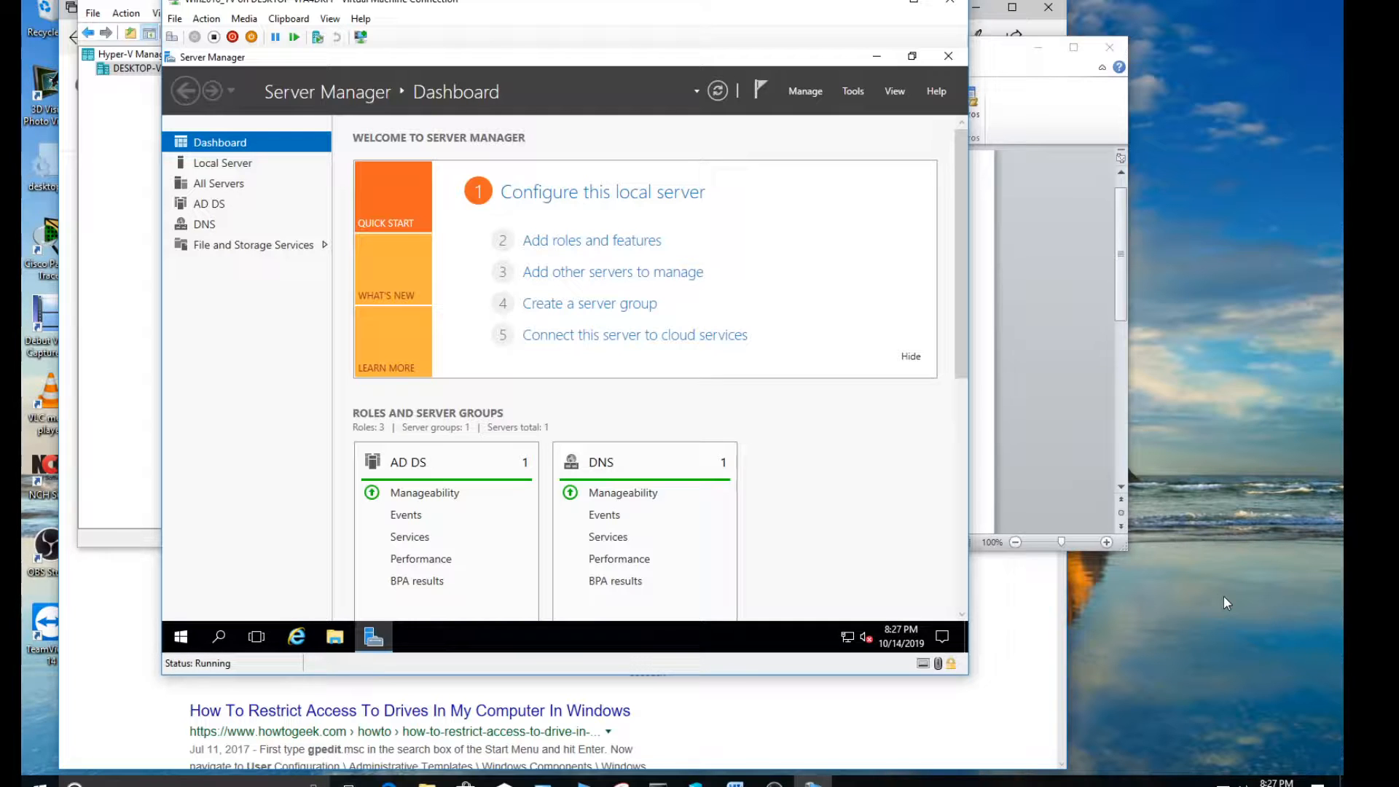
Switch to the Group Policy Management.docx document in Word and review the Problem section about public users' C drive access
{"action": "left_click", "coordinate": [987, 396]}
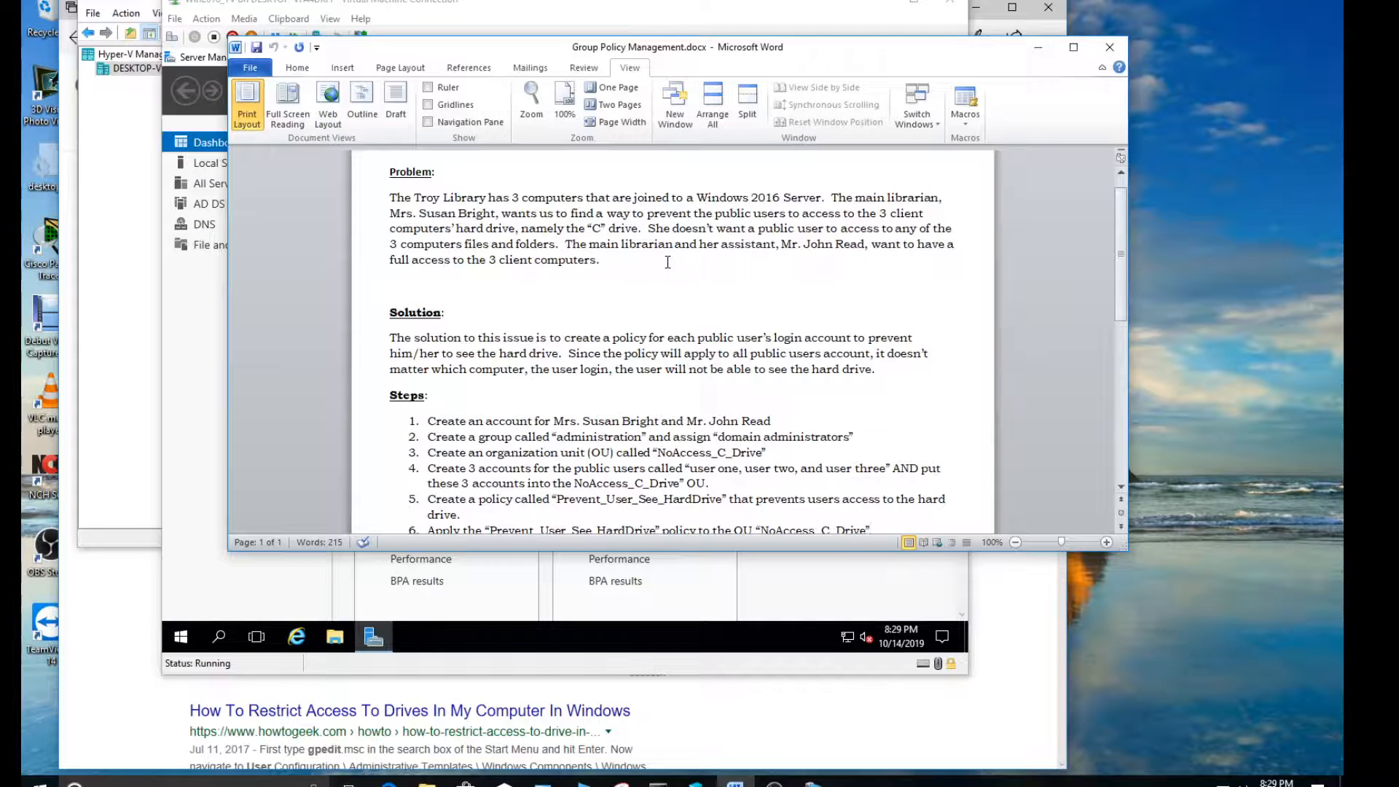
{"action": "left_click_drag", "start_coordinate": [694, 213], "coordinate": [923, 217]}
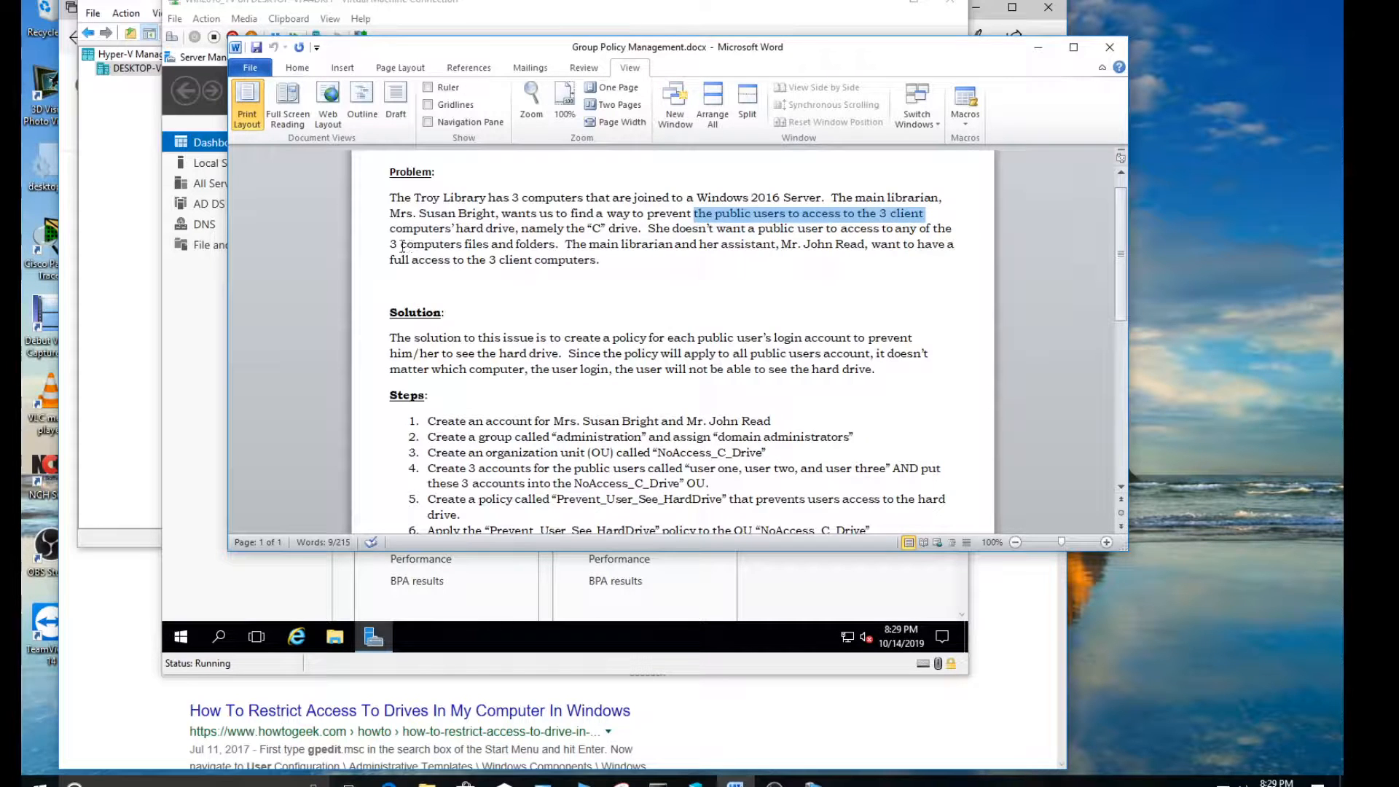
{"action": "left_click_drag", "start_coordinate": [390, 228], "coordinate": [631, 234]}
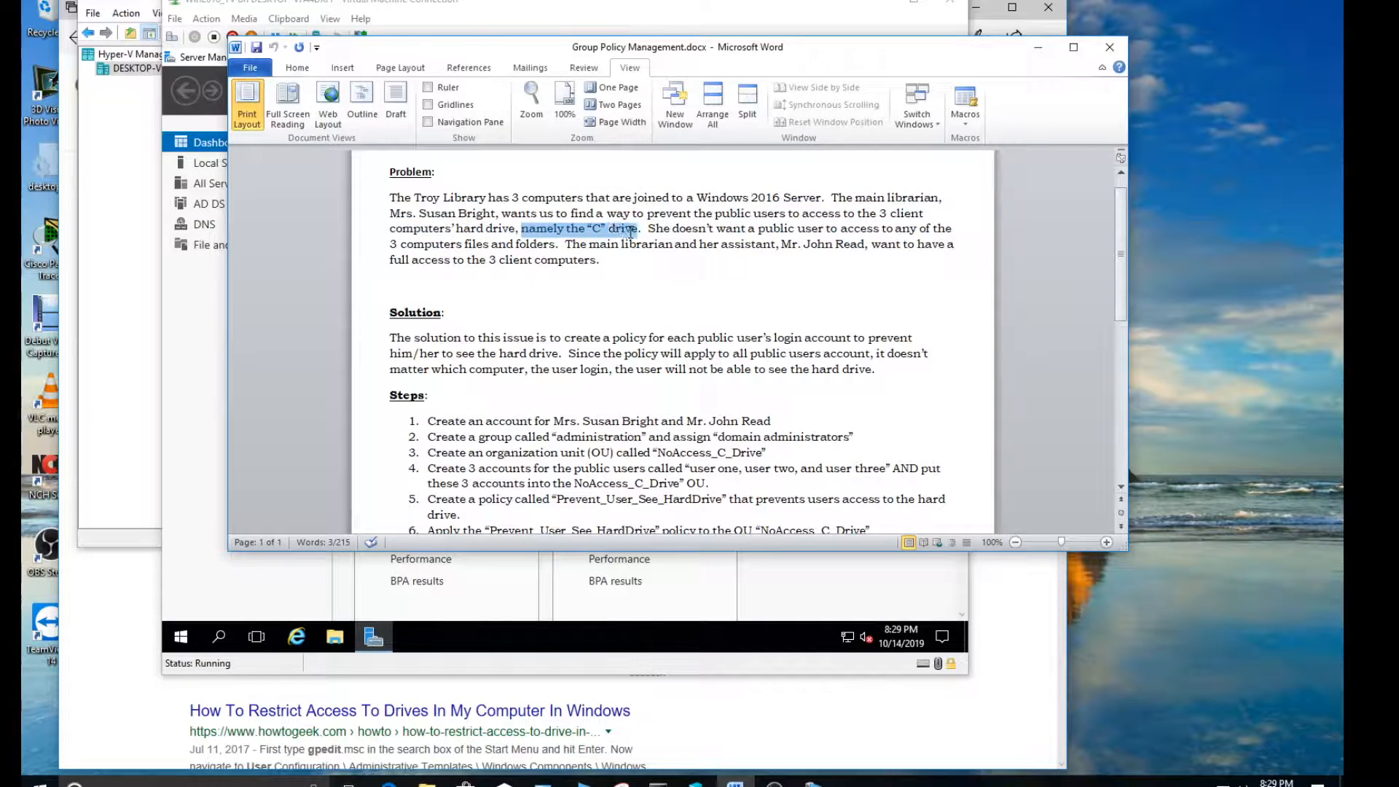
{"action": "left_click", "coordinate": [651, 230]}
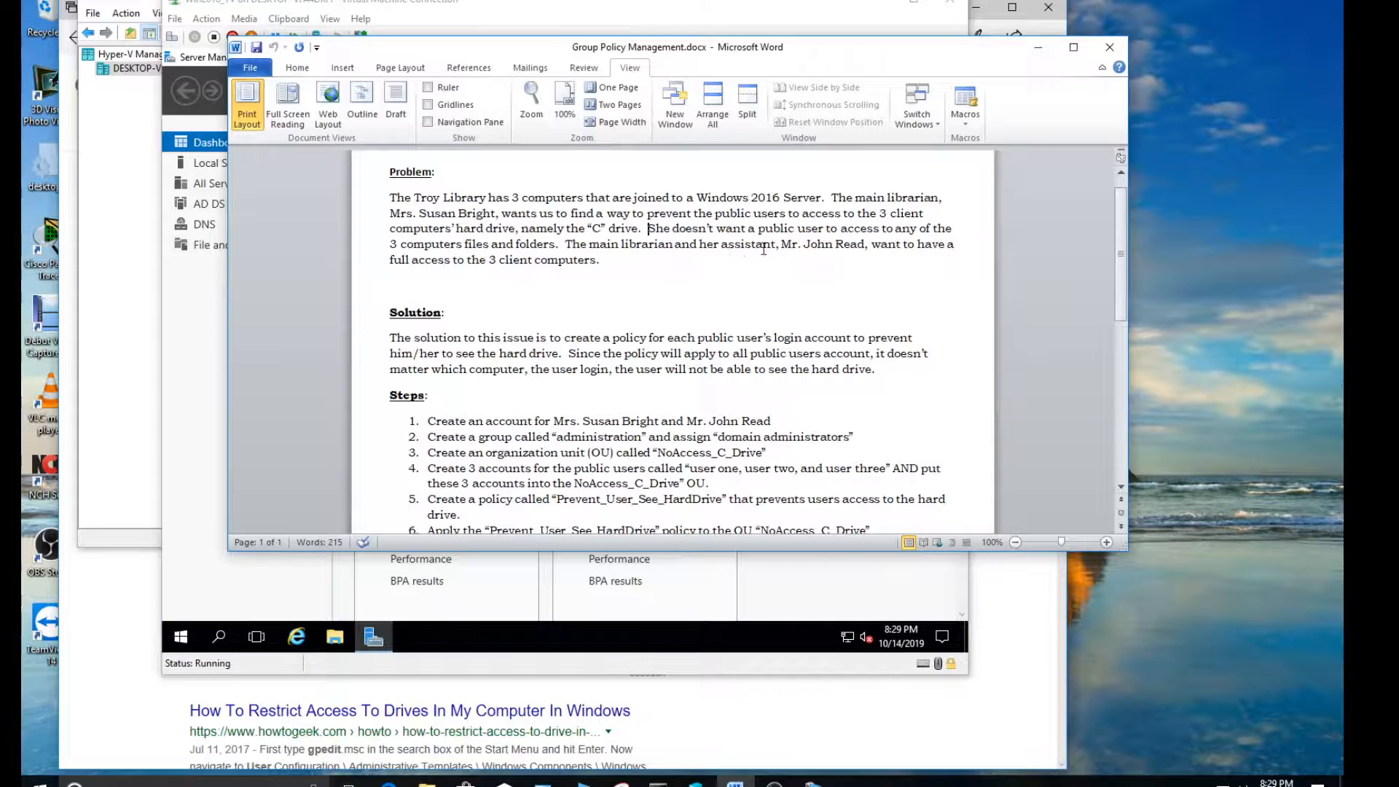
{"action": "left_click_drag", "start_coordinate": [782, 245], "coordinate": [852, 244]}
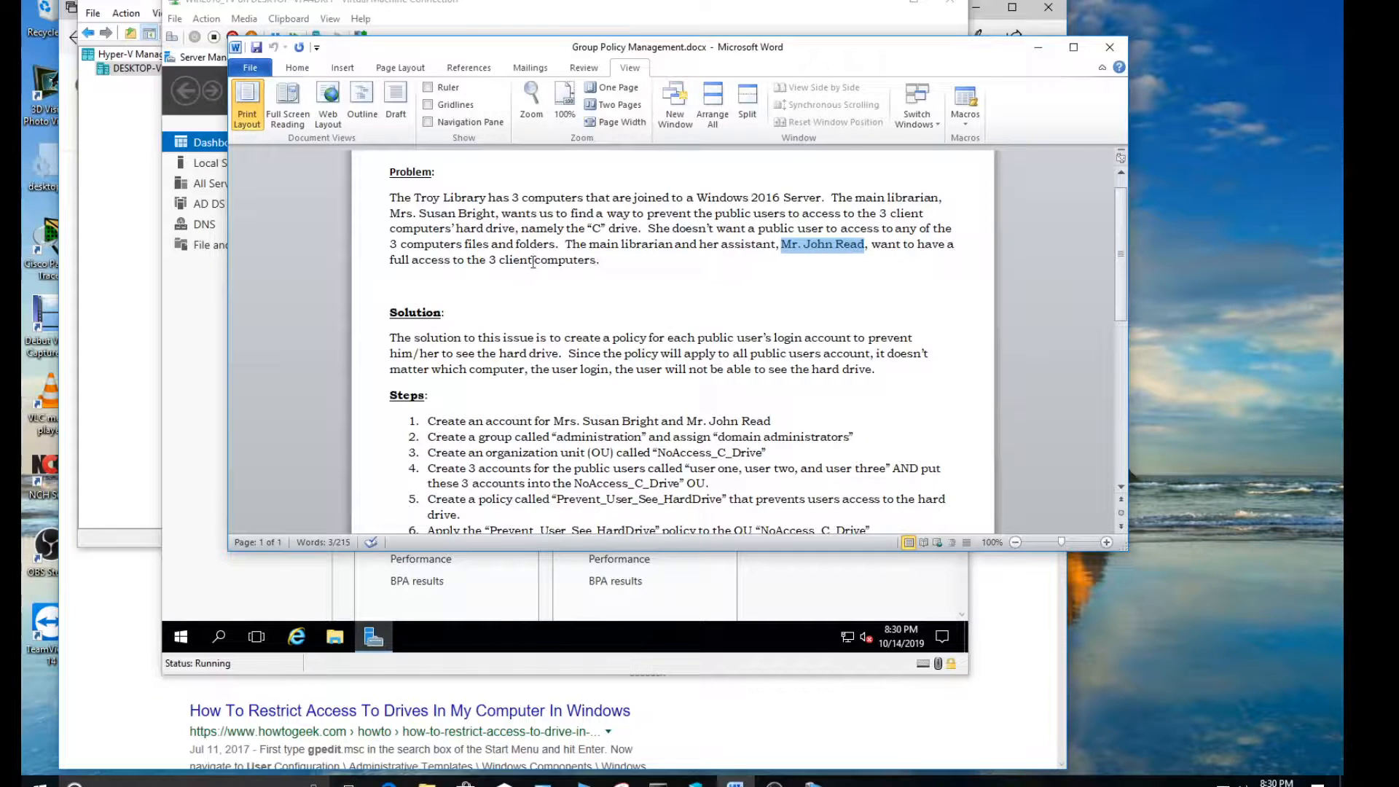
{"action": "left_click_drag", "start_coordinate": [489, 260], "coordinate": [584, 264]}
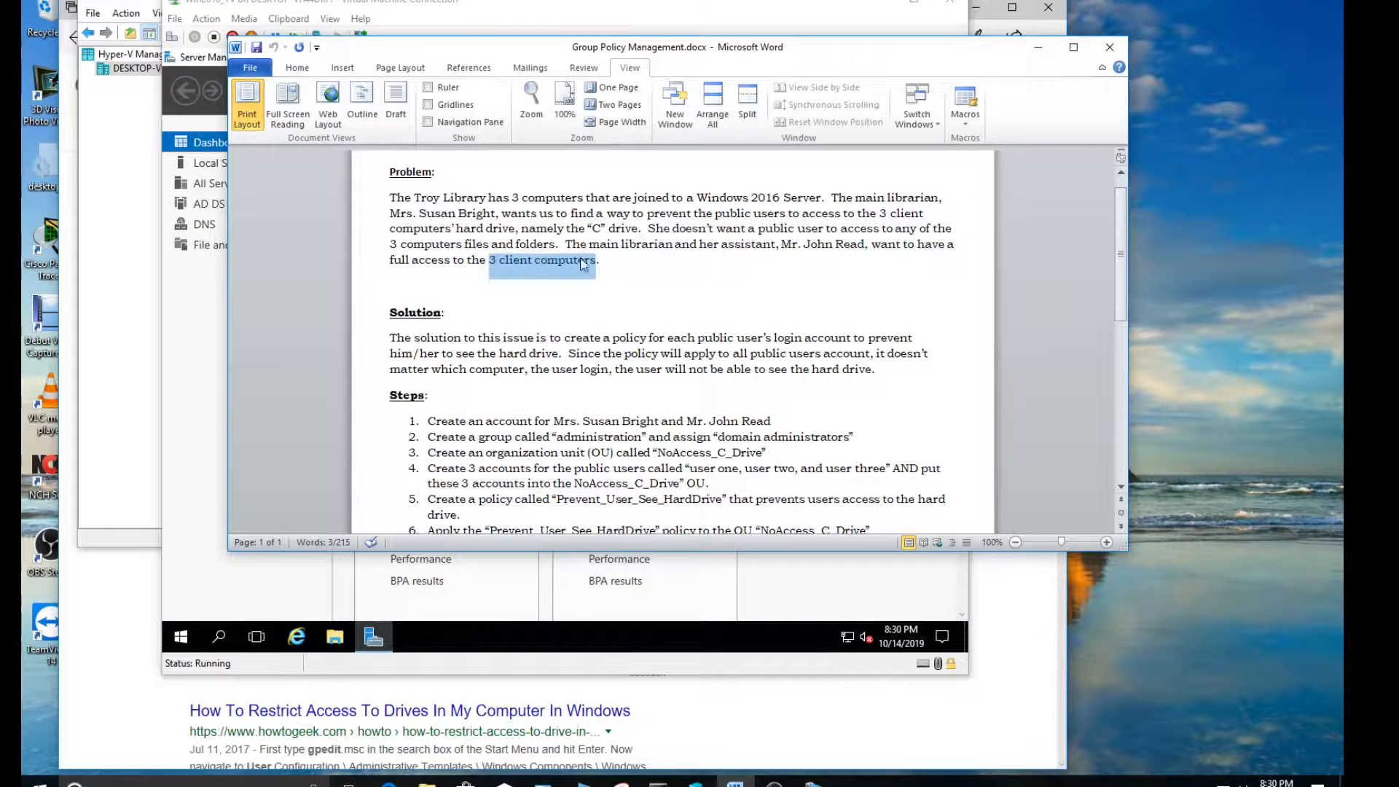
{"action": "left_click", "coordinate": [626, 262]}
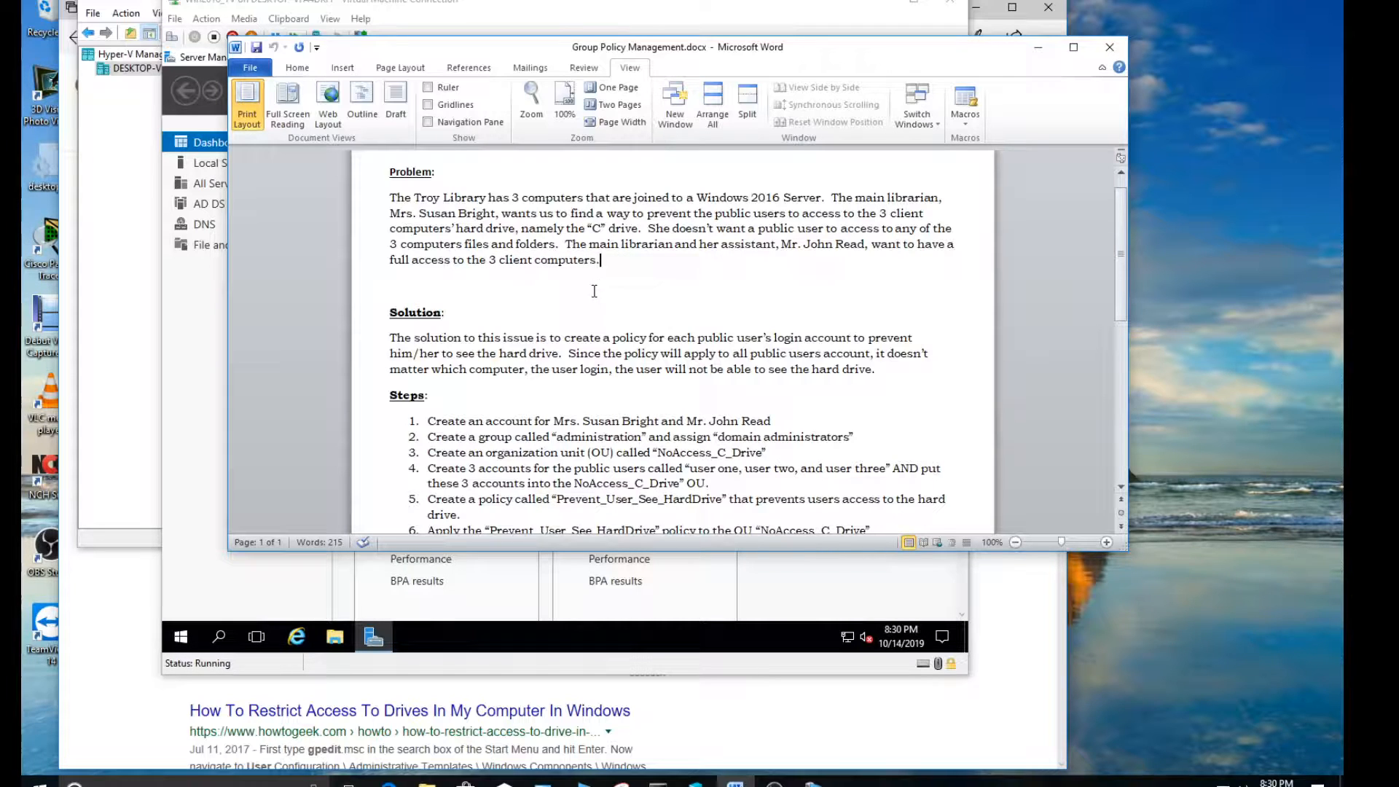
Review the Solution section about applying a policy to every public user's login account
{"action": "scroll", "coordinate": [547, 323], "scroll_direction": "down", "scroll_amount": 3}
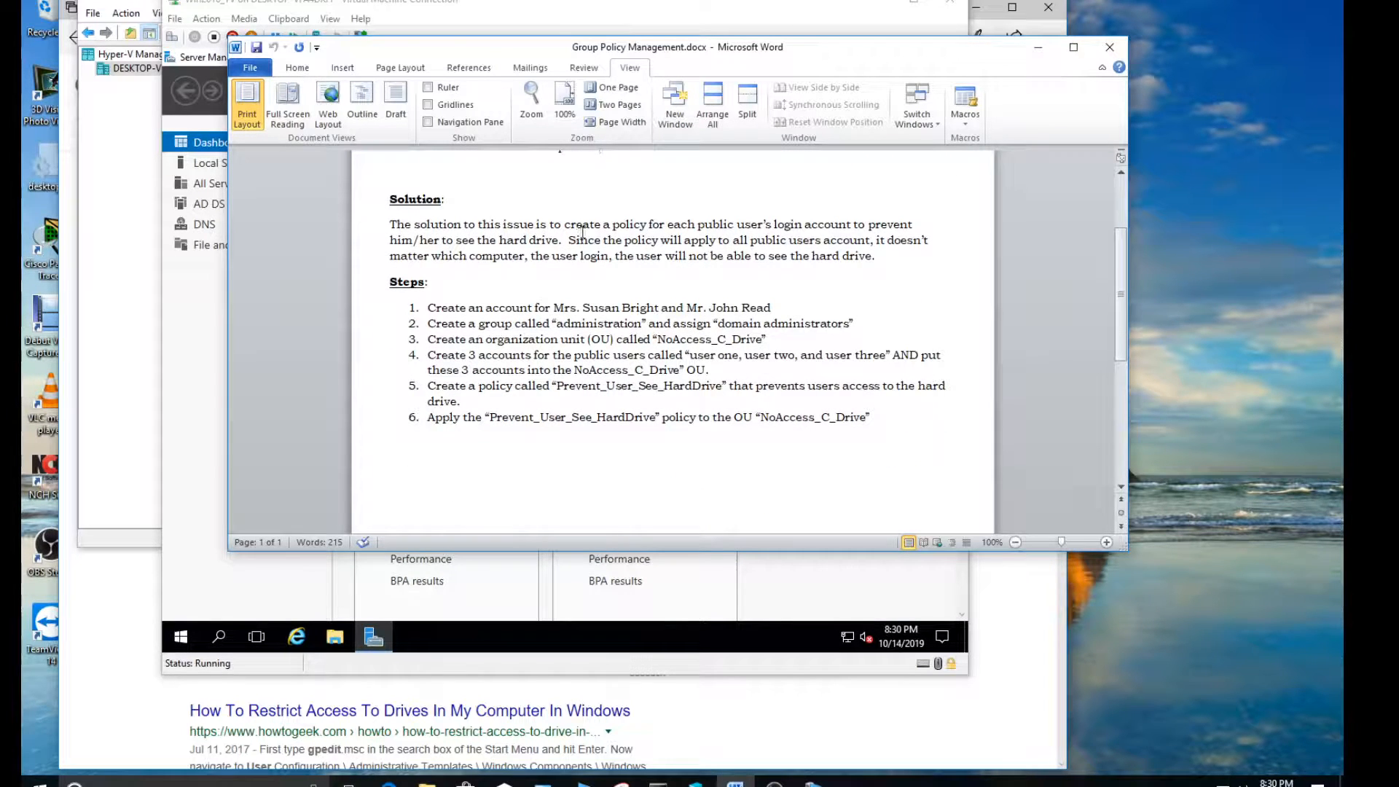
{"action": "left_click_drag", "start_coordinate": [641, 225], "coordinate": [828, 229]}
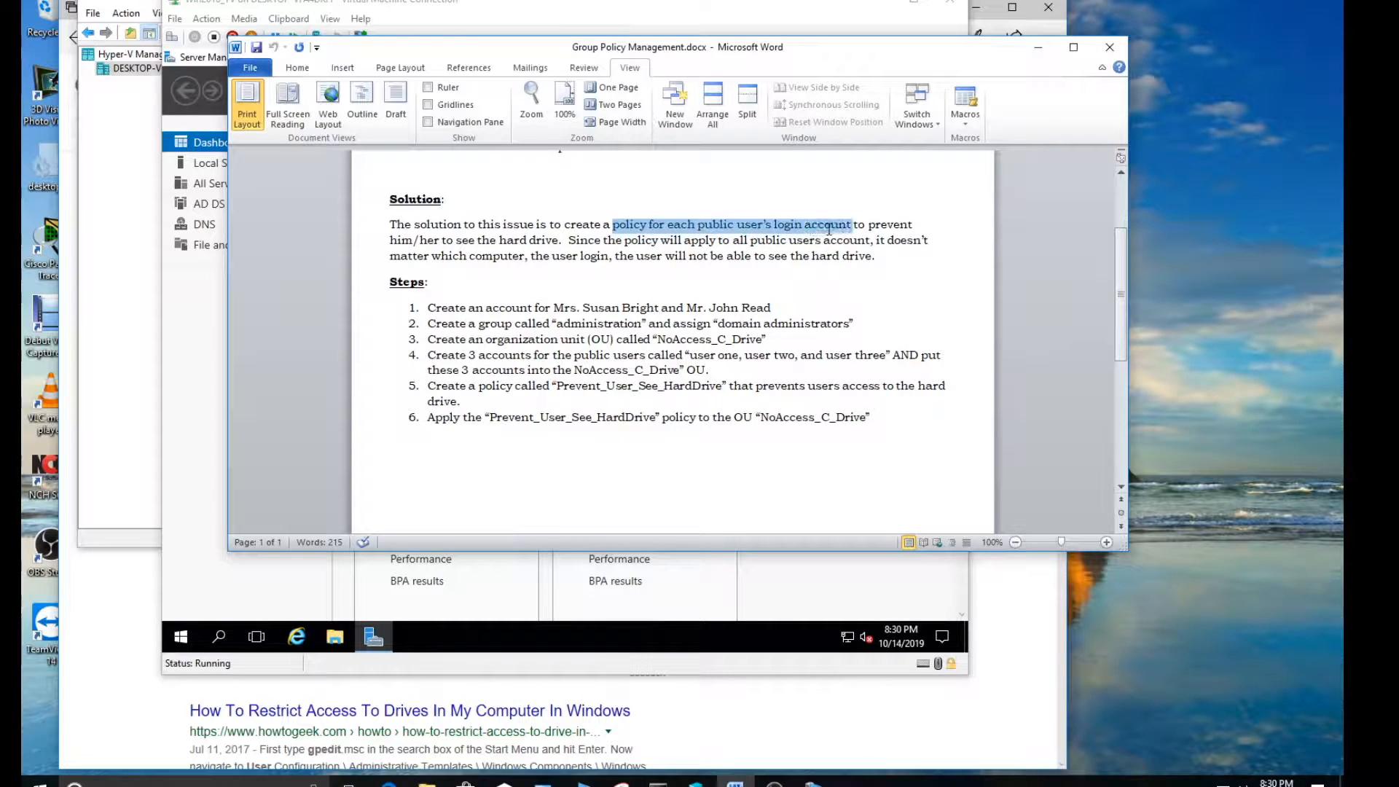
{"action": "left_click", "coordinate": [847, 229]}
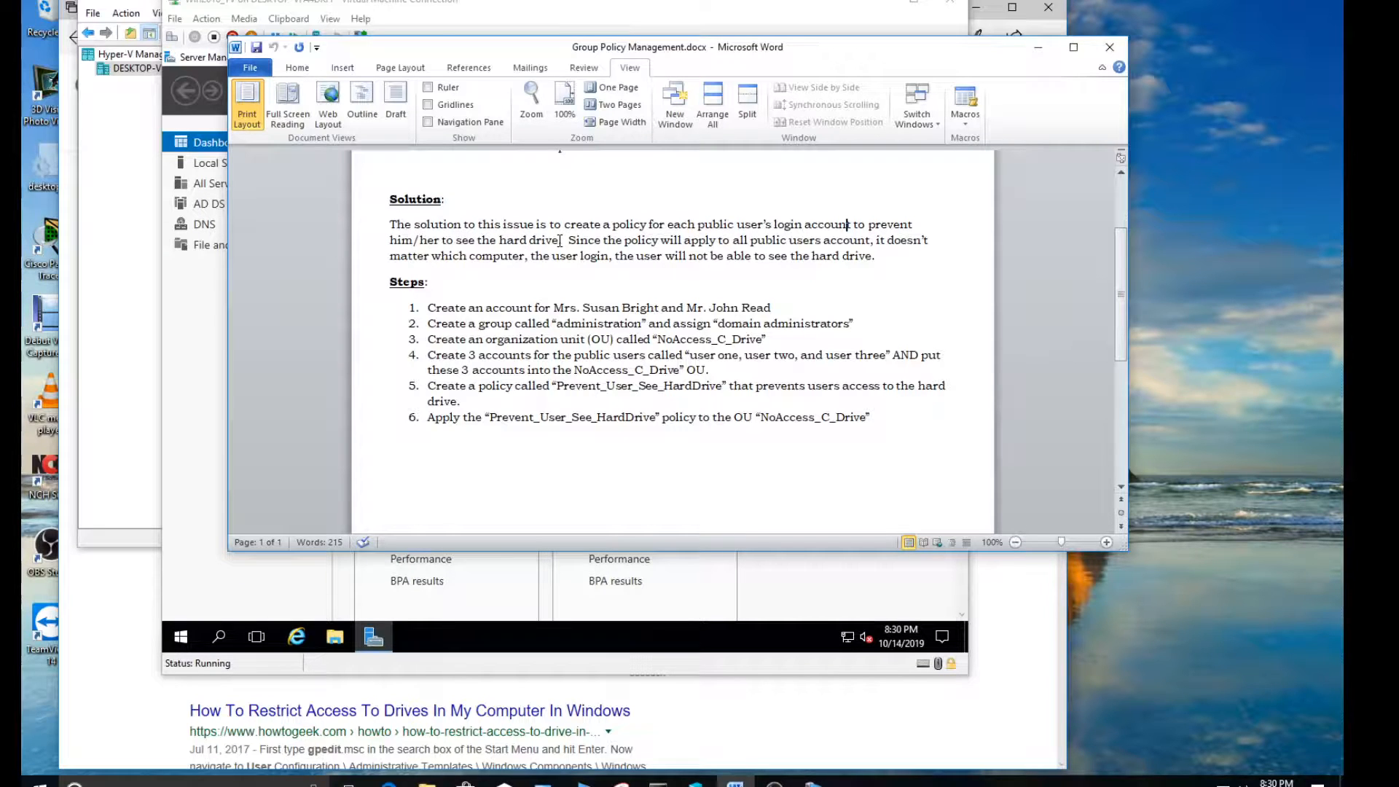
{"action": "left_click_drag", "start_coordinate": [569, 241], "coordinate": [716, 243]}
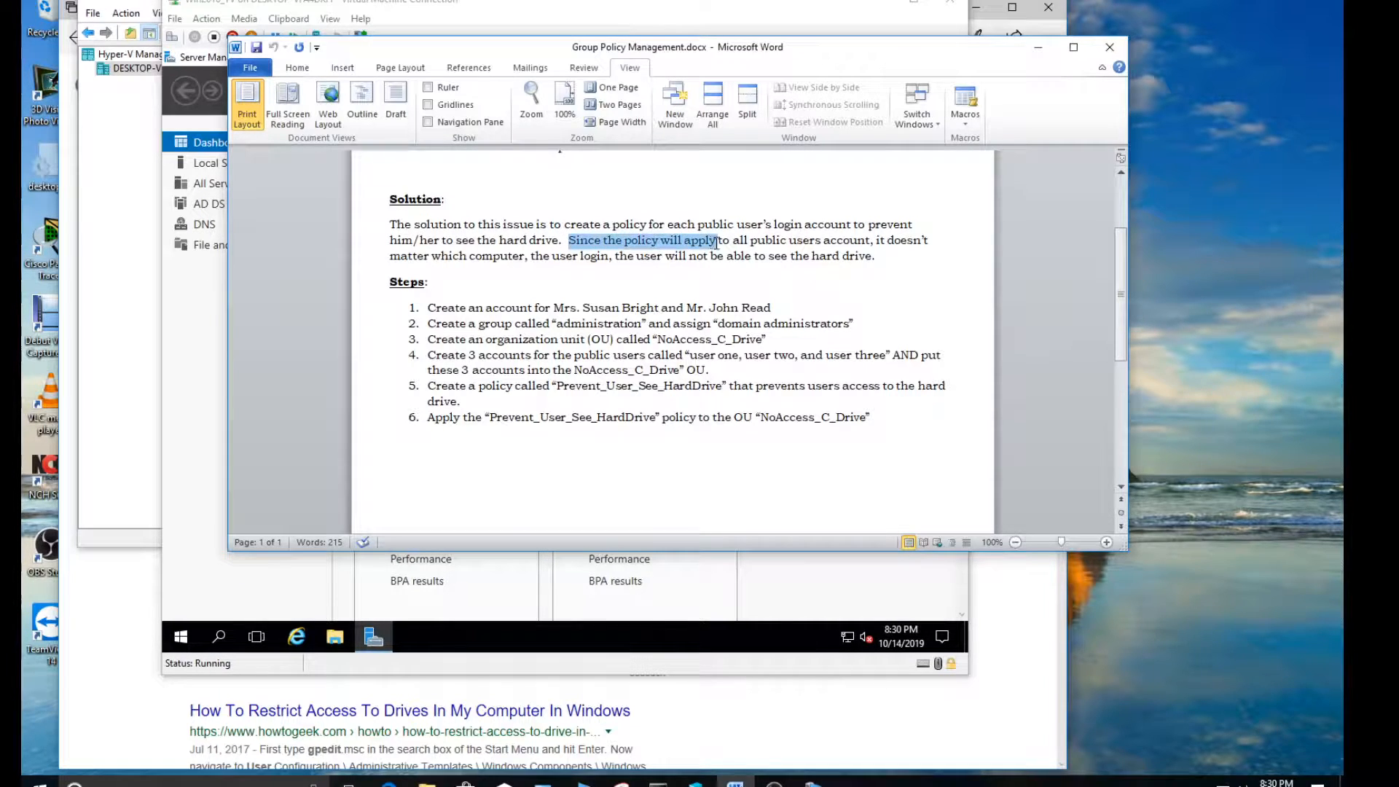
{"action": "left_click_drag", "start_coordinate": [870, 242], "coordinate": [751, 243]}
{"action": "left_click", "coordinate": [781, 242]}
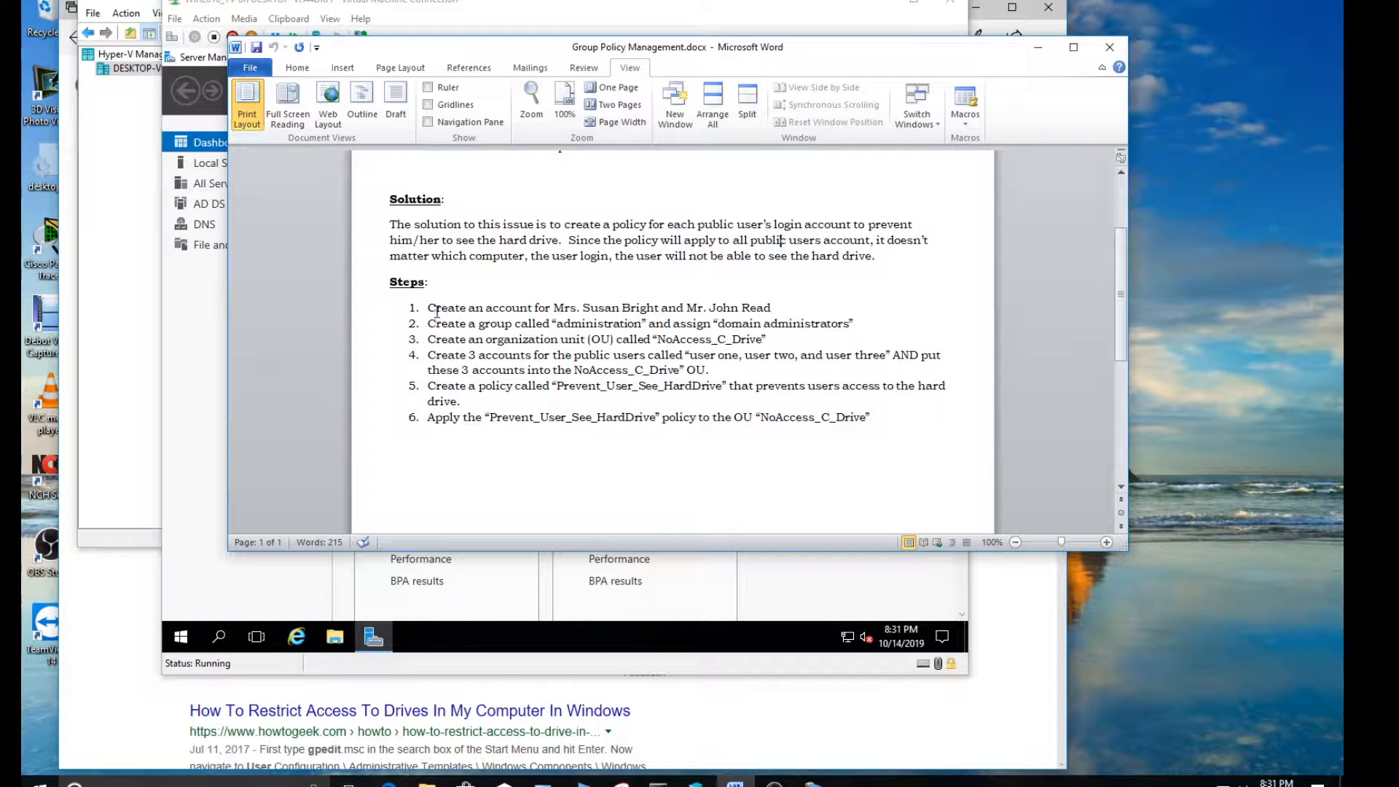
Review steps 1 and 2 on creating the librarians' accounts and the "administration" group with domain administrators assigned
{"action": "left_click_drag", "start_coordinate": [428, 309], "coordinate": [578, 311]}
{"action": "left_click_drag", "start_coordinate": [585, 310], "coordinate": [757, 312]}
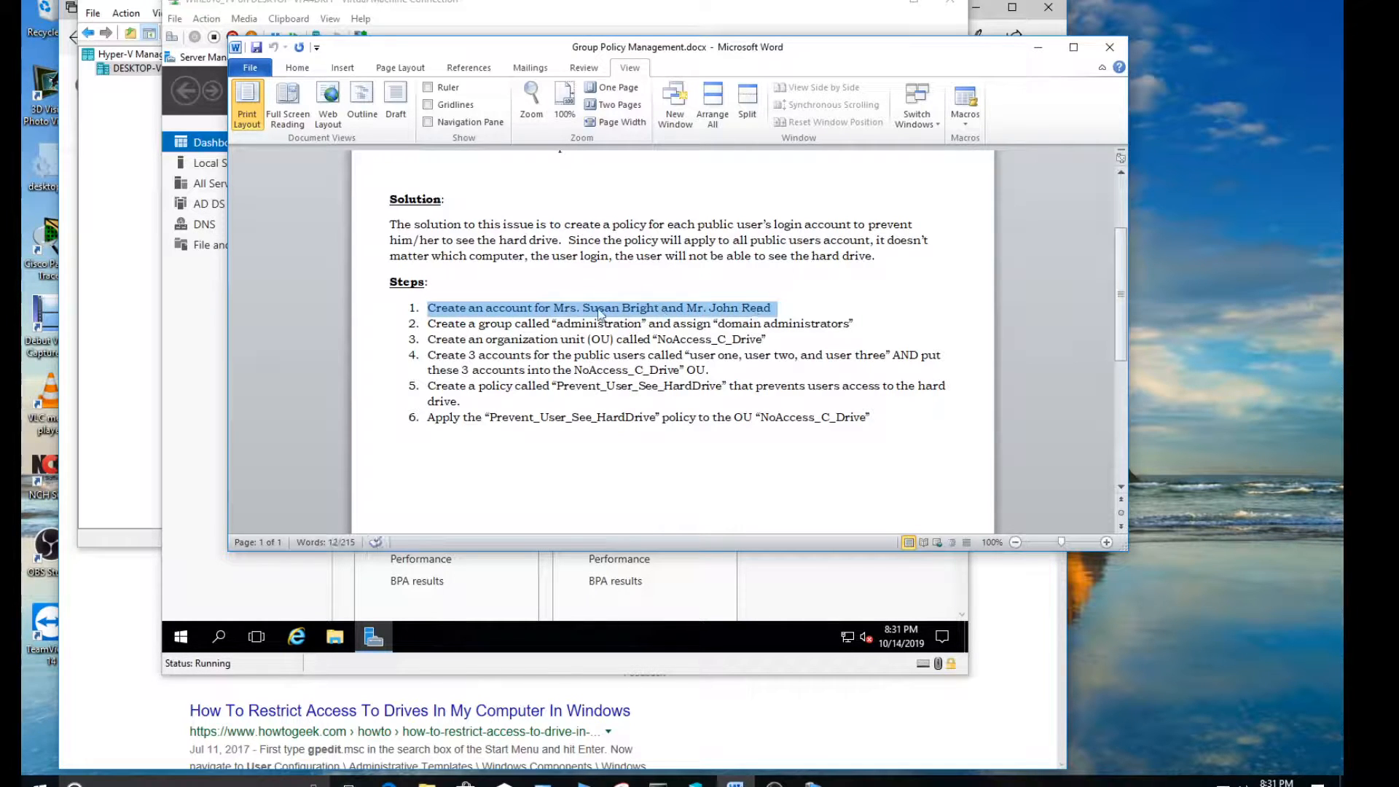
{"action": "left_click", "coordinate": [525, 326]}
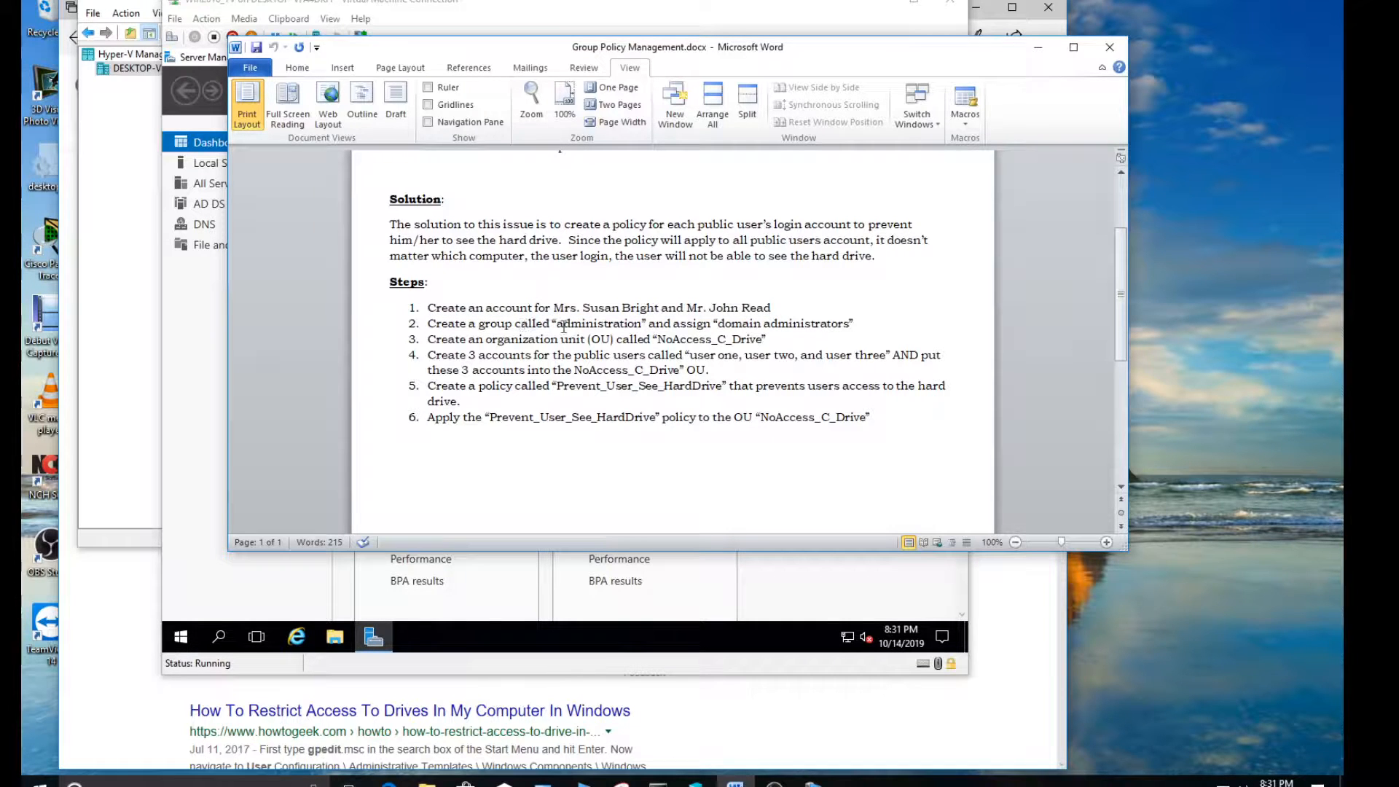
{"action": "left_click_drag", "start_coordinate": [558, 325], "coordinate": [643, 323]}
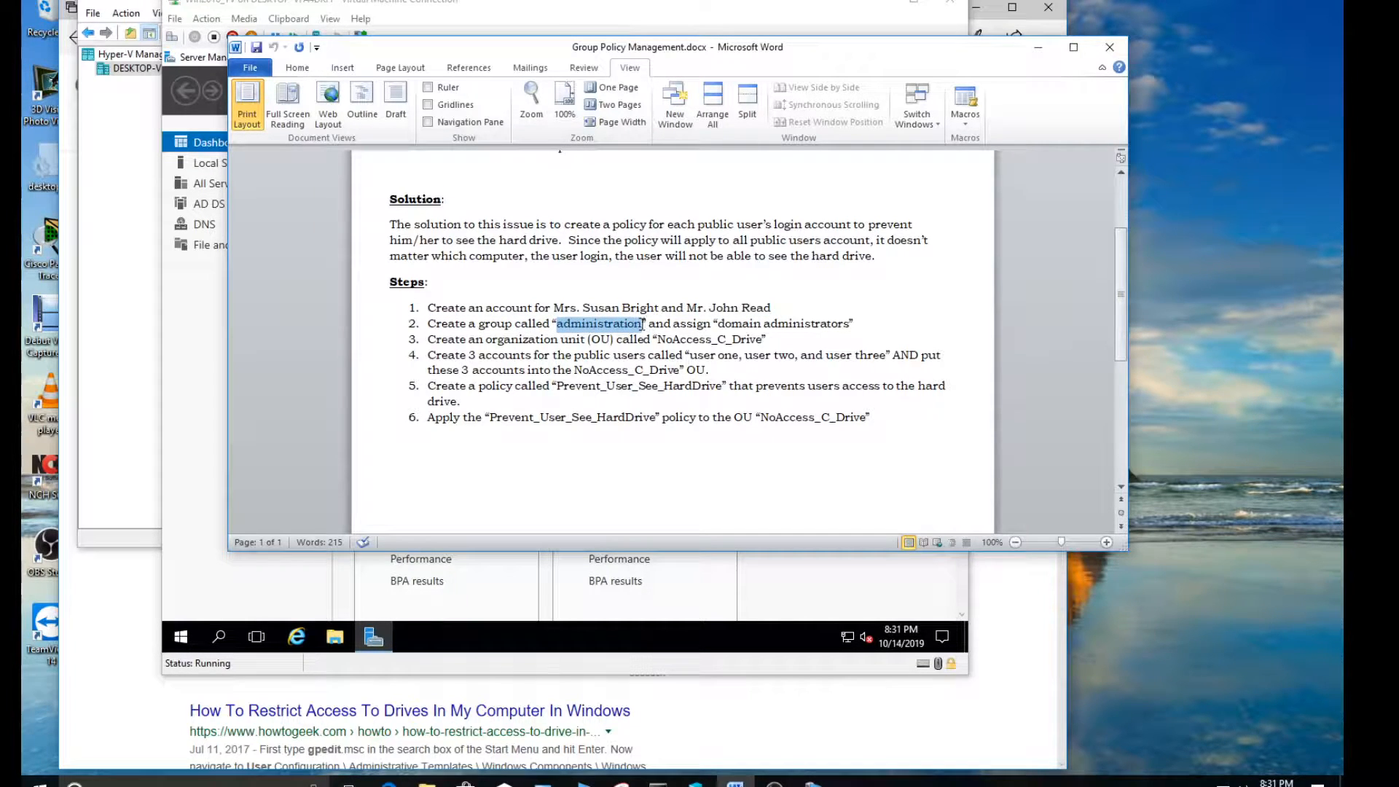
{"action": "left_click", "coordinate": [589, 324]}
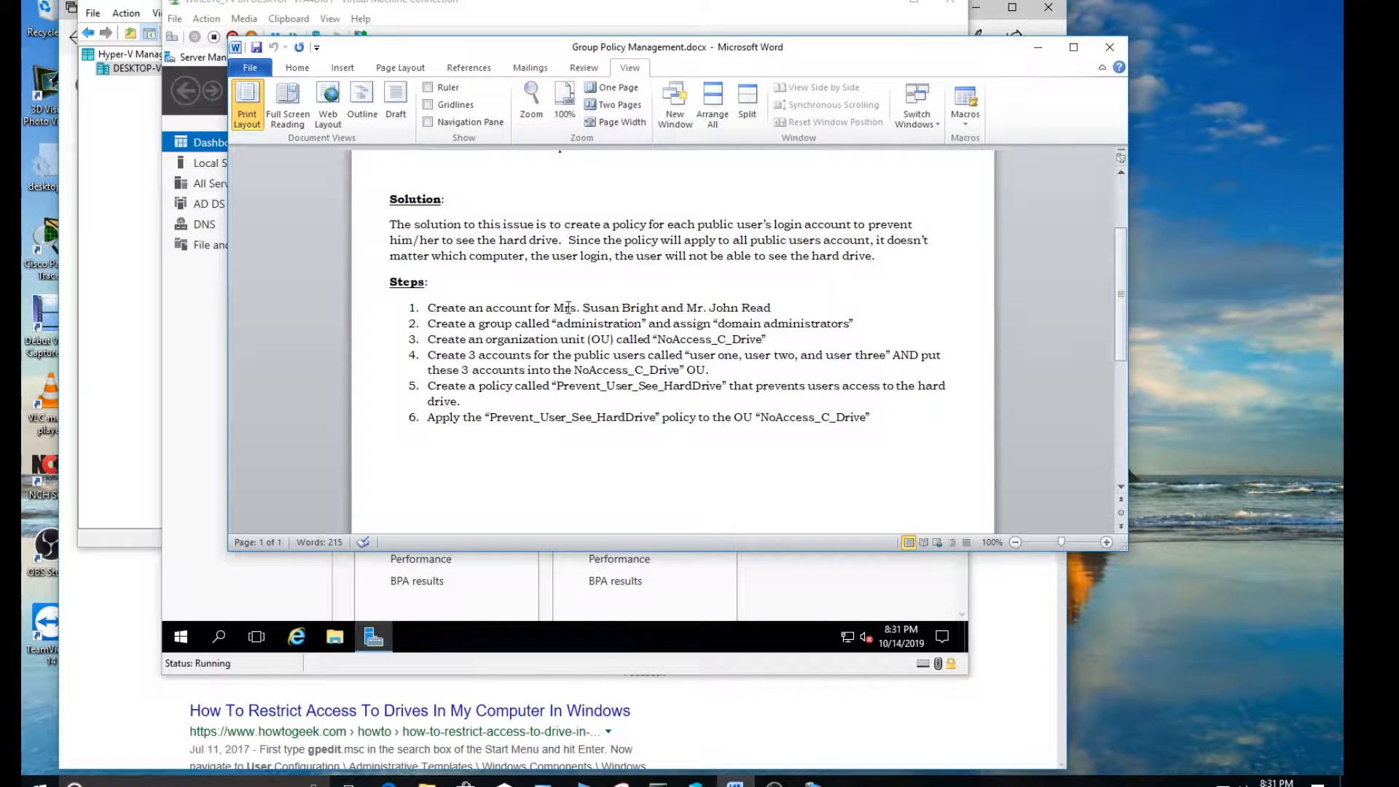
{"action": "left_click_drag", "start_coordinate": [720, 325], "coordinate": [813, 327]}
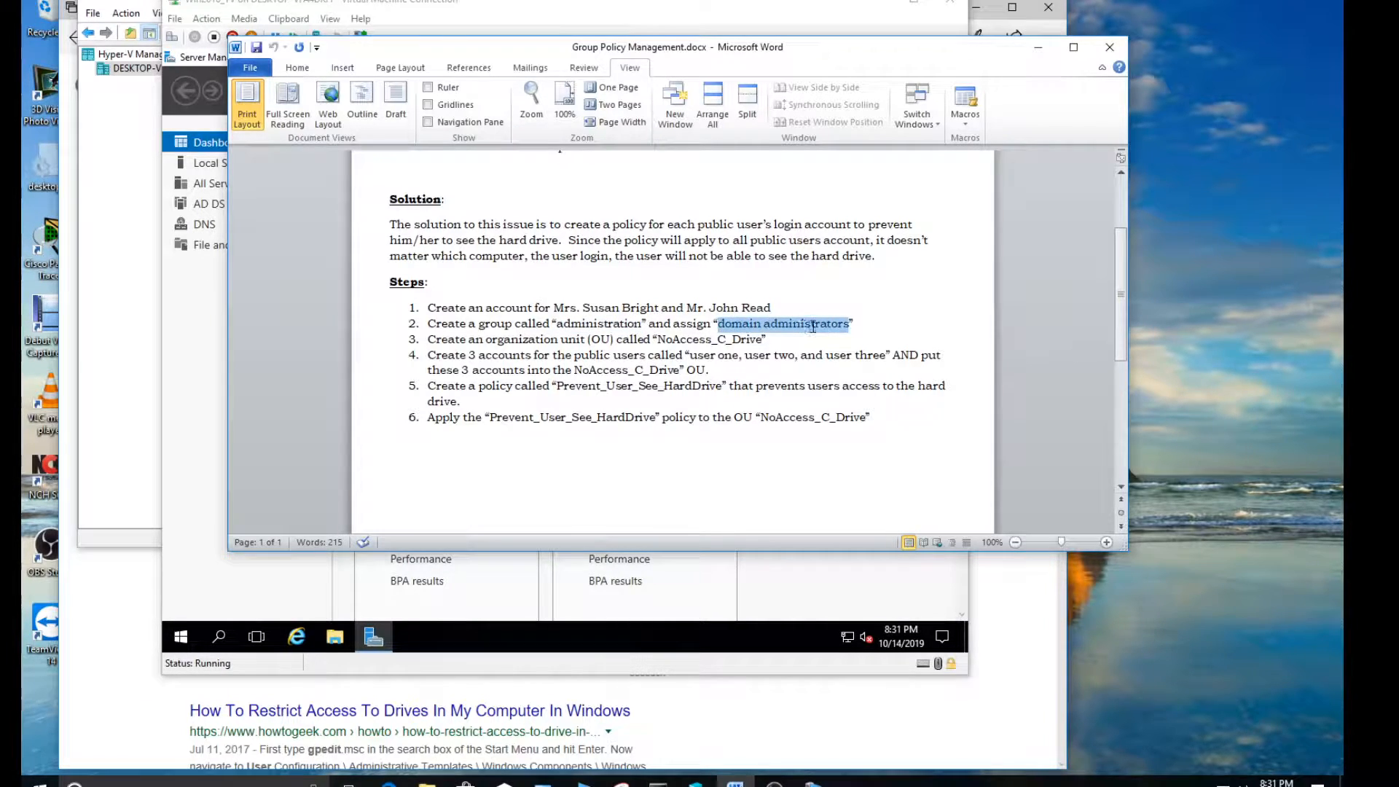
{"action": "left_click", "coordinate": [606, 325]}
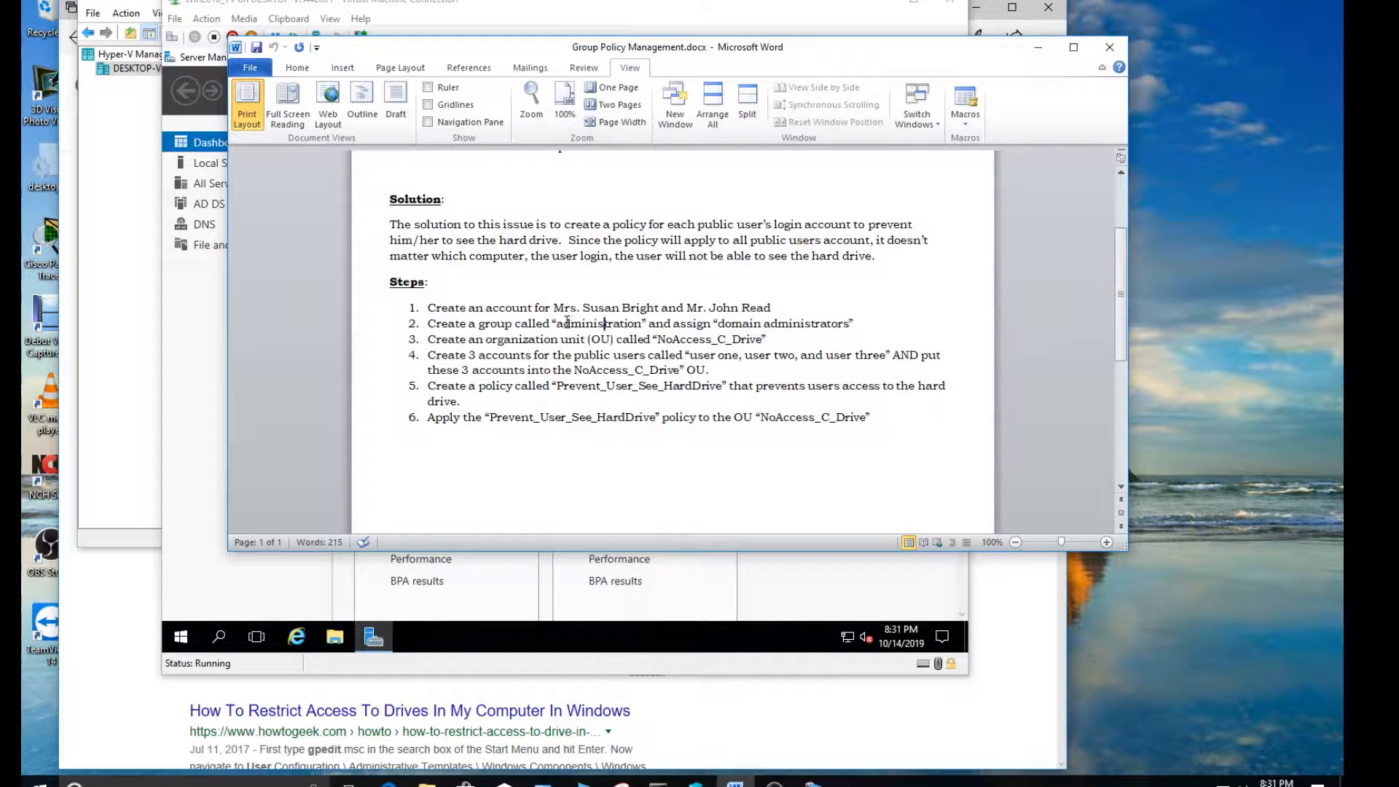
{"action": "left_click_drag", "start_coordinate": [555, 323], "coordinate": [642, 323]}
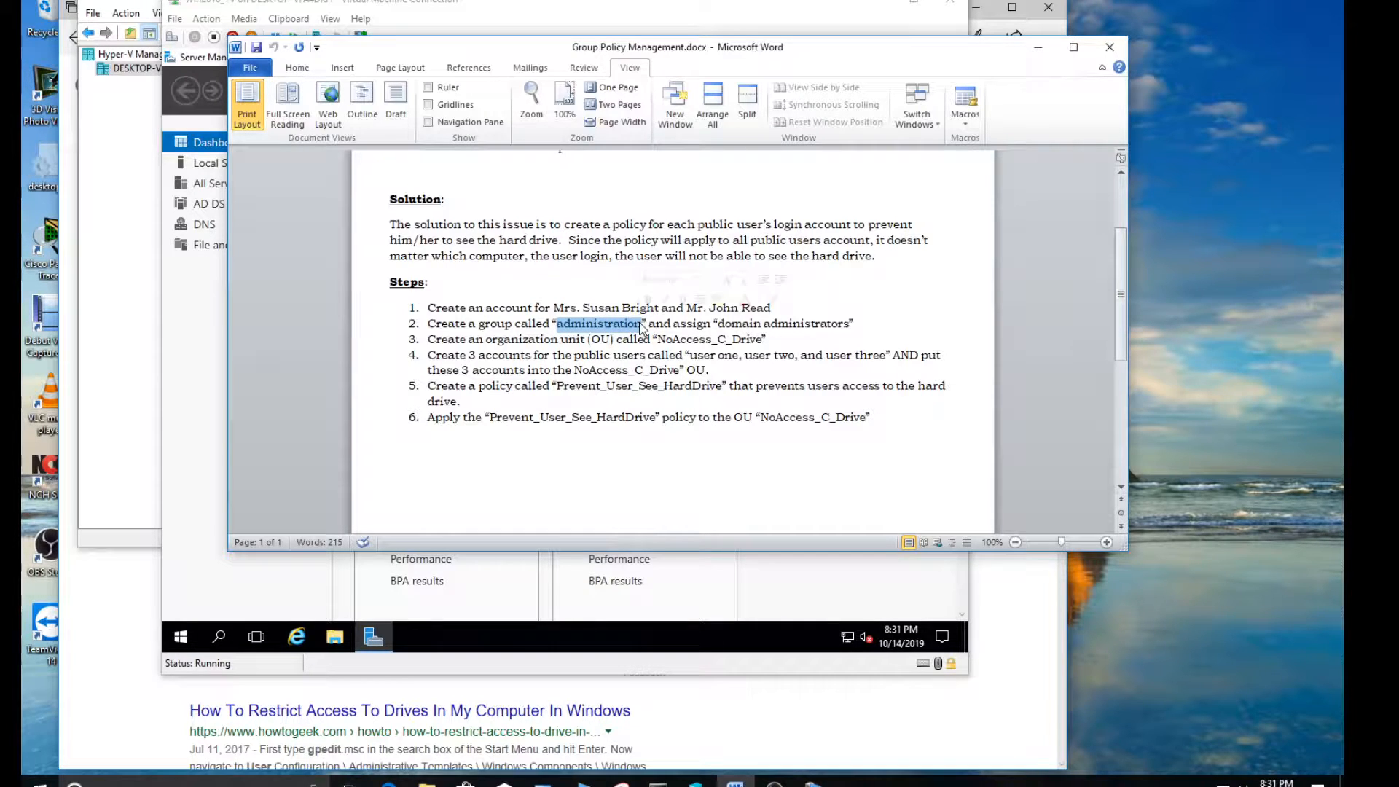
{"action": "left_click", "coordinate": [608, 311]}
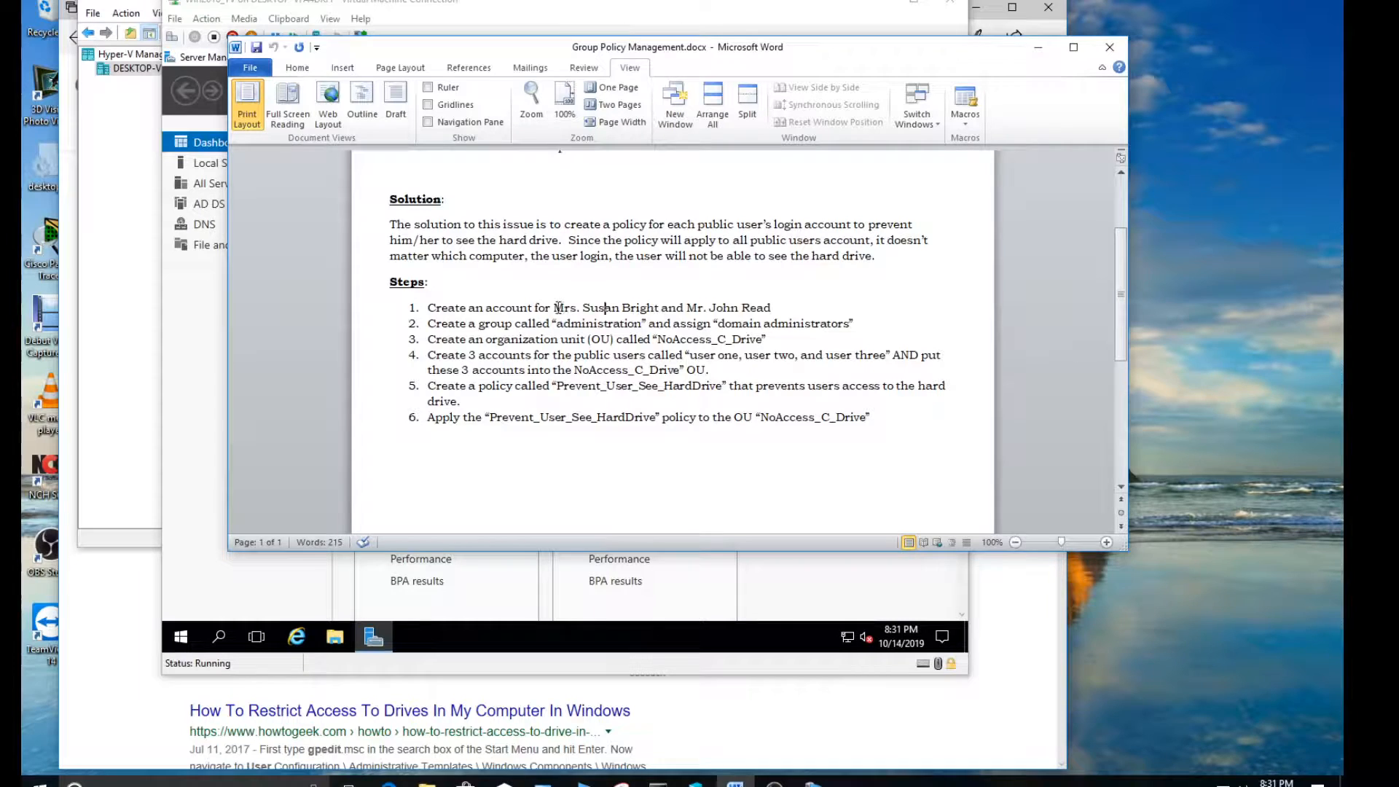
{"action": "left_click_drag", "start_coordinate": [558, 308], "coordinate": [649, 310]}
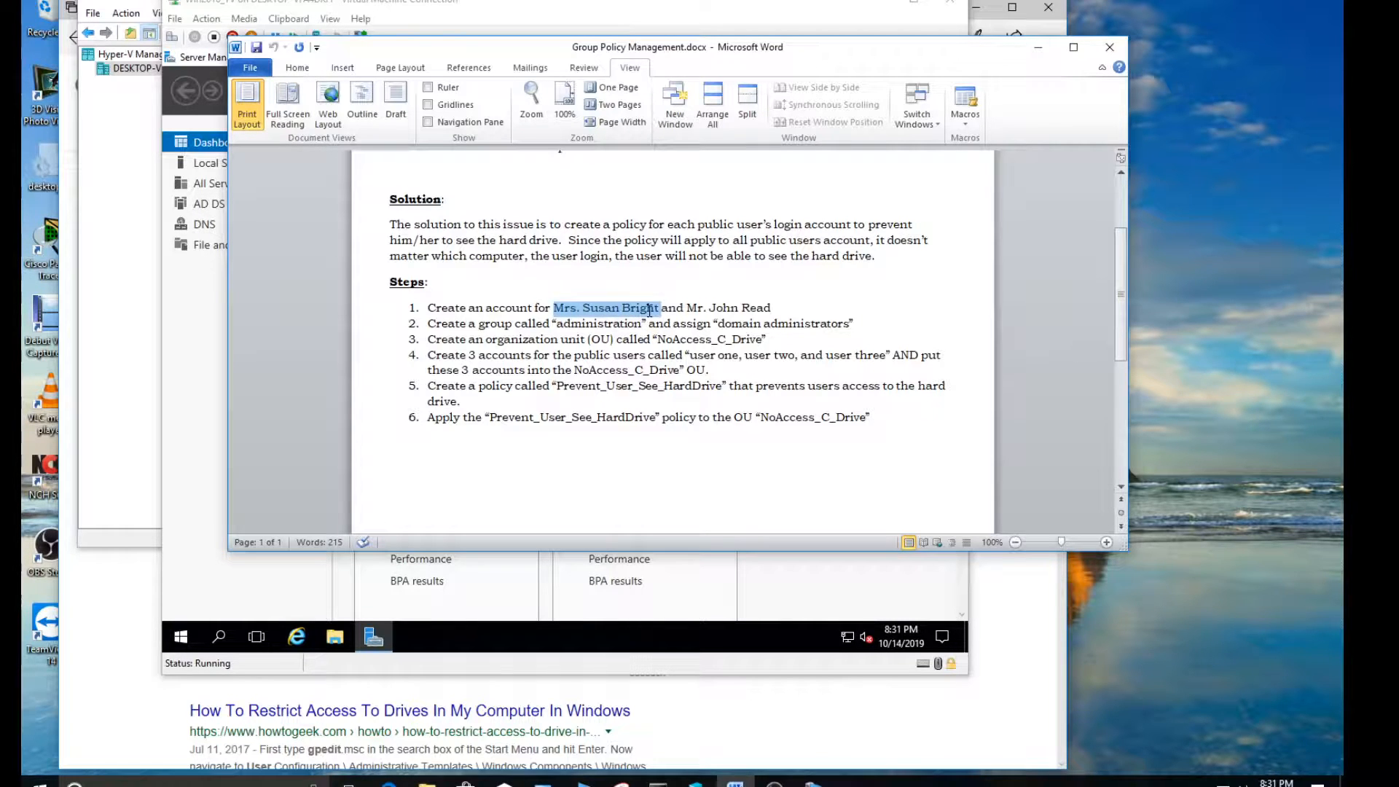
{"action": "left_click", "coordinate": [610, 313]}
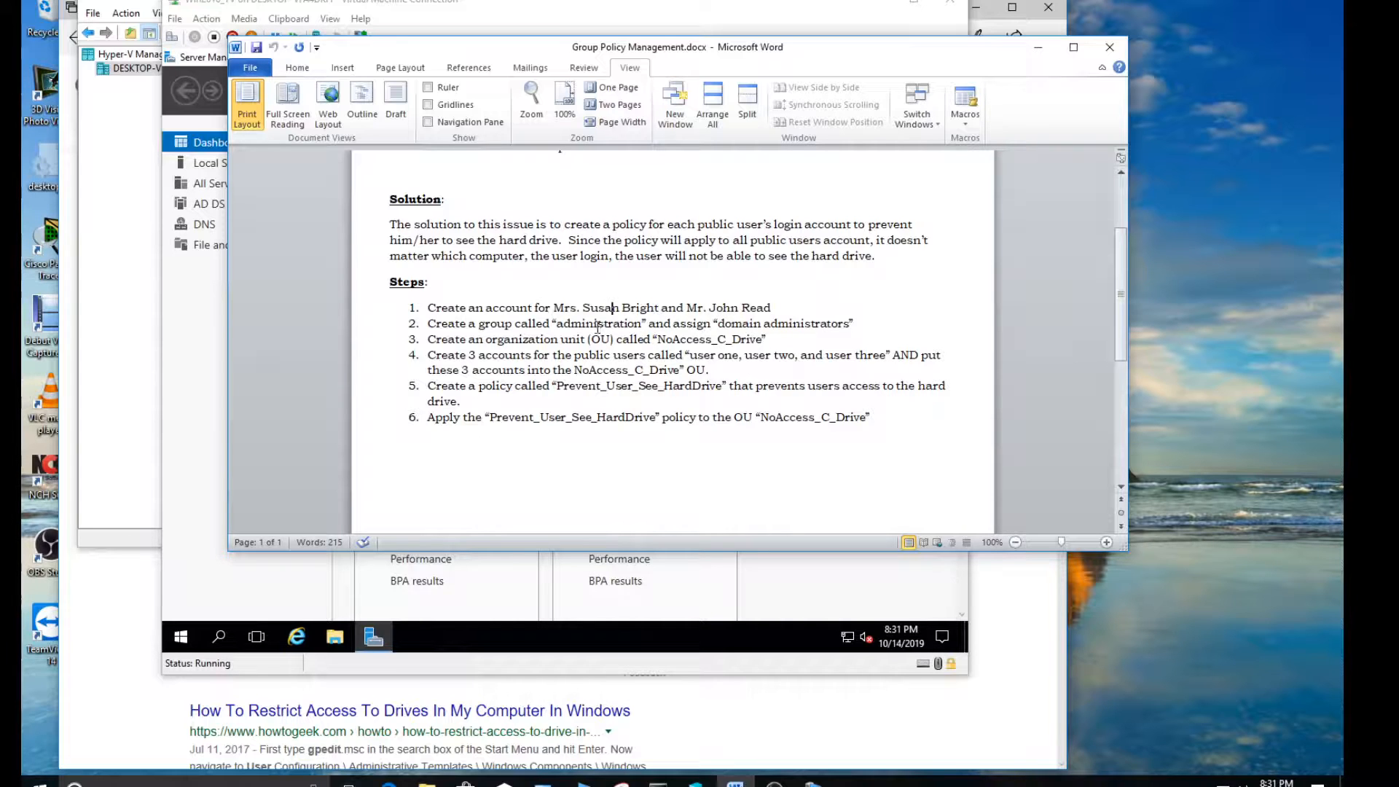
{"action": "left_click_drag", "start_coordinate": [557, 324], "coordinate": [642, 325]}
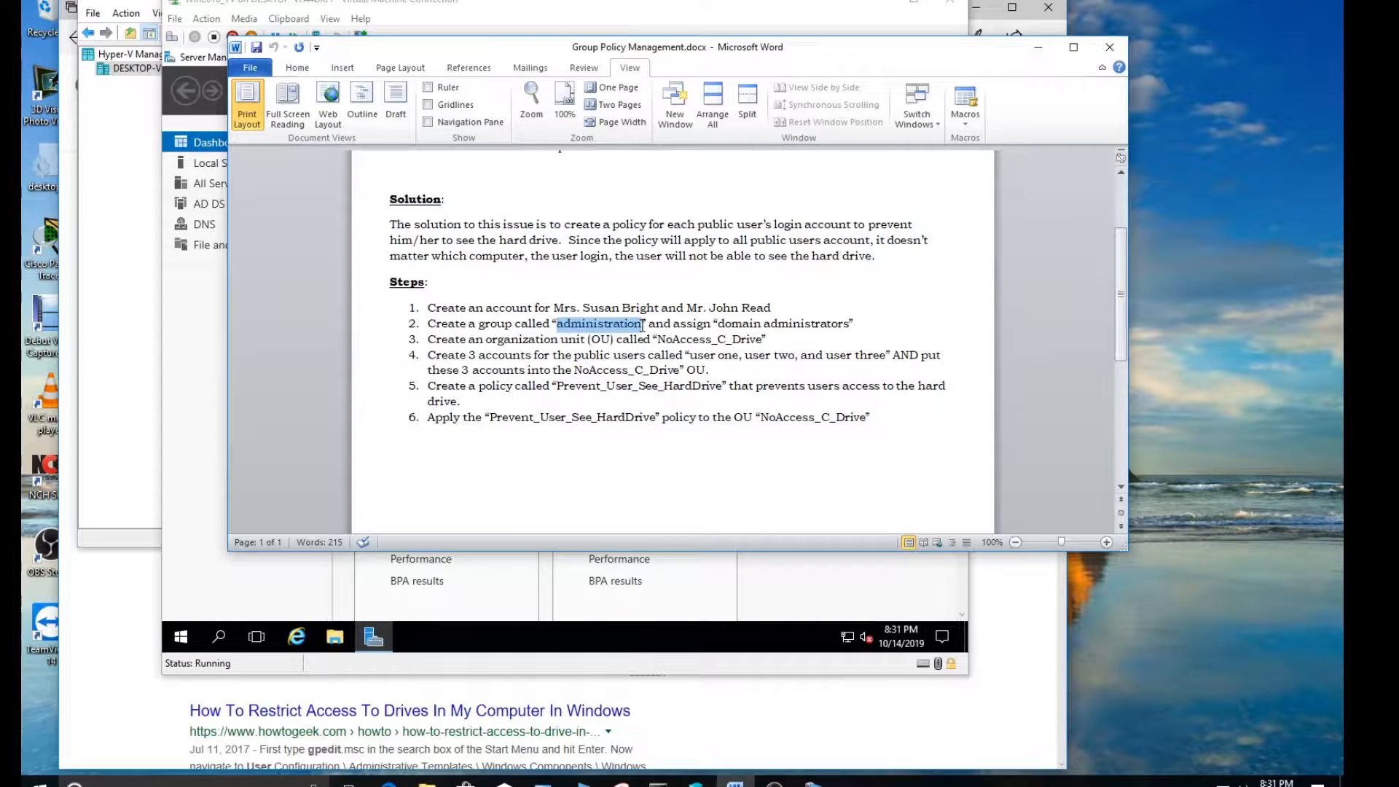
Review steps 3 to 6 on the NoAccess_C_Drive OU, the three public user accounts and the Prevent_User_See_HardDrive policy
{"action": "left_click", "coordinate": [485, 339]}
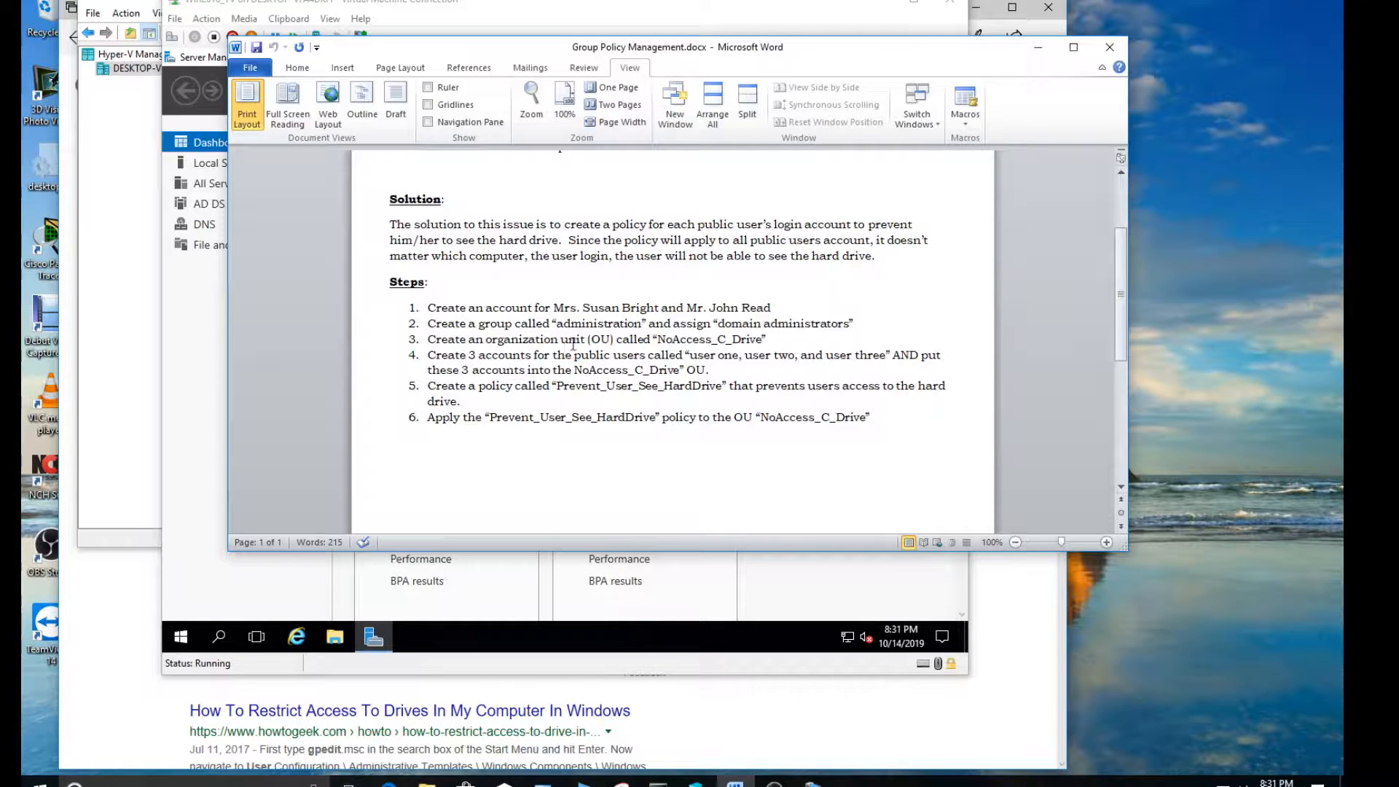
{"action": "left_click_drag", "start_coordinate": [658, 339], "coordinate": [762, 339]}
{"action": "left_click_drag", "start_coordinate": [480, 356], "coordinate": [552, 357]}
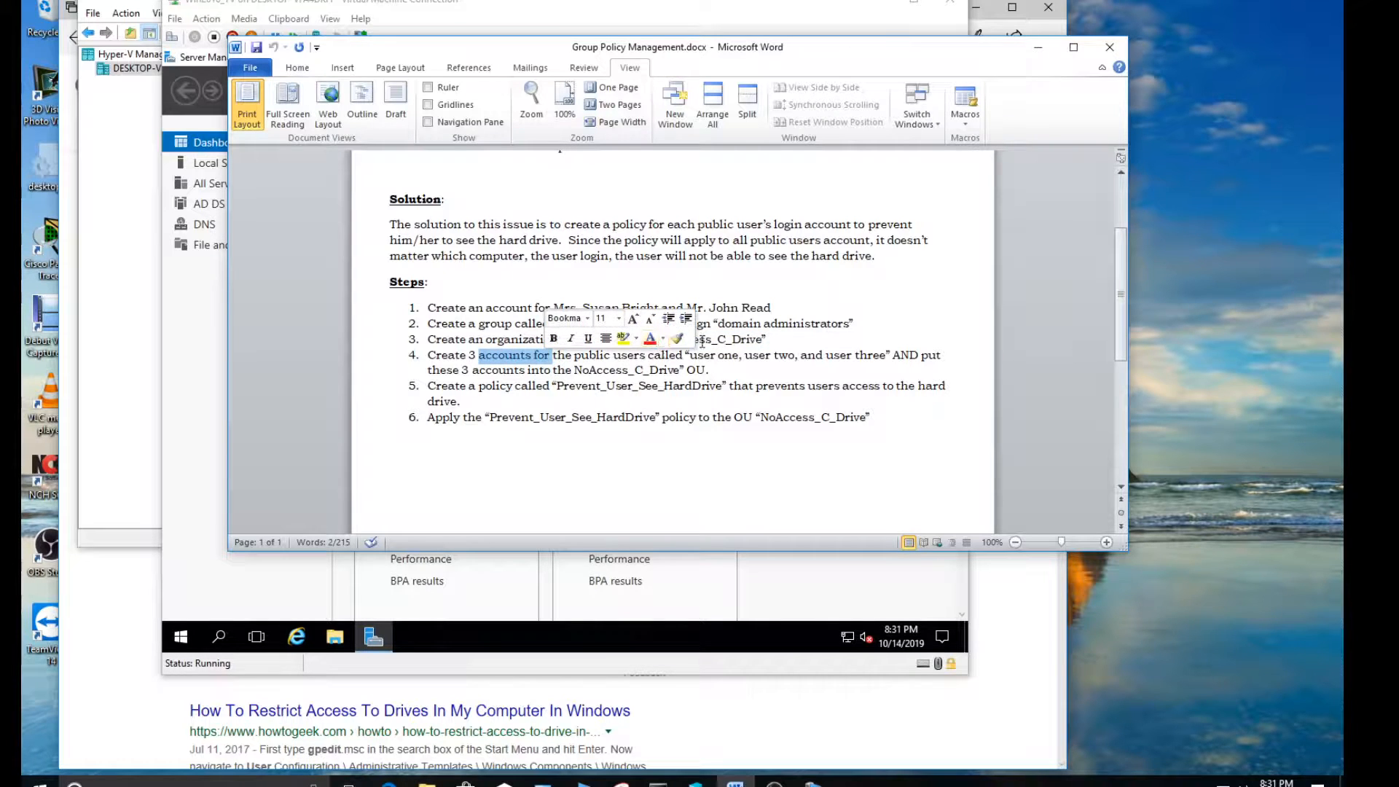
{"action": "left_click", "coordinate": [746, 340]}
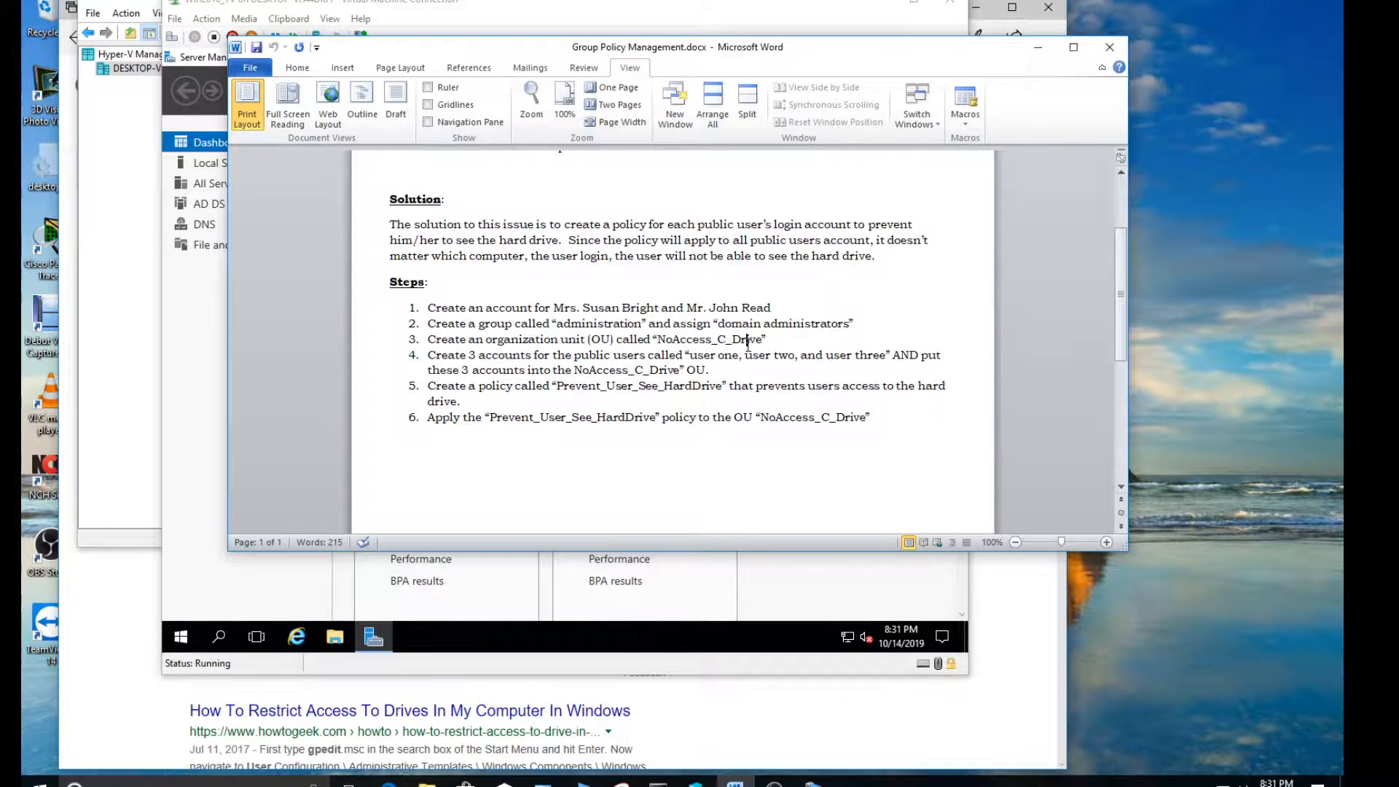
{"action": "left_click_drag", "start_coordinate": [692, 356], "coordinate": [875, 357]}
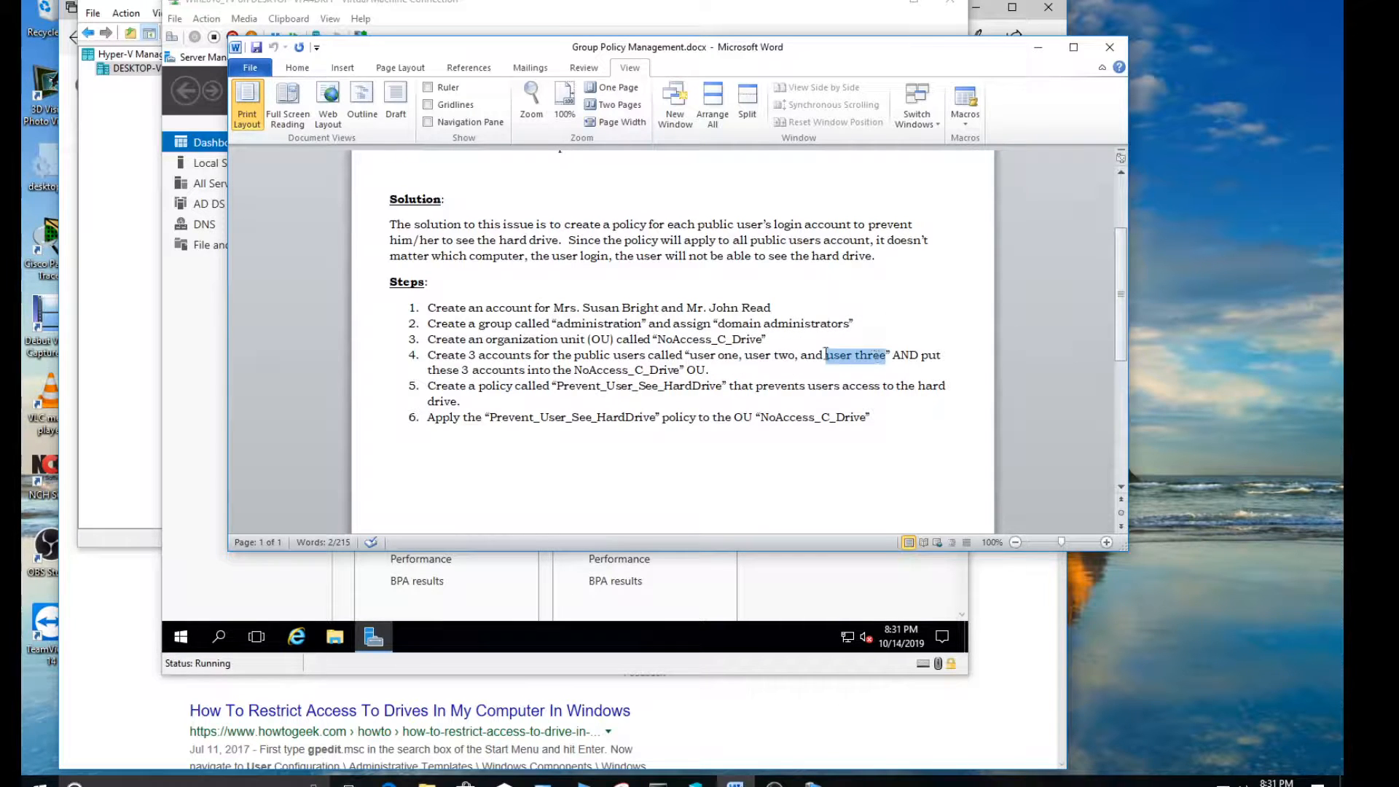
{"action": "left_click", "coordinate": [501, 388]}
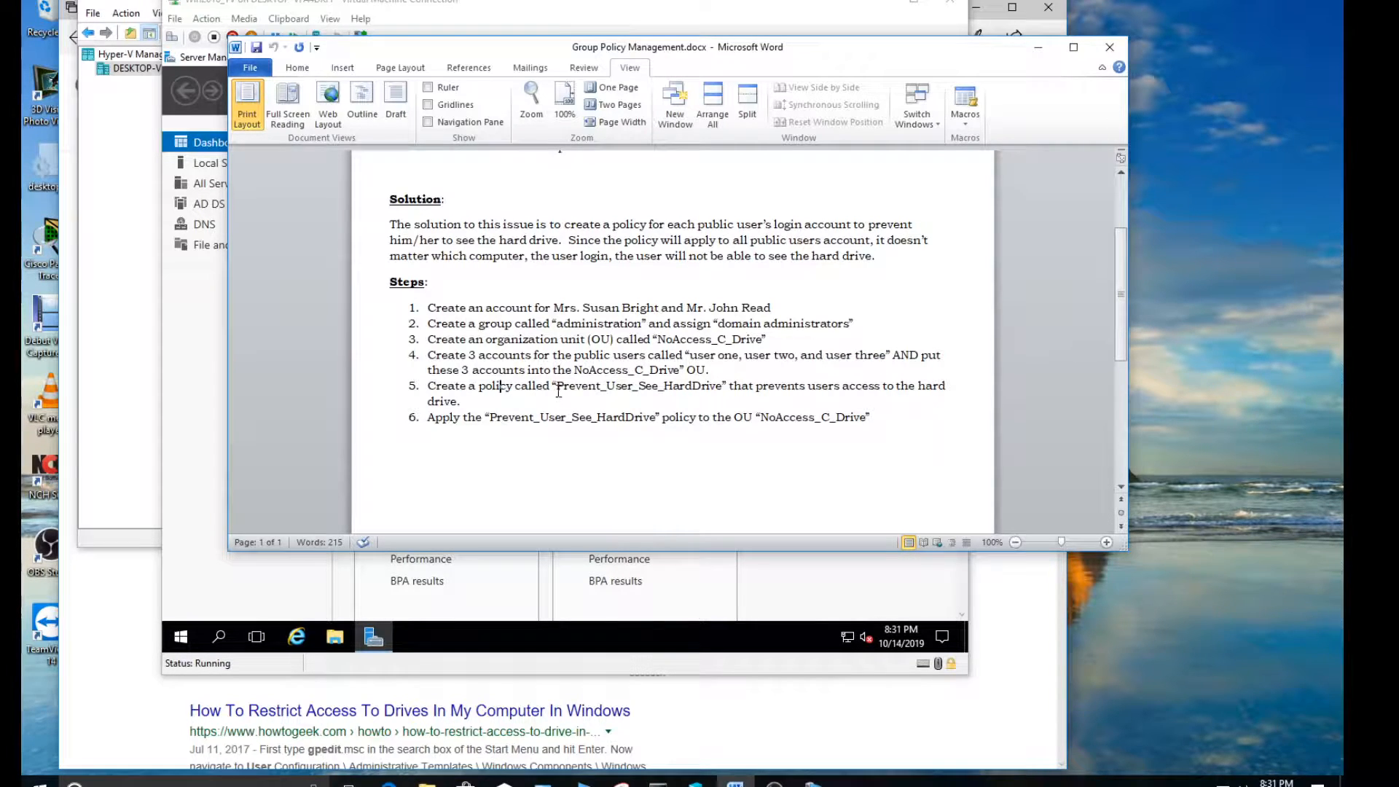
{"action": "left_click_drag", "start_coordinate": [558, 389], "coordinate": [700, 390]}
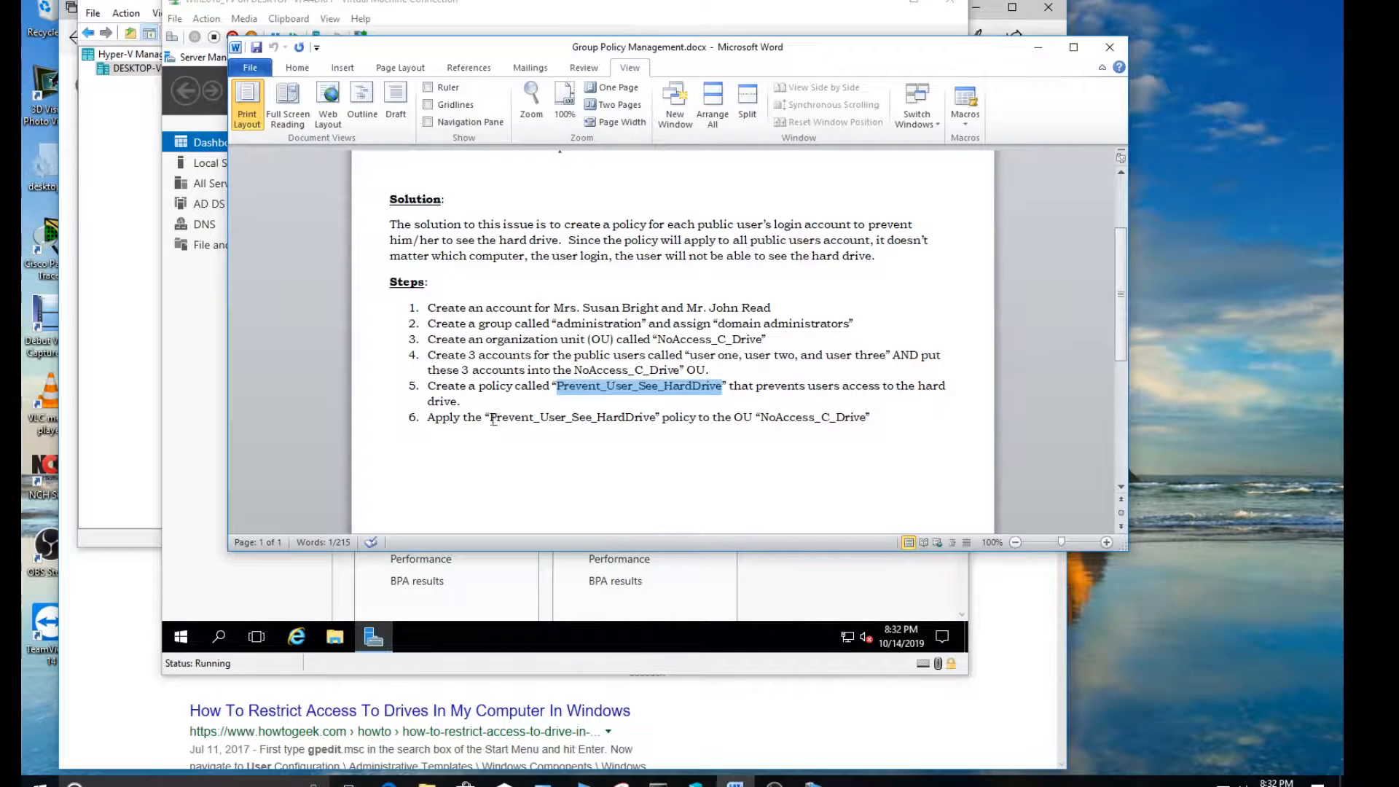
{"action": "left_click_drag", "start_coordinate": [493, 421], "coordinate": [655, 421]}
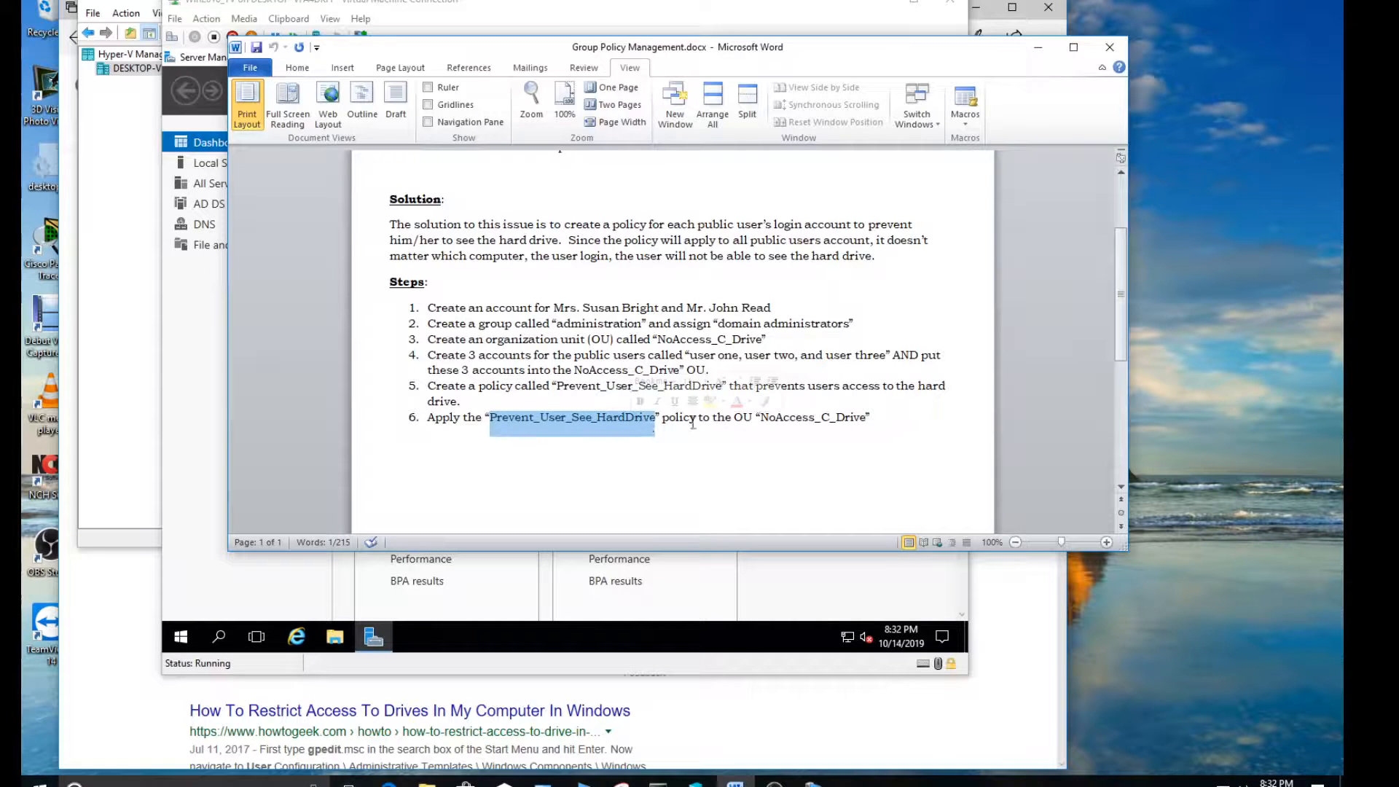
{"action": "left_click", "coordinate": [763, 418]}
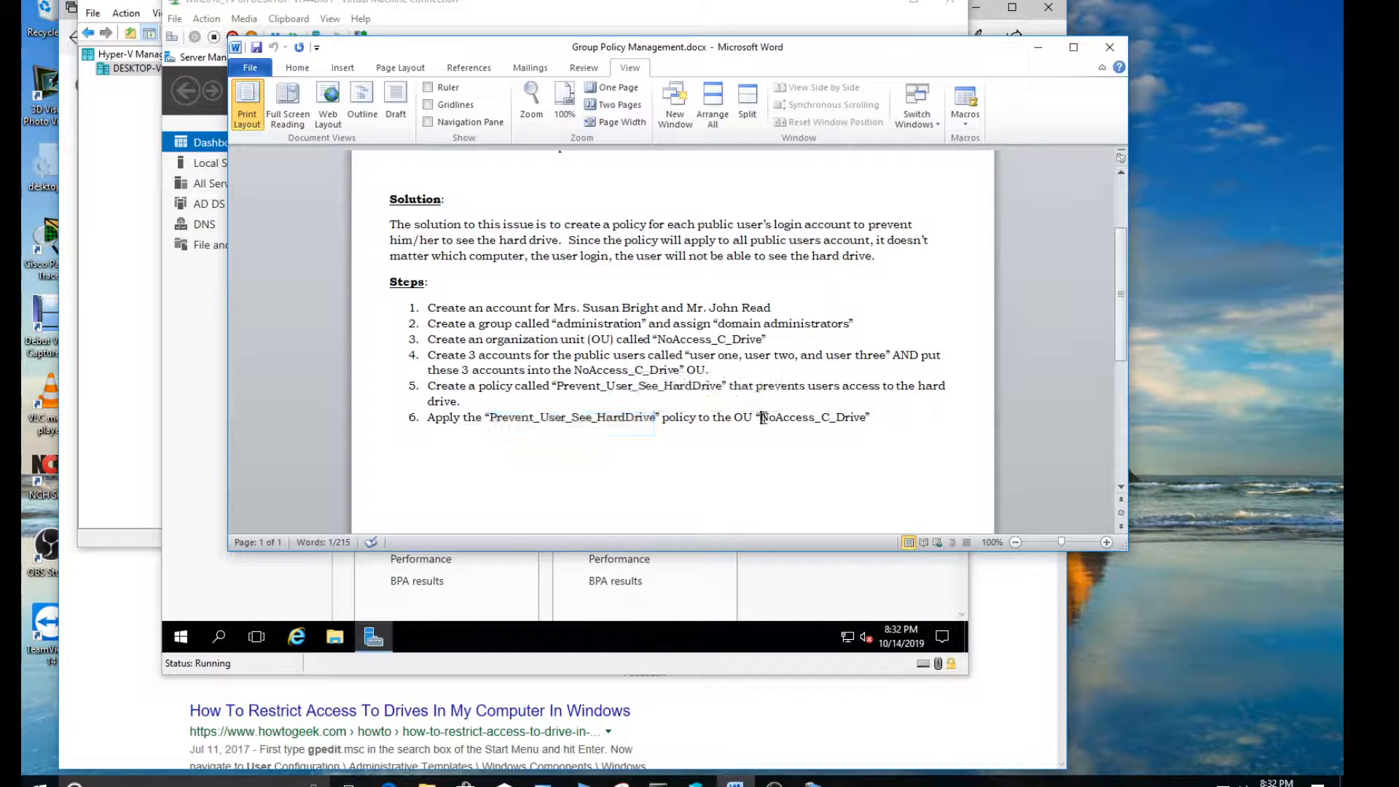
{"action": "left_click_drag", "start_coordinate": [762, 418], "coordinate": [857, 423]}
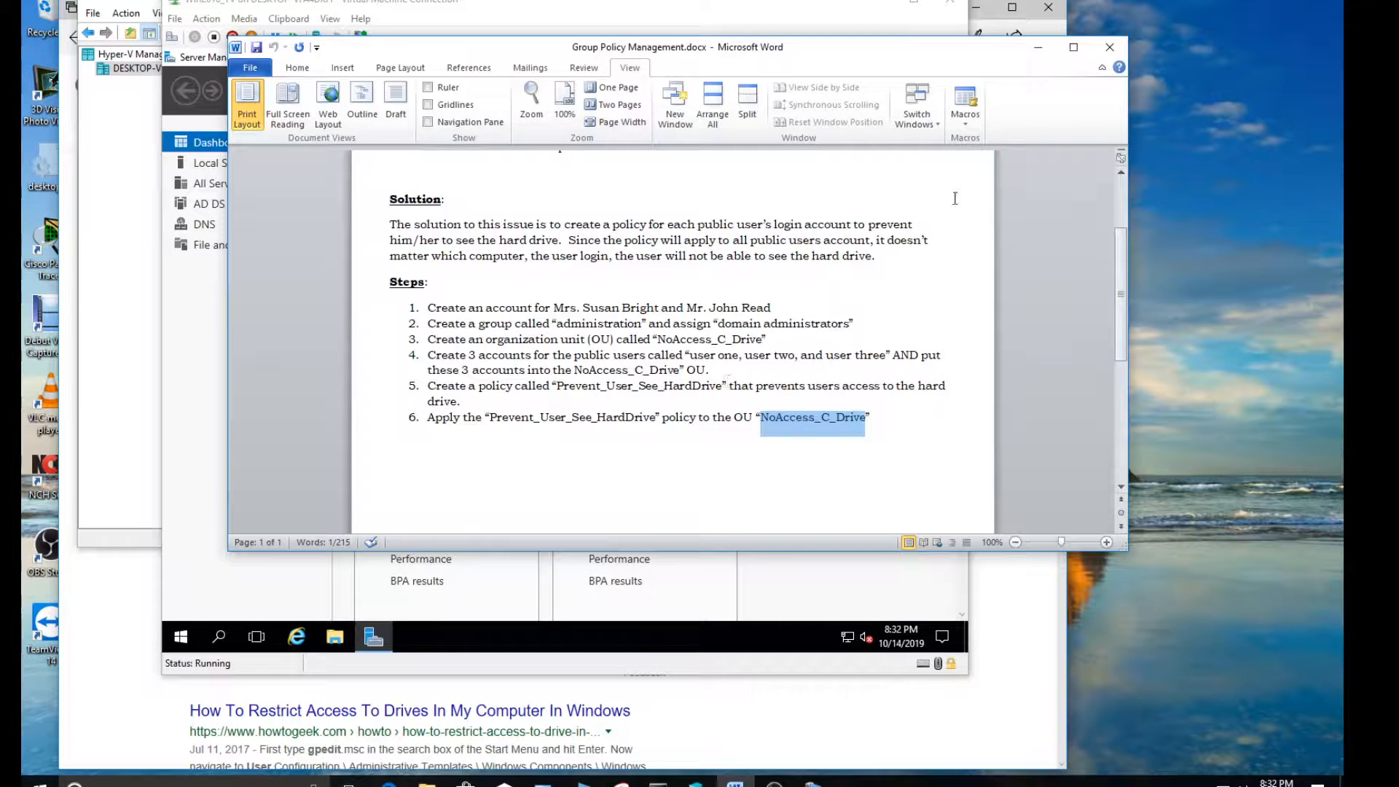
Minimize the document and open Active Directory Users and Computers from Server Manager on the virtual machine
{"action": "left_click", "coordinate": [1038, 47]}
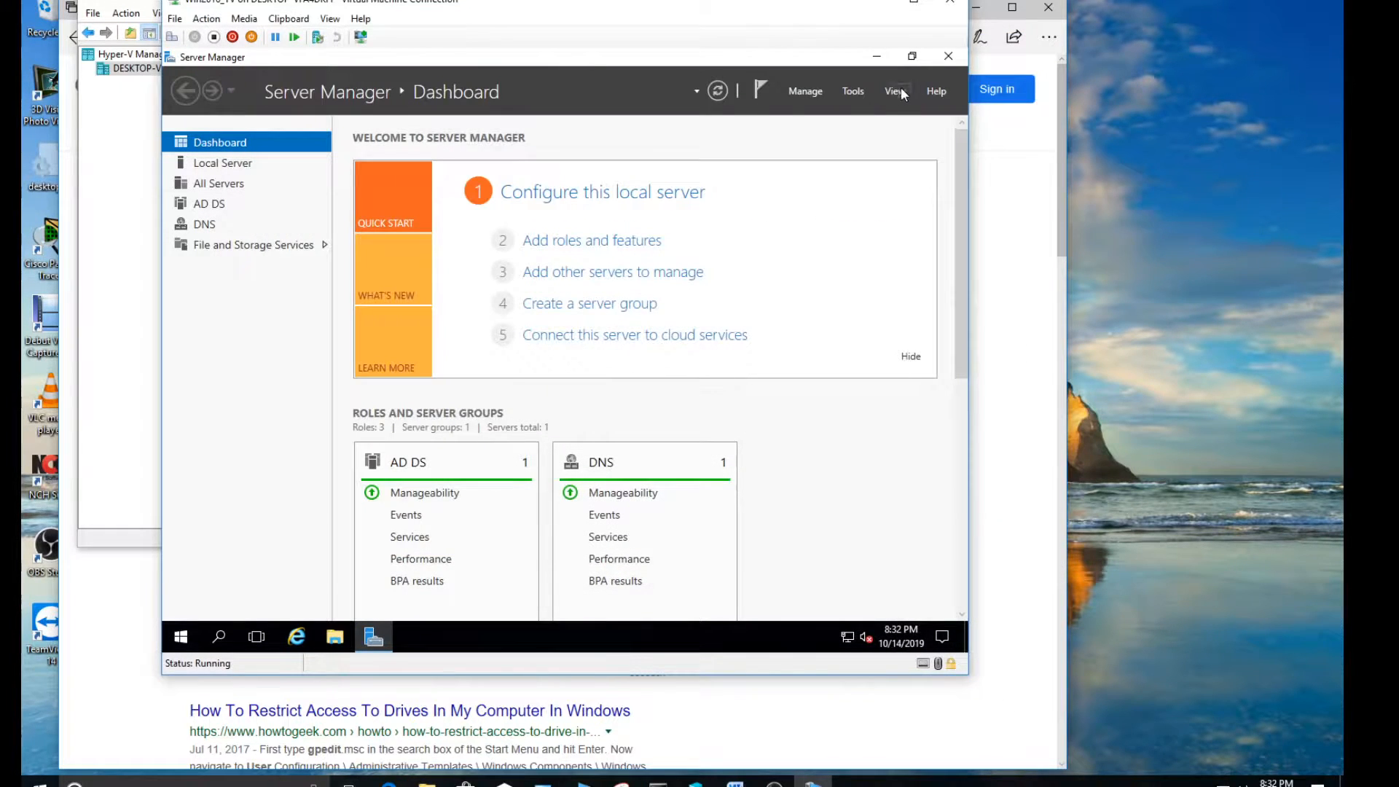
{"action": "left_click", "coordinate": [851, 90]}
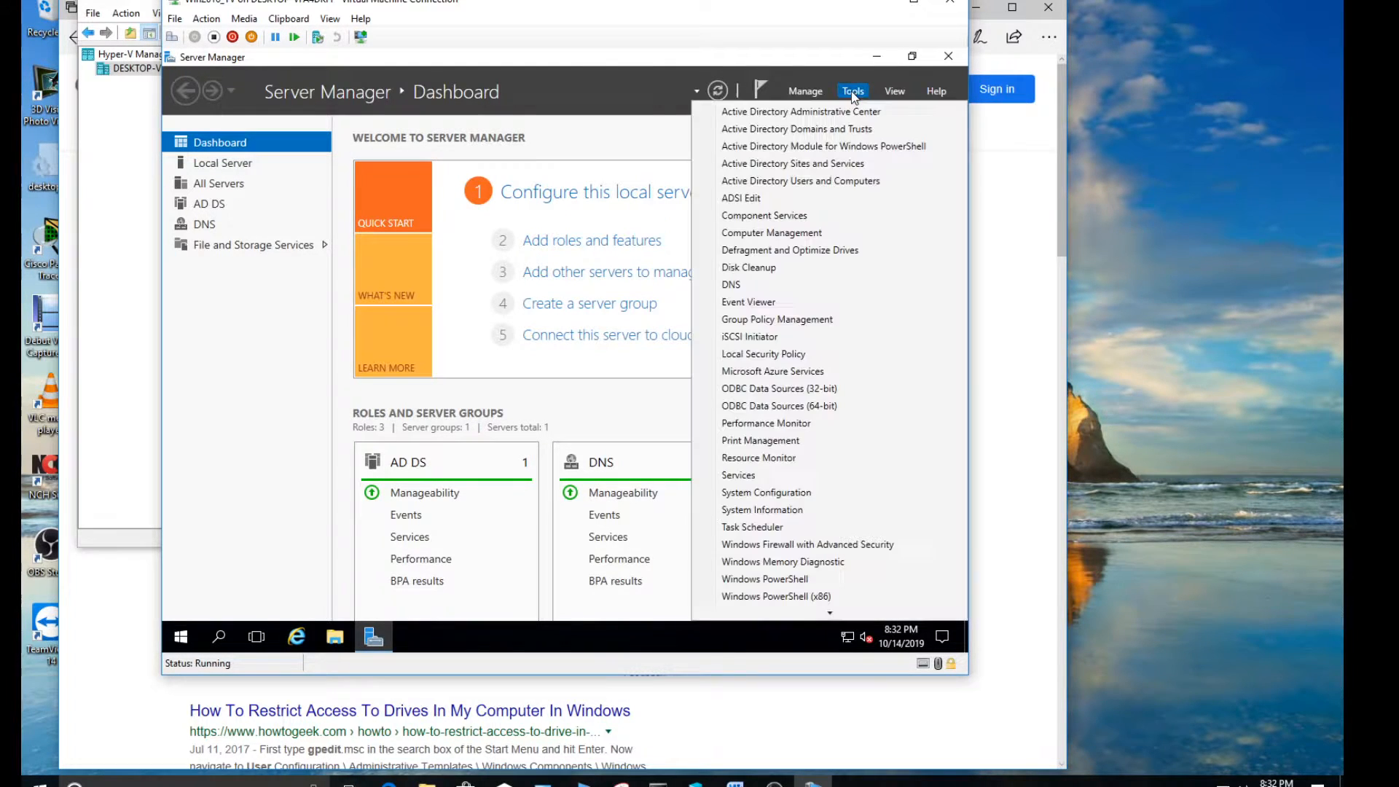
{"action": "left_click", "coordinate": [800, 185]}
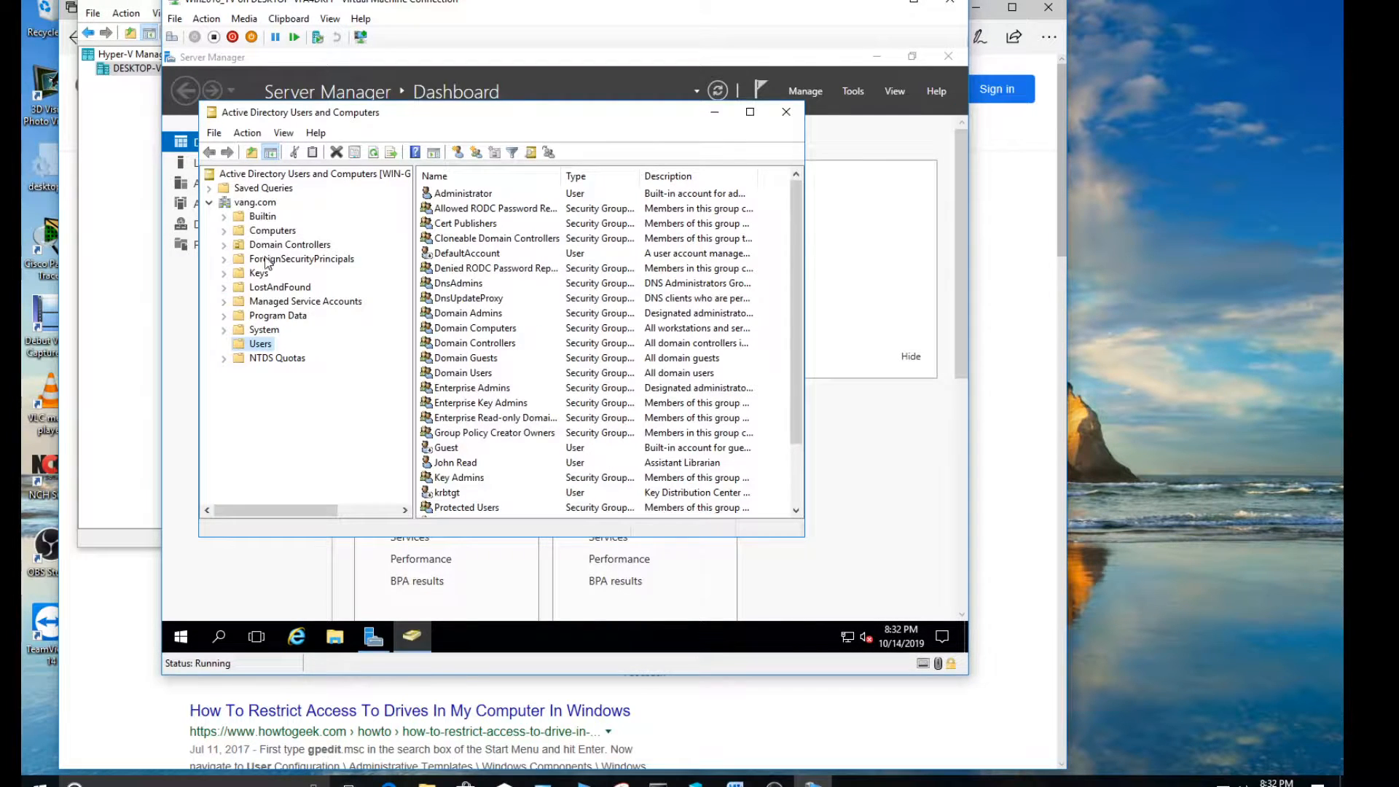
Turn off the Advanced Features view in Active Directory Users and Computers
{"action": "left_click", "coordinate": [285, 134]}
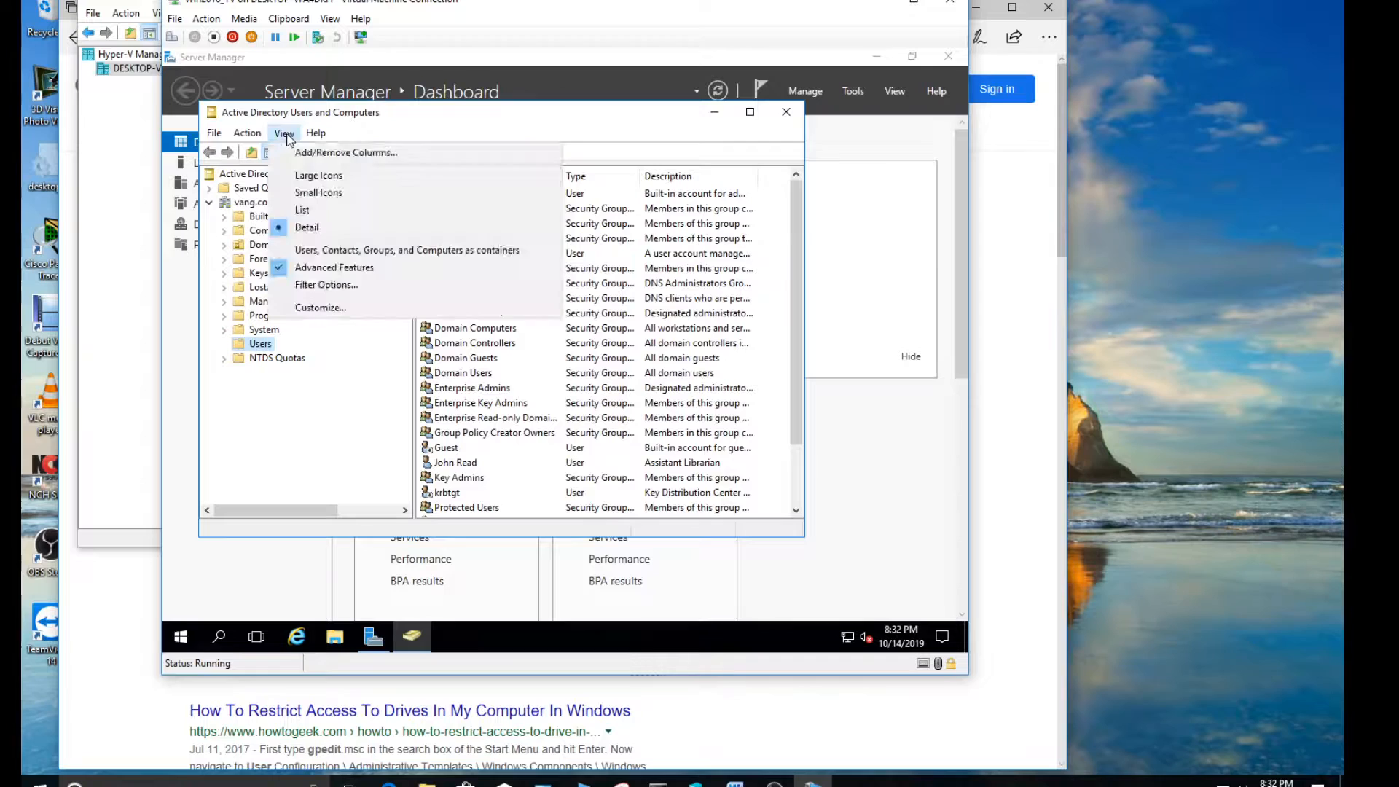
{"action": "left_click", "coordinate": [326, 268]}
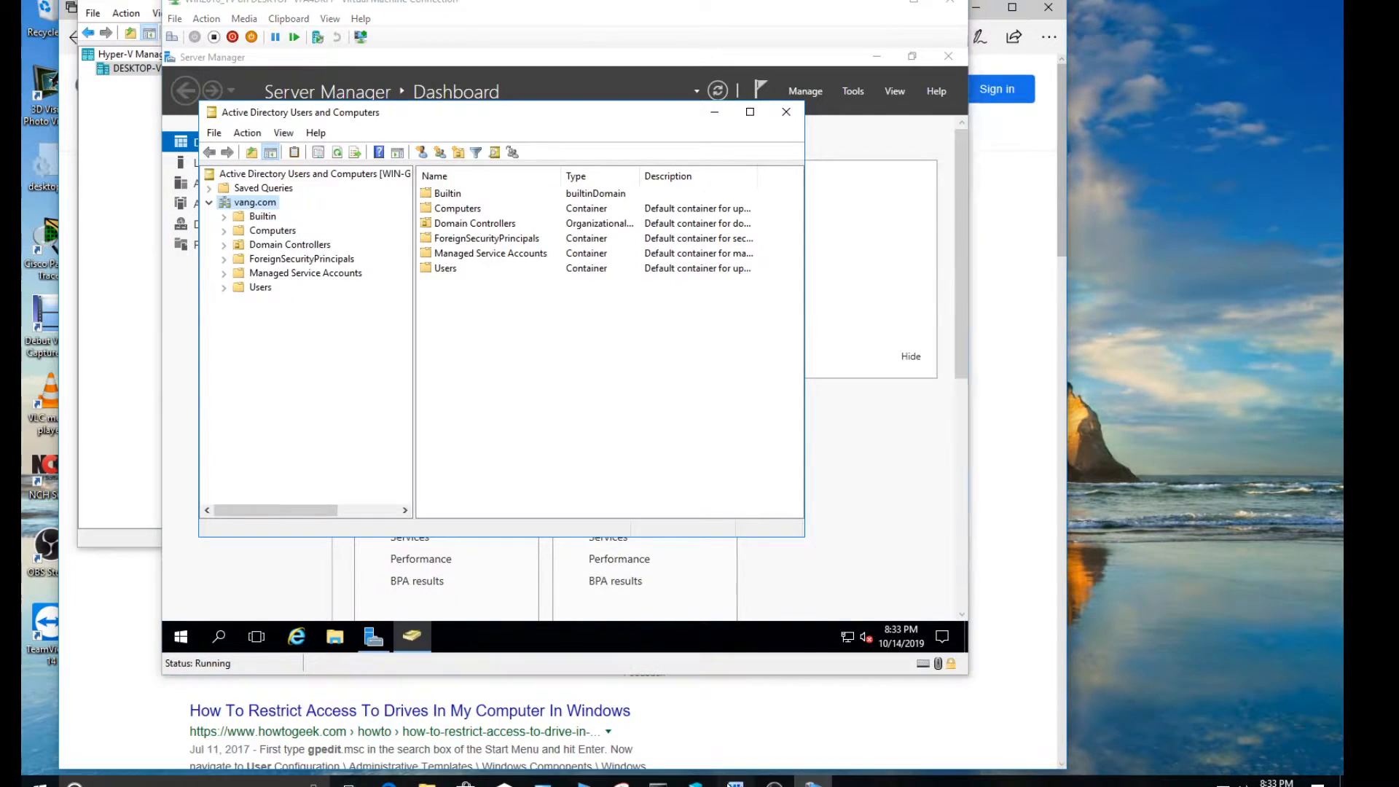
Check the group name "administration" in step 2 of the Group Policy Management Word document, then minimize the document
{"action": "left_click", "coordinate": [732, 782]}
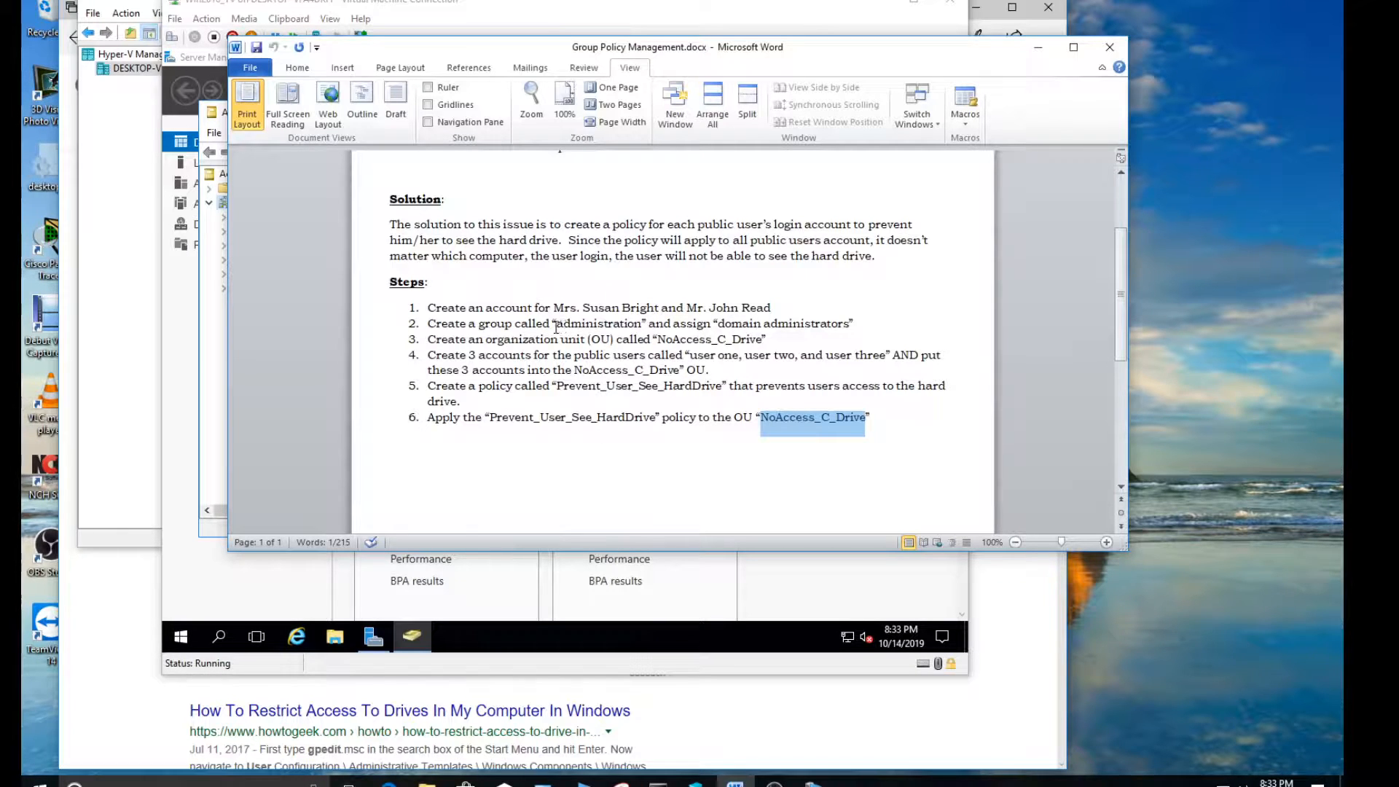
{"action": "left_click_drag", "start_coordinate": [556, 325], "coordinate": [648, 325]}
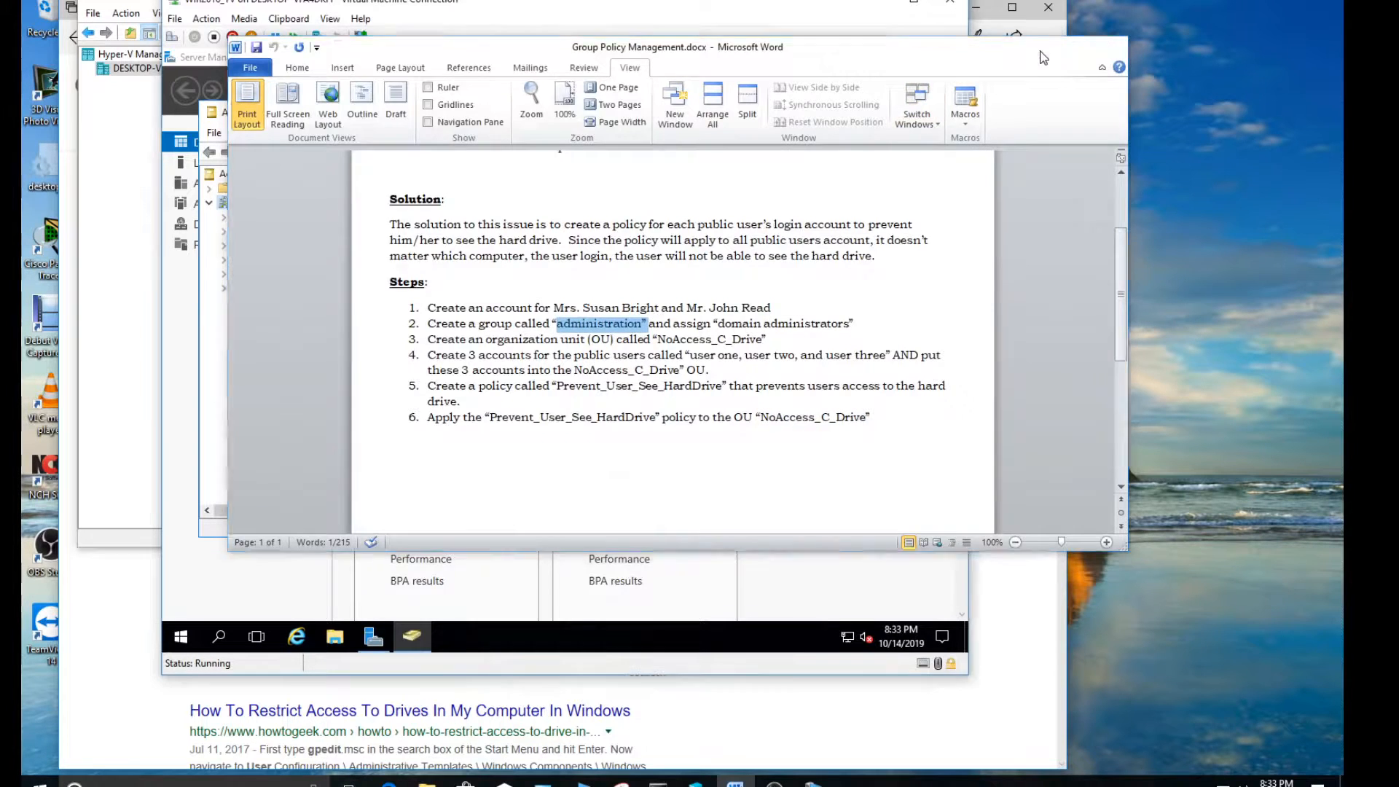
{"action": "left_click", "coordinate": [1044, 58]}
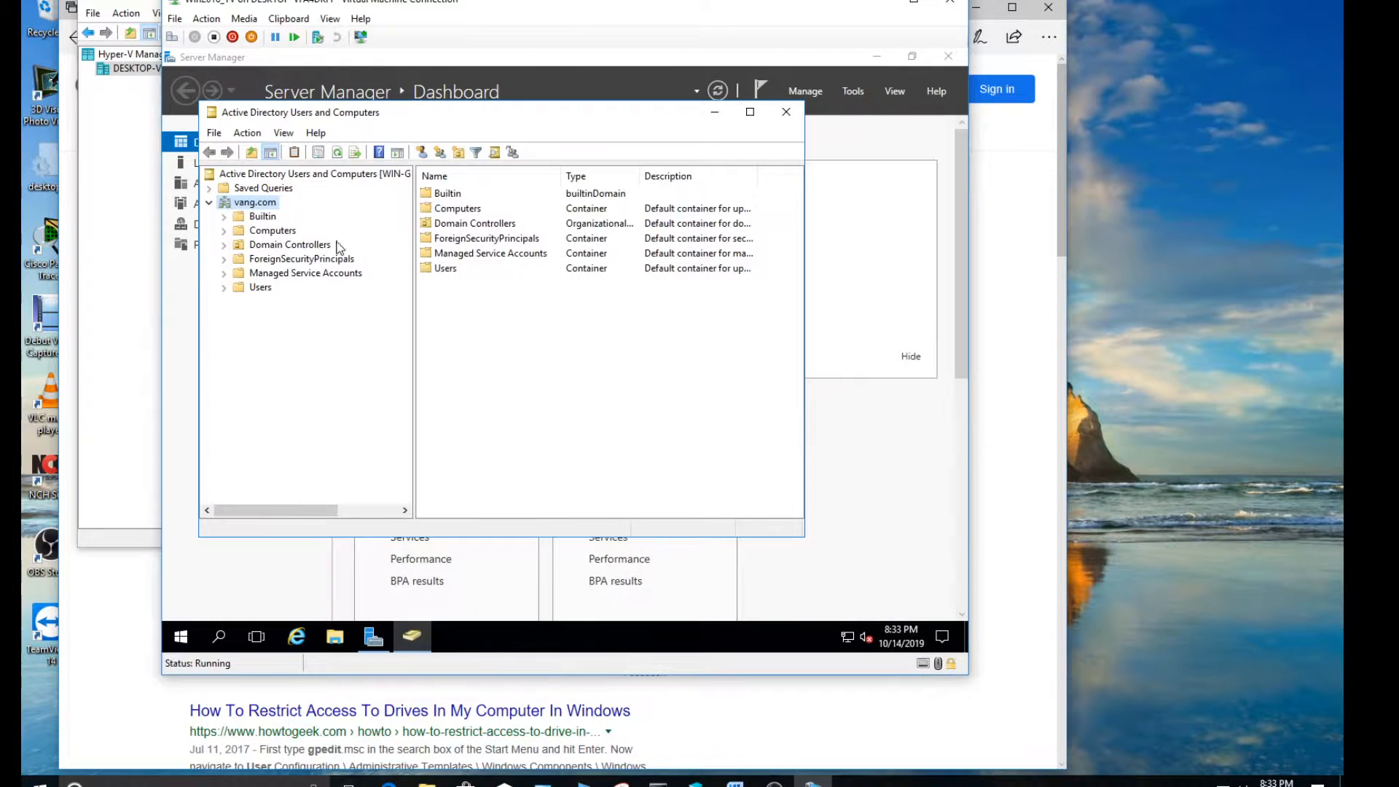
Review the existing accounts and security groups in the Users container of vang.com
{"action": "left_click", "coordinate": [249, 290]}
{"action": "scroll", "coordinate": [496, 405], "scroll_direction": "down", "scroll_amount": 1}
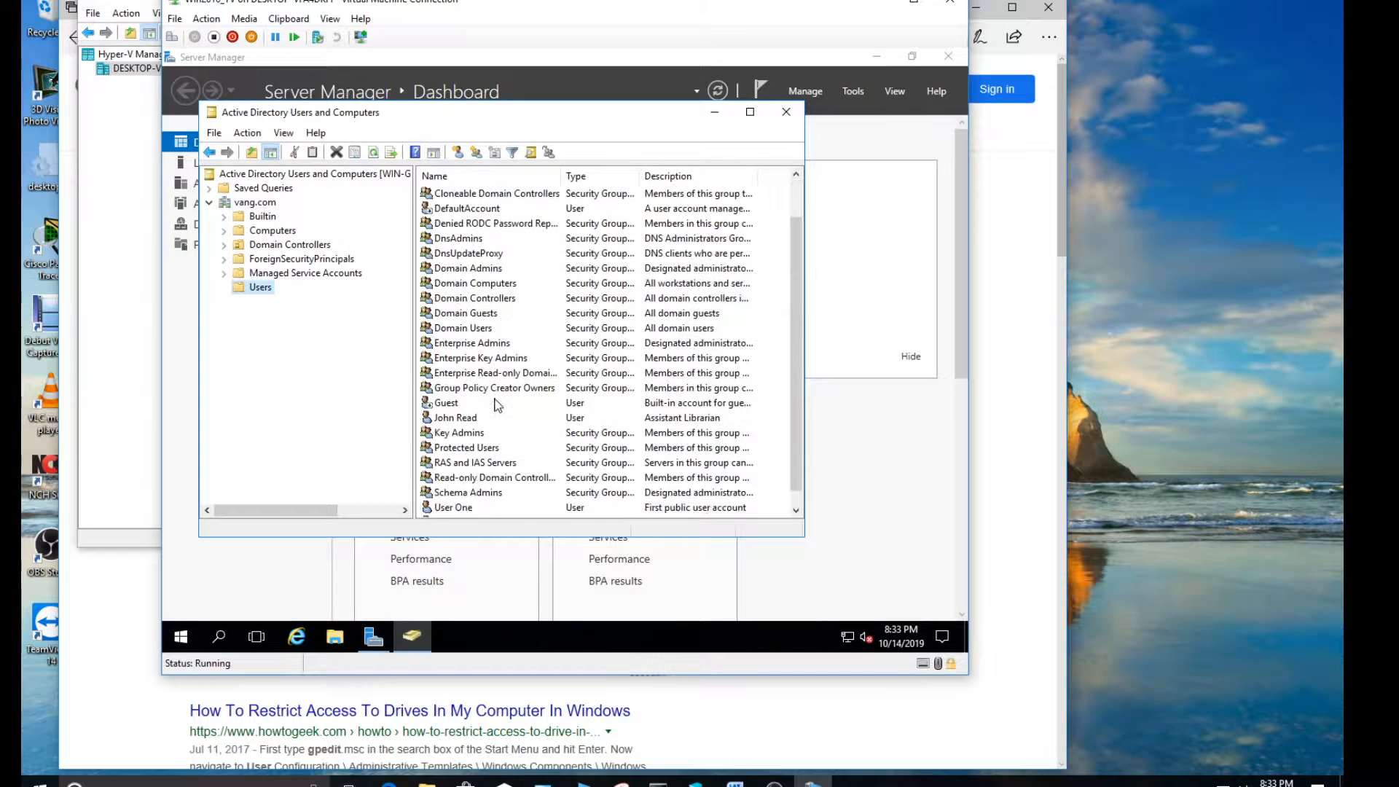
{"action": "left_click", "coordinate": [459, 420]}
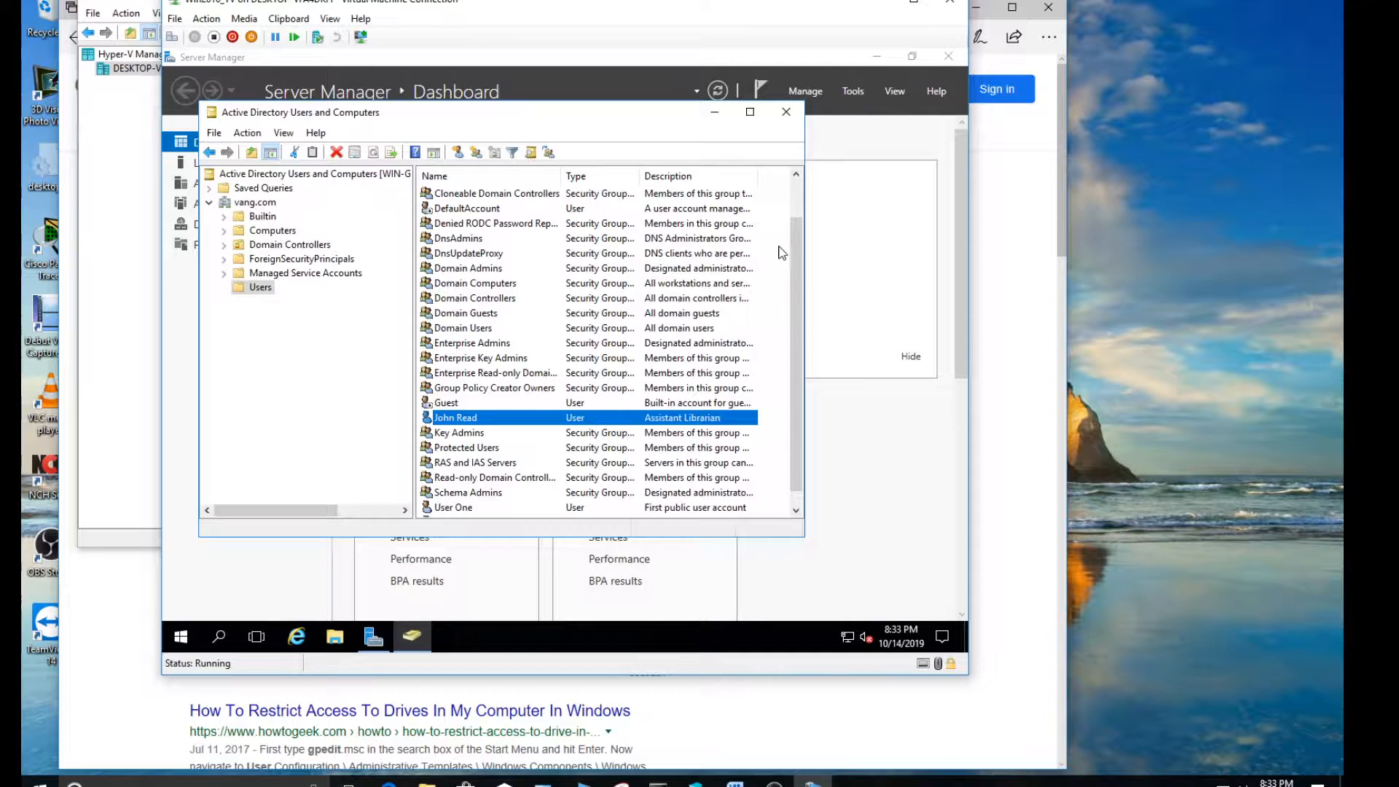
{"action": "scroll", "coordinate": [793, 247], "scroll_direction": "up", "scroll_amount": 1}
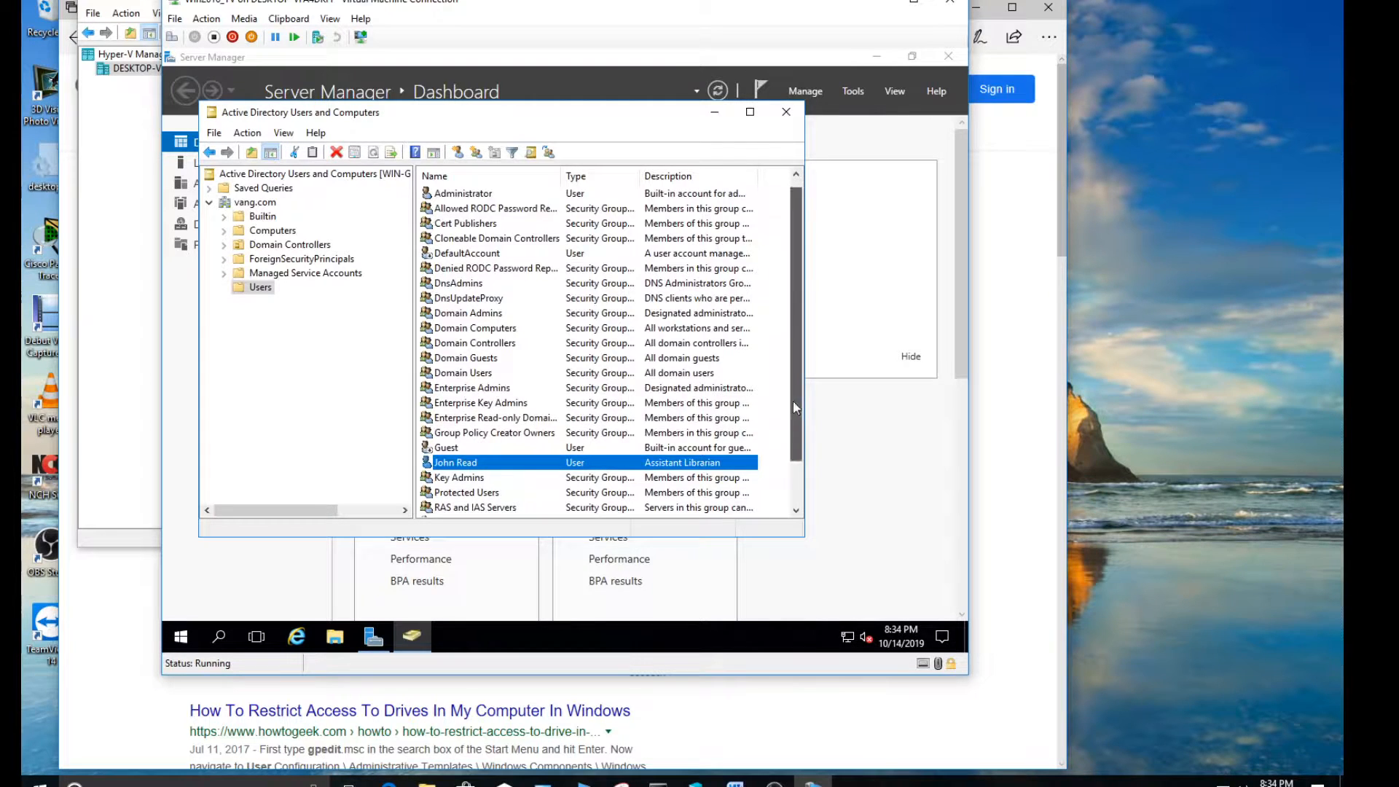
{"action": "scroll", "coordinate": [795, 406], "scroll_direction": "down", "scroll_amount": 2}
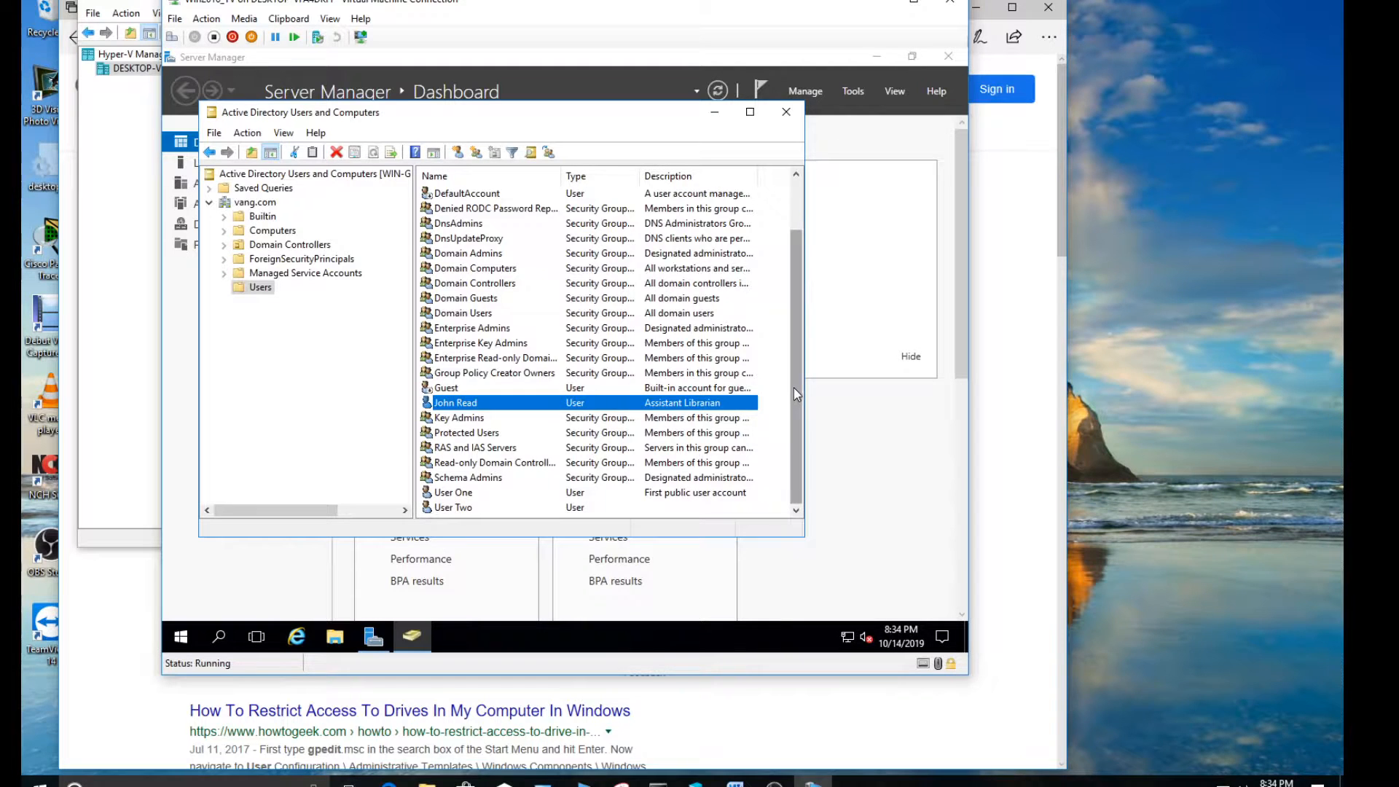
{"action": "scroll", "coordinate": [796, 394], "scroll_direction": "up", "scroll_amount": 2}
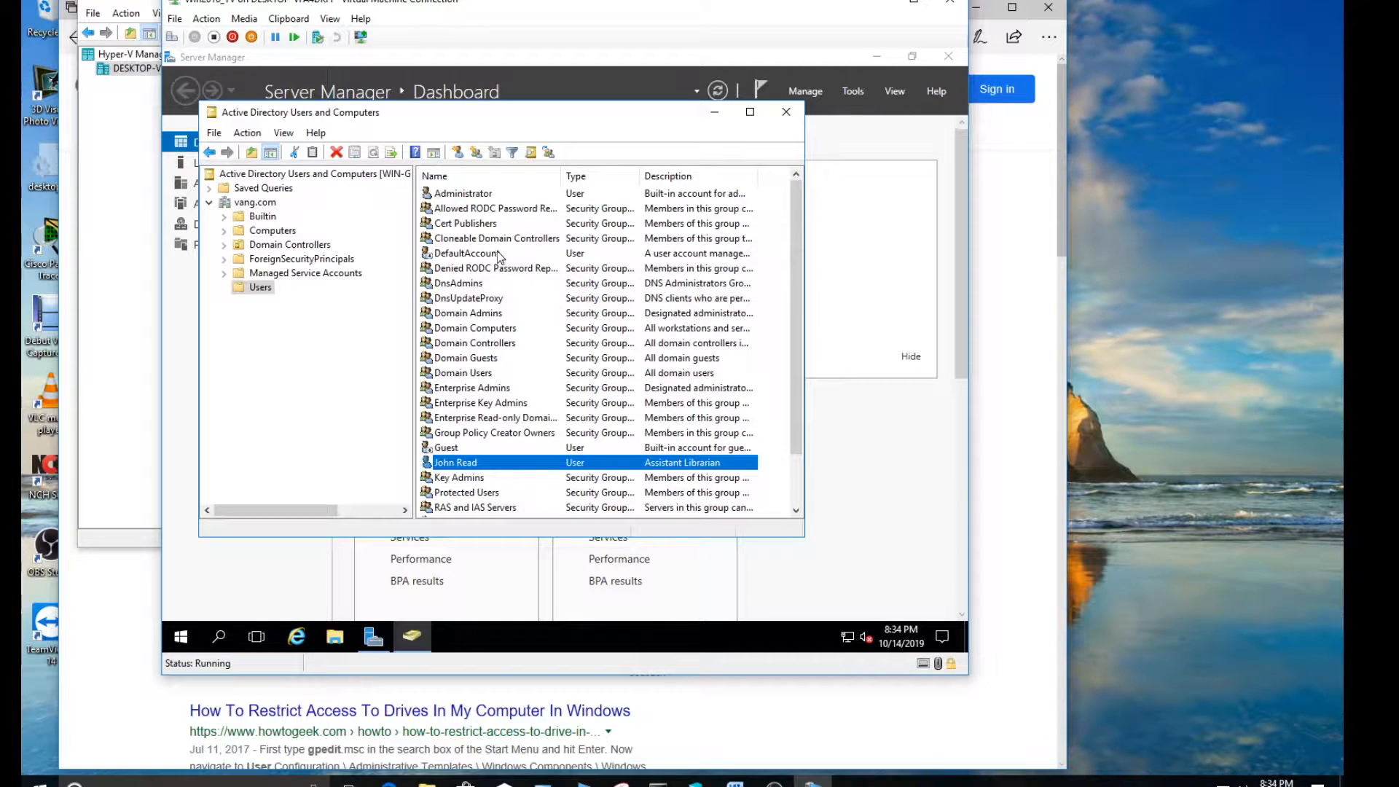
Examine the Builtin and Computers containers, widening the window and the Name column to read the full group names
{"action": "left_click", "coordinate": [255, 217]}
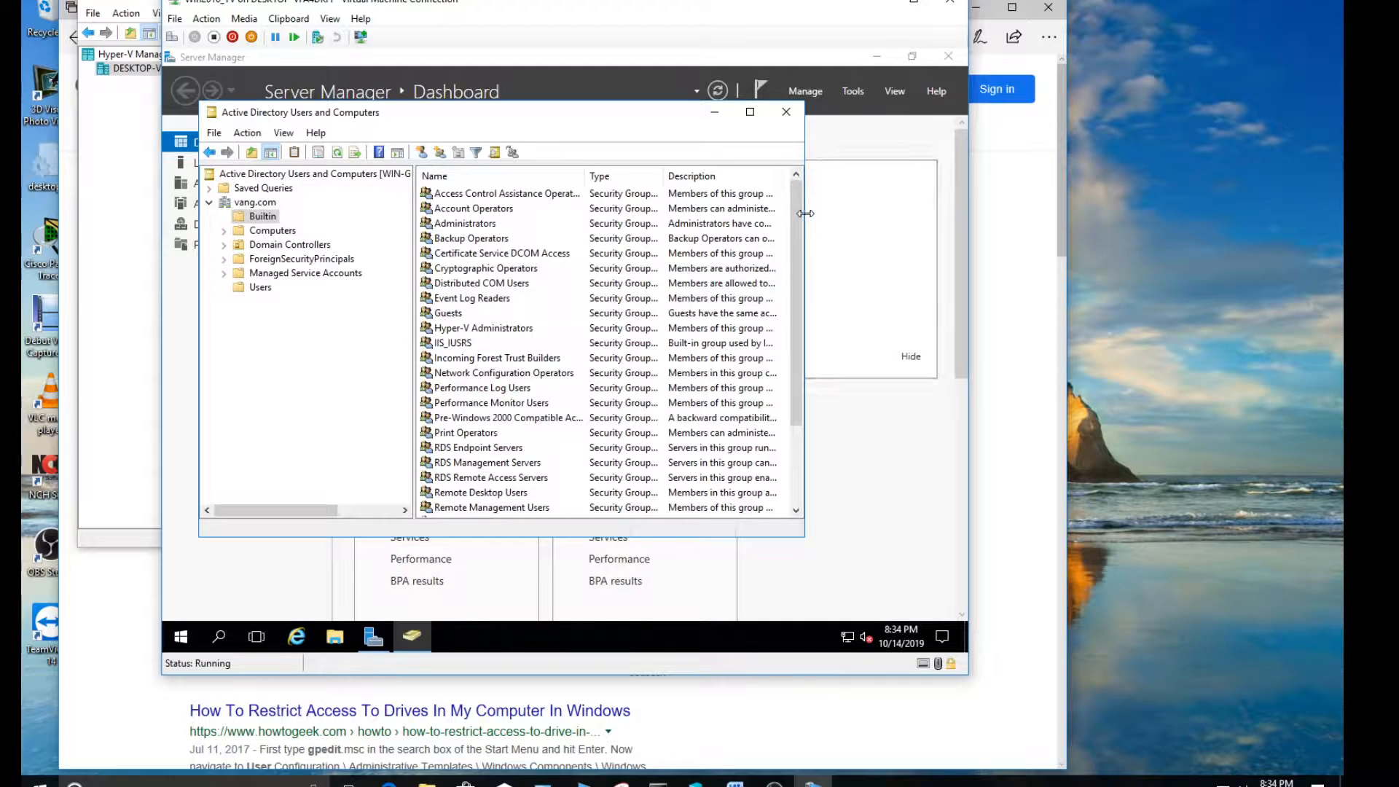
{"action": "left_click_drag", "start_coordinate": [806, 214], "coordinate": [887, 213]}
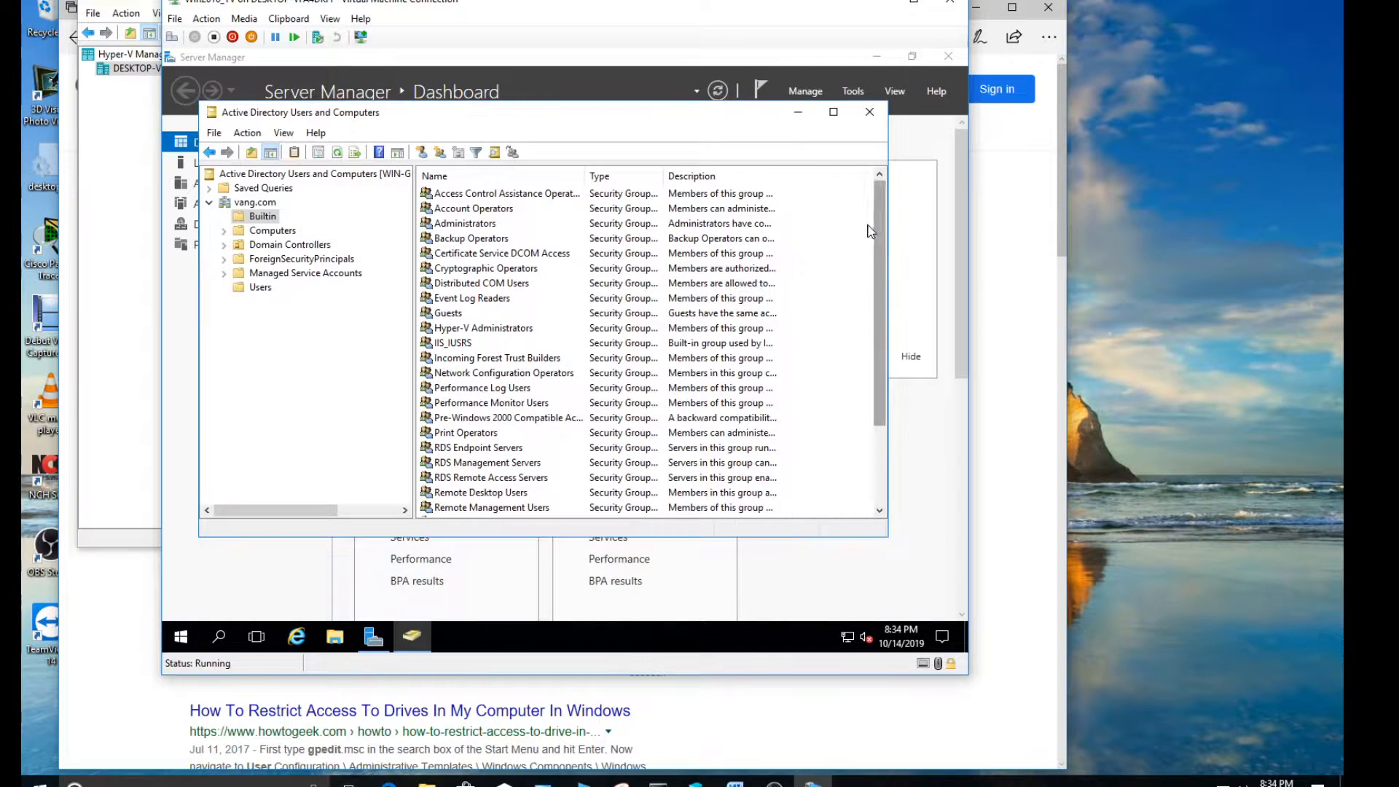
{"action": "left_click_drag", "start_coordinate": [585, 178], "coordinate": [657, 187]}
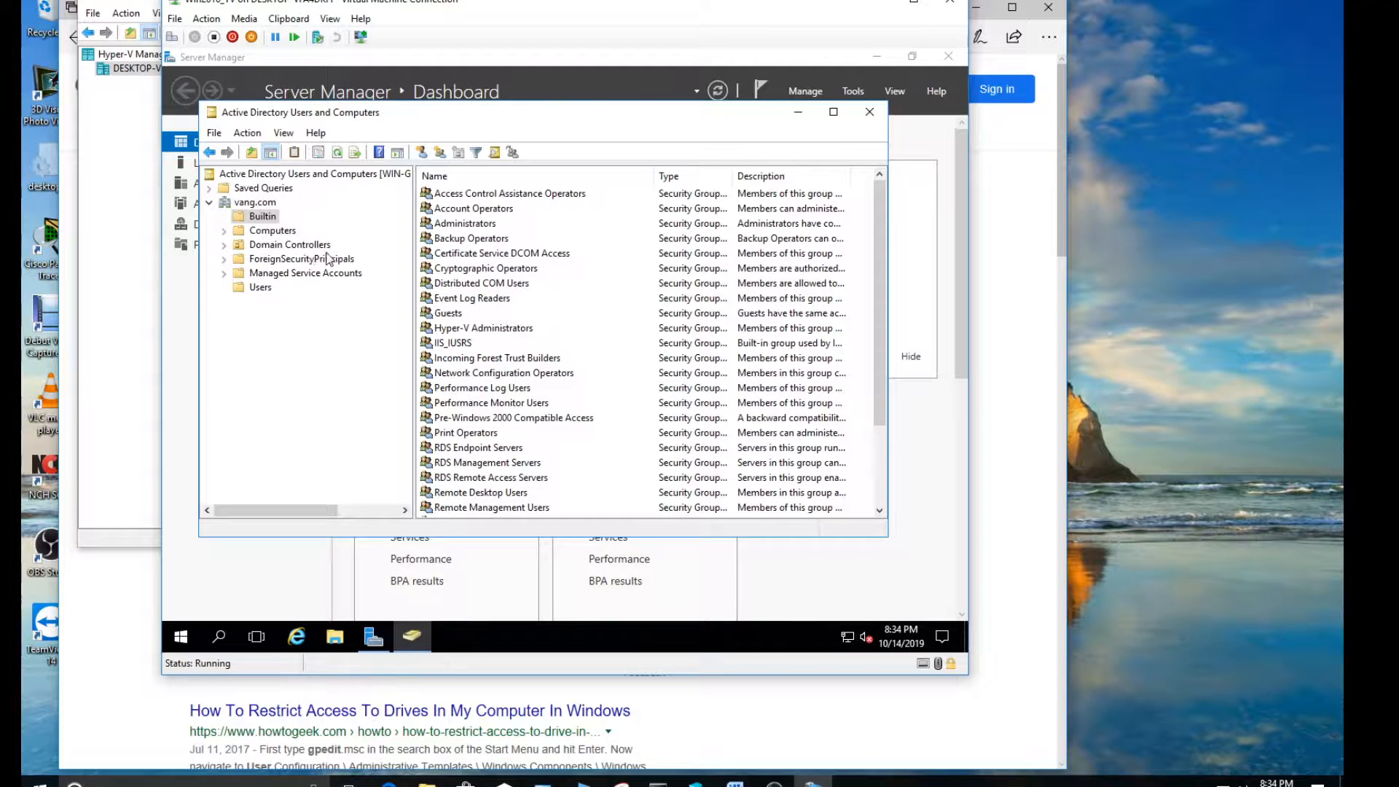
{"action": "left_click", "coordinate": [274, 231]}
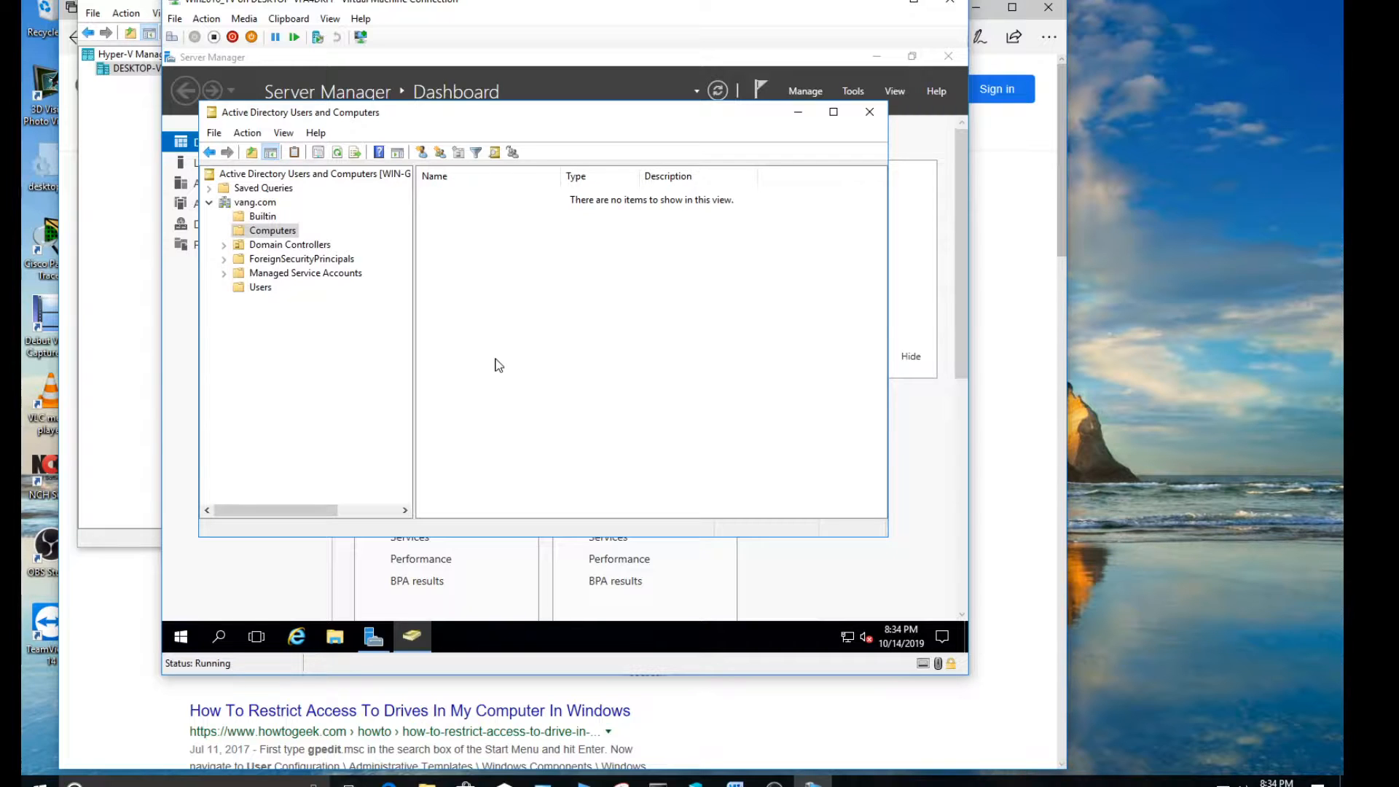
Start a new user object in the Users container and enter the librarian's first and last name
{"action": "left_click", "coordinate": [260, 288]}
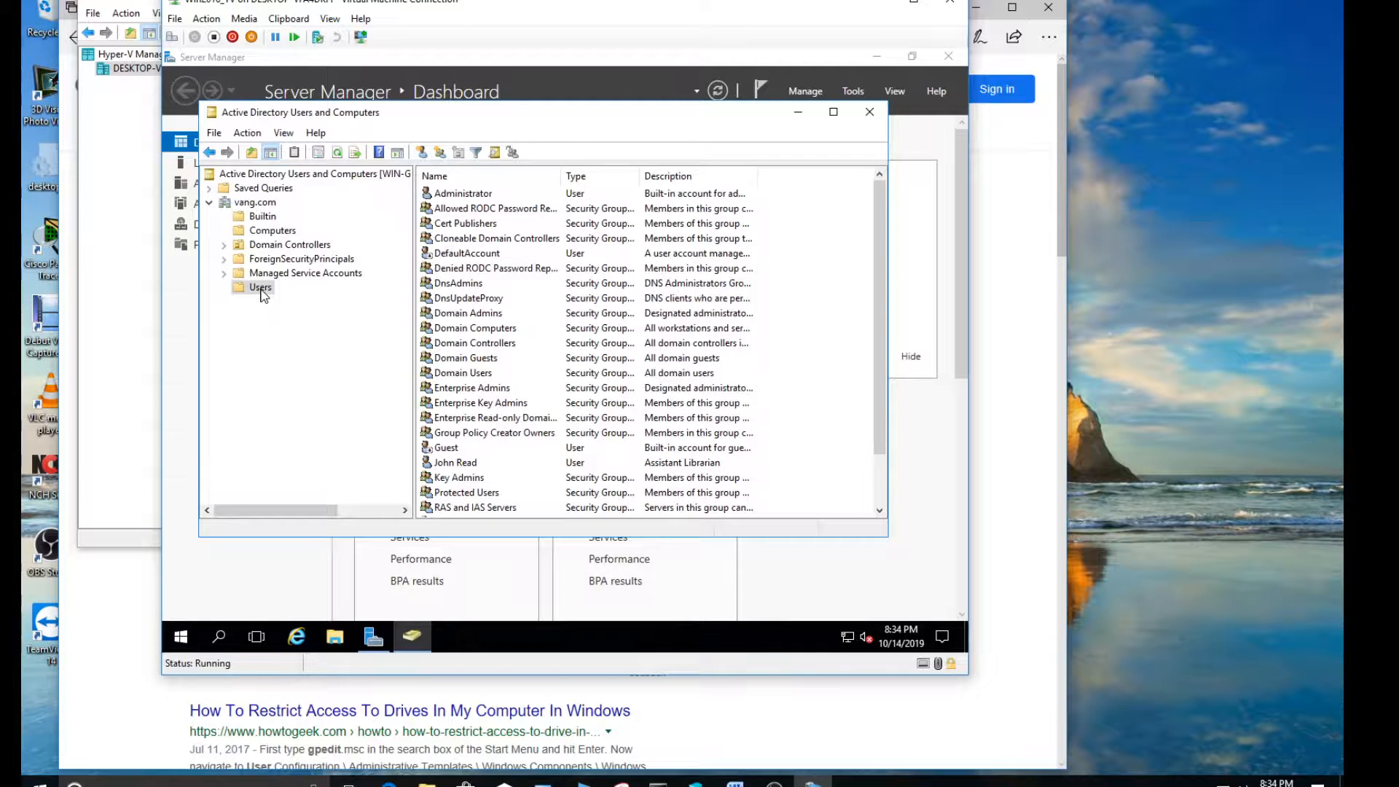
{"action": "right_click", "coordinate": [263, 292]}
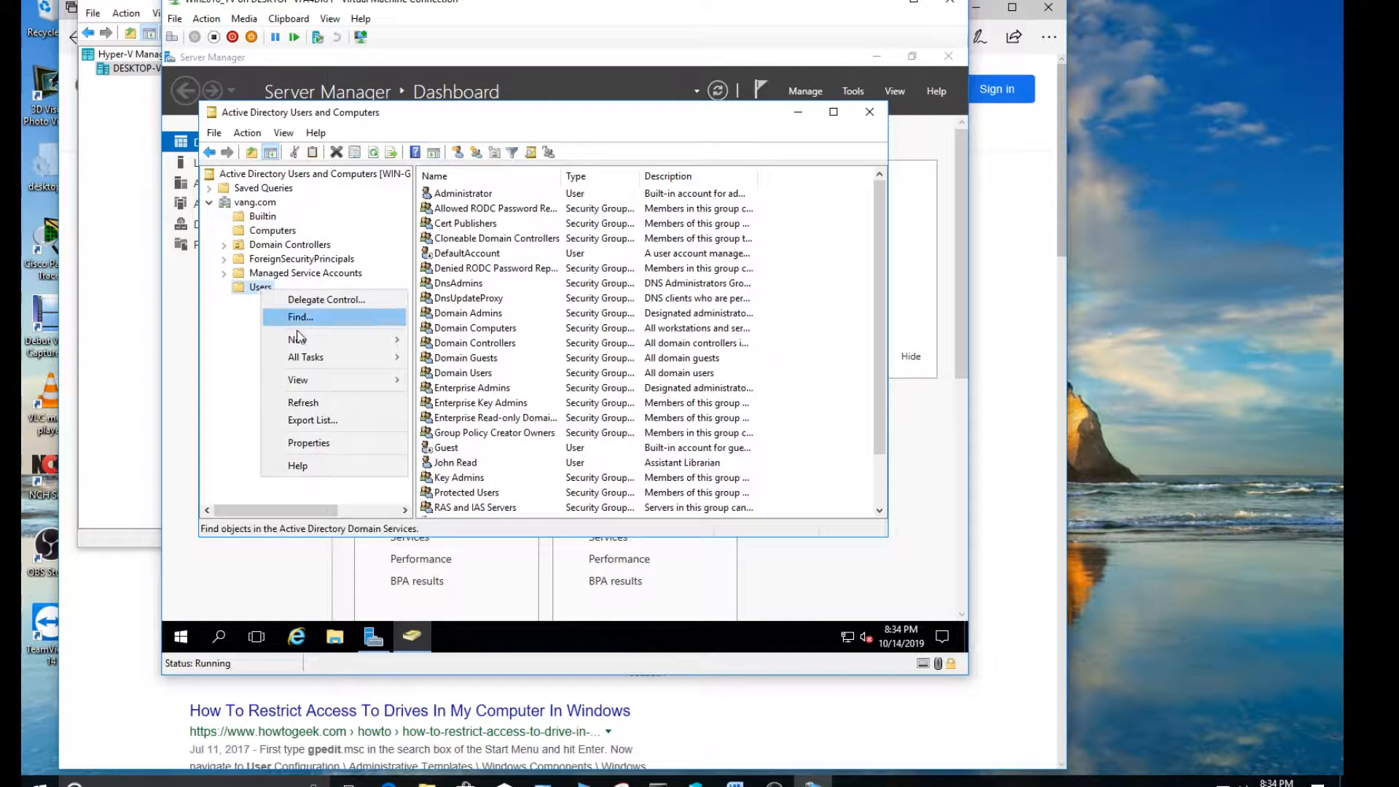
{"action": "mouse_move", "coordinate": [321, 340]}
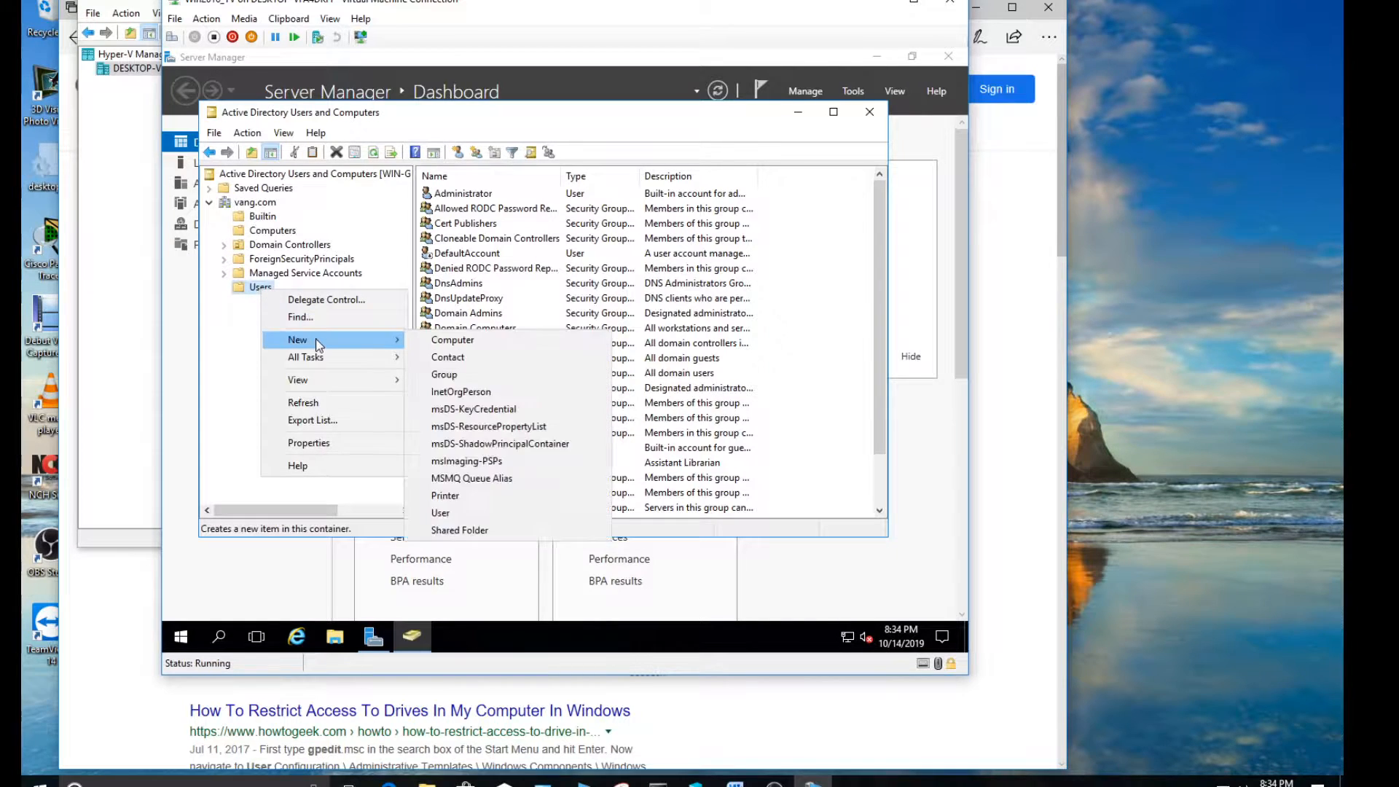
{"action": "left_click", "coordinate": [497, 513]}
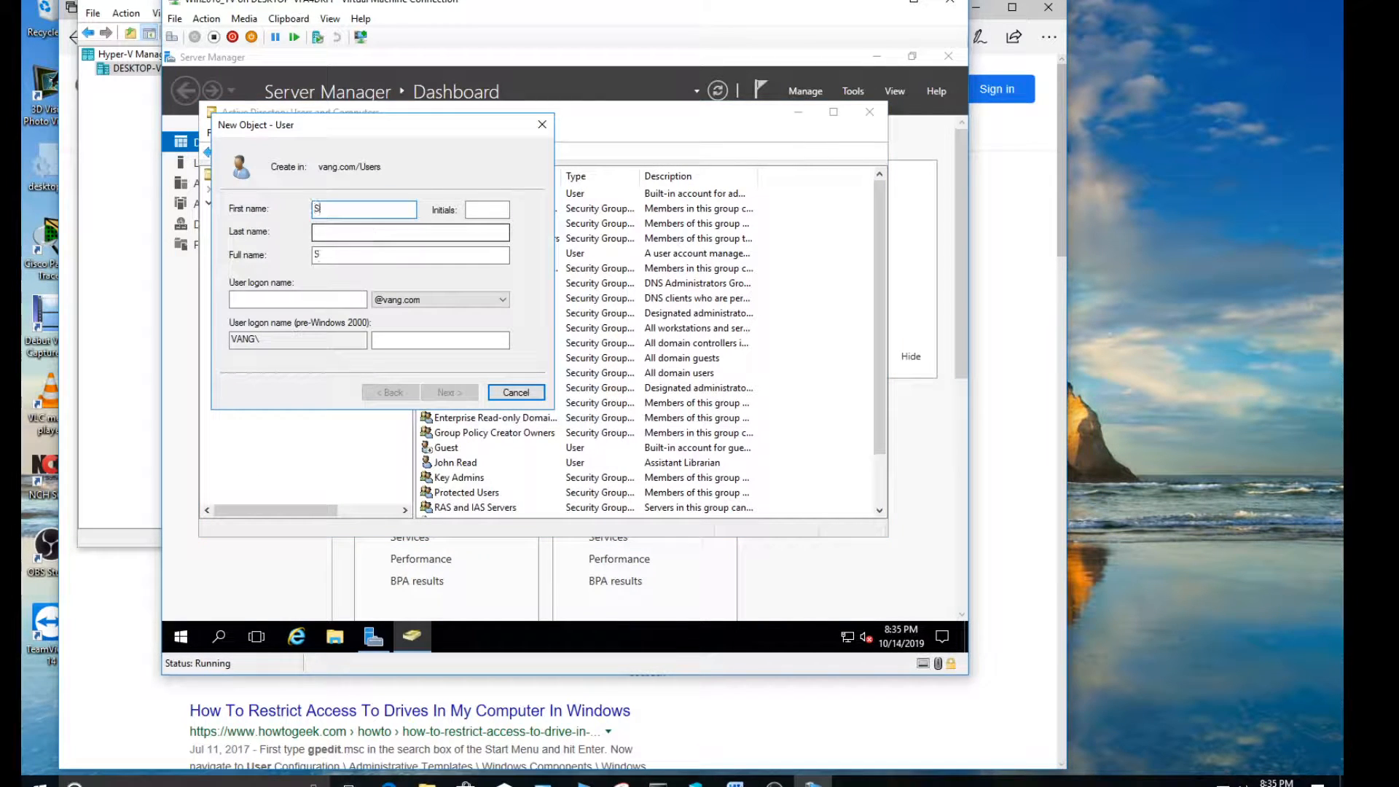
{"action": "key", "text": "Tab"}
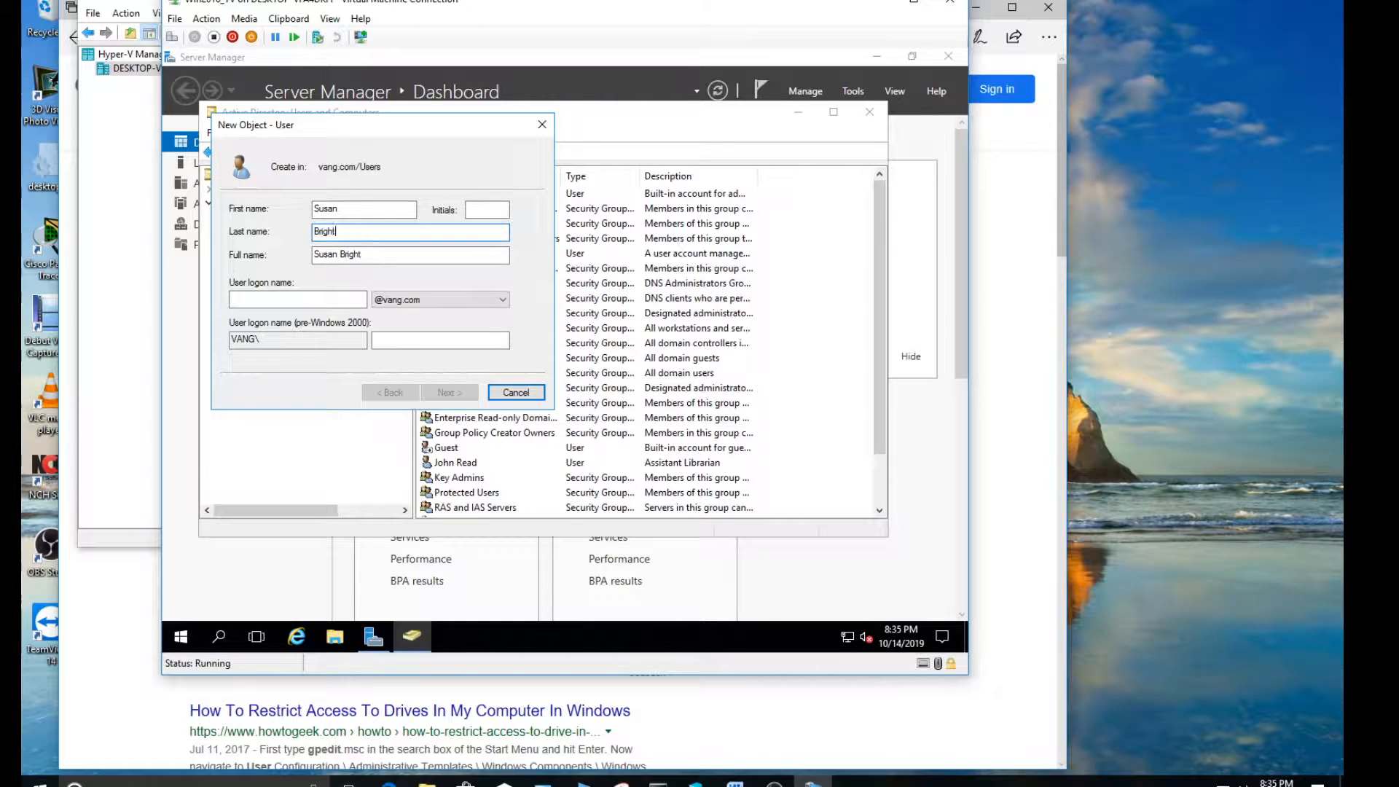
Enter the librarian's user logon name in the vang.com domain and continue to the password settings
{"action": "left_click", "coordinate": [296, 298]}
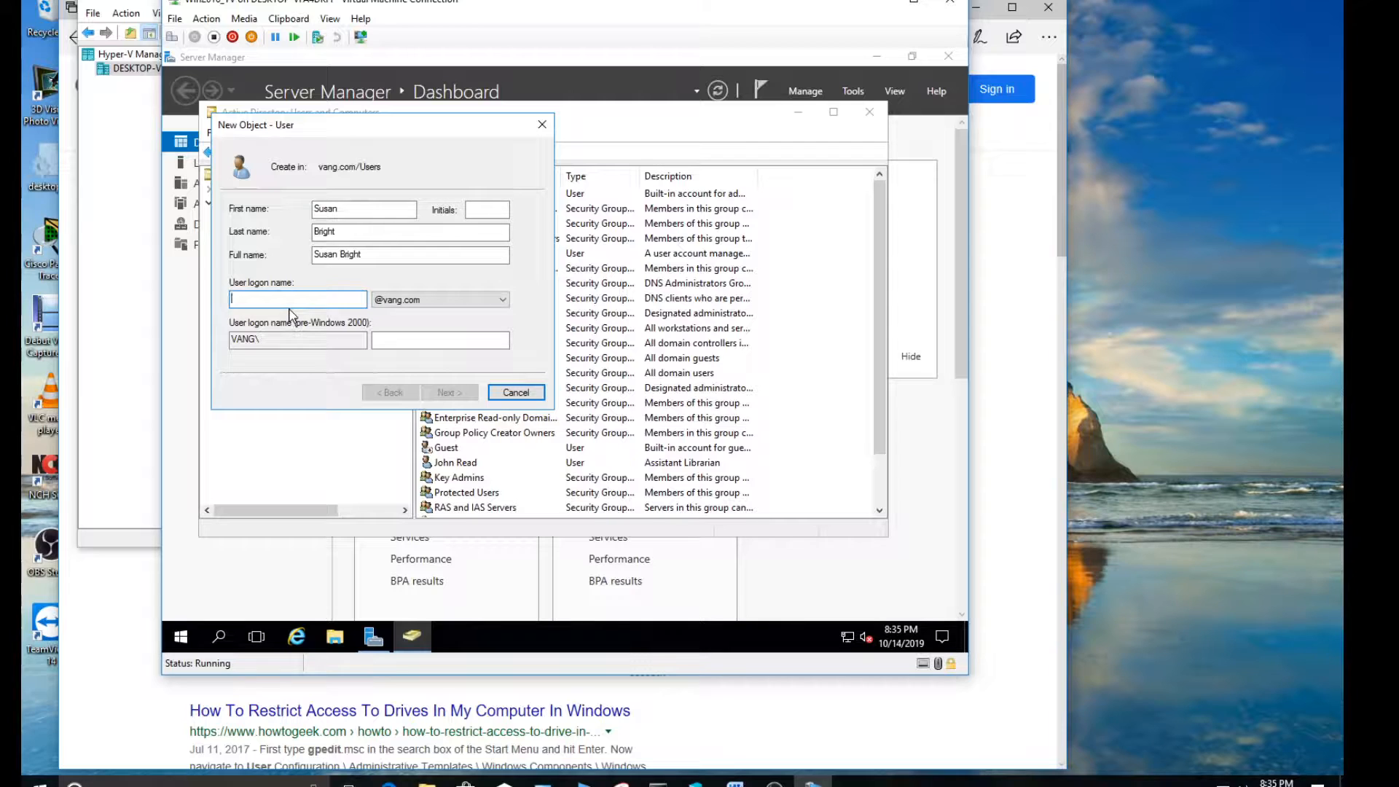
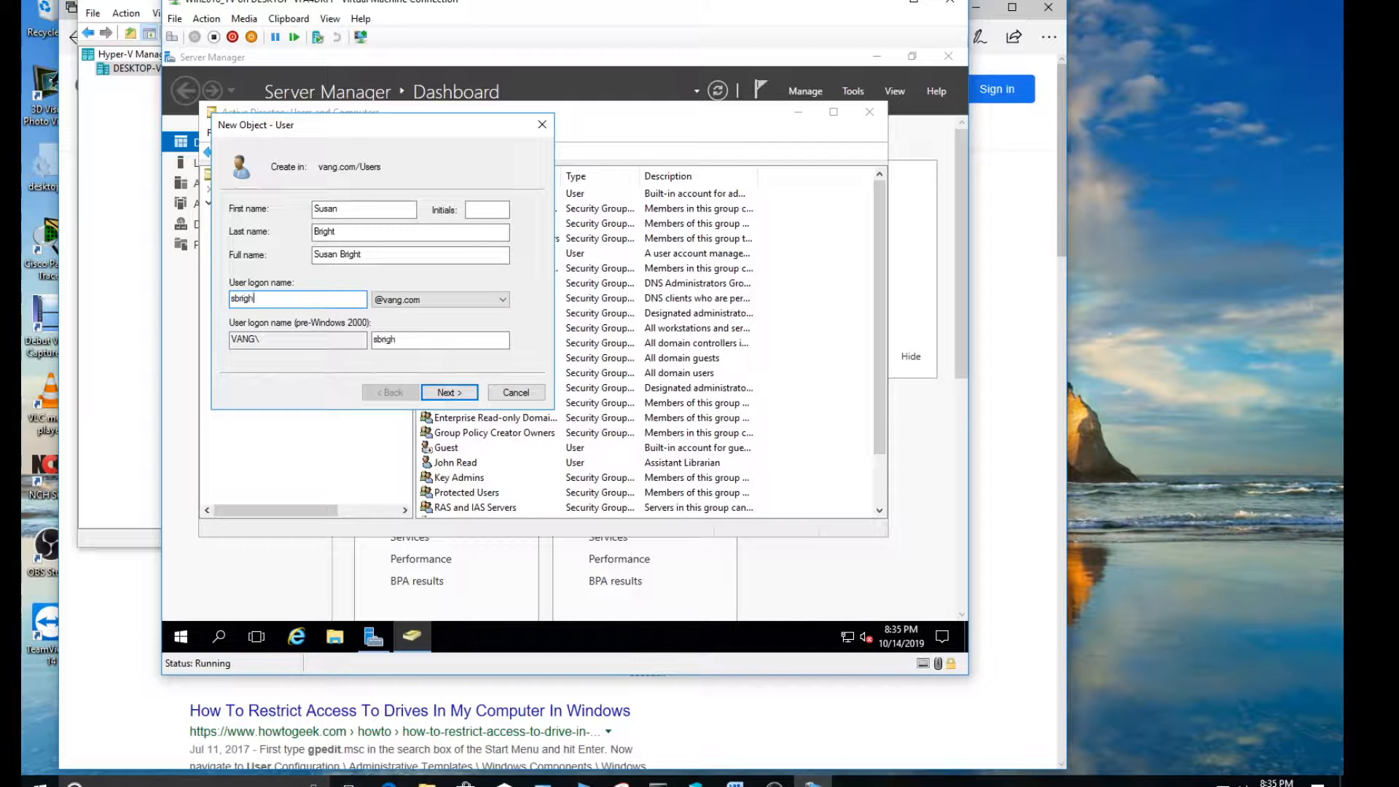
{"action": "left_click", "coordinate": [429, 394]}
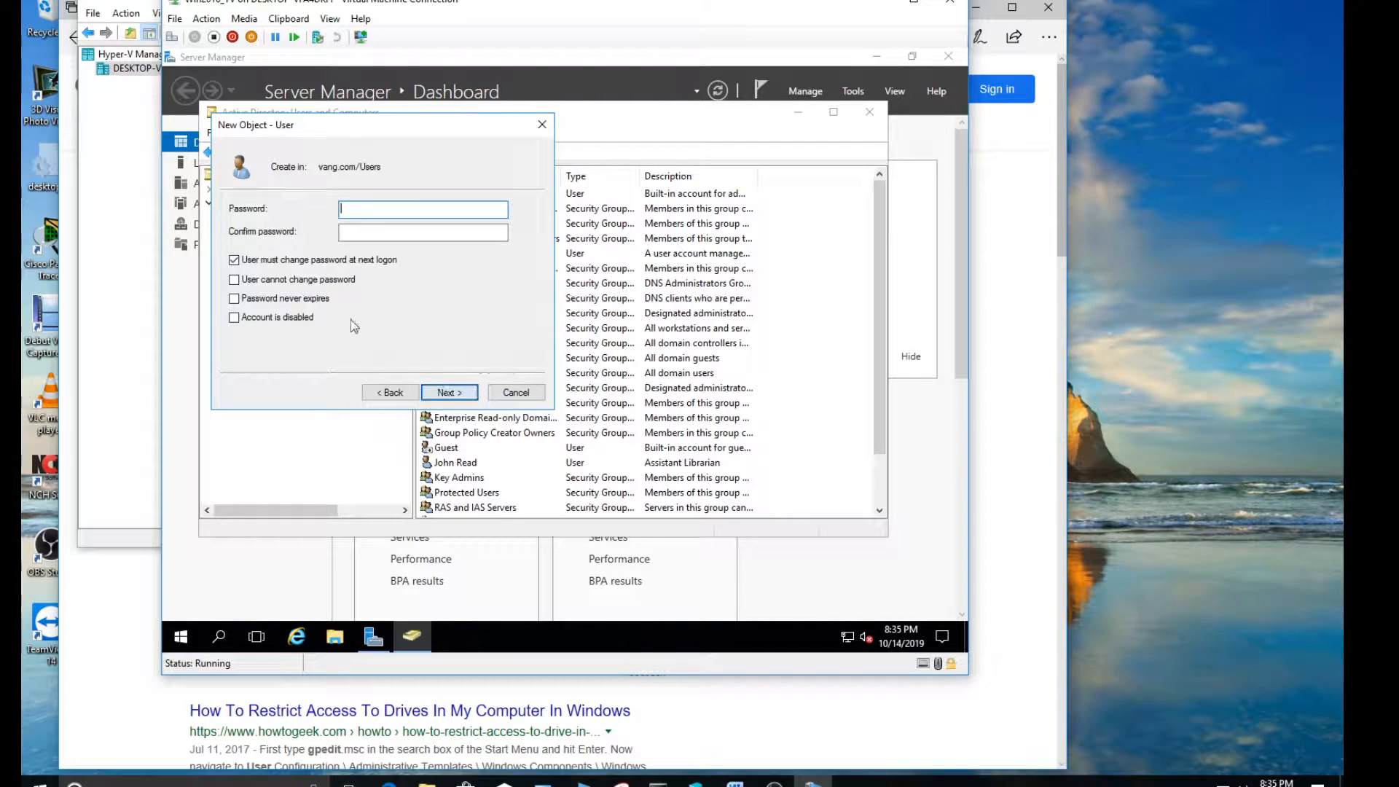
Enter and confirm the account password, require no change at next logon, set it unchangeable and never expiring, and finish creating the user
{"action": "left_click", "coordinate": [234, 260]}
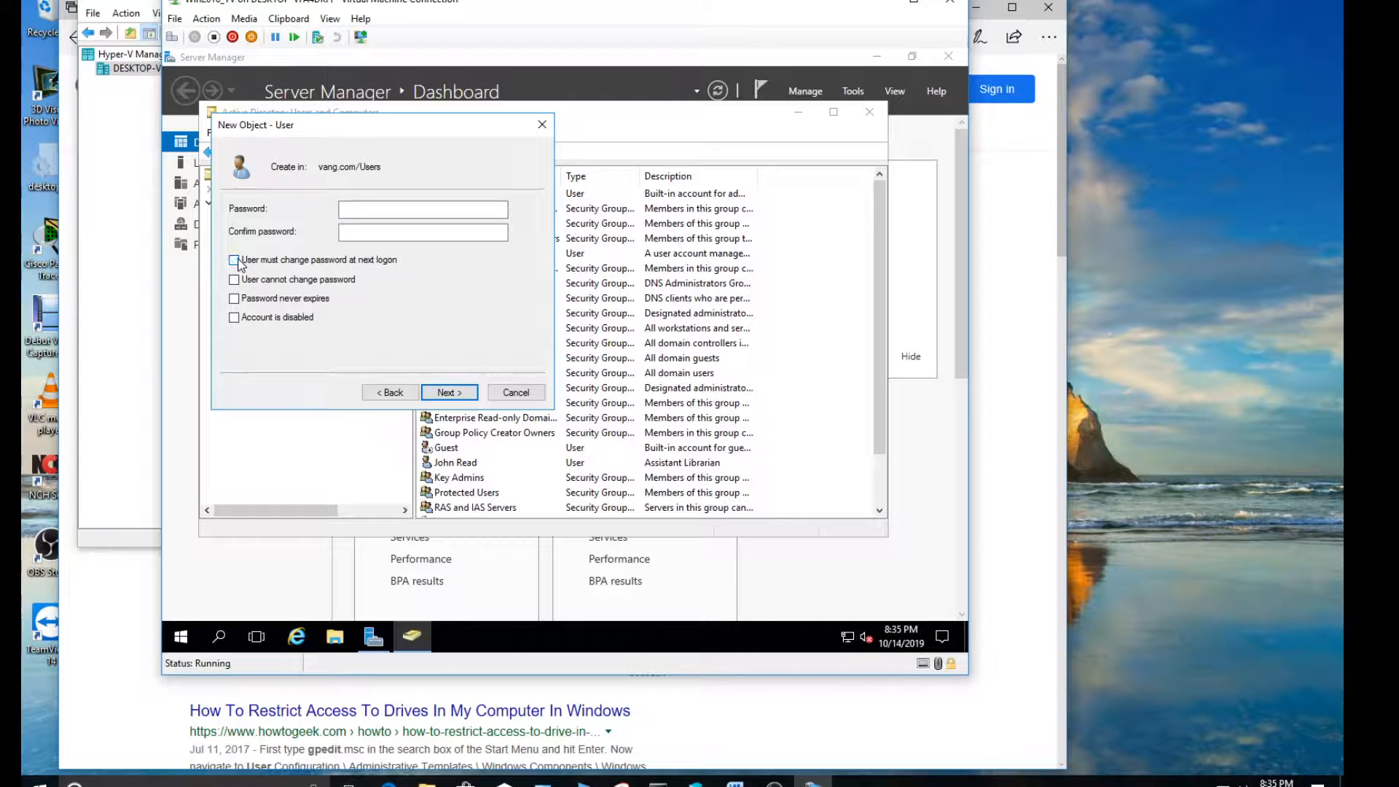
{"action": "left_click", "coordinate": [234, 299]}
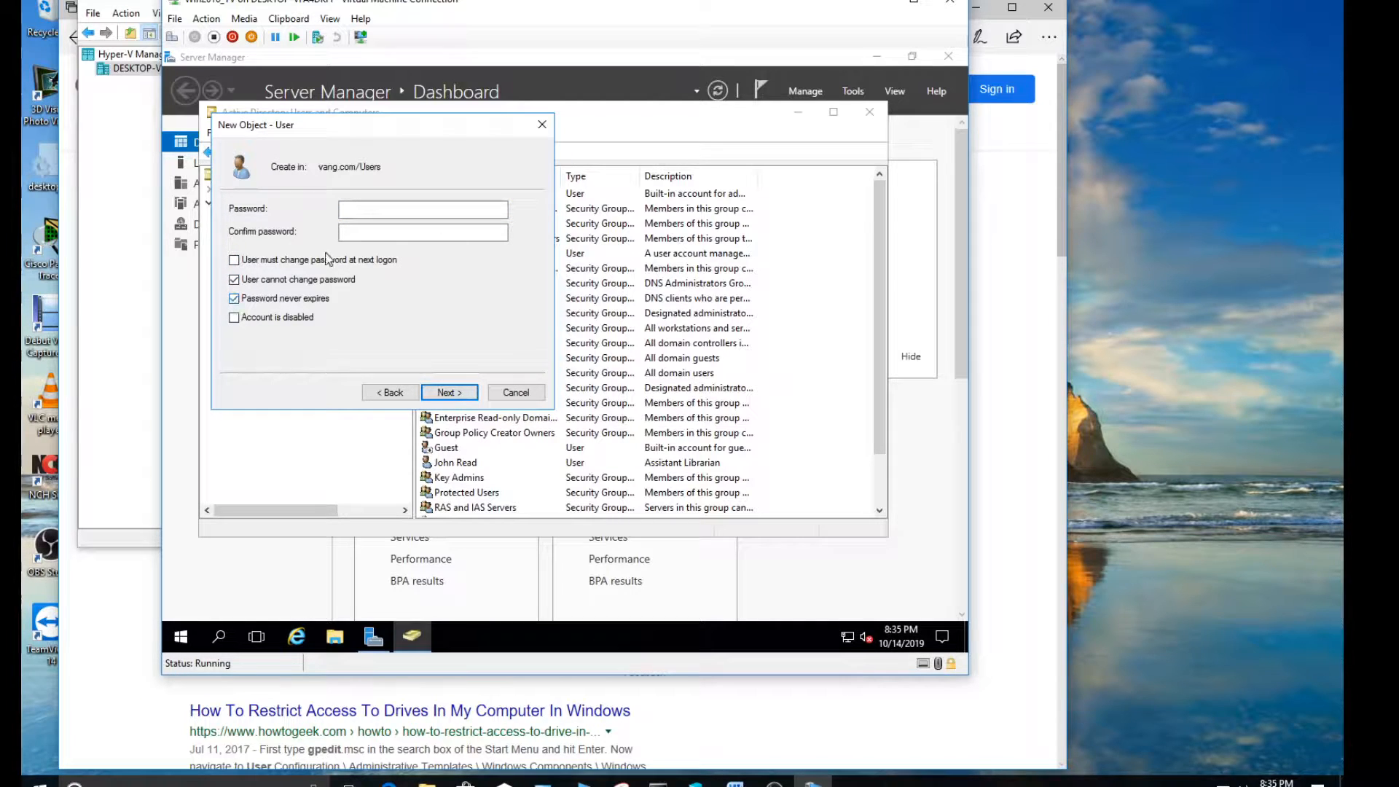
{"action": "left_click", "coordinate": [357, 214]}
{"action": "type", "text": "••••••"}
{"action": "key", "text": "Tab"}
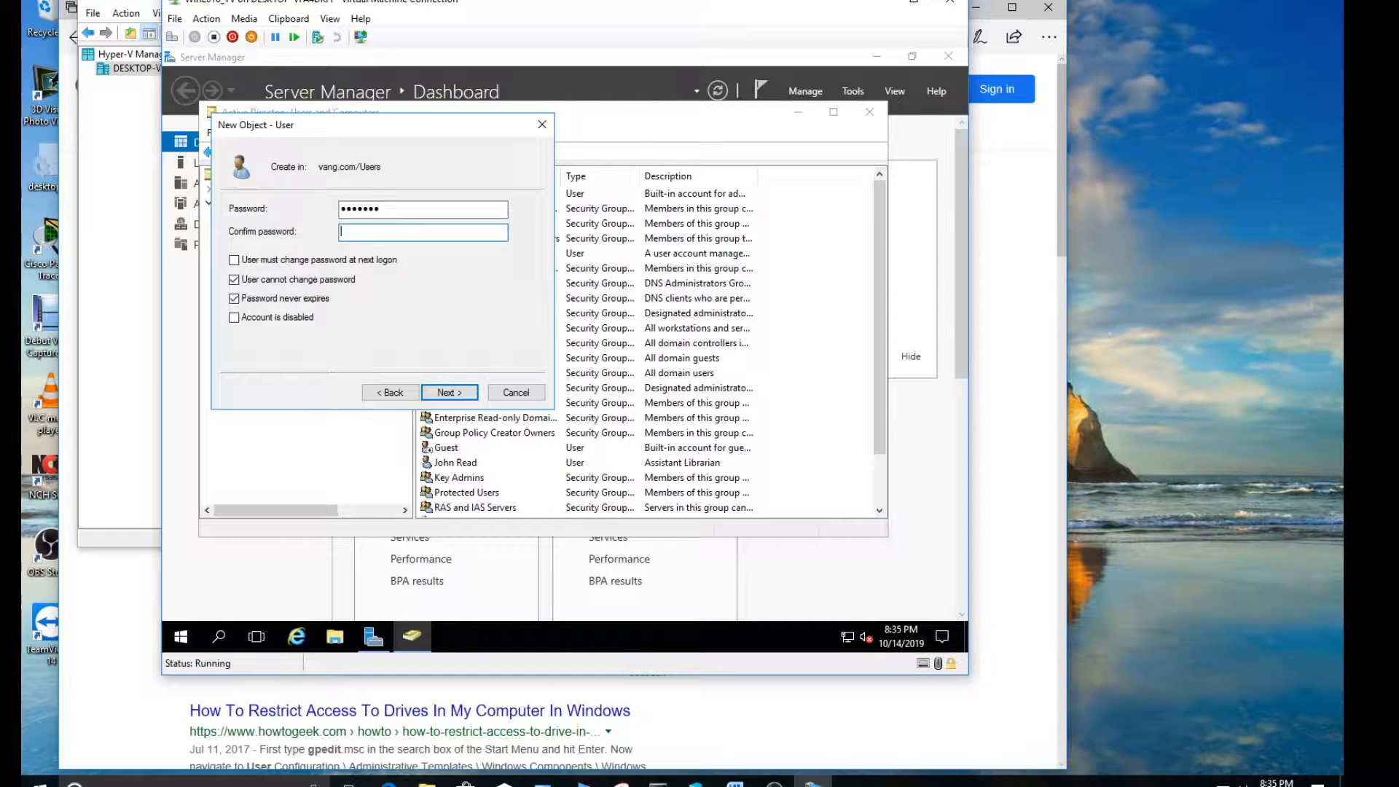
{"action": "type", "text": "•••••••"}
{"action": "left_click", "coordinate": [453, 392]}
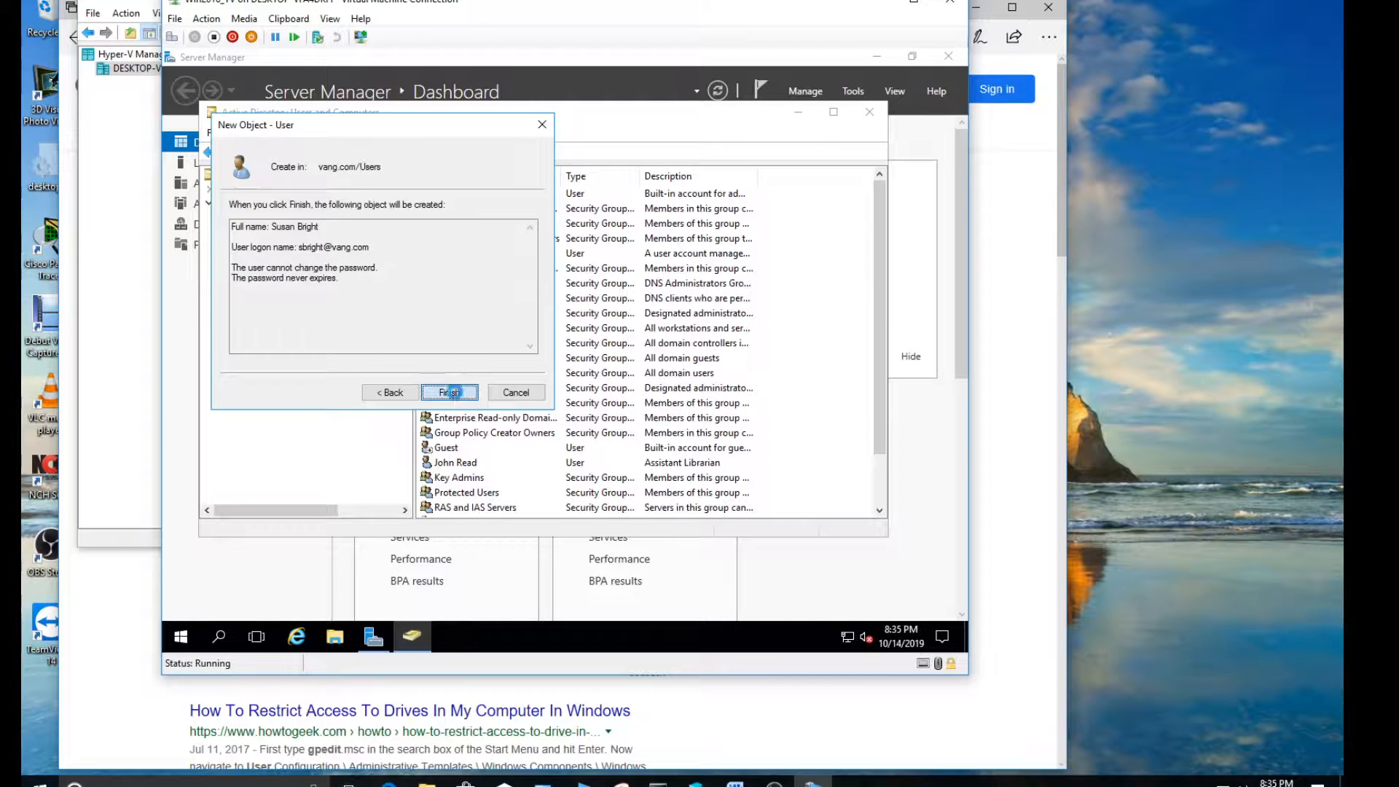
{"action": "left_click", "coordinate": [450, 392]}
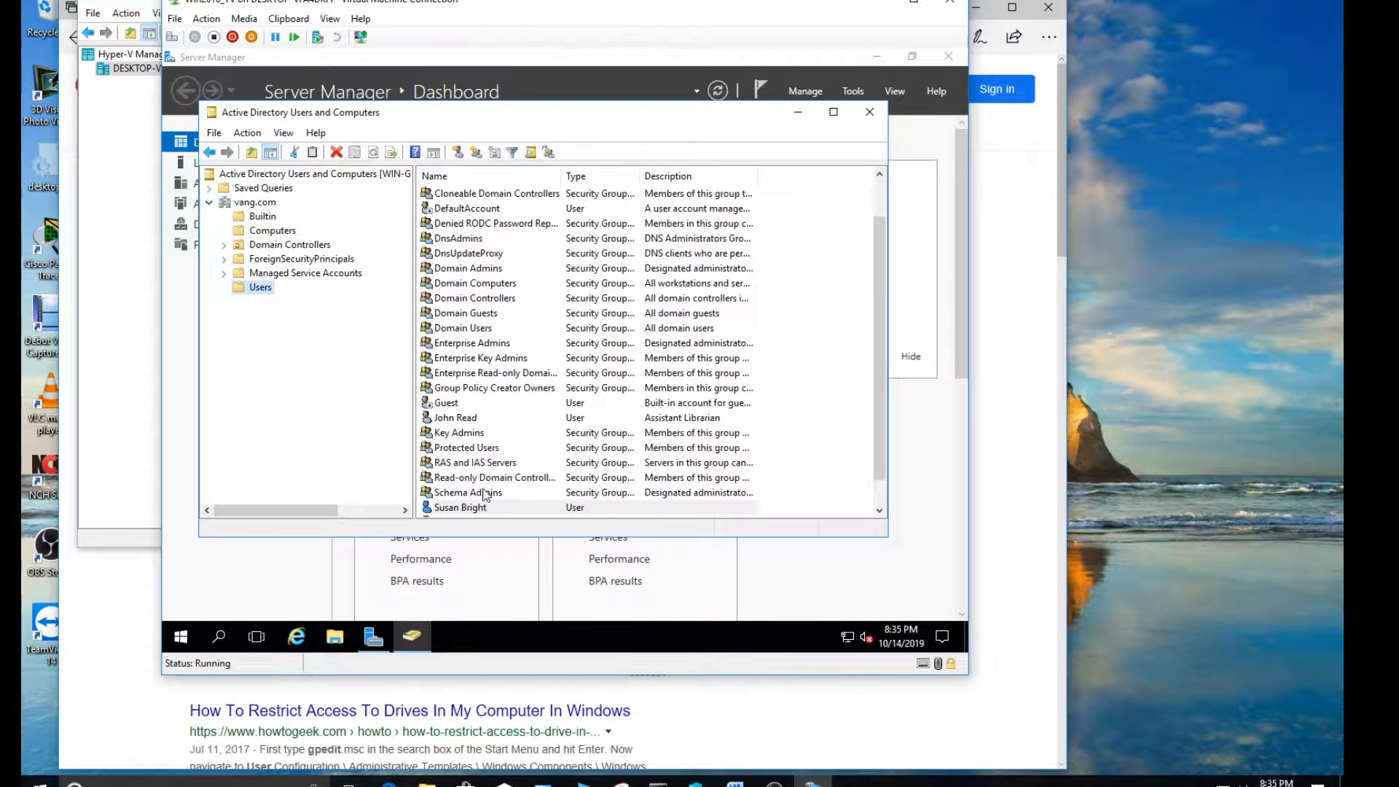
Create a global security group named "administration" in the Users container
{"action": "right_click", "coordinate": [268, 291]}
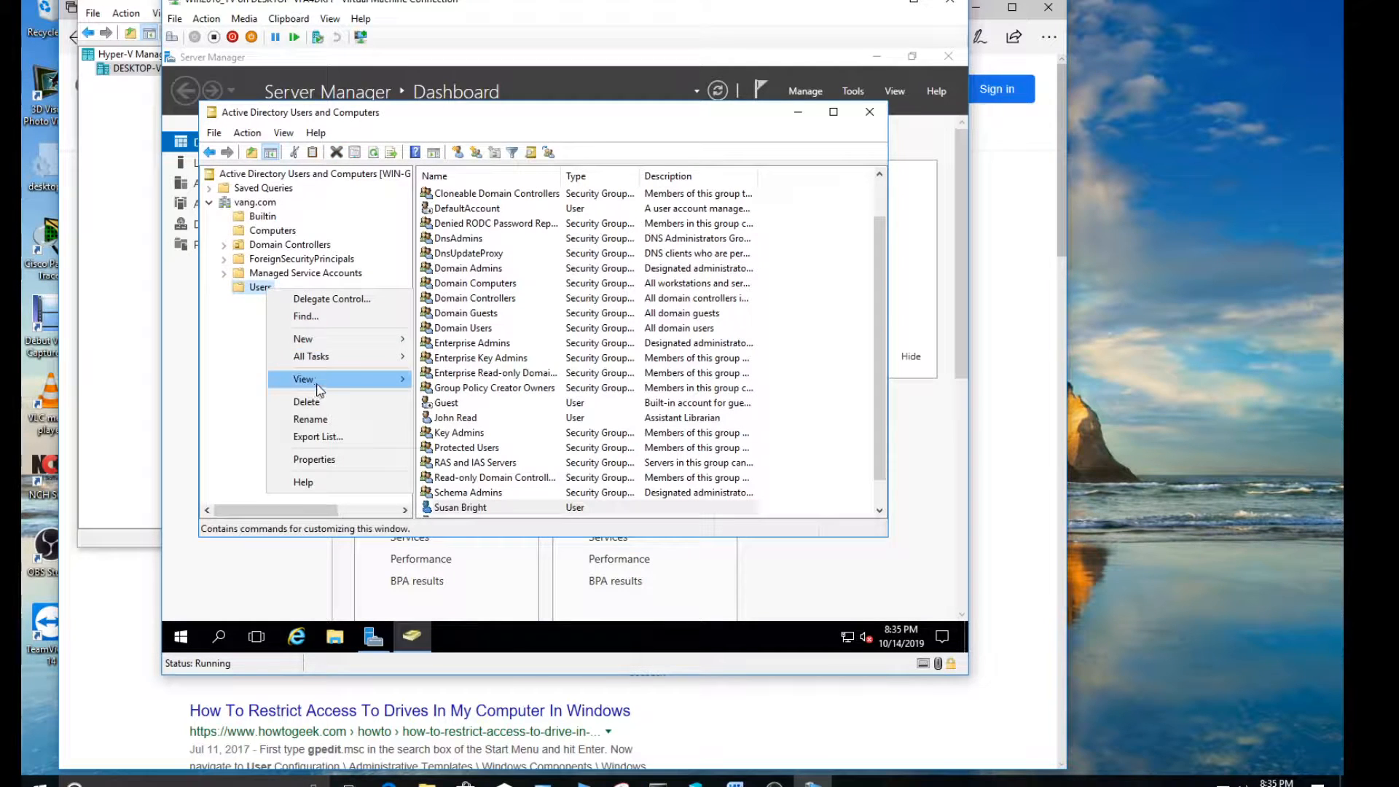
{"action": "mouse_move", "coordinate": [319, 342]}
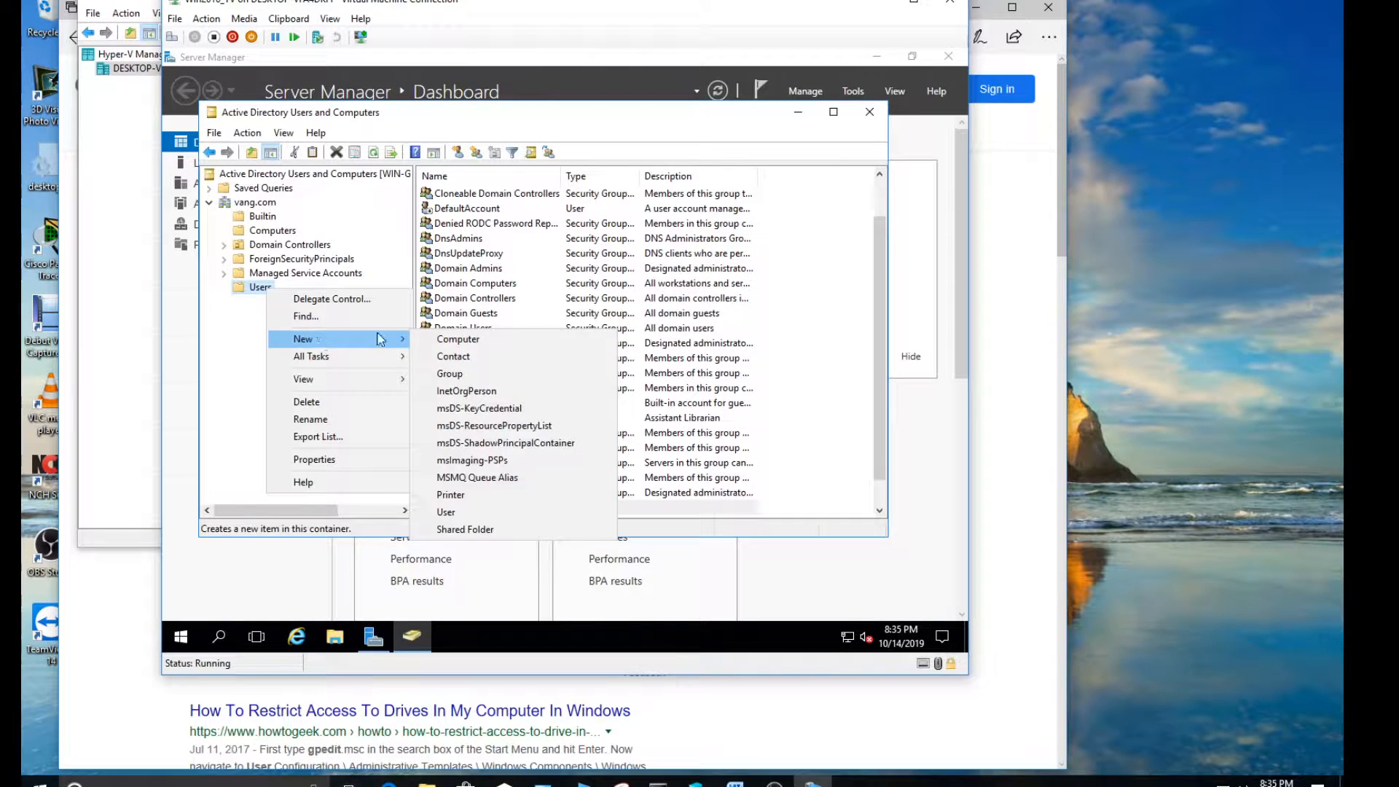
{"action": "left_click", "coordinate": [476, 376]}
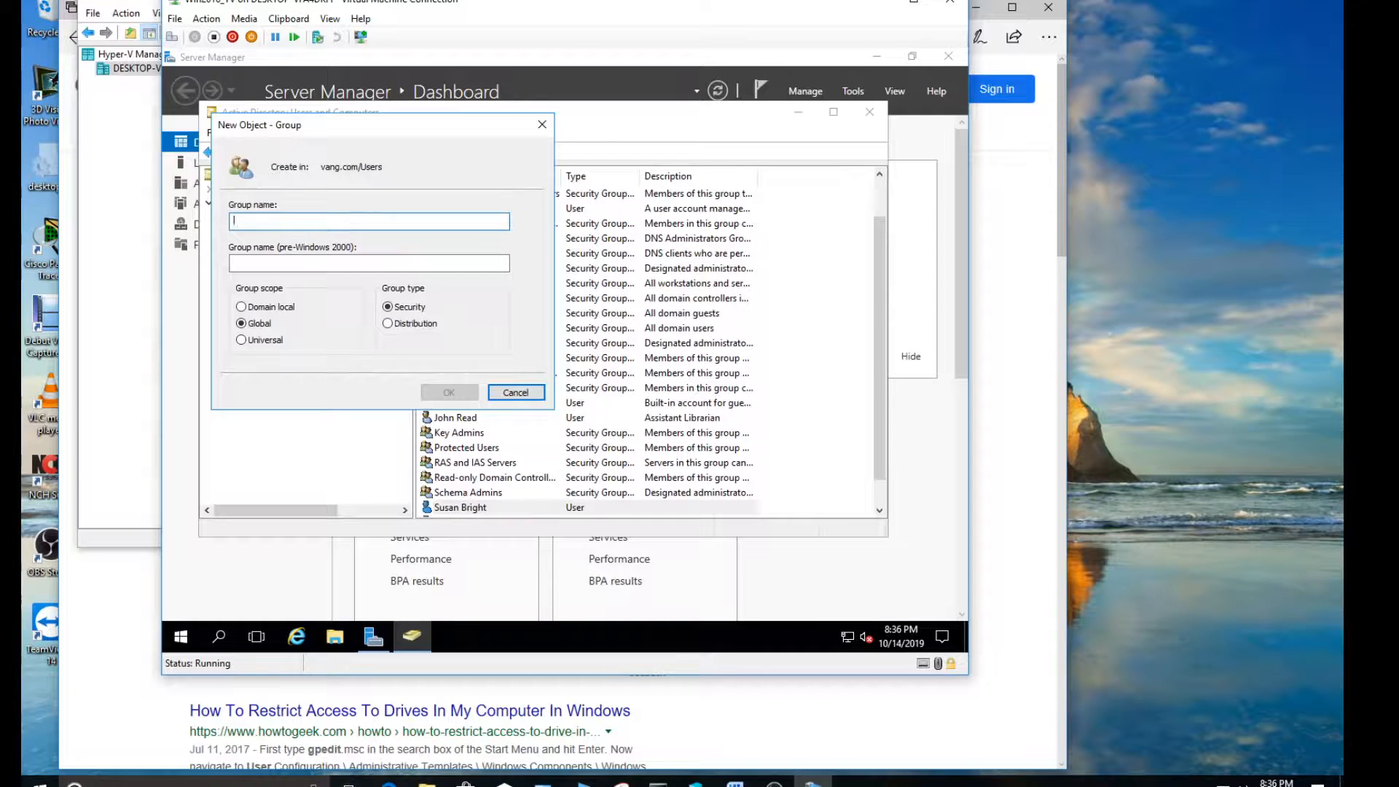
{"action": "type", "text": "administrati"}
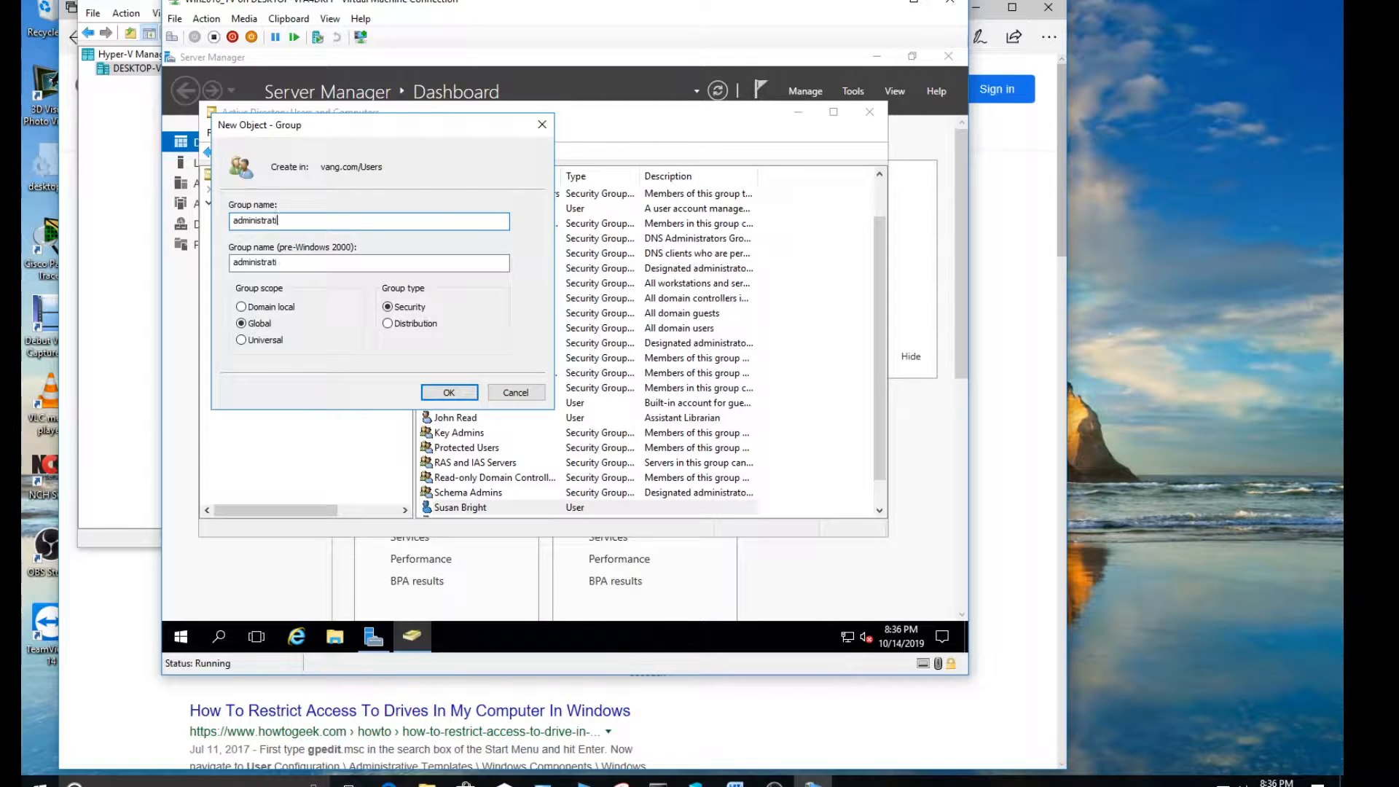
{"action": "type", "text": "on"}
{"action": "left_click", "coordinate": [440, 394]}
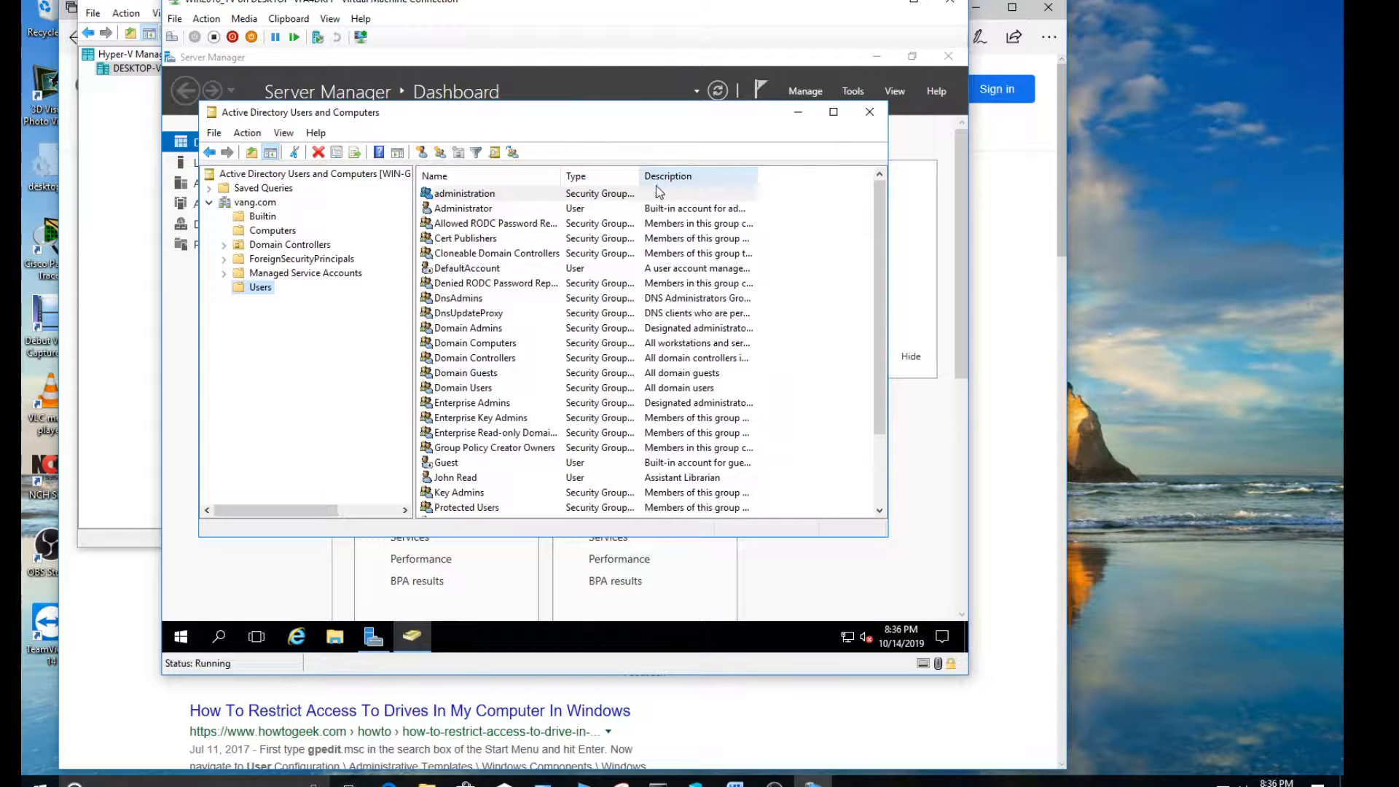
{"action": "left_click", "coordinate": [284, 135]}
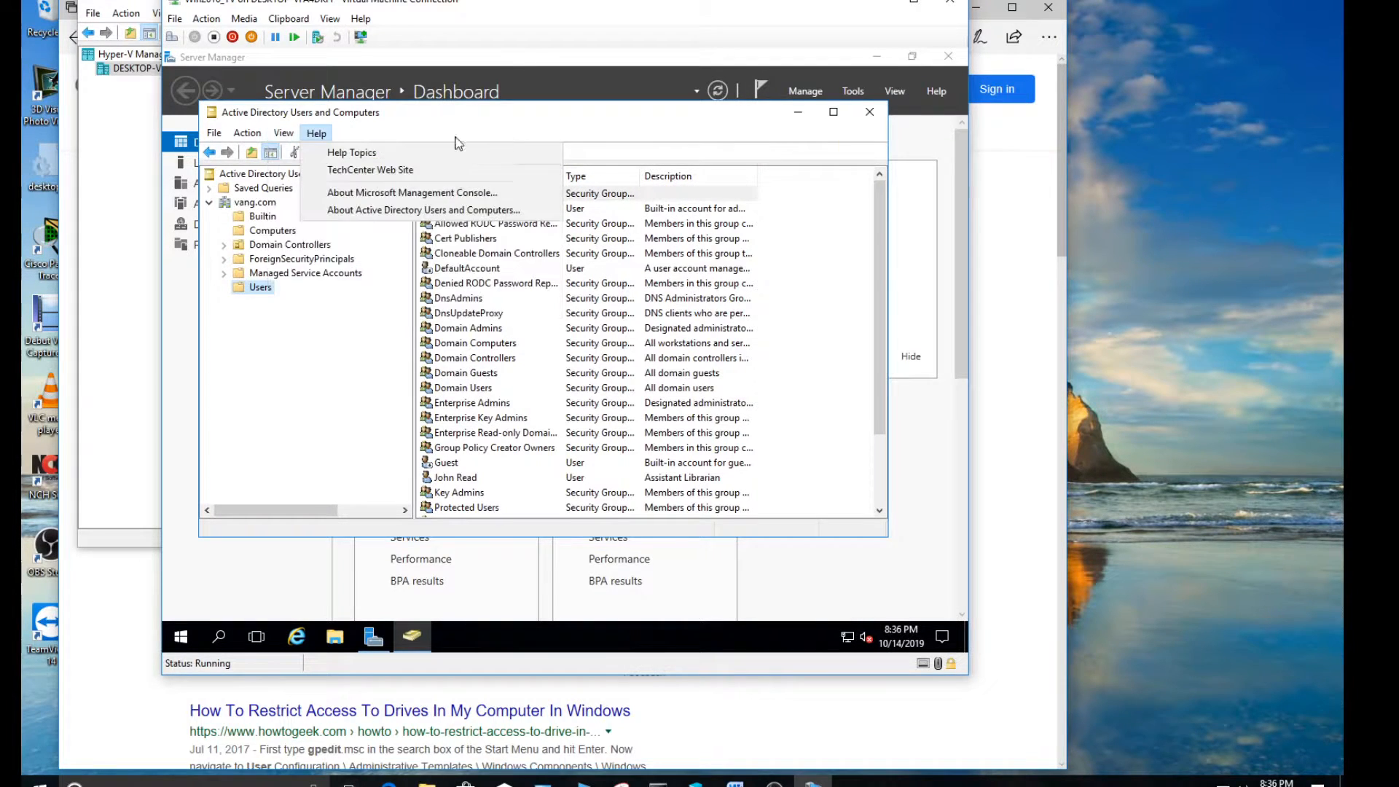
{"action": "left_click", "coordinate": [551, 145]}
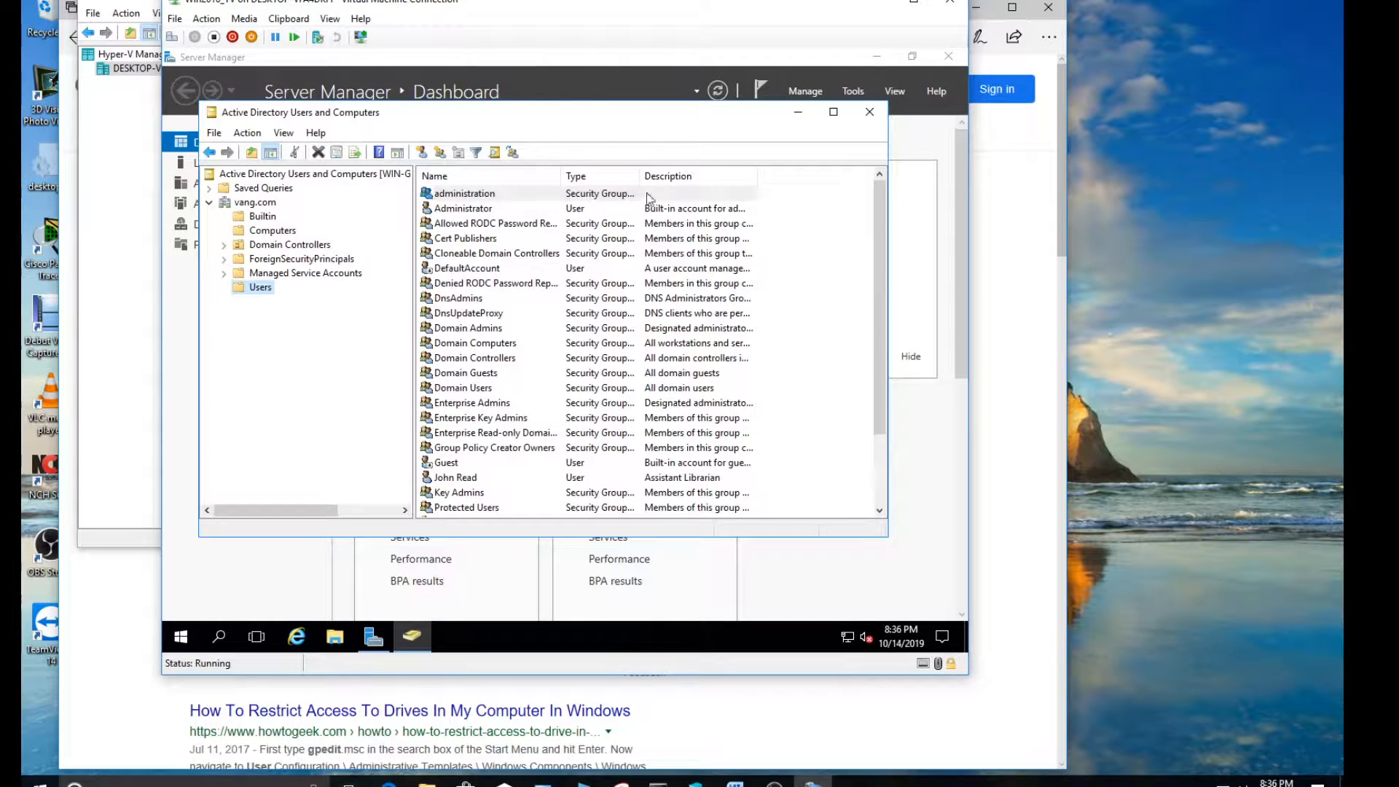
Set the administration group's description to "The librarian and assistant librarian" and save the group's properties
{"action": "left_click", "coordinate": [484, 195]}
{"action": "double_click", "coordinate": [484, 195]}
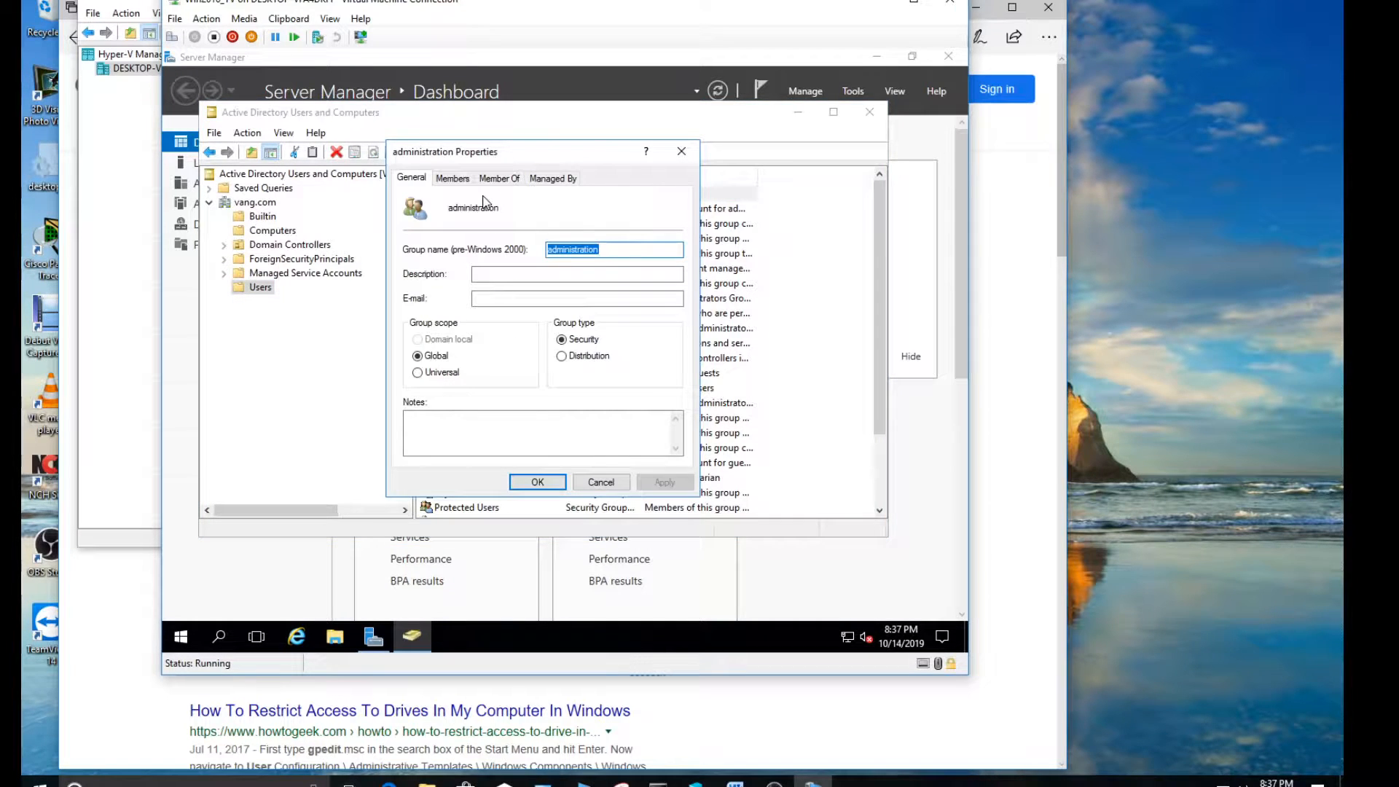
{"action": "left_click", "coordinate": [493, 274]}
{"action": "type", "text": "T"}
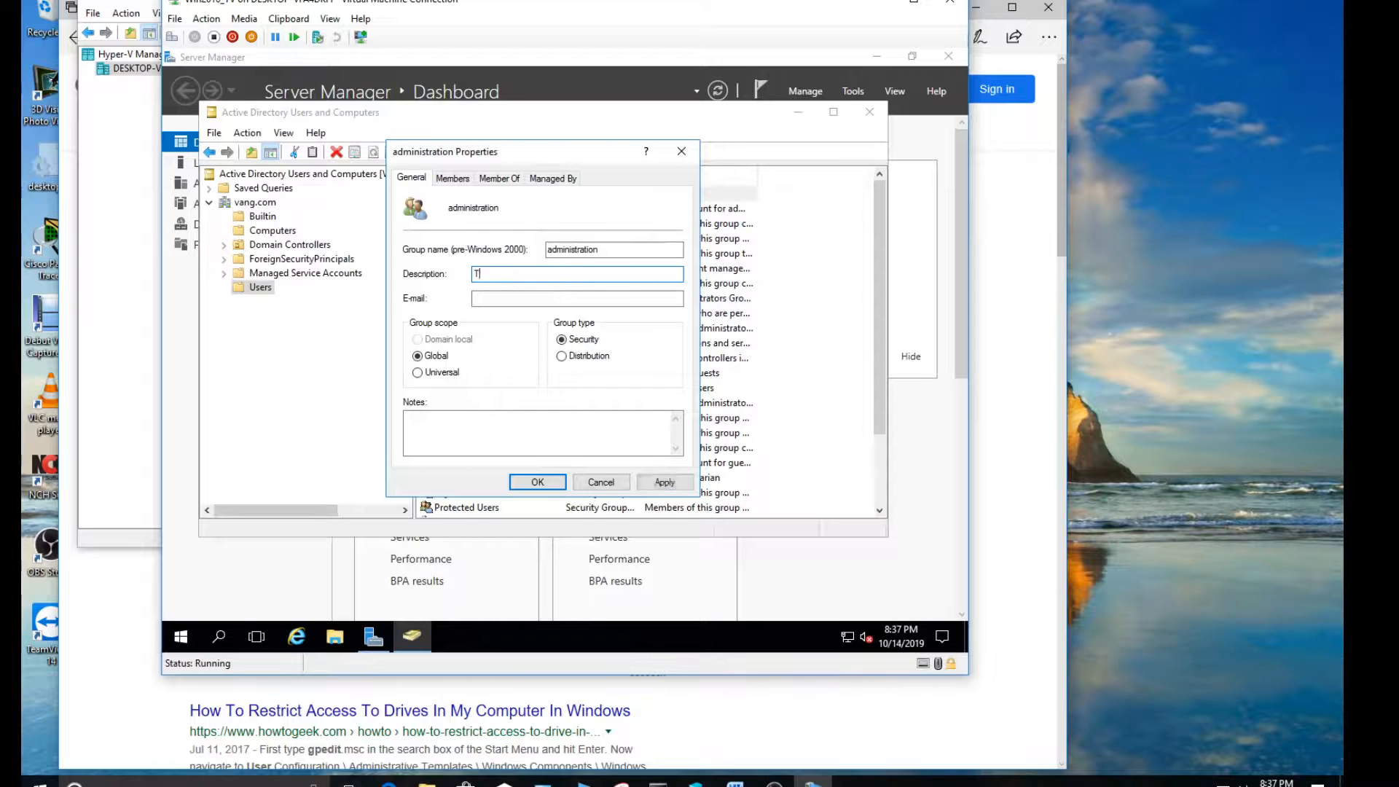
{"action": "type", "text": "he librarian and assistant librarian"}
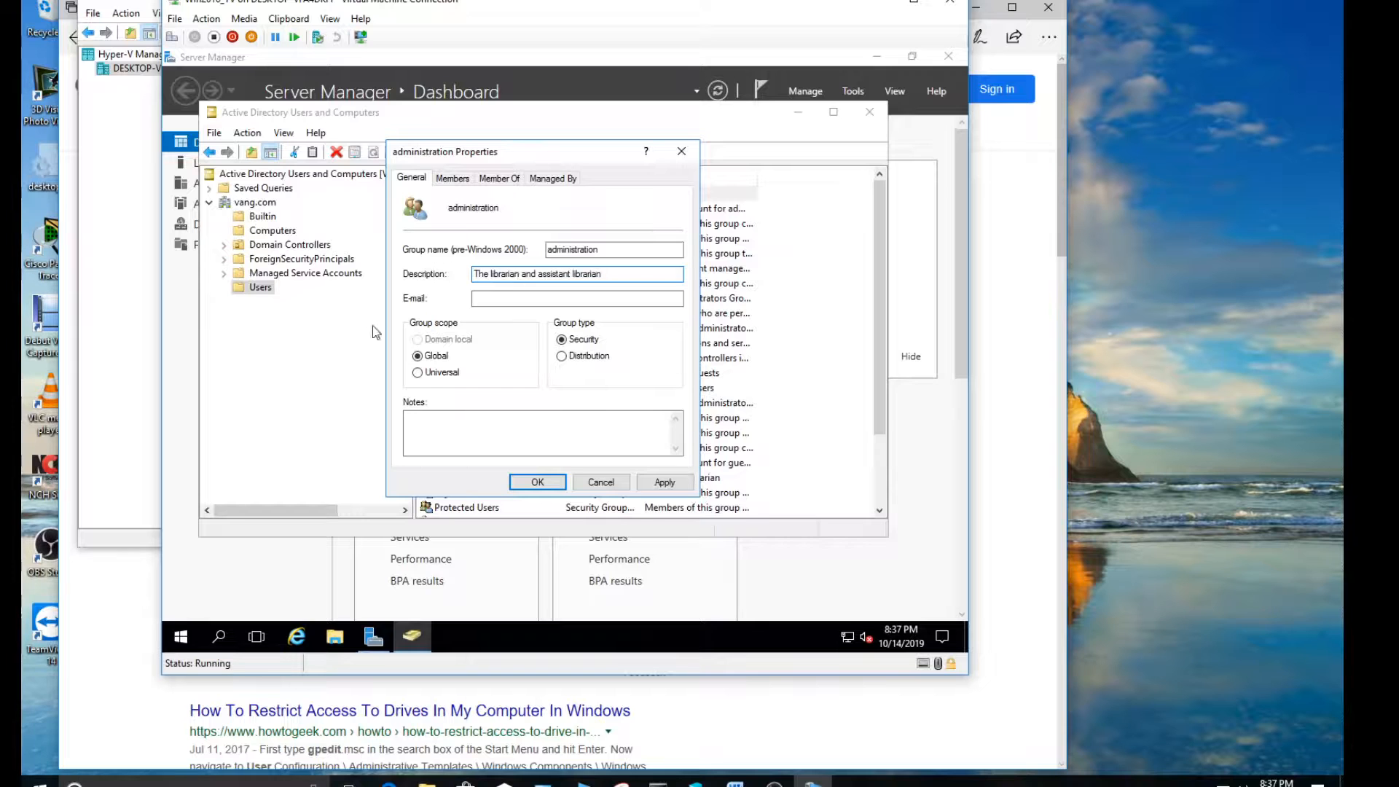
{"action": "left_click", "coordinate": [649, 482]}
{"action": "left_click", "coordinate": [548, 487]}
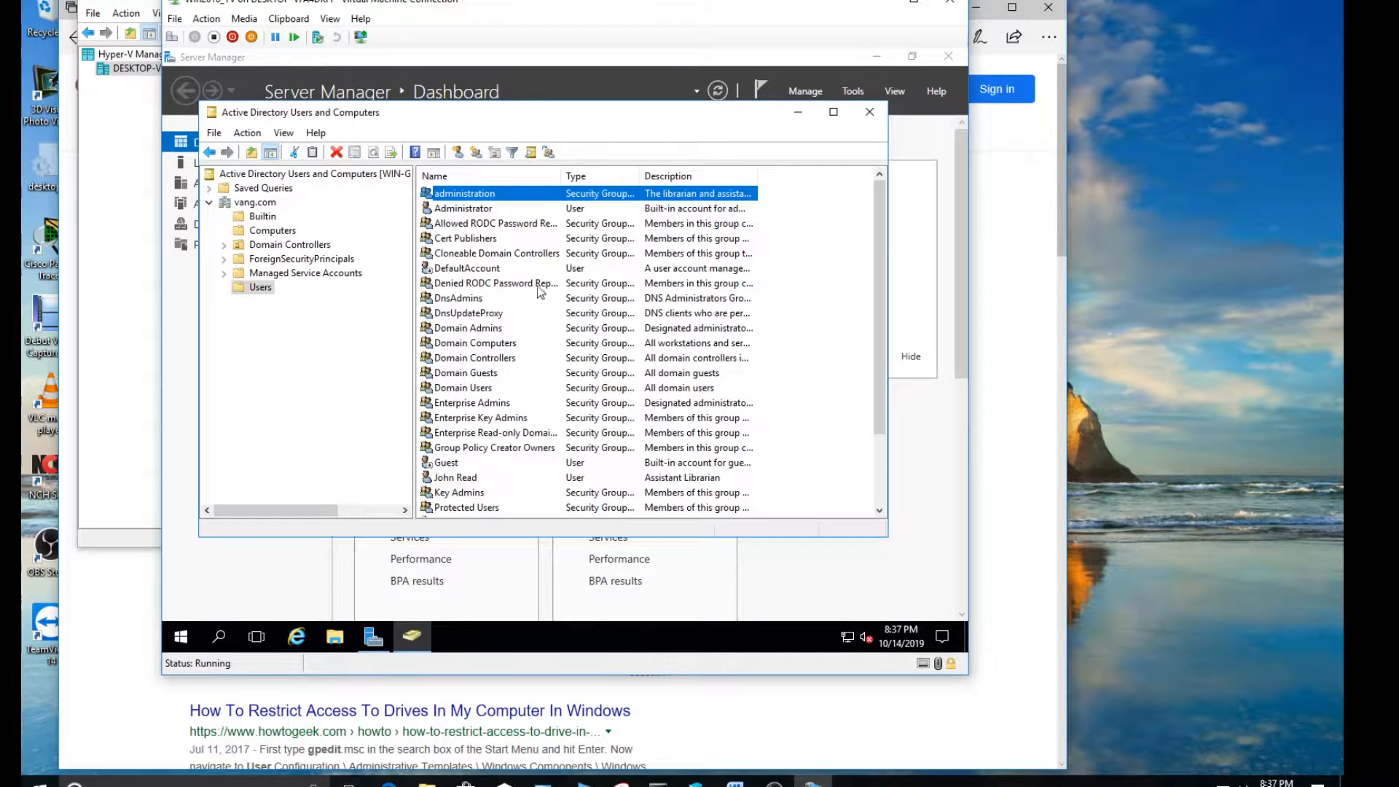
Reopen the administration group's properties and display its list of members
{"action": "right_click", "coordinate": [480, 196]}
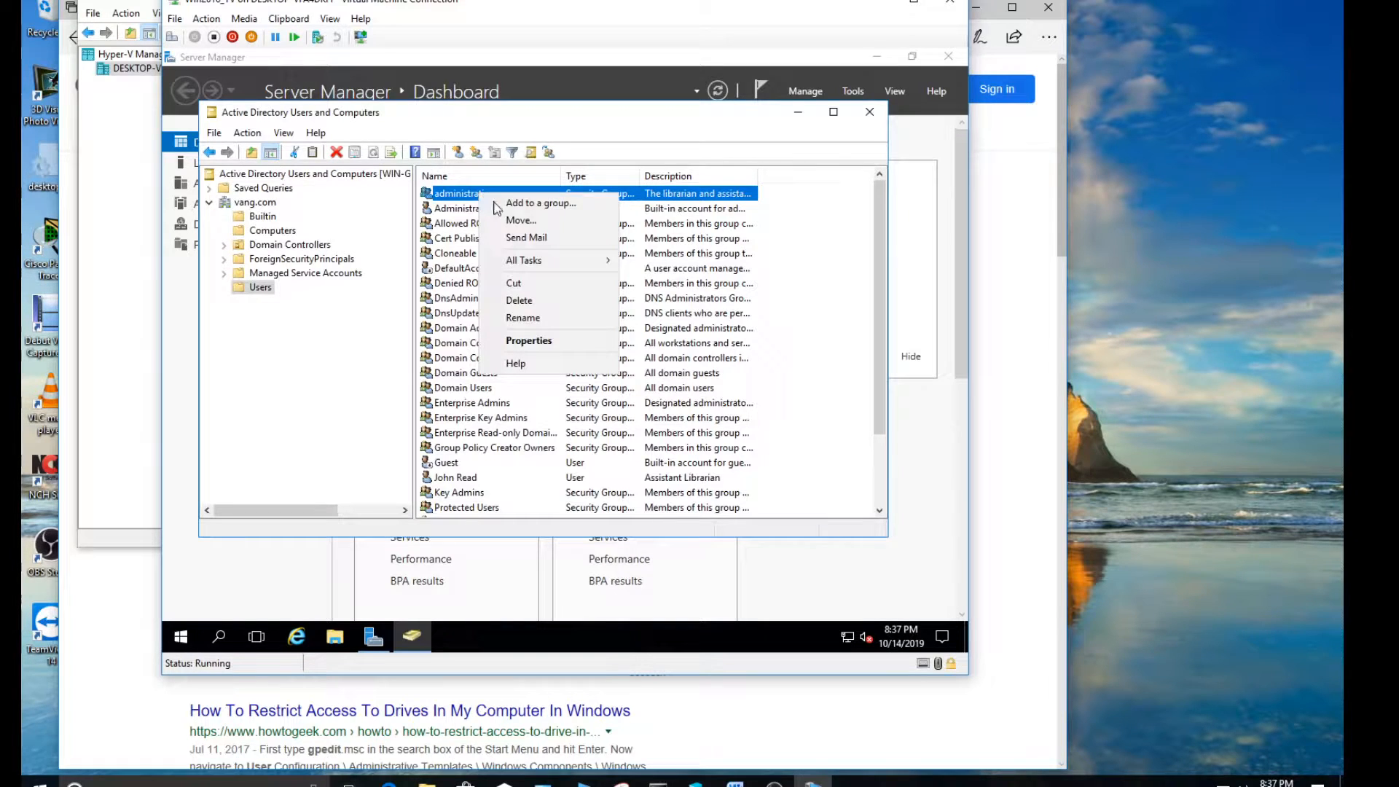
{"action": "left_click", "coordinate": [529, 341]}
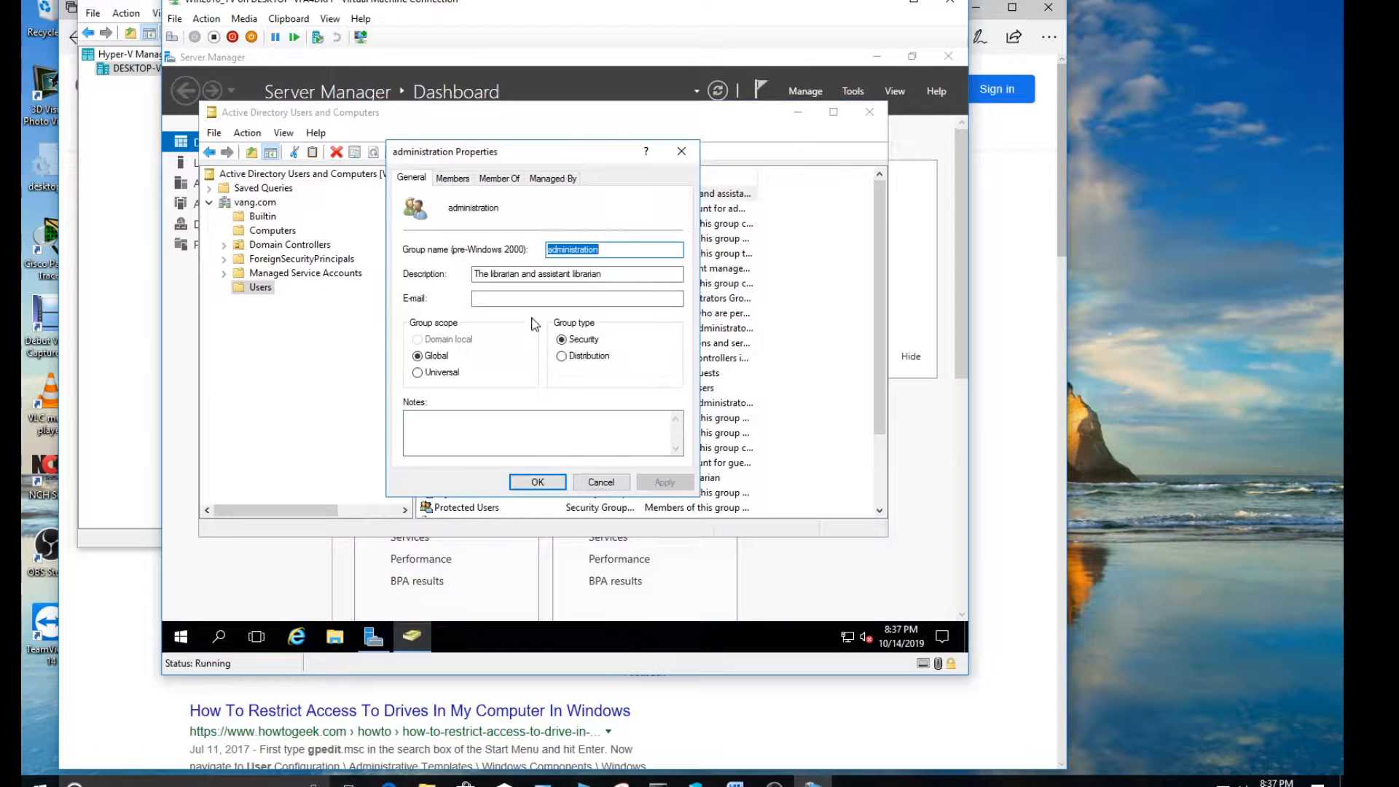
{"action": "left_click", "coordinate": [463, 181]}
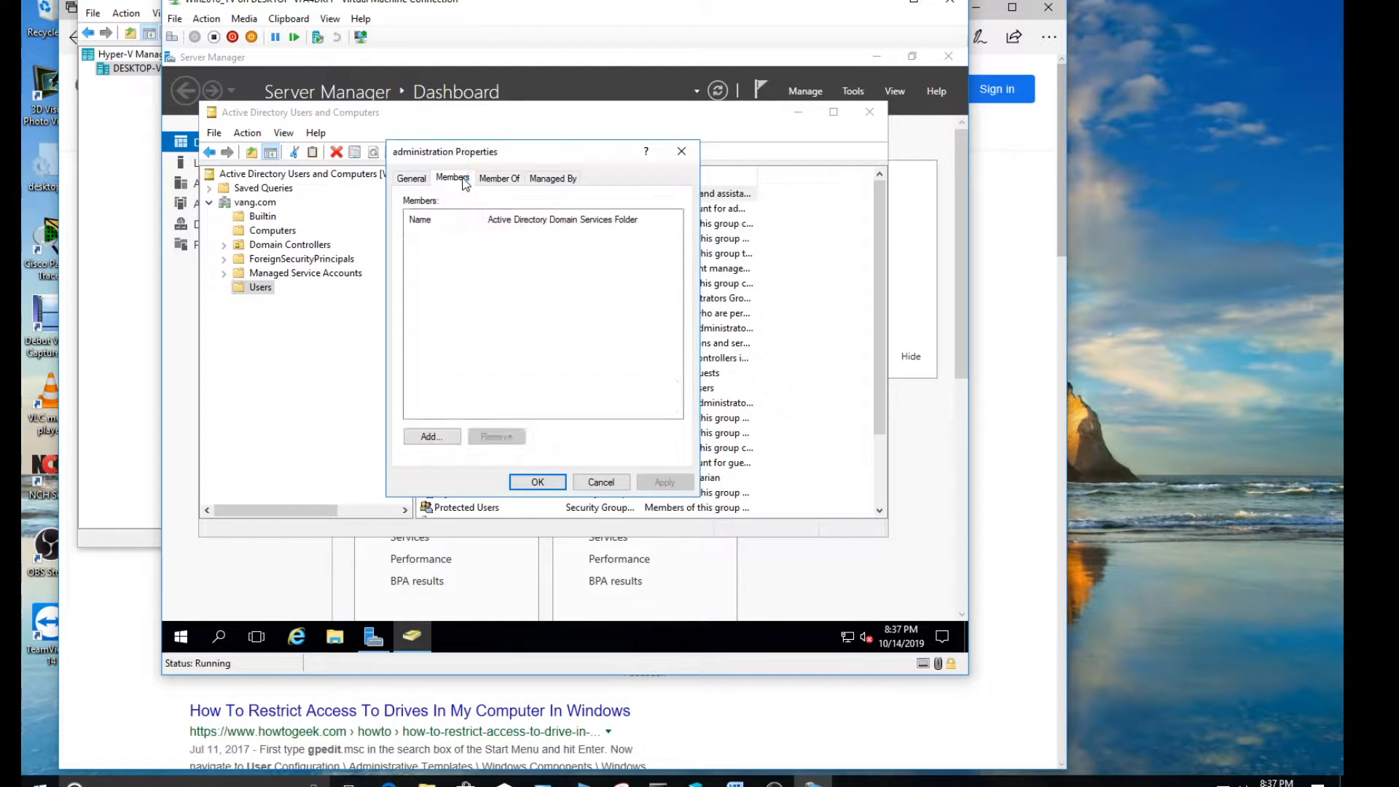
{"action": "left_click", "coordinate": [419, 185]}
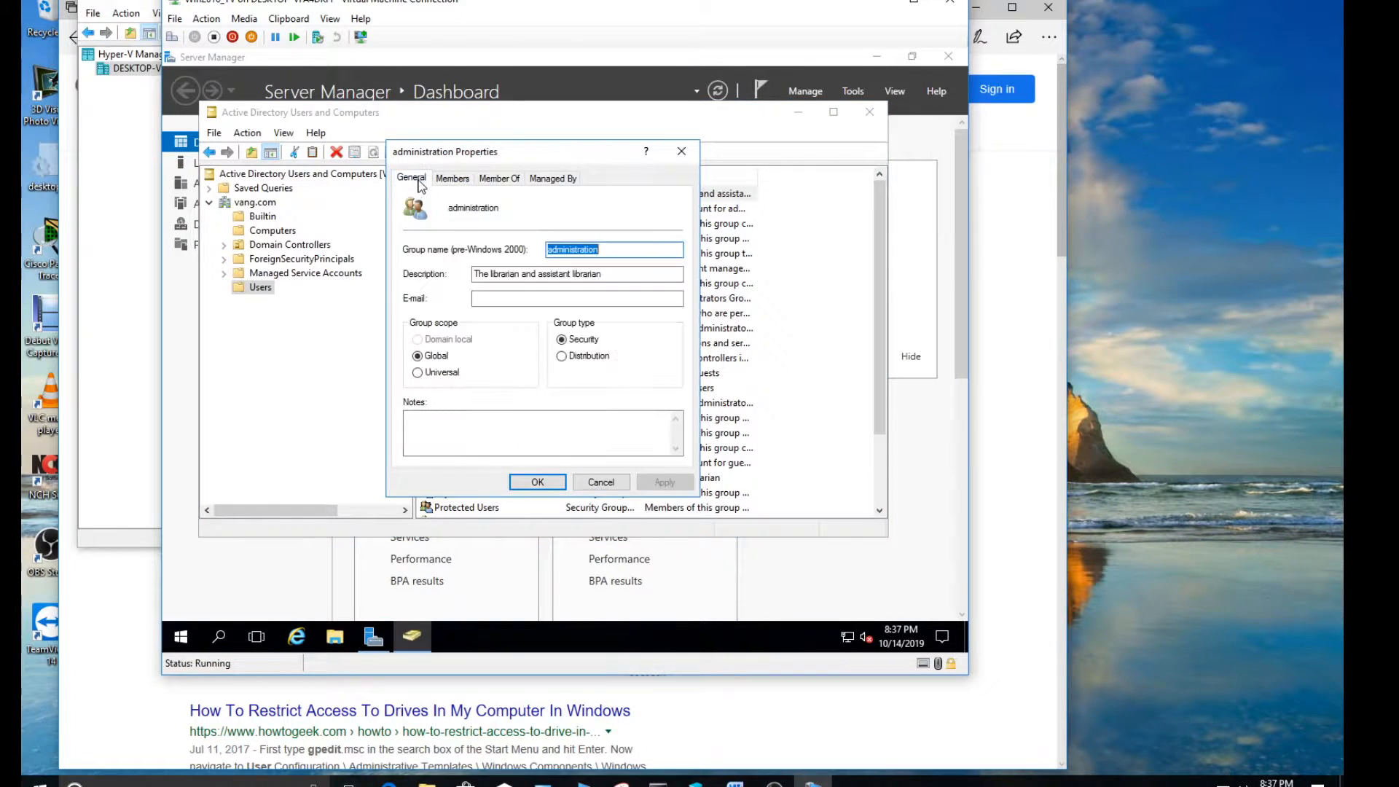
{"action": "left_click", "coordinate": [456, 181]}
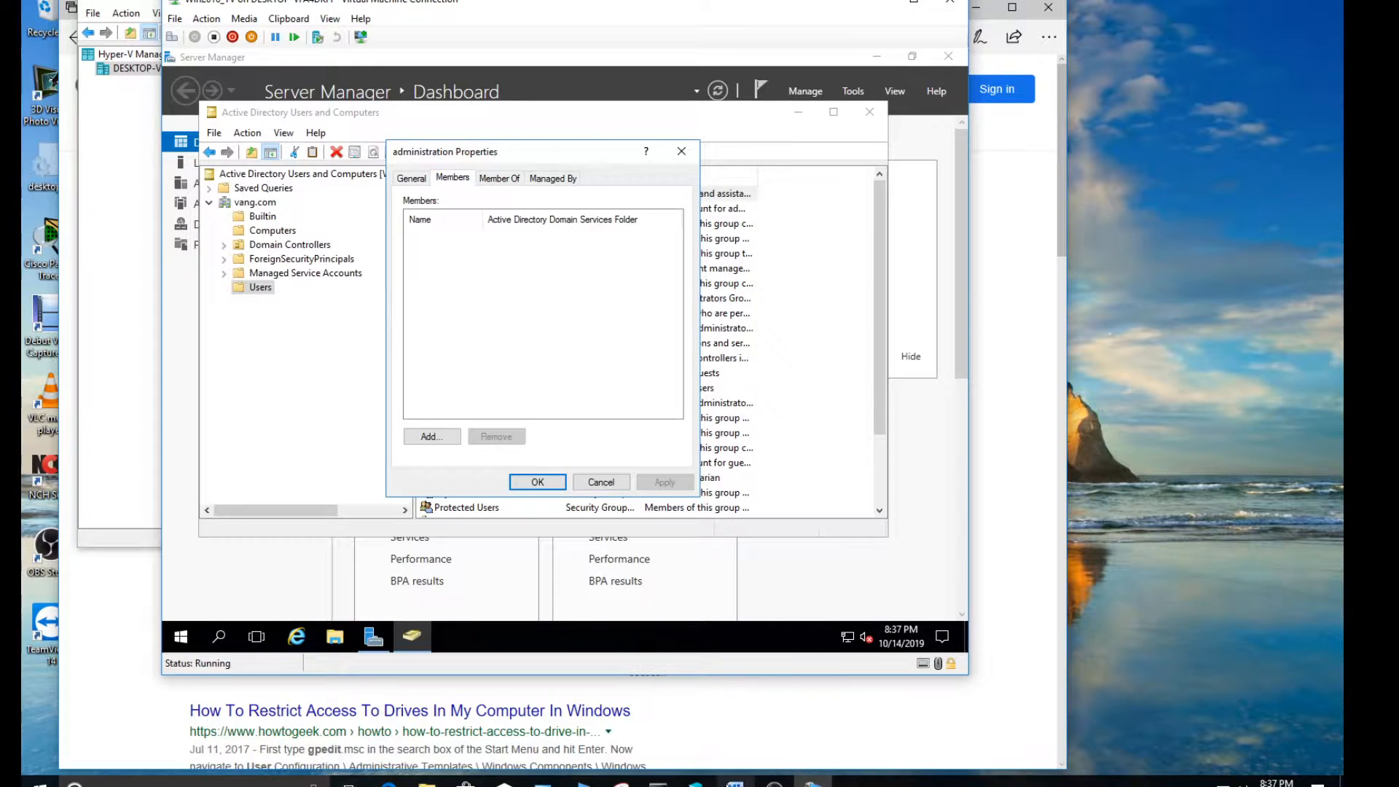
Switch to Group Policy Management.docx in Word, review the problem statement on the library staff's access needs, and return to the group's properties
{"action": "left_click", "coordinate": [735, 782]}
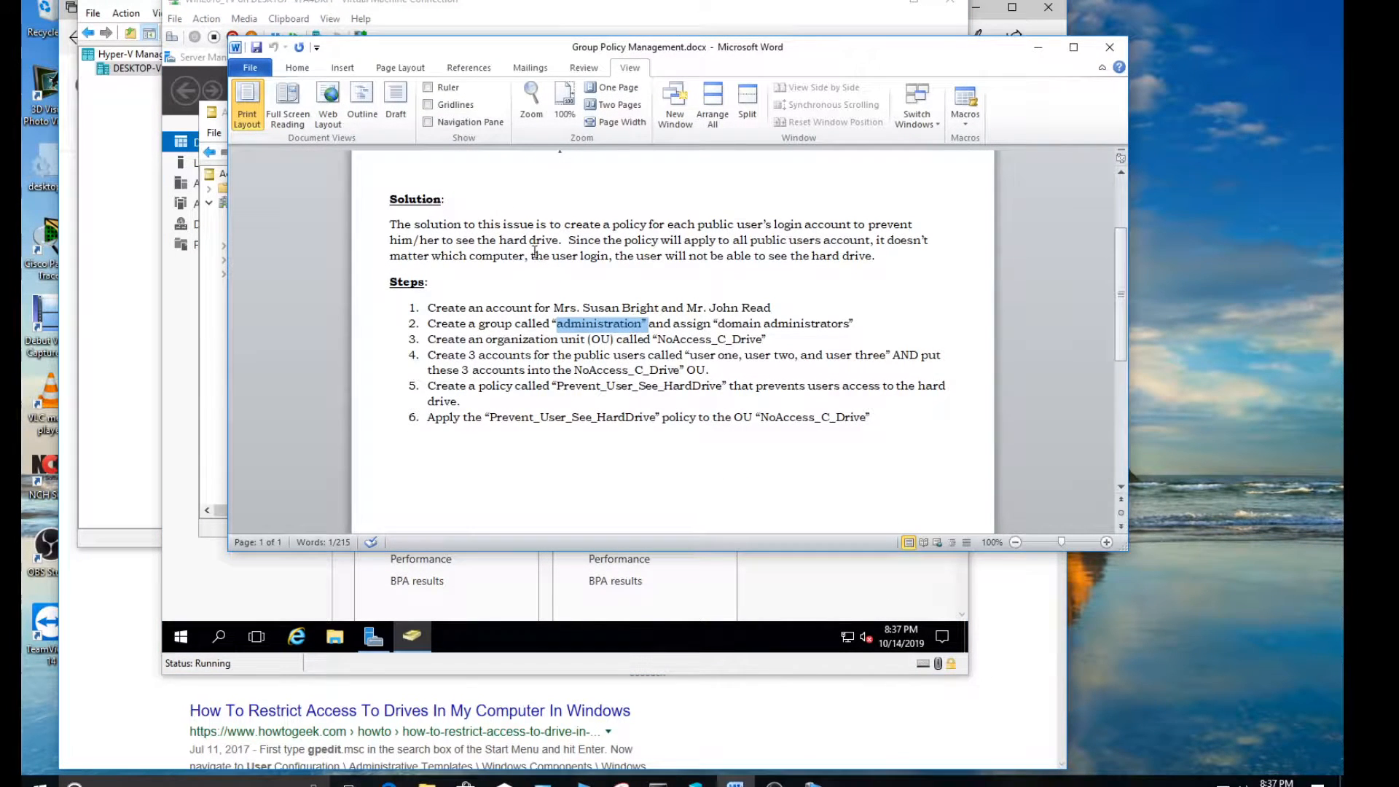
{"action": "left_click", "coordinate": [635, 256]}
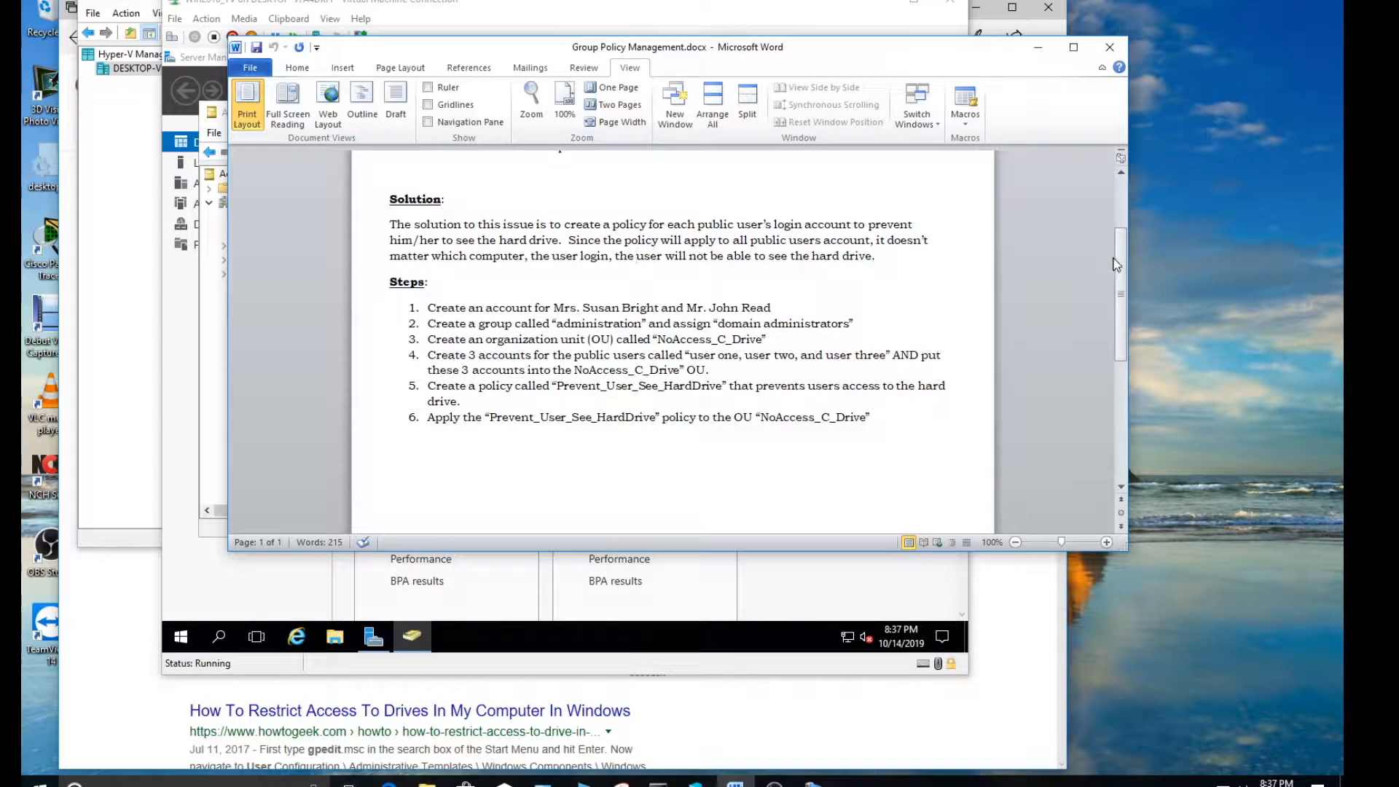
{"action": "scroll", "coordinate": [736, 275], "scroll_direction": "up", "scroll_amount": 3}
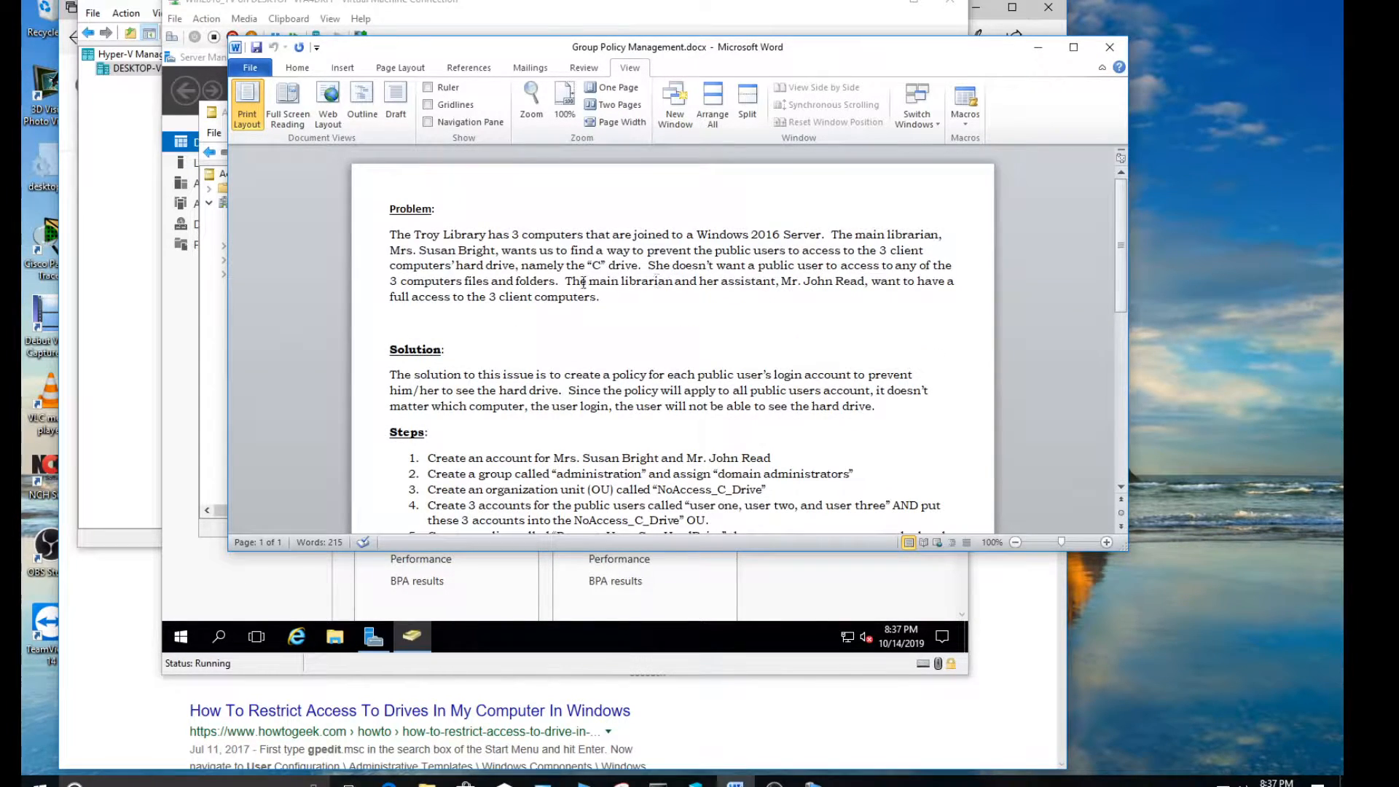
{"action": "left_click_drag", "start_coordinate": [570, 282], "coordinate": [607, 303]}
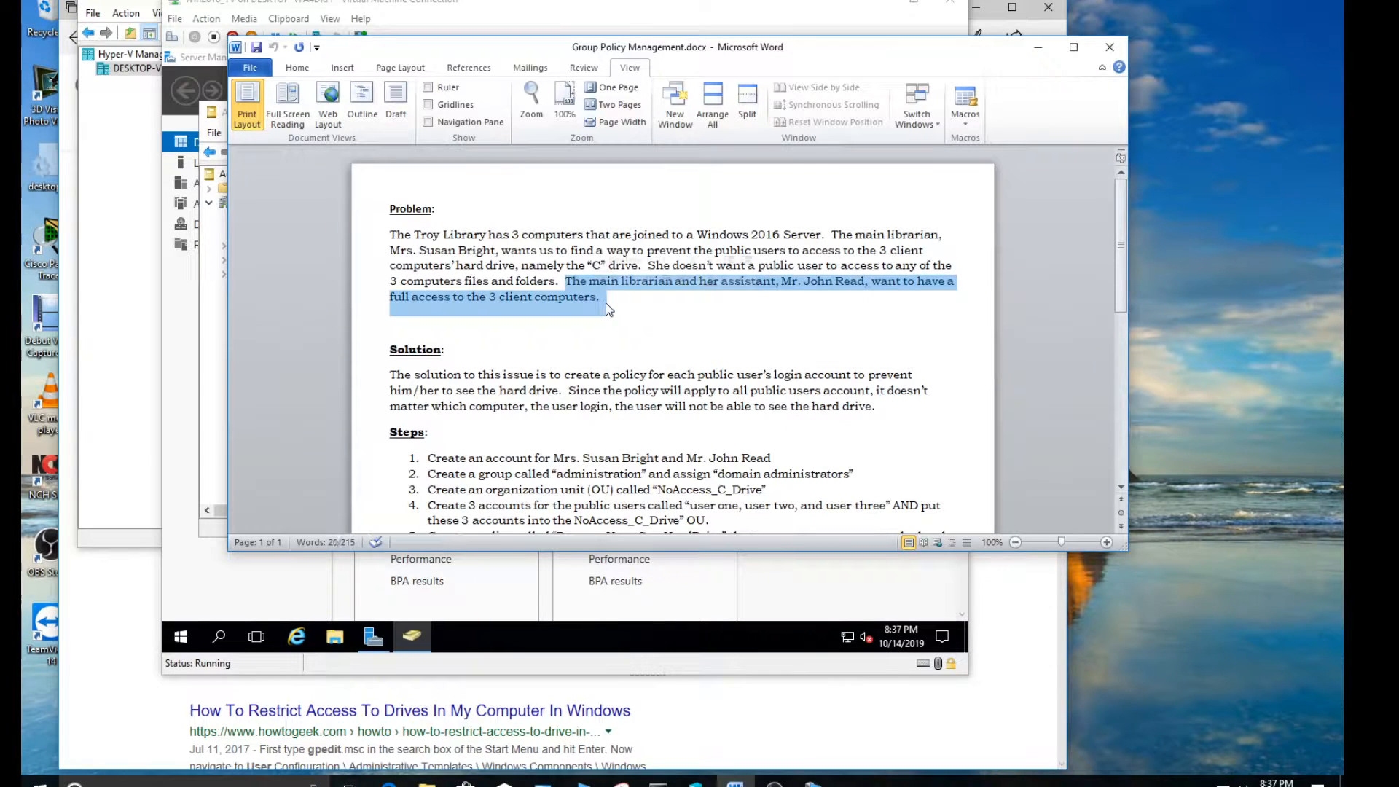
{"action": "left_click", "coordinate": [745, 315]}
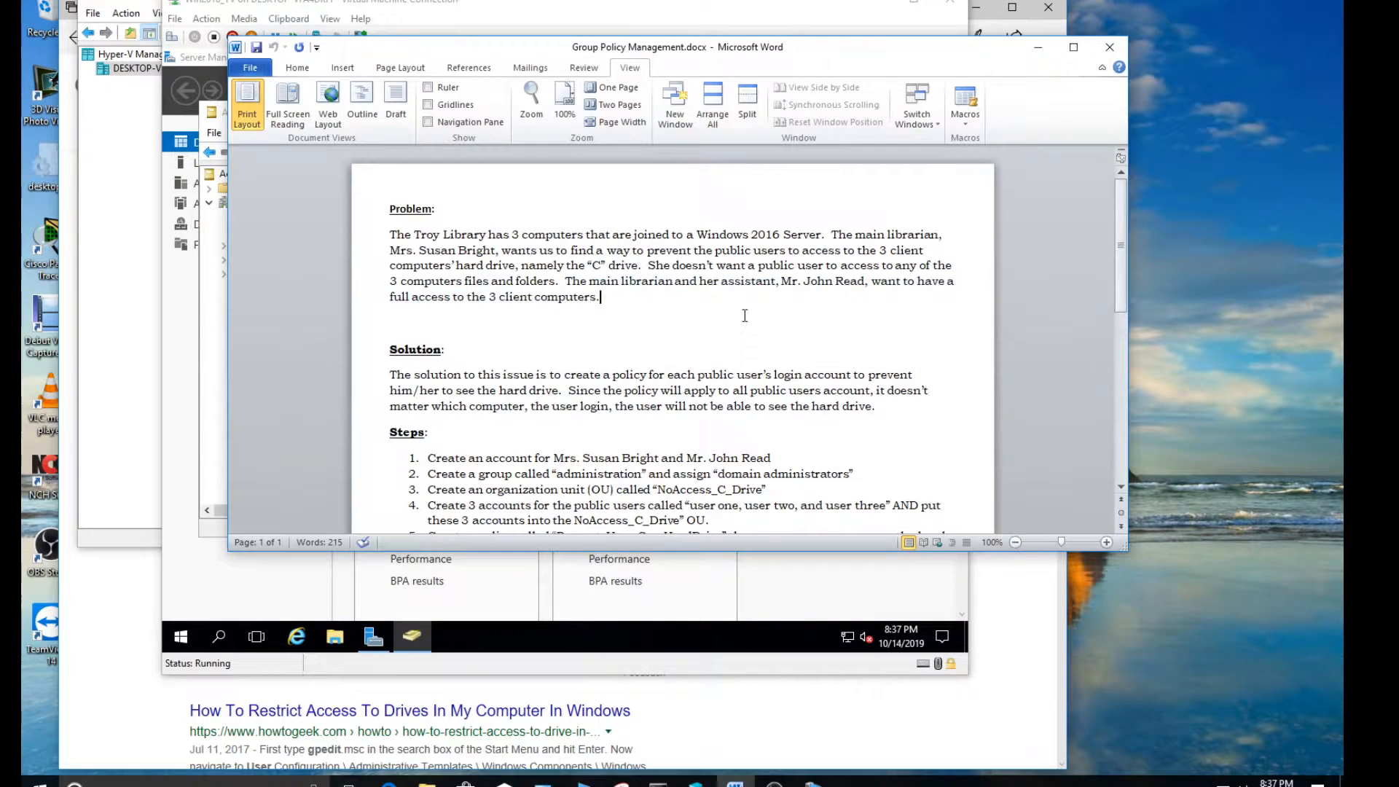
{"action": "left_click", "coordinate": [1038, 47]}
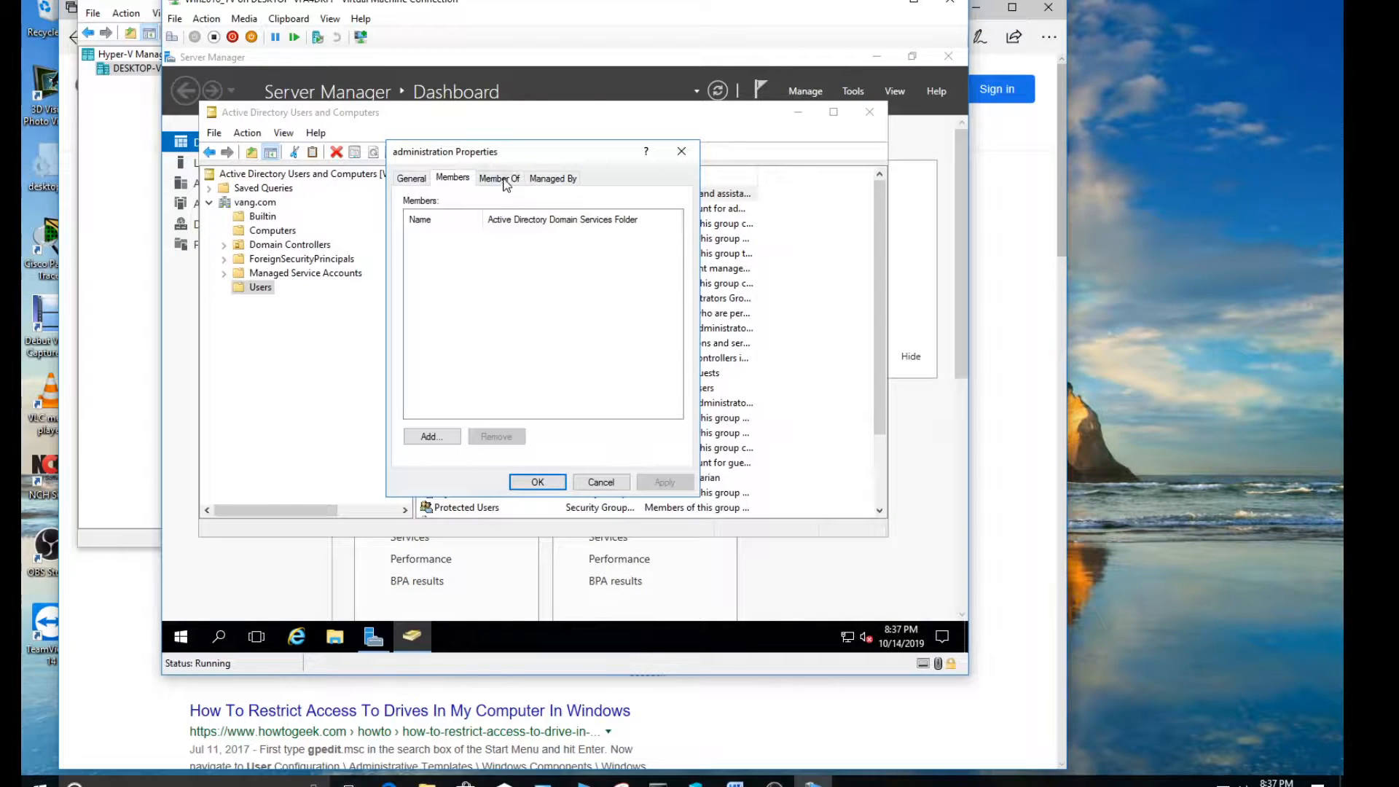
Make the administration group a member of the built-in Administrators group in vang.com
{"action": "left_click", "coordinate": [502, 179]}
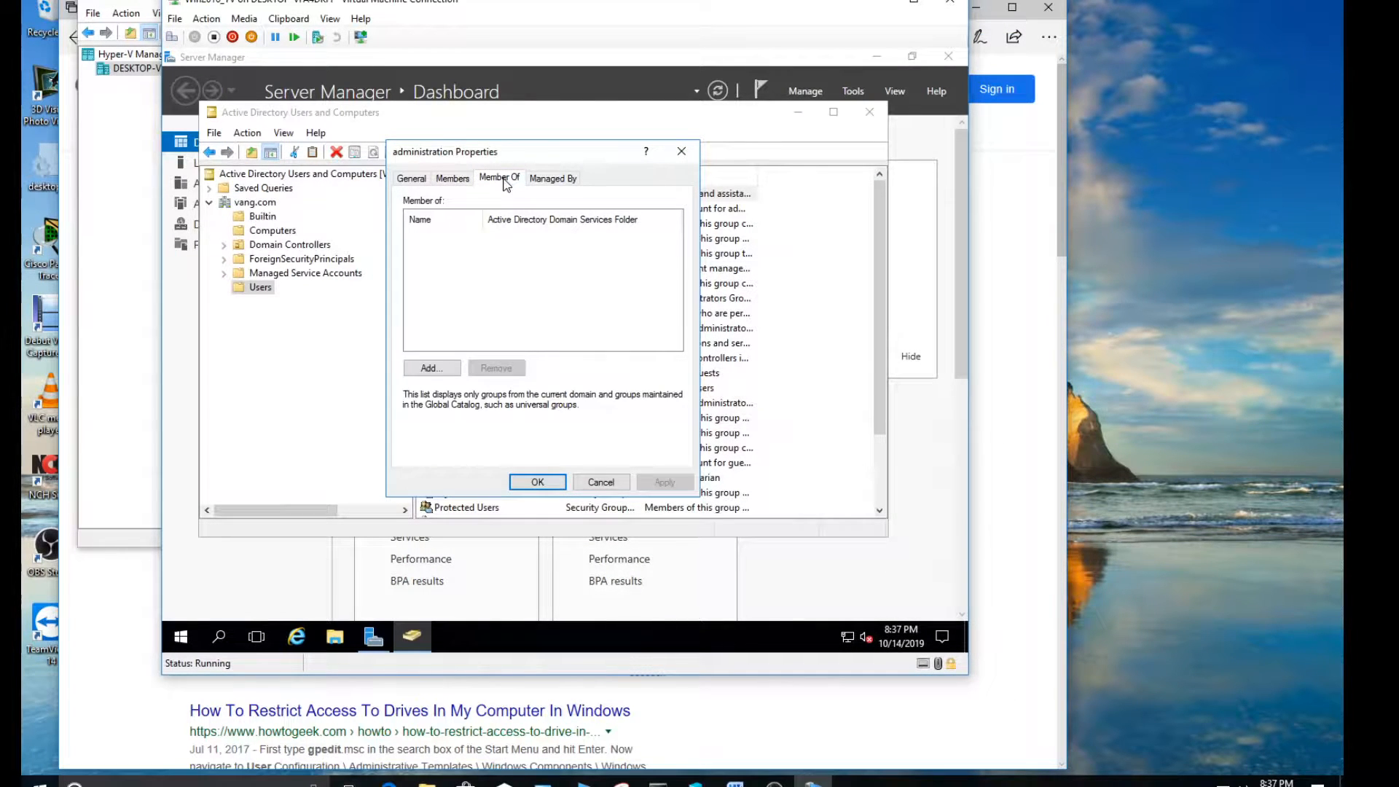
{"action": "left_click", "coordinate": [432, 368]}
{"action": "type", "text": "administrators"}
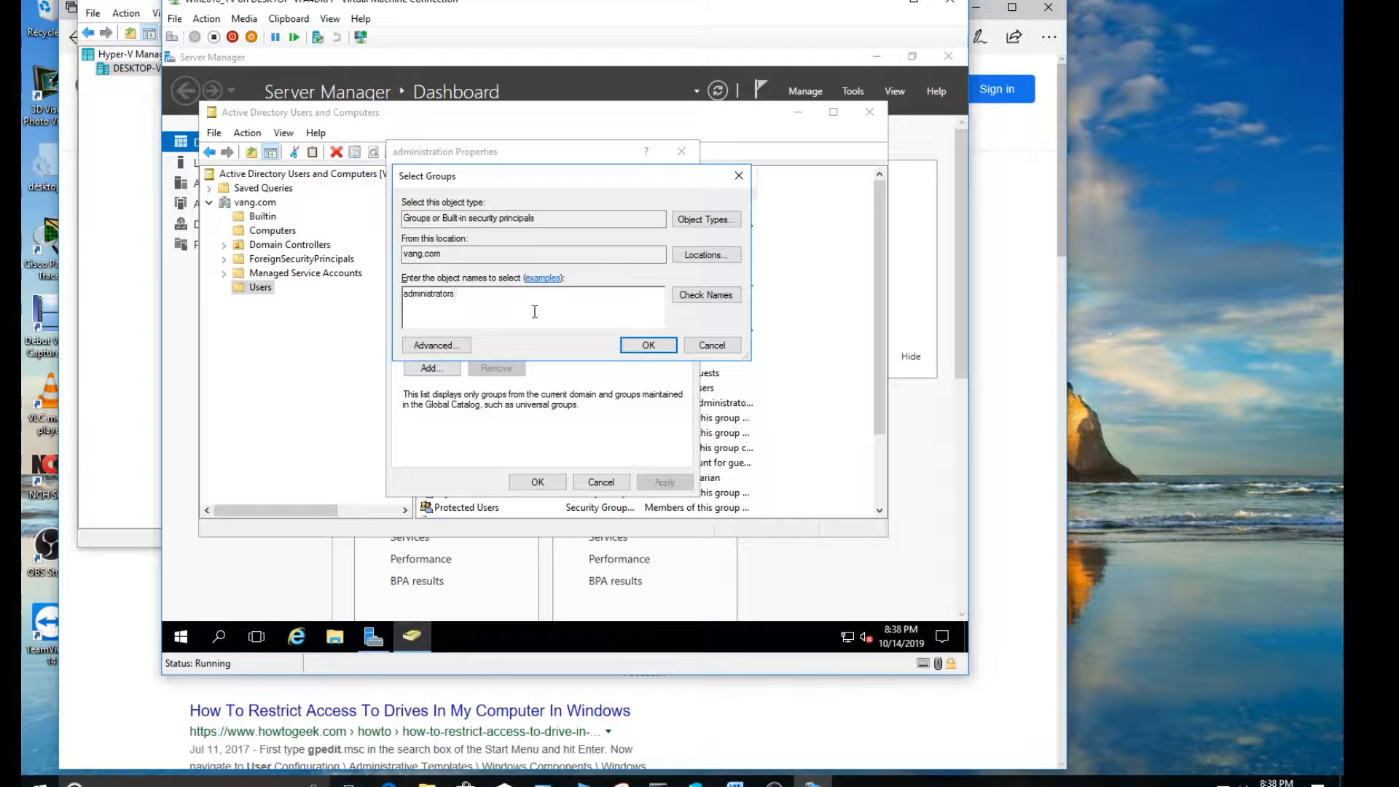
{"action": "left_click", "coordinate": [706, 295]}
{"action": "left_click", "coordinate": [648, 345]}
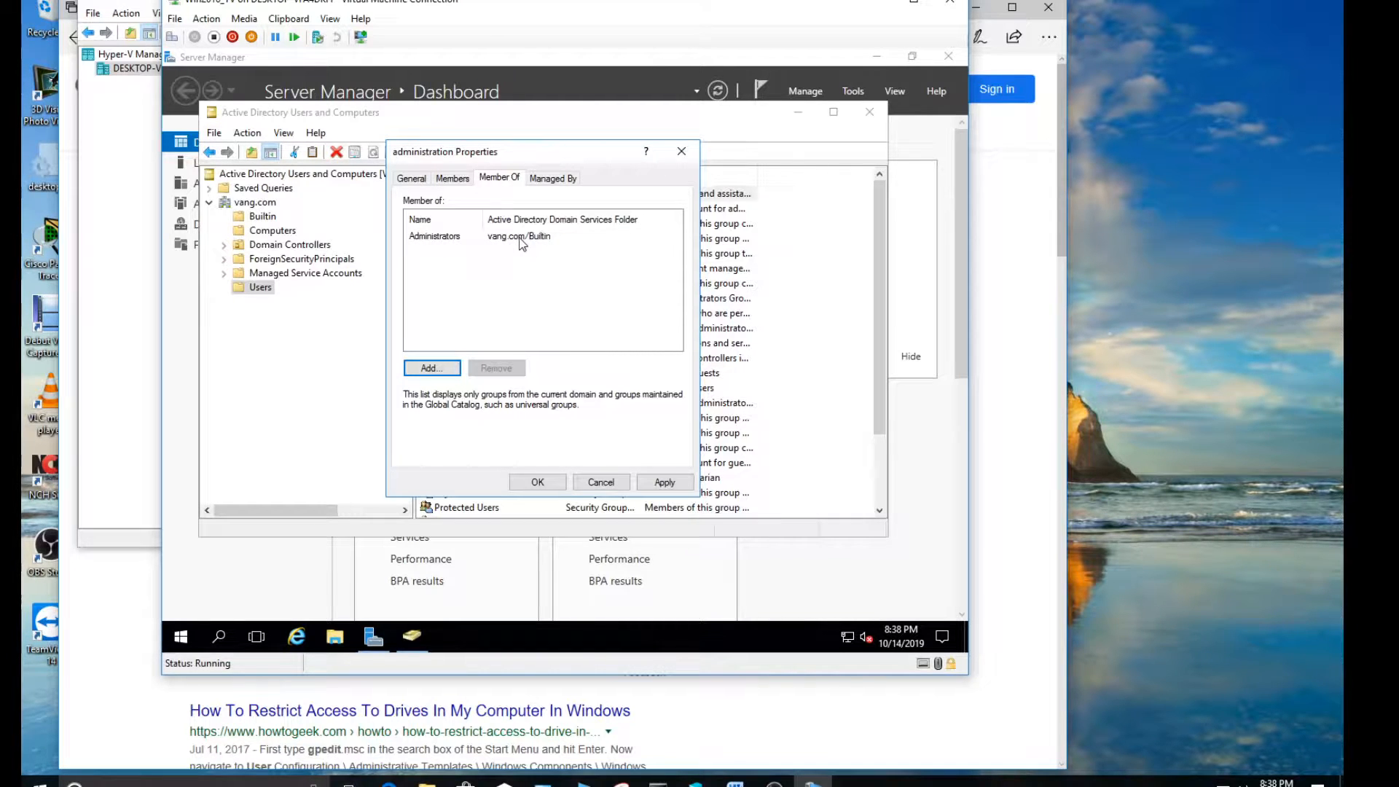
Add the main librarian's user account as a member of the administration group
{"action": "left_click", "coordinate": [450, 179]}
{"action": "left_click", "coordinate": [433, 436]}
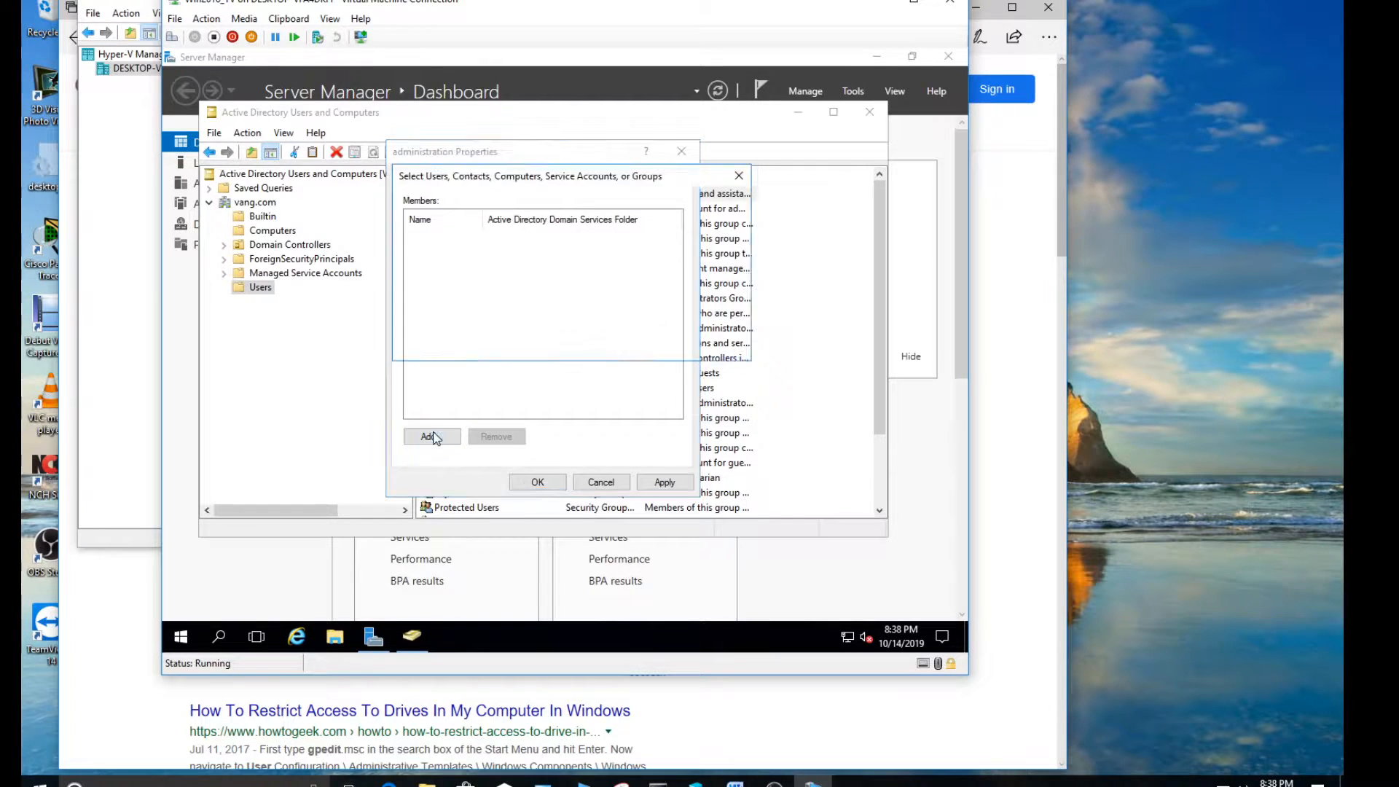
{"action": "type", "text": "Sus"}
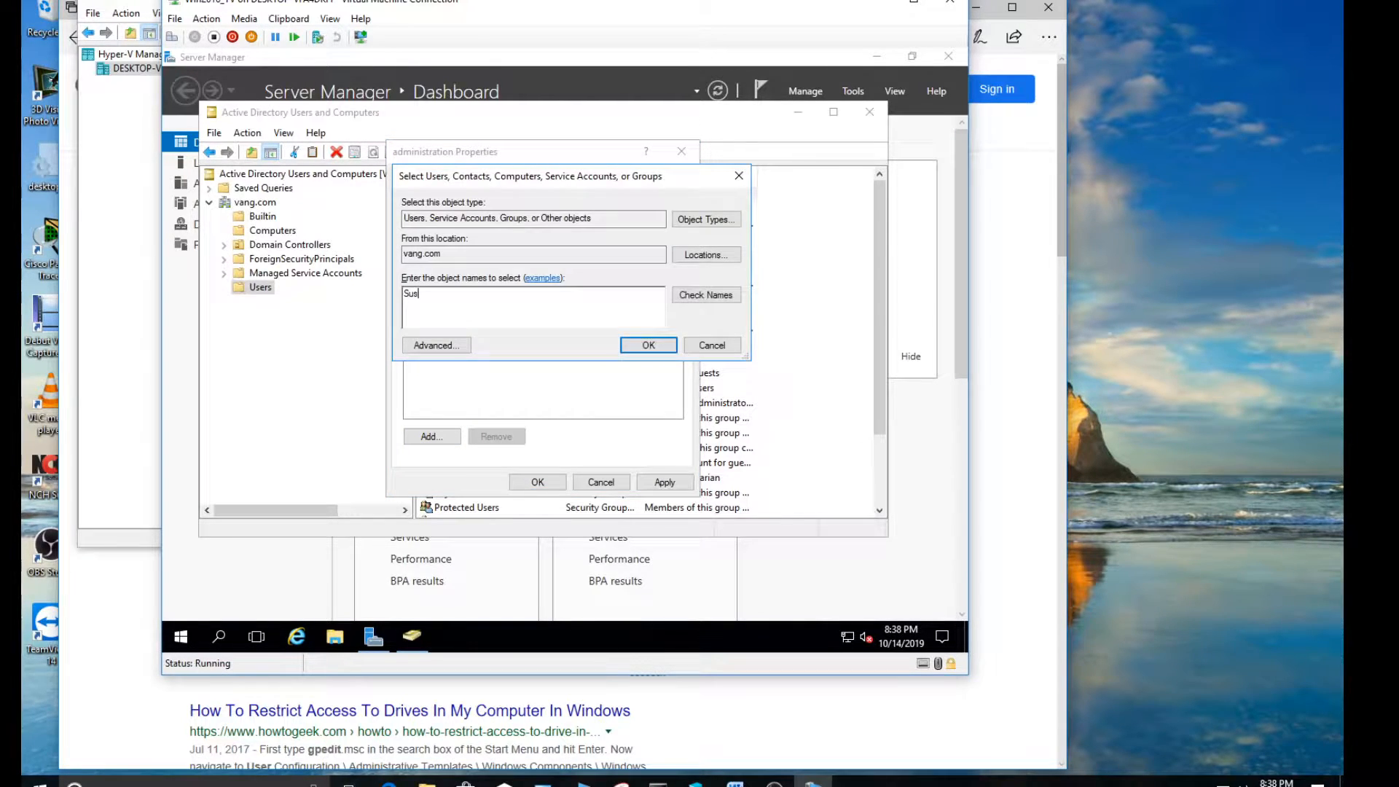
{"action": "type", "text": "an"}
{"action": "left_click", "coordinate": [704, 295]}
{"action": "left_click", "coordinate": [649, 346]}
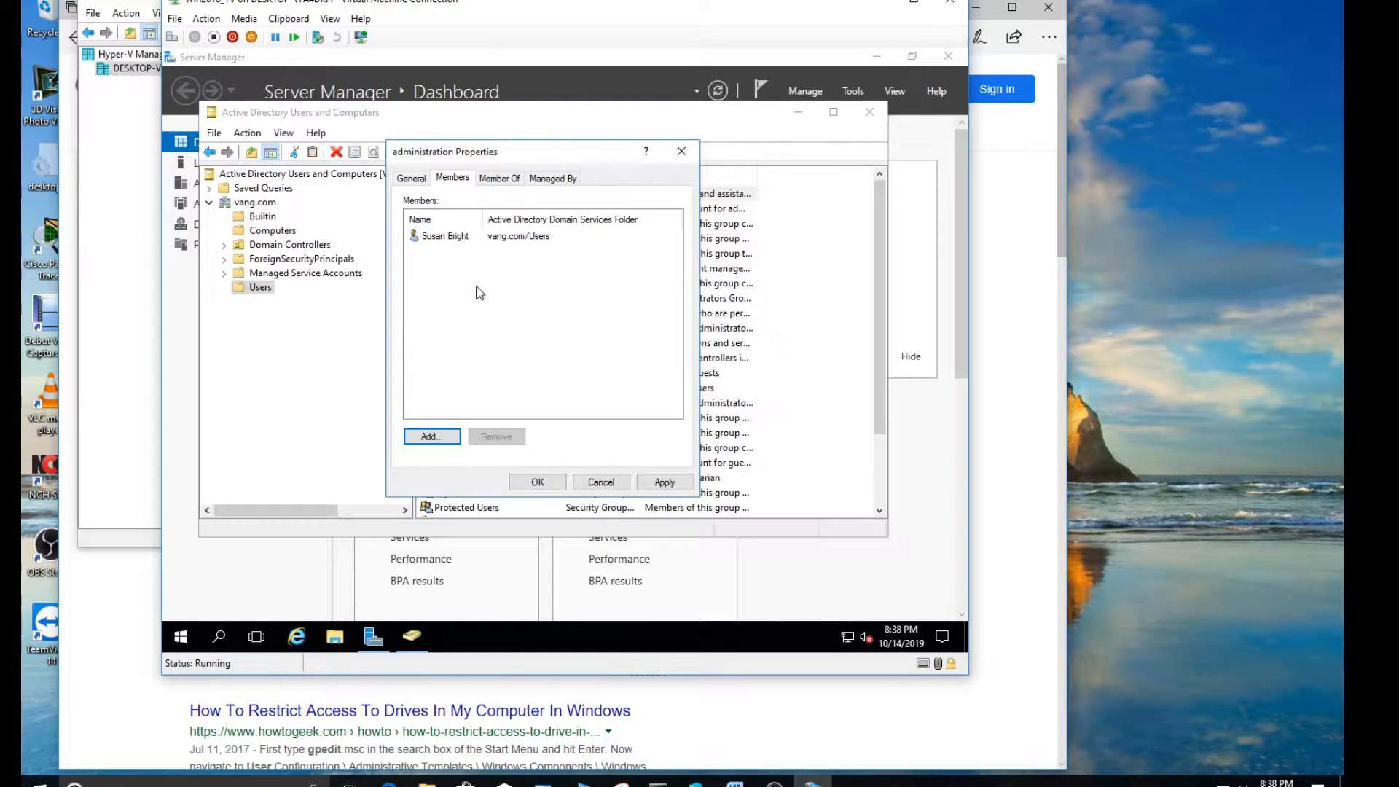
Add the assistant librarian's user account to the administration group's members and save the group's properties
{"action": "left_click", "coordinate": [431, 436]}
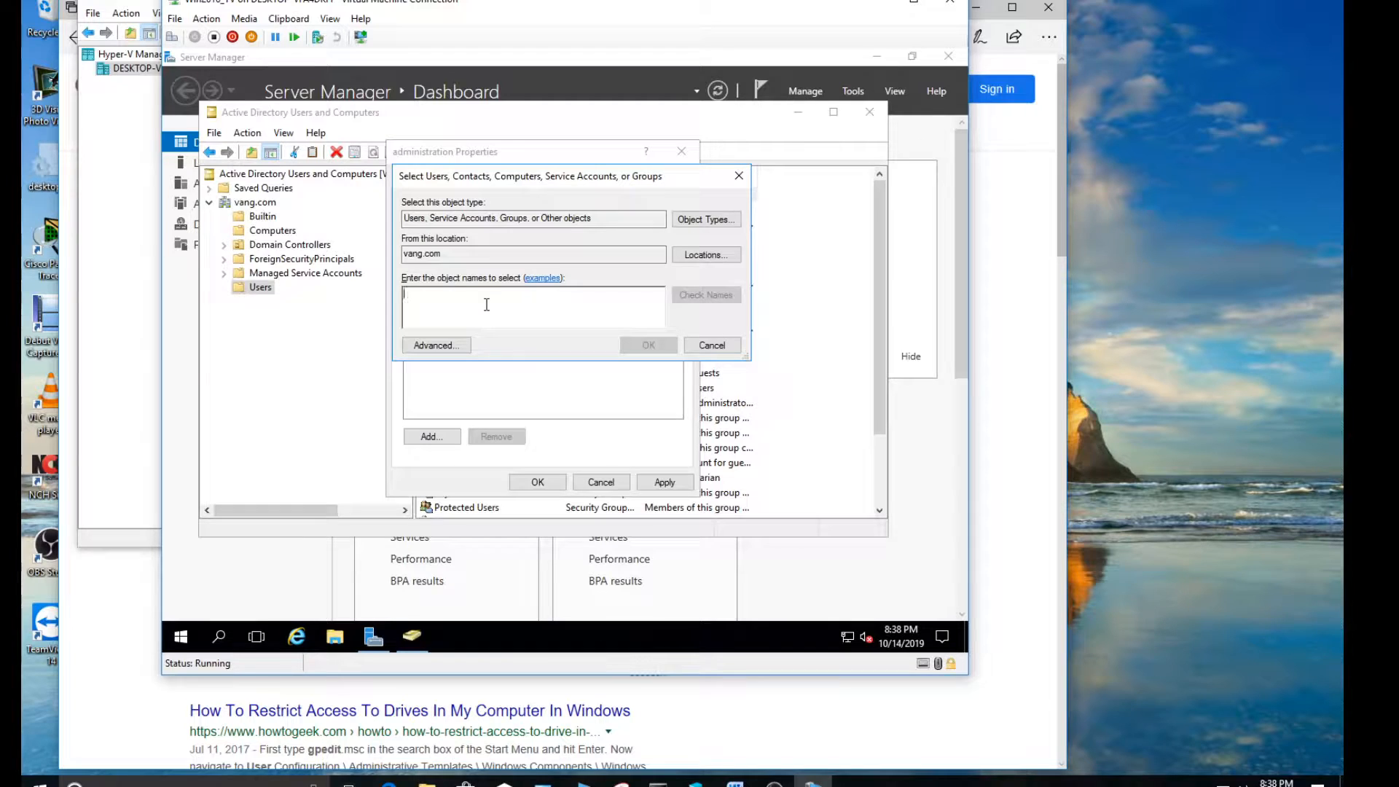
{"action": "type", "text": "John"}
{"action": "key", "text": "Return"}
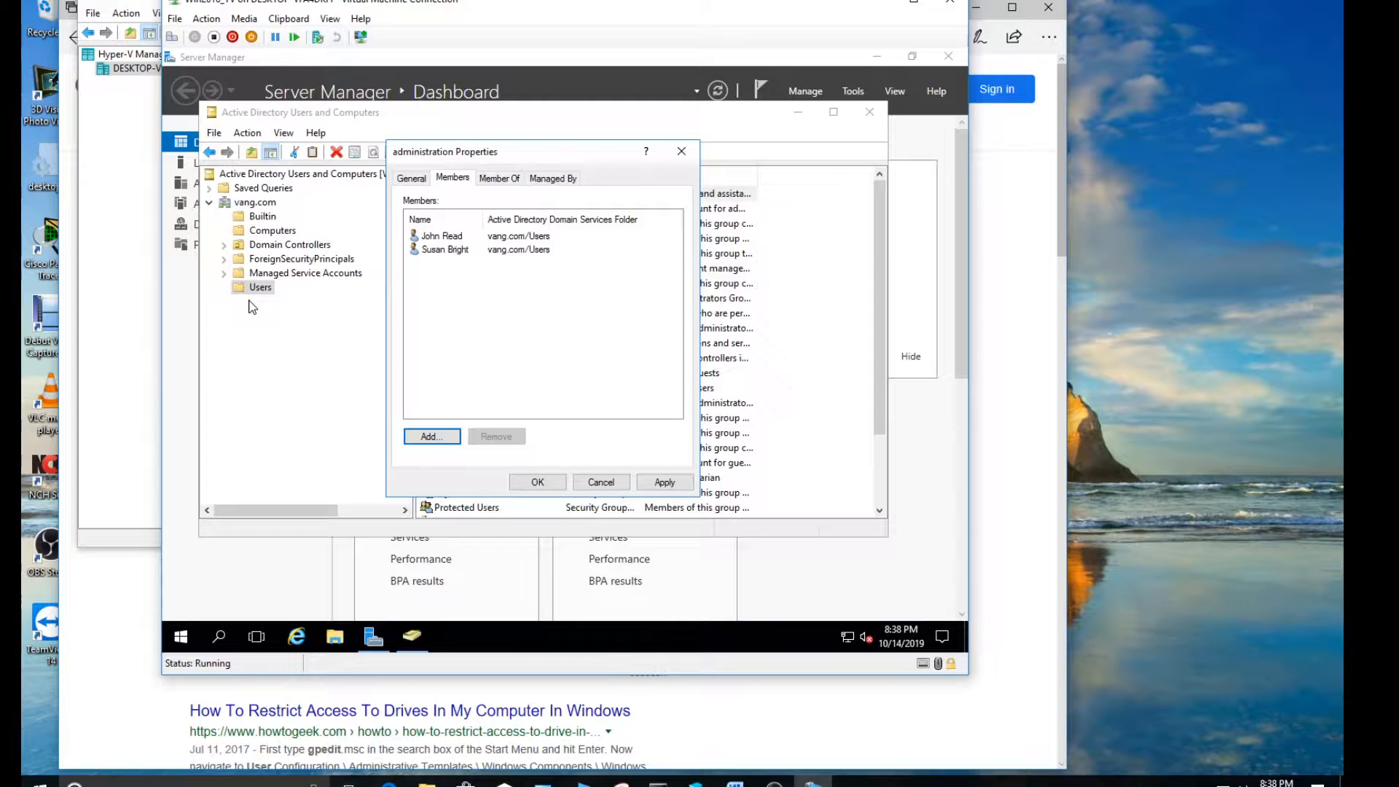
{"action": "left_click", "coordinate": [500, 179]}
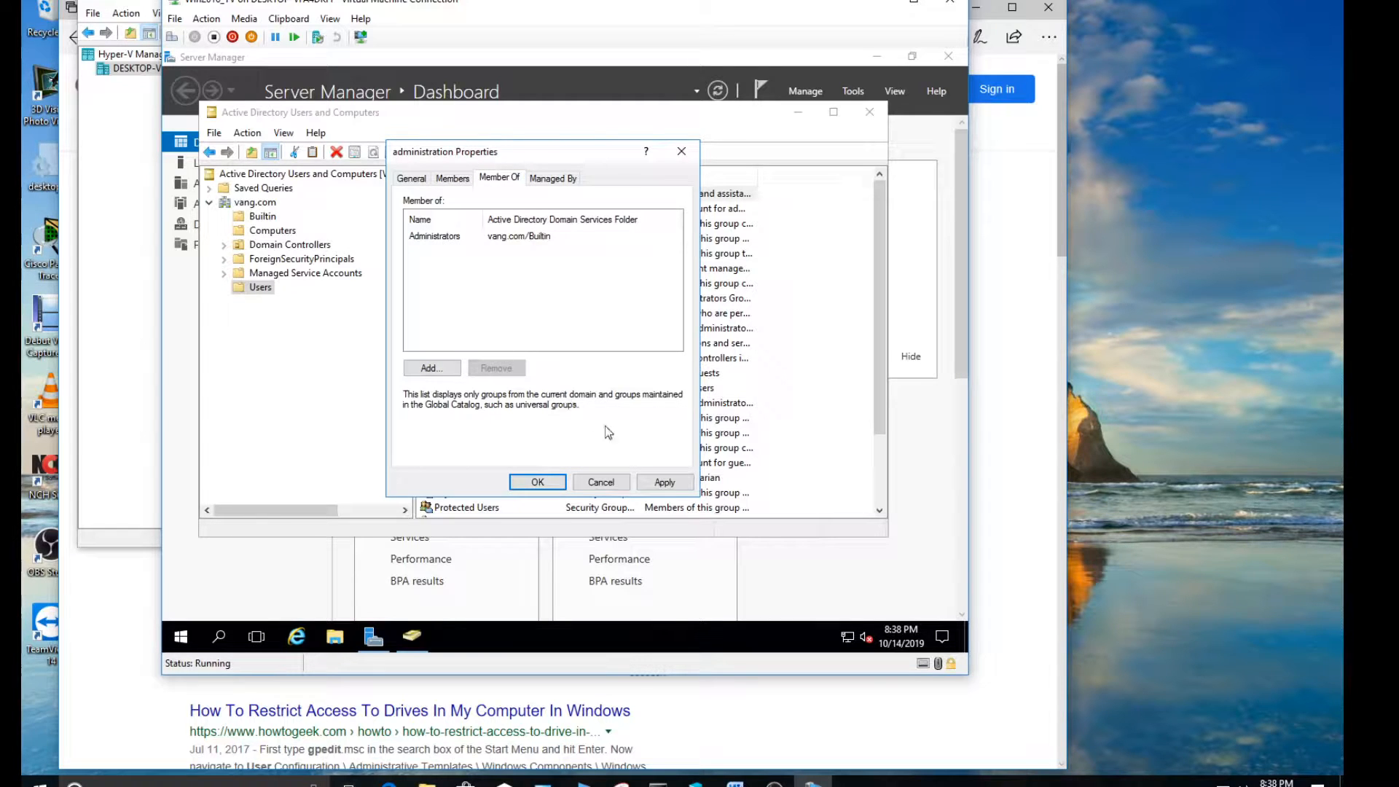
{"action": "left_click", "coordinate": [663, 482]}
{"action": "left_click", "coordinate": [537, 483]}
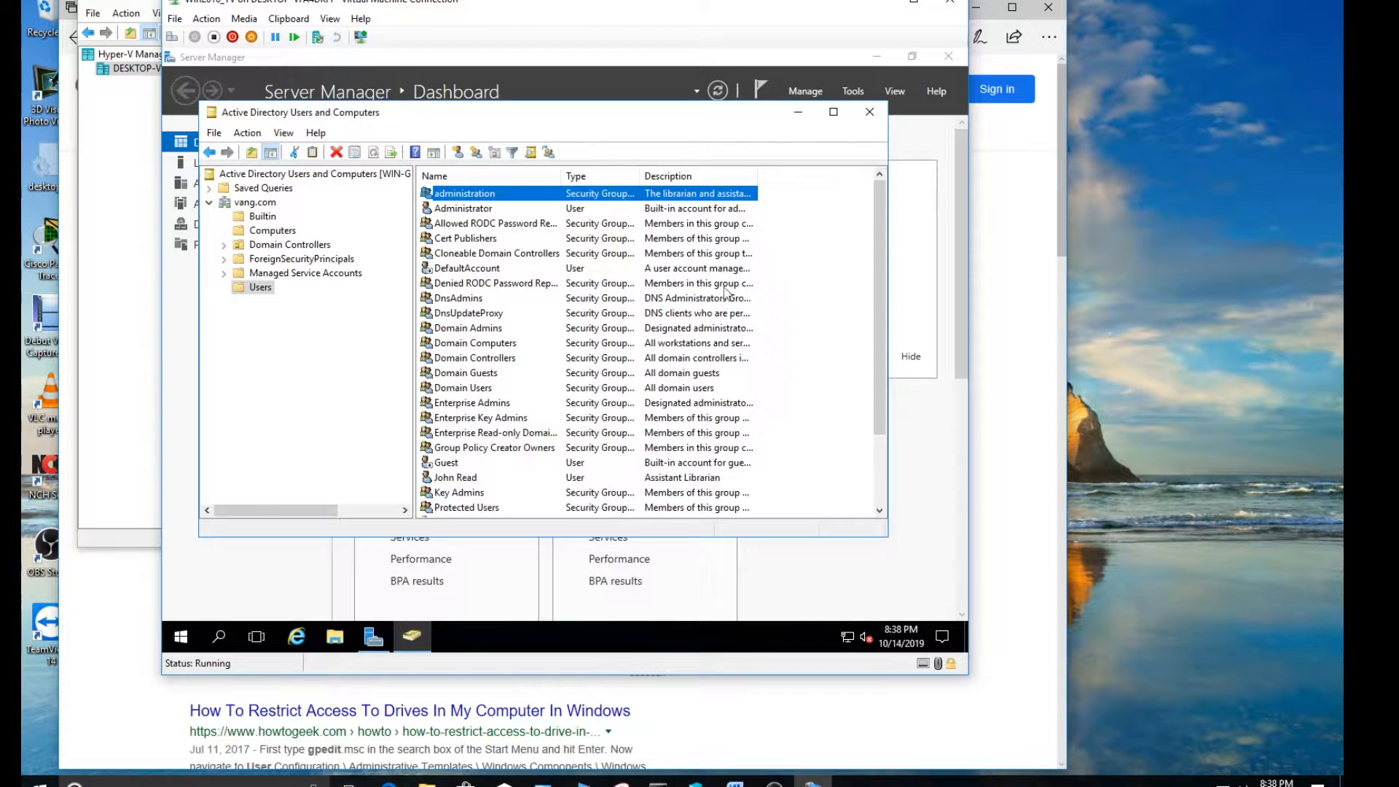
Create an organizational unit named "NoAccess_C_Drive" directly under the vang.com domain, keeping protection from accidental deletion on
{"action": "left_click_drag", "start_coordinate": [876, 255], "coordinate": [878, 312]}
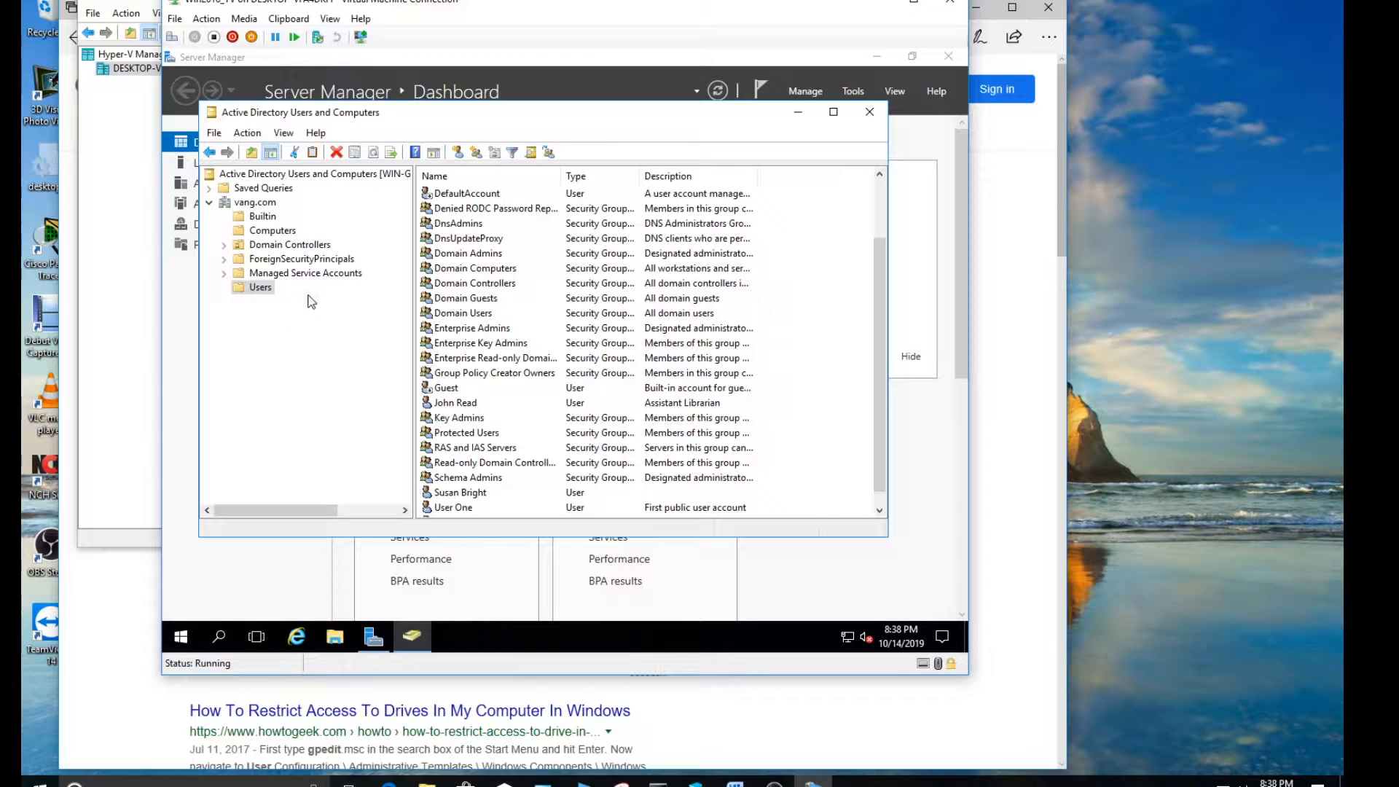
{"action": "left_click", "coordinate": [255, 203]}
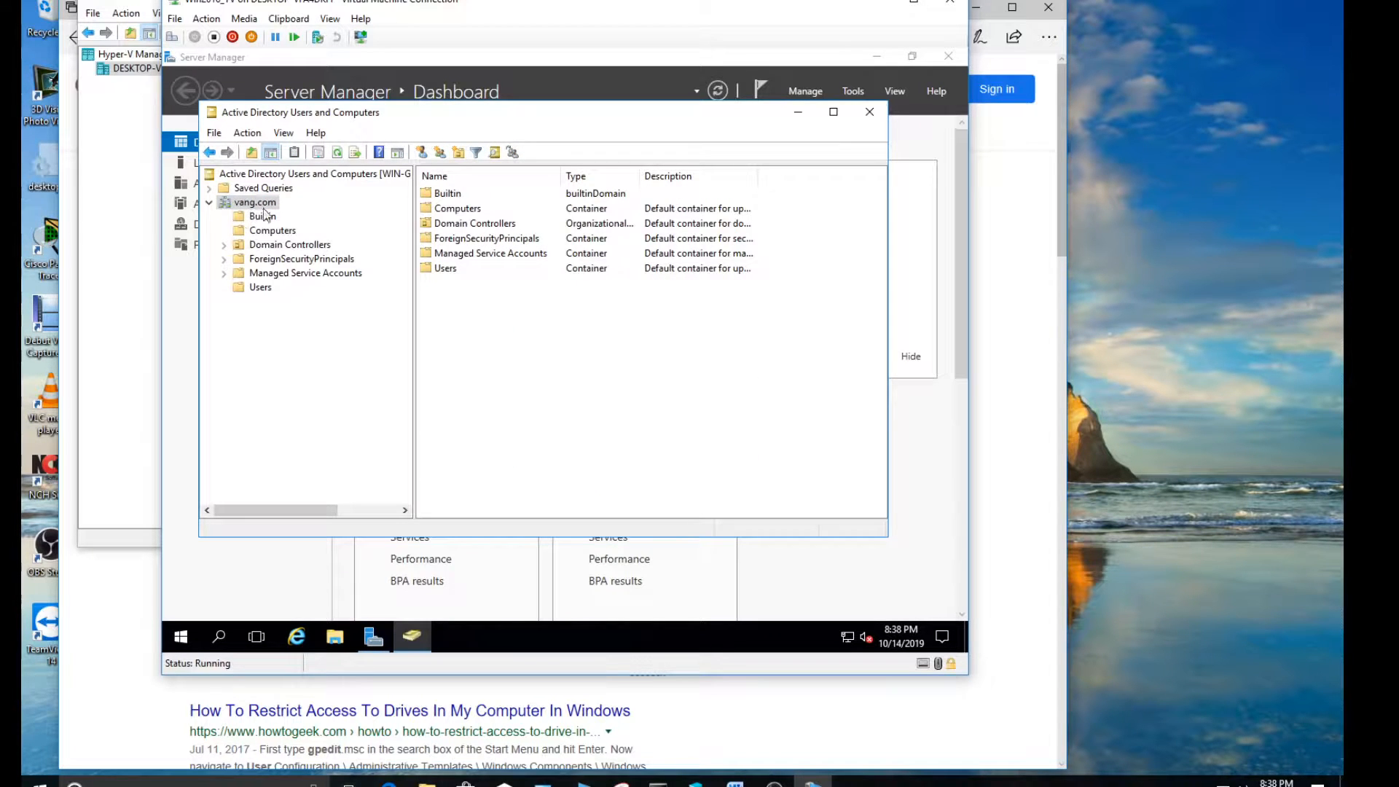
{"action": "right_click", "coordinate": [249, 207]}
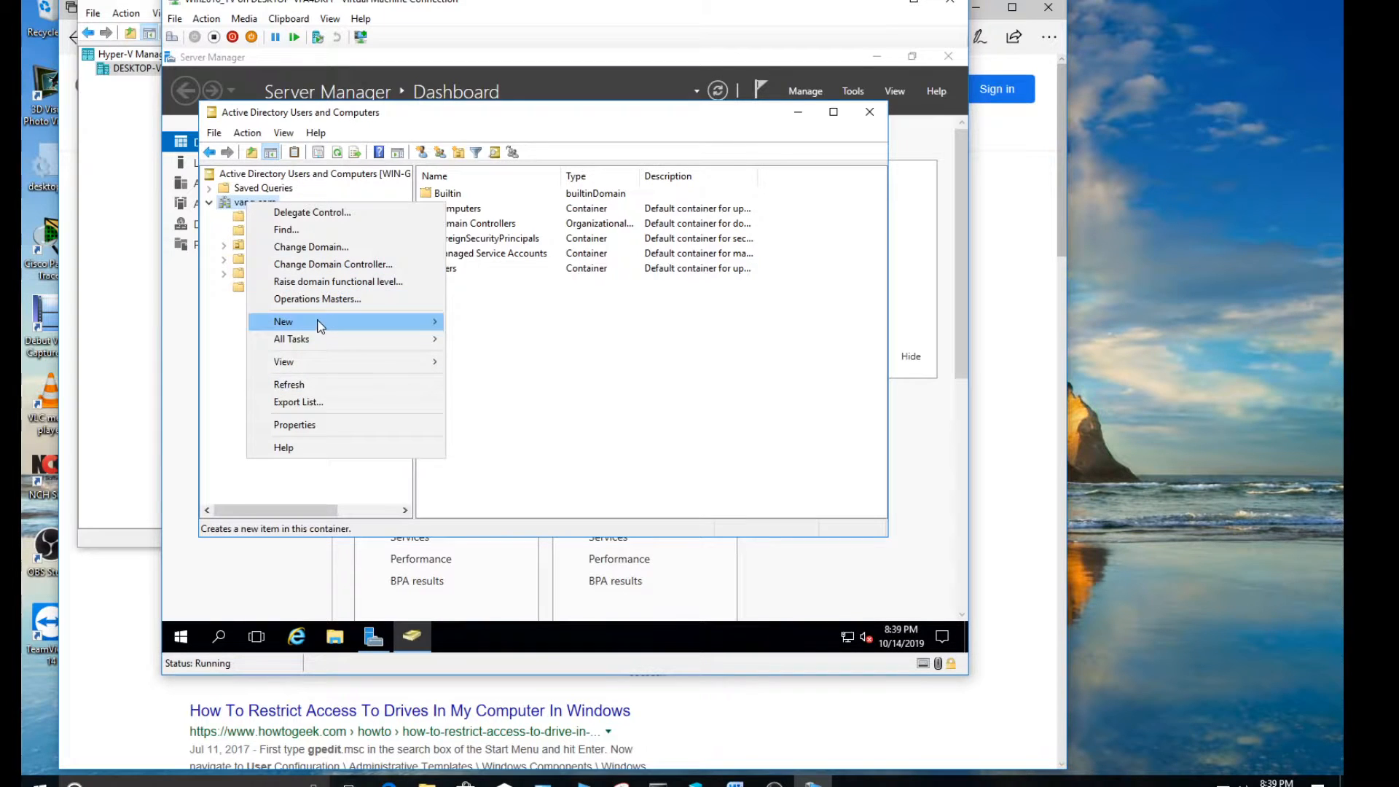
{"action": "mouse_move", "coordinate": [321, 326]}
{"action": "left_click", "coordinate": [514, 443]}
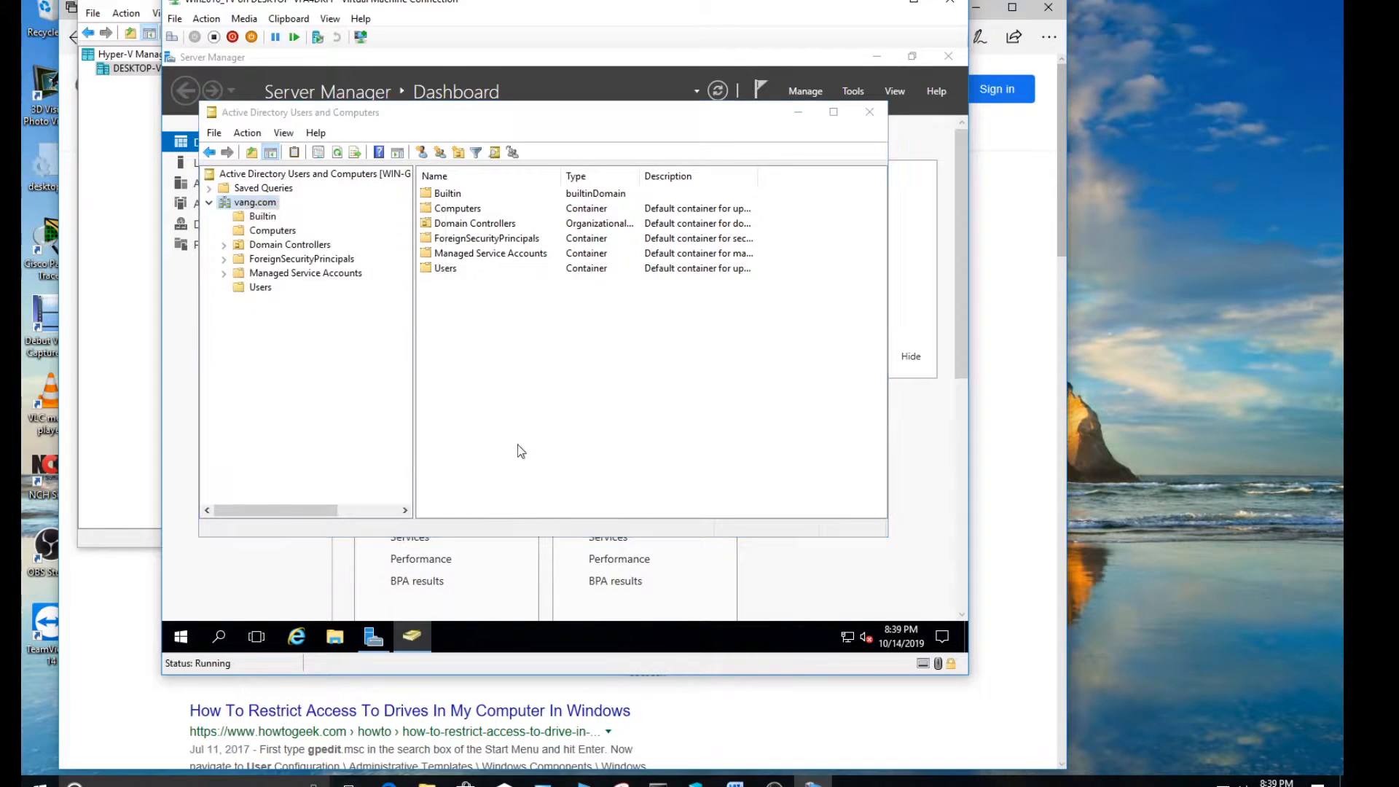
{"action": "type", "text": "NoAccess_C_Drive"}
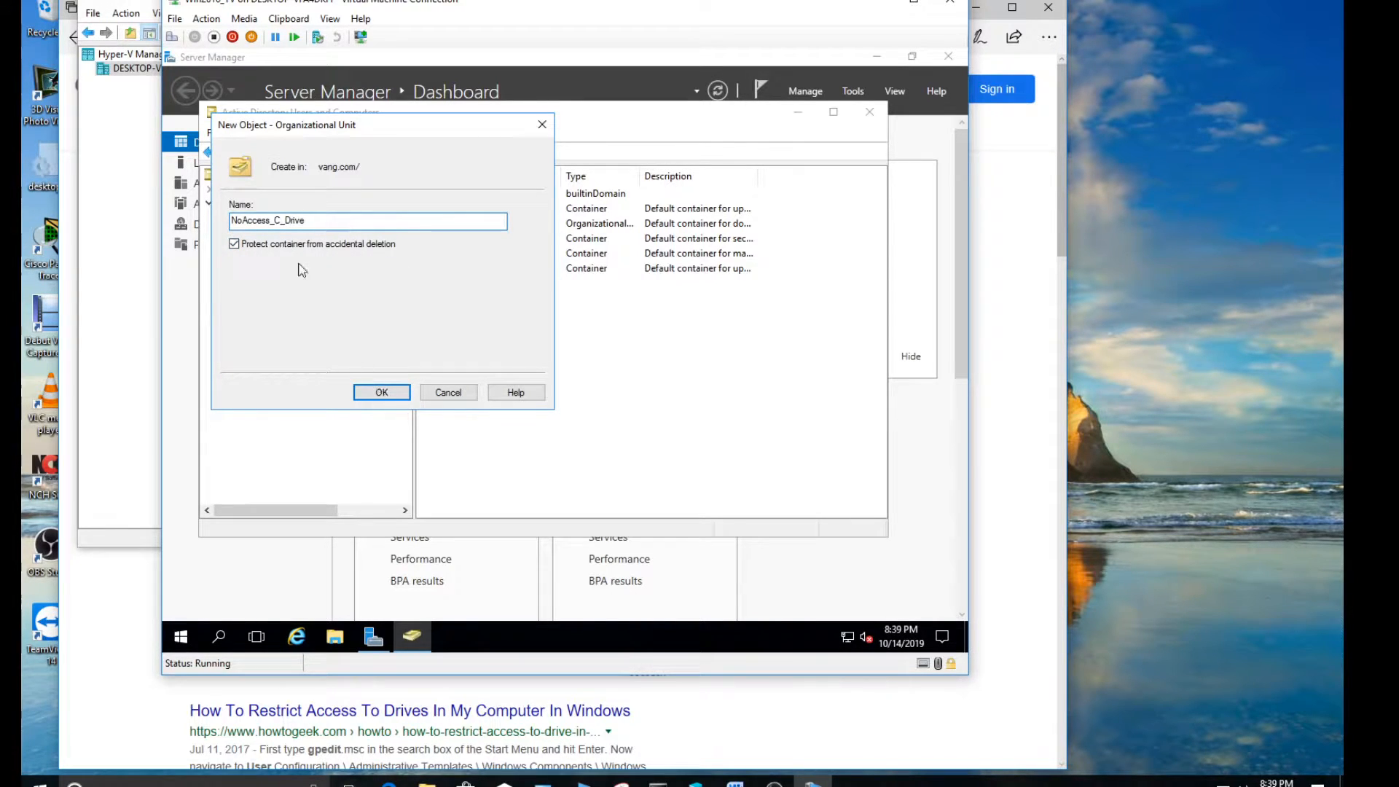
{"action": "left_click", "coordinate": [380, 394]}
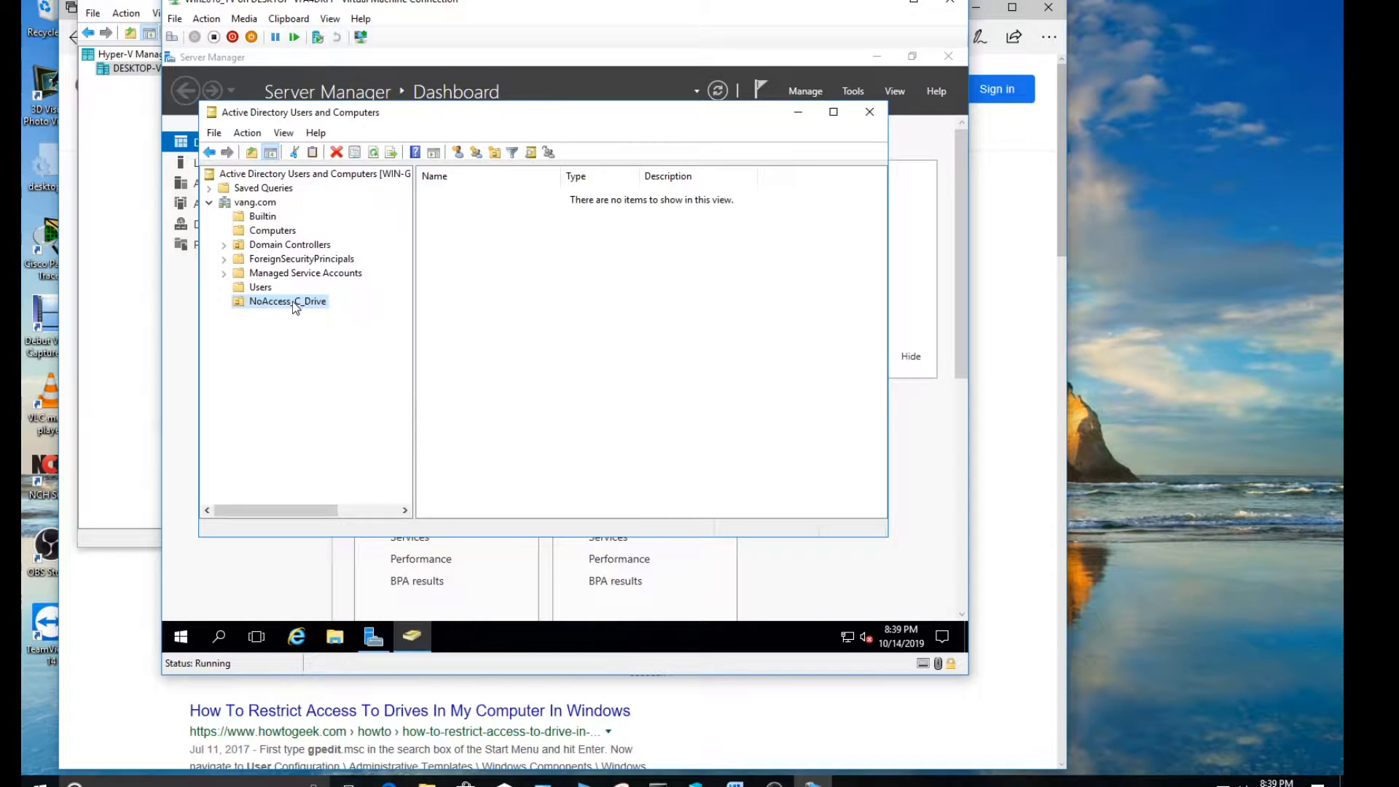
Try to delete the NoAccess_C_Drive organizational unit to test its accidental-deletion protection
{"action": "right_click", "coordinate": [291, 300]}
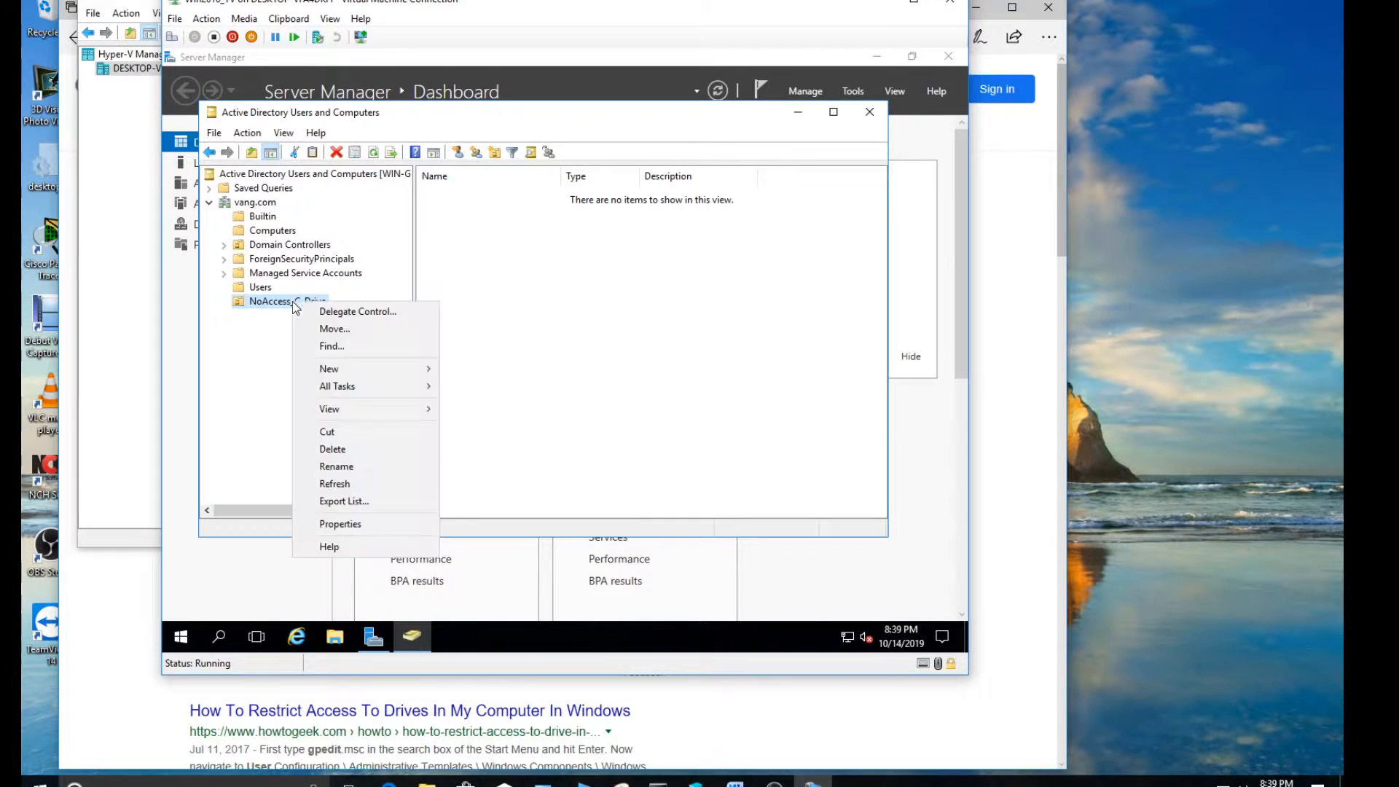
{"action": "left_click", "coordinate": [355, 447]}
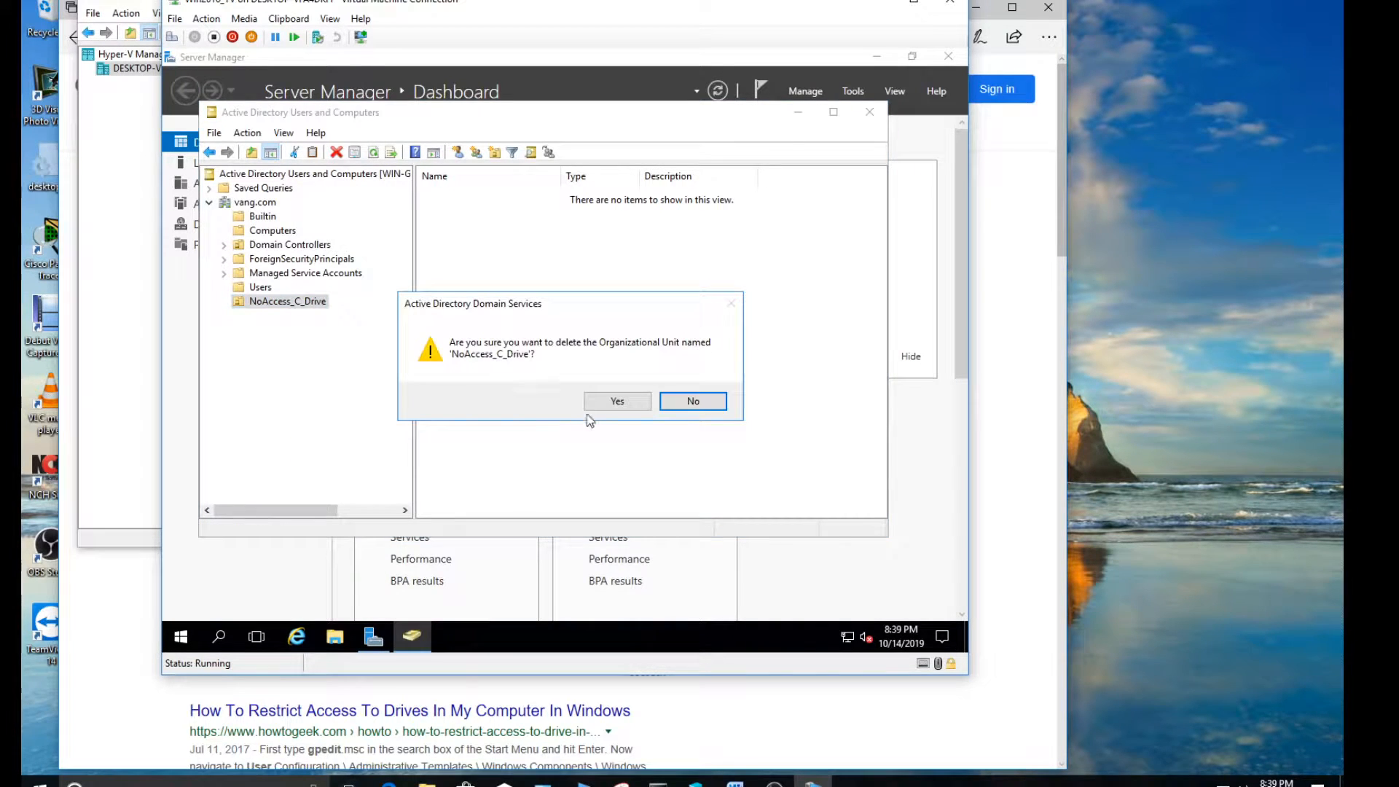
{"action": "left_click", "coordinate": [611, 401]}
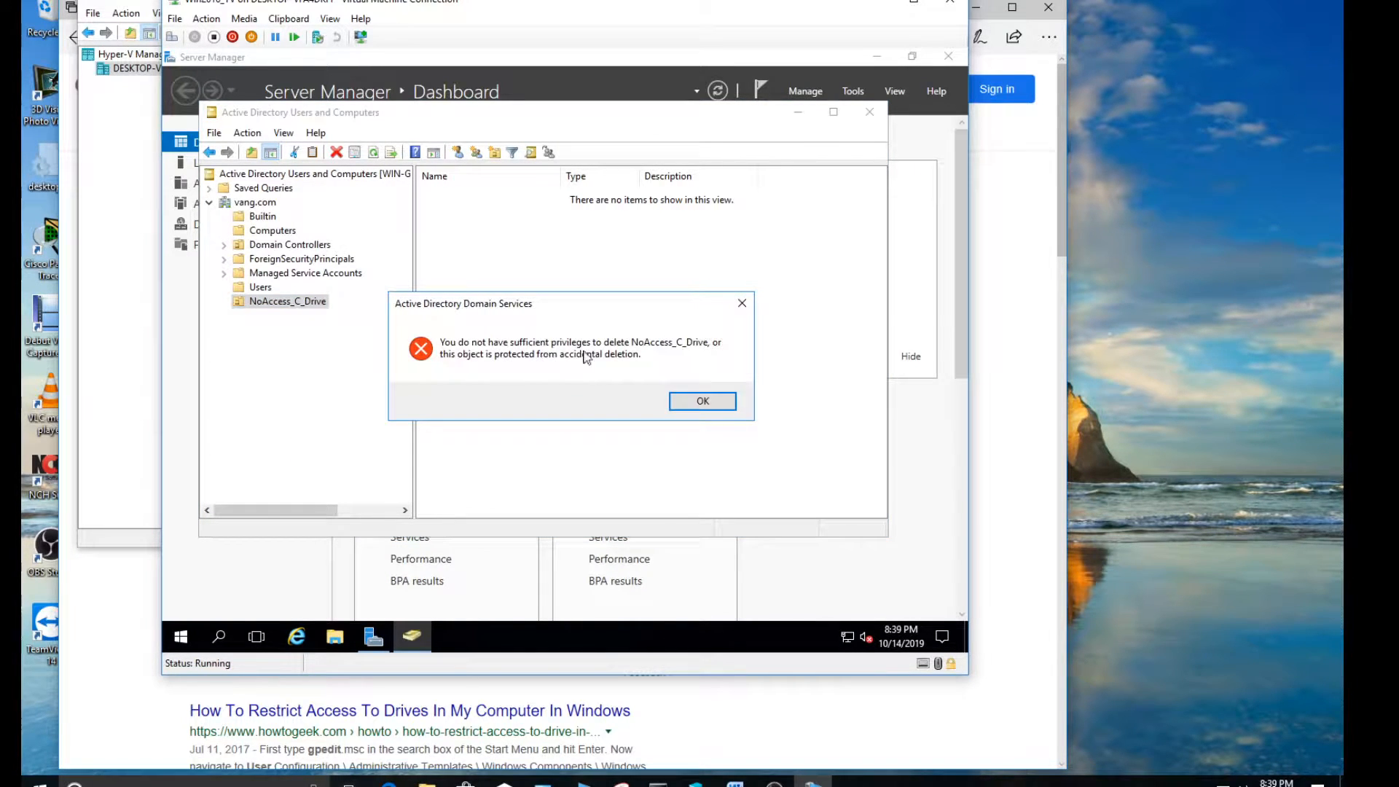
{"action": "left_click", "coordinate": [690, 402]}
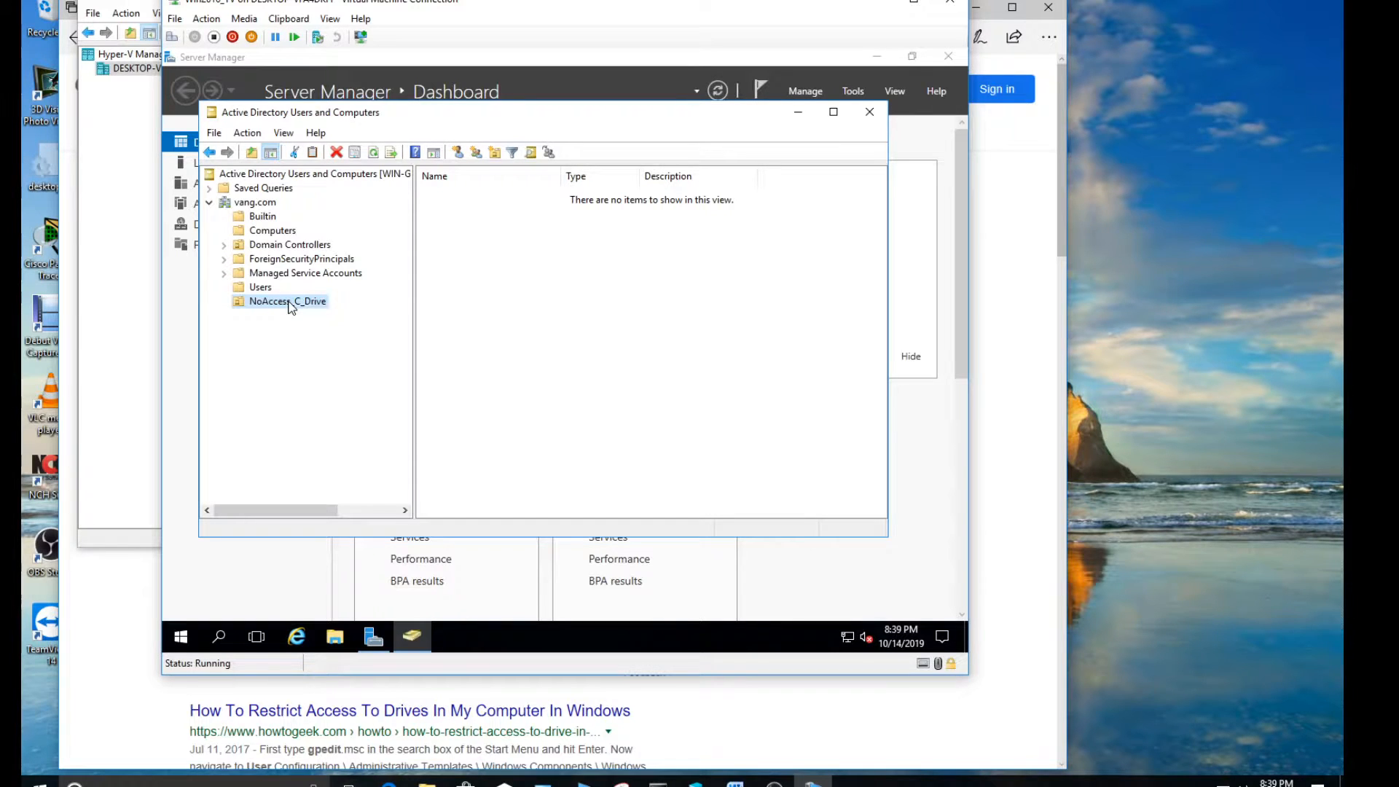
Start a new user account in the NoAccess_C_Drive organizational unit with first name User, last name Three and logon name userthree
{"action": "right_click", "coordinate": [313, 307]}
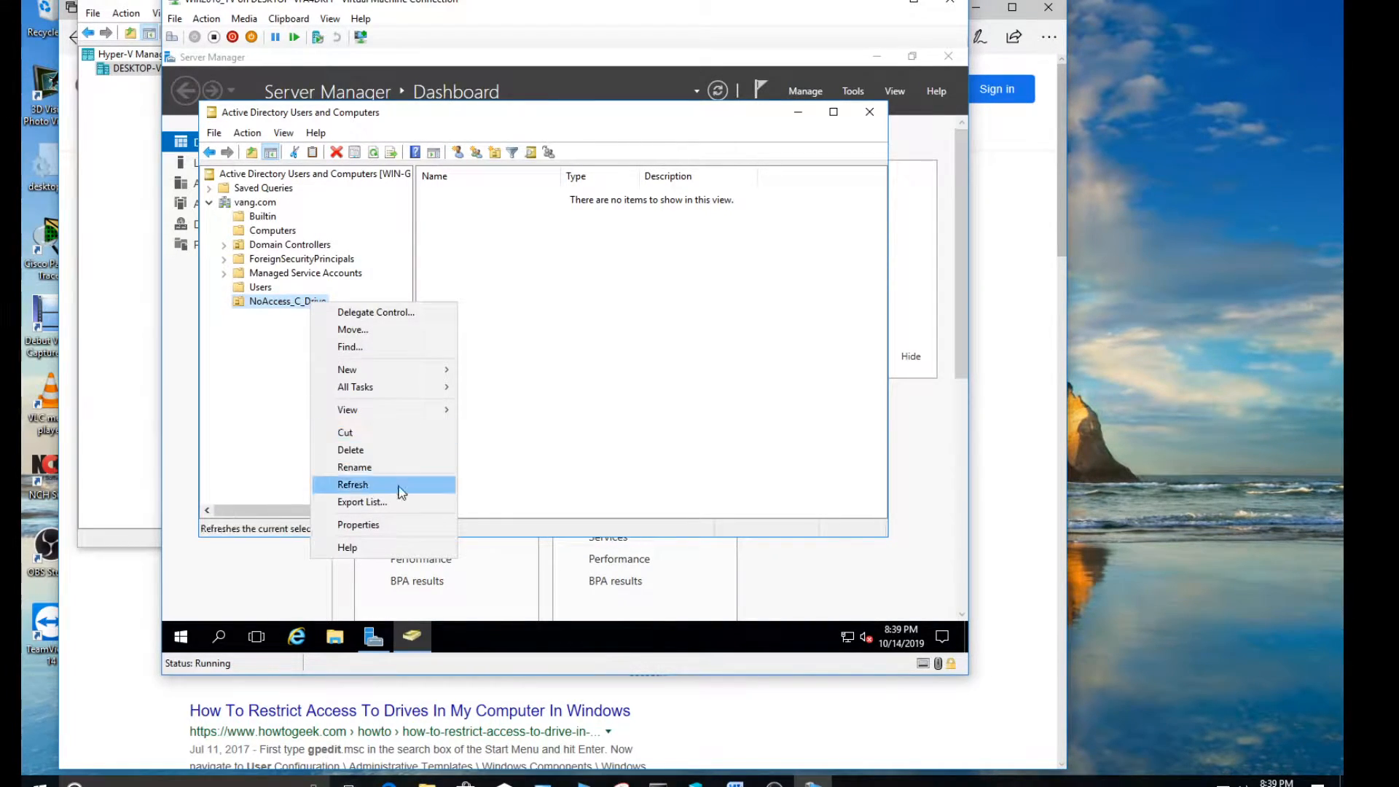
{"action": "mouse_move", "coordinate": [407, 372]}
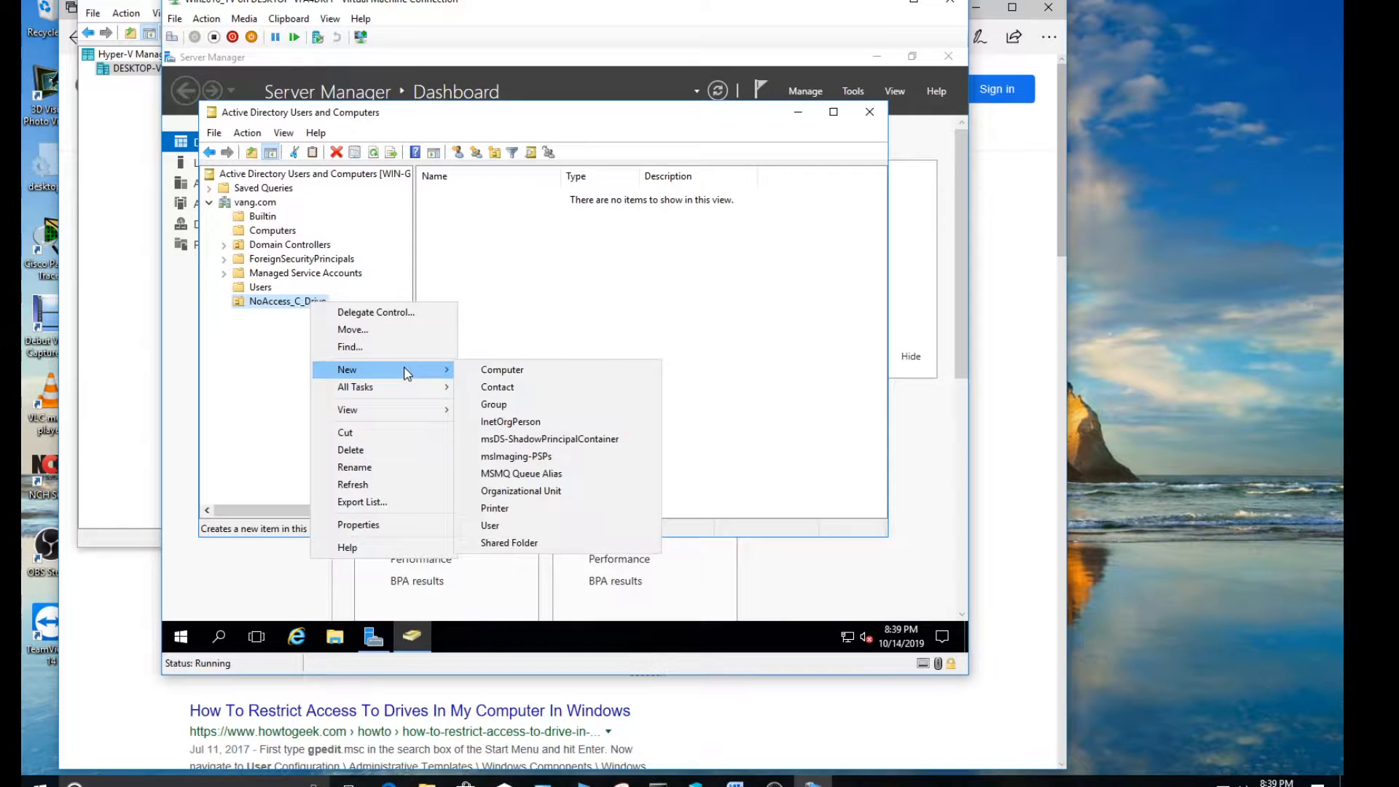
{"action": "left_click", "coordinate": [528, 531]}
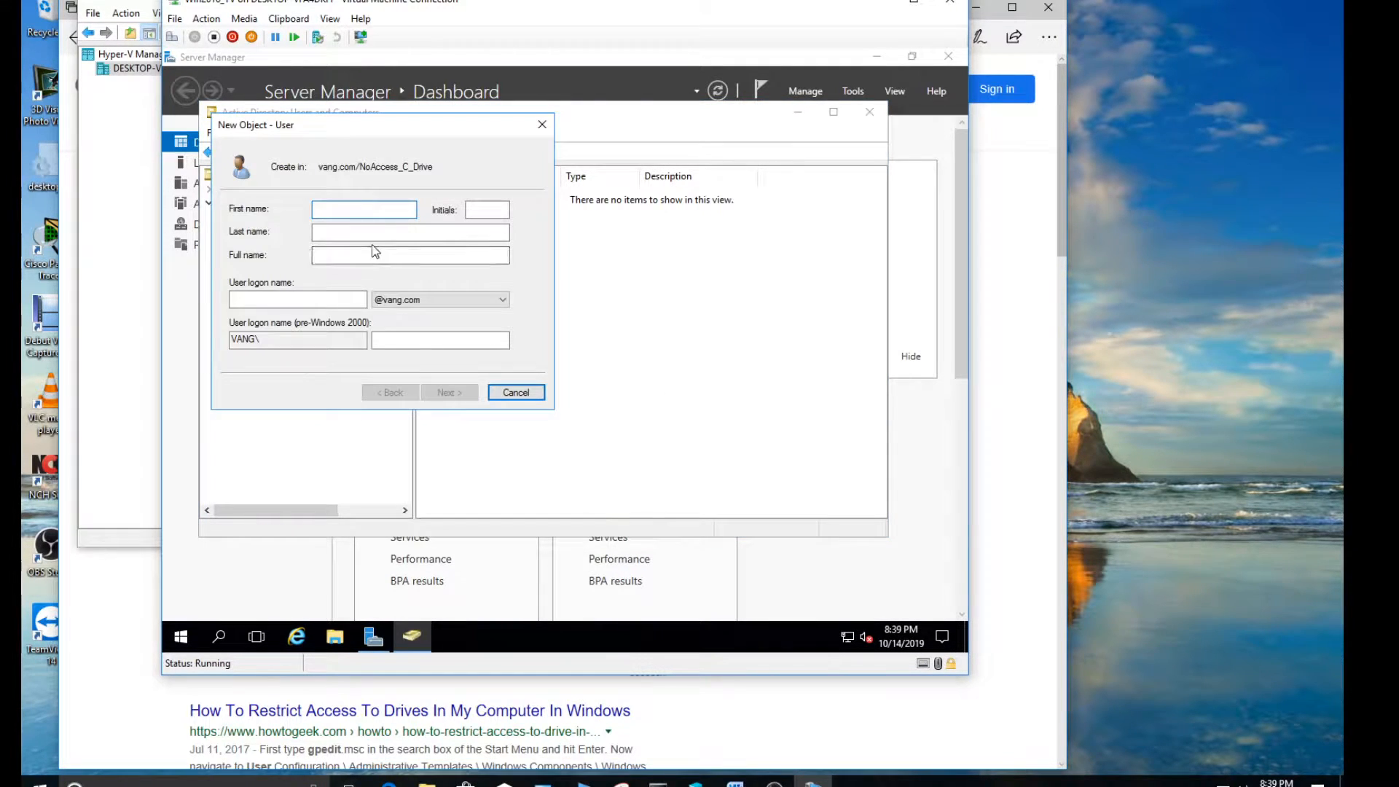
{"action": "type", "text": "User "}
{"action": "type", "text": "T"}
{"action": "key", "text": "Tab"}
{"action": "key", "text": "Tab"}
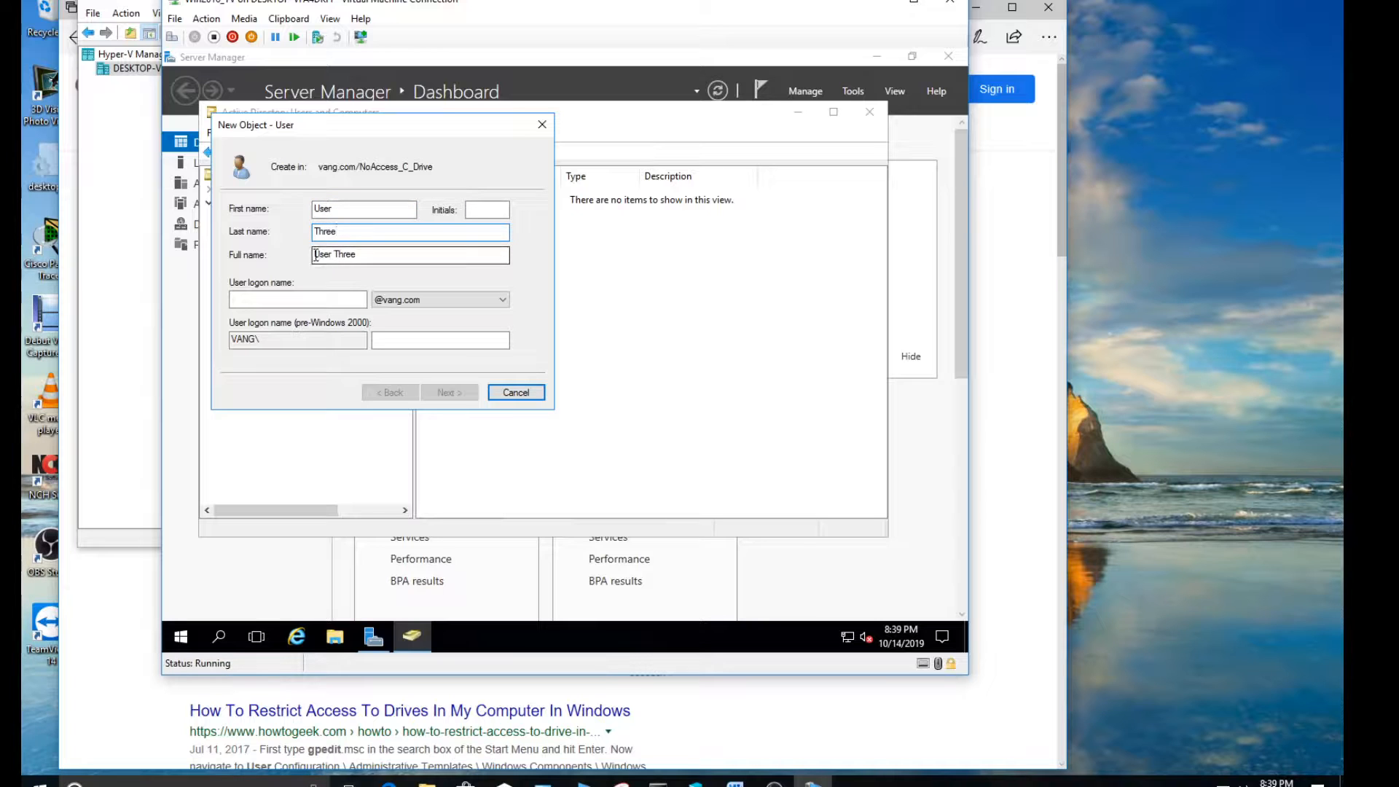
{"action": "type", "text": "usert"}
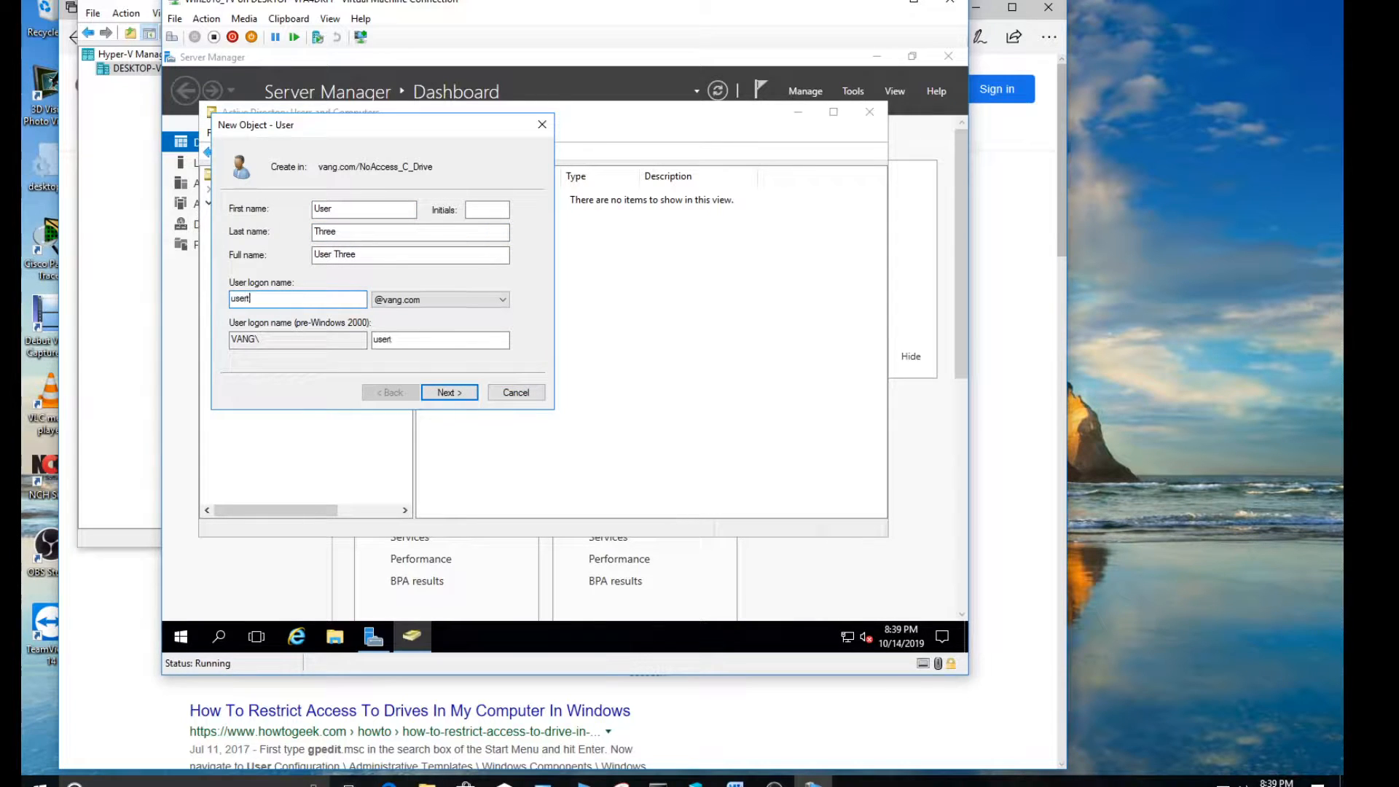
{"action": "type", "text": "hree"}
{"action": "left_click", "coordinate": [449, 392]}
Enter and confirm the new account's password, forbid changing it, make it never expire without a change at next logon, and create the user
{"action": "left_click", "coordinate": [282, 260]}
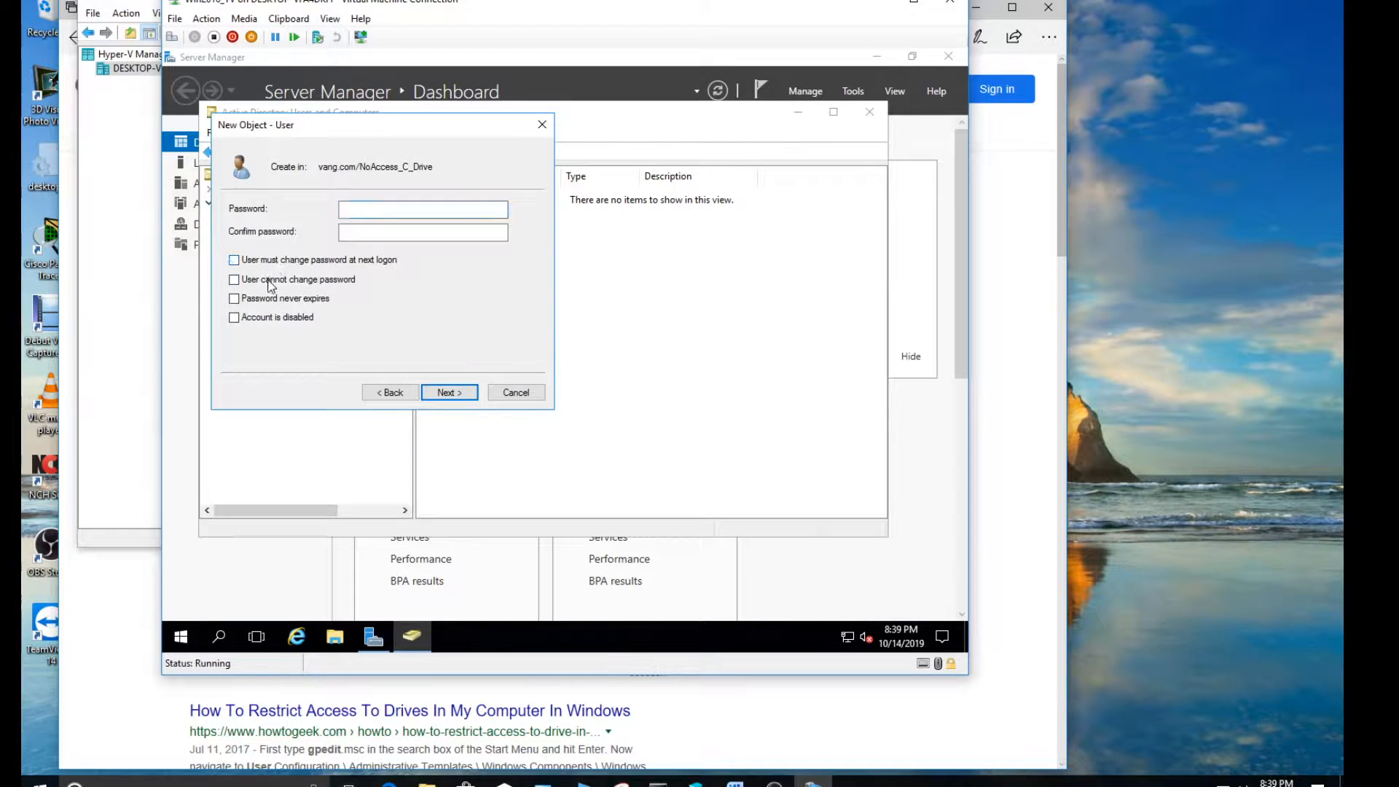
{"action": "left_click", "coordinate": [271, 298]}
{"action": "left_click", "coordinate": [271, 280]}
{"action": "left_click", "coordinate": [352, 210]}
{"action": "type", "text": "••••"}
{"action": "key", "text": "Tab"}
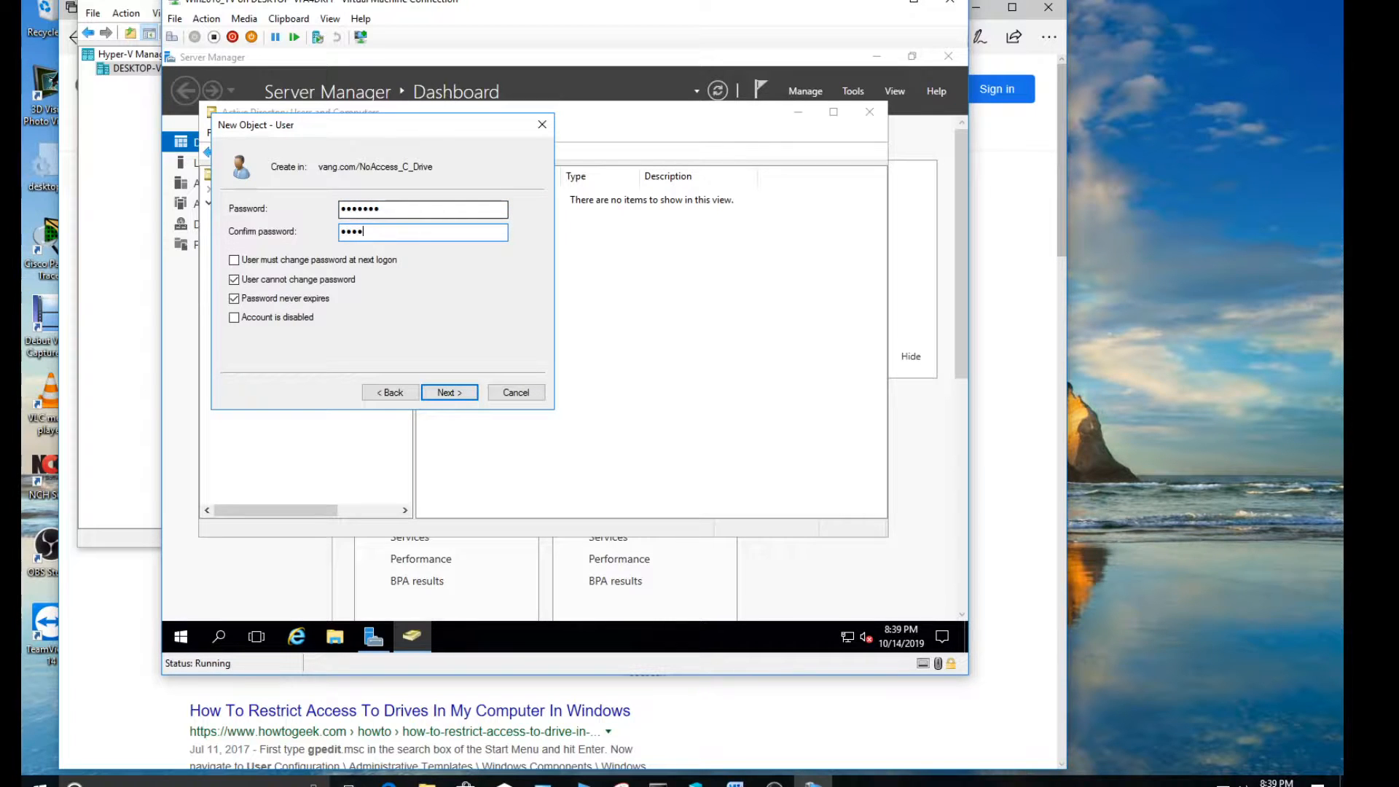
{"action": "type", "text": "•••••••"}
{"action": "key", "text": "Return"}
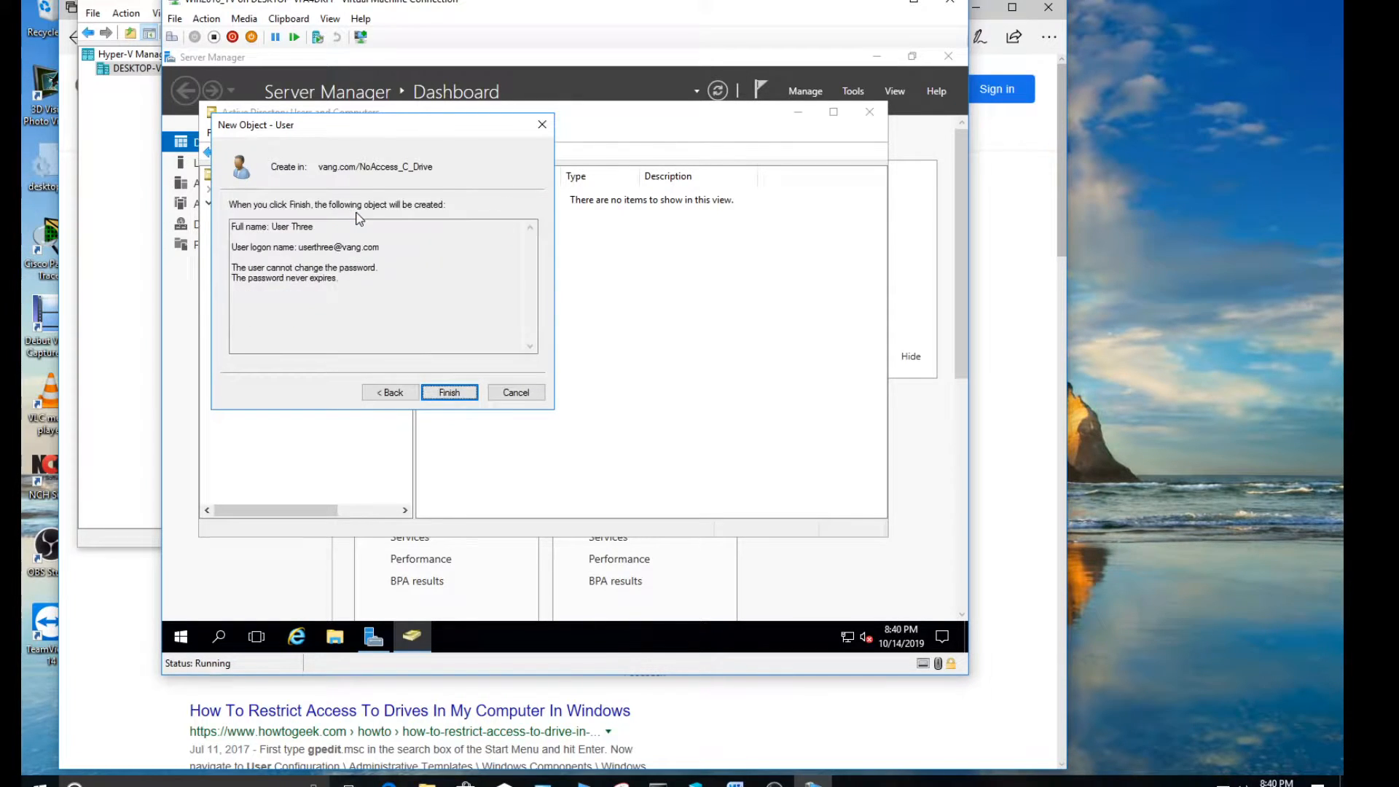
{"action": "left_click", "coordinate": [450, 393]}
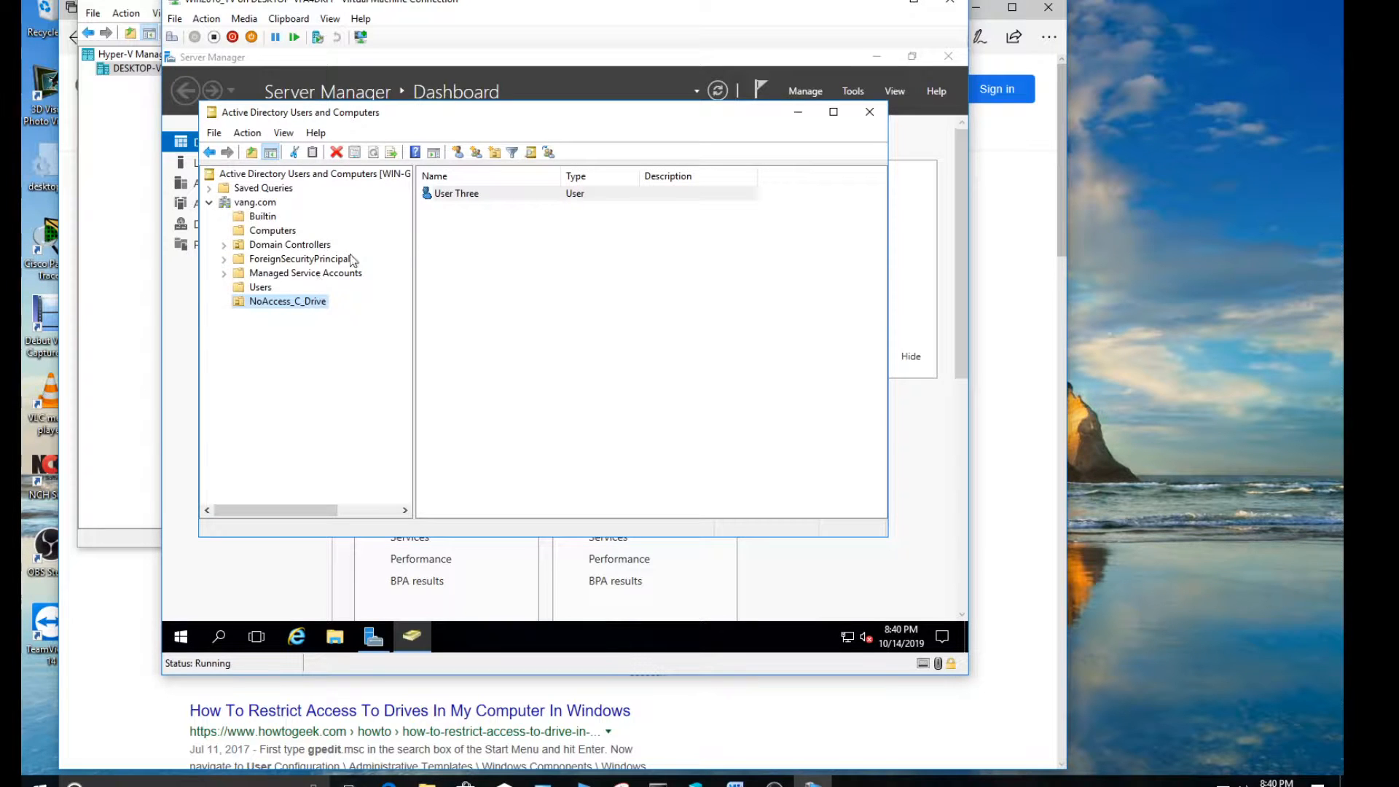
Move the User One account from the Users container into the NoAccess_C_Drive organizational unit
{"action": "left_click", "coordinate": [260, 288]}
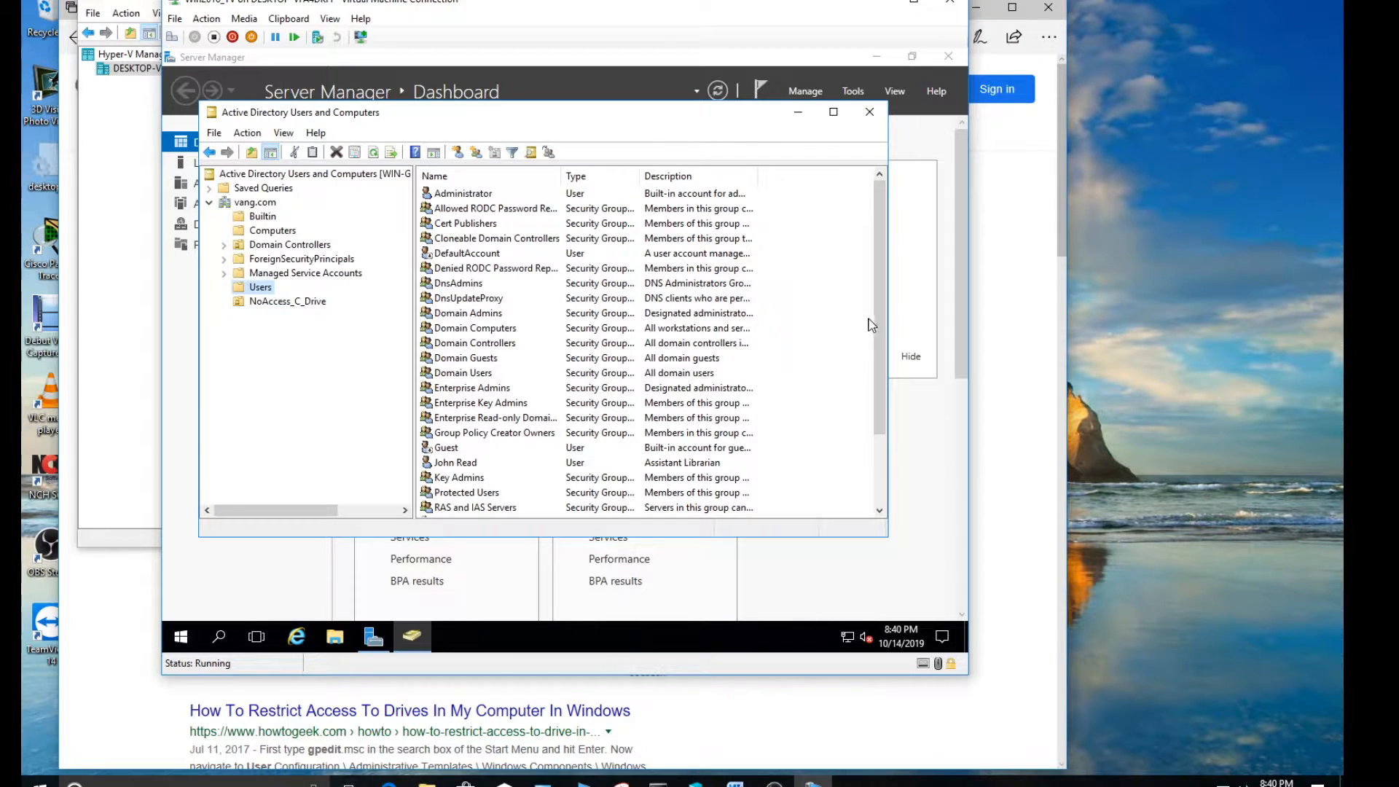
{"action": "scroll", "coordinate": [870, 364], "scroll_direction": "down", "scroll_amount": 2}
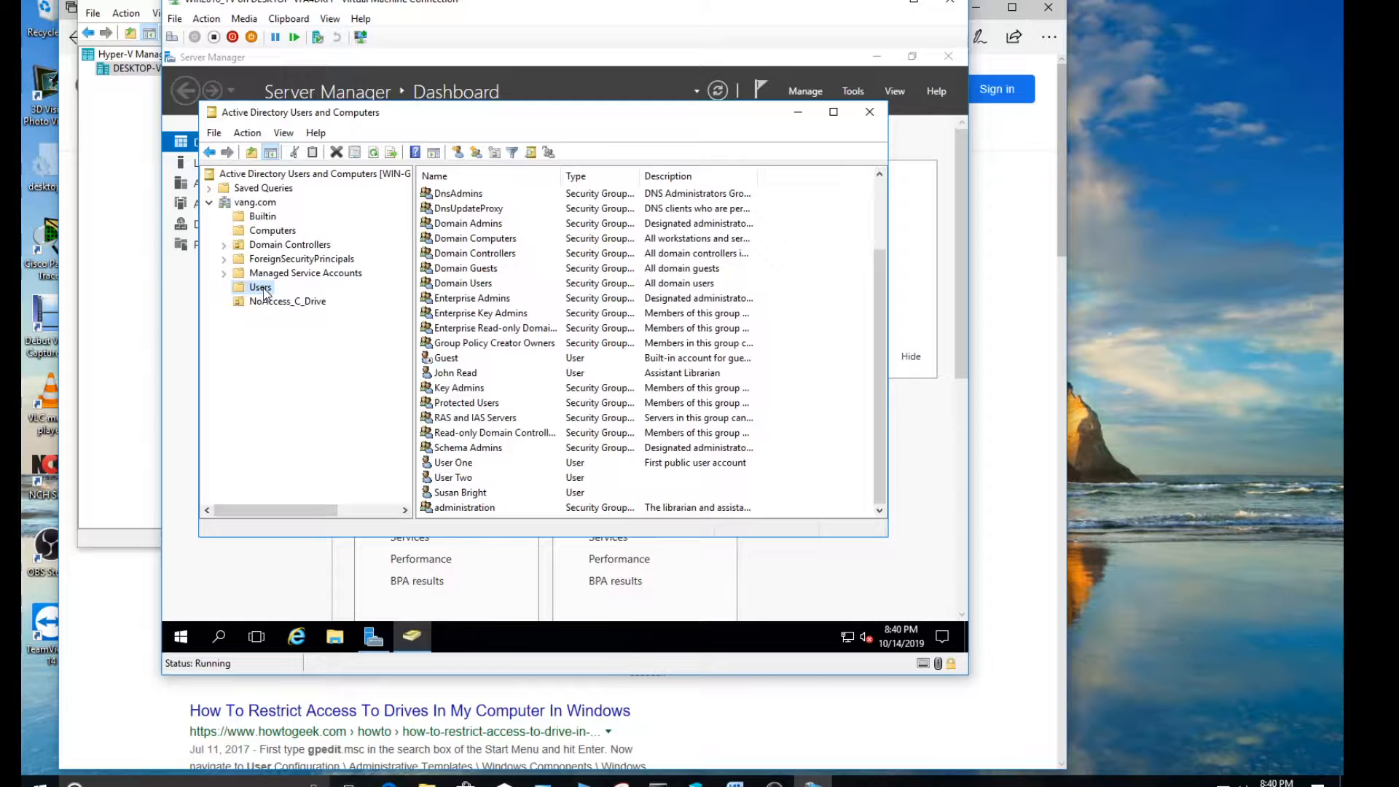
{"action": "right_click", "coordinate": [457, 467]}
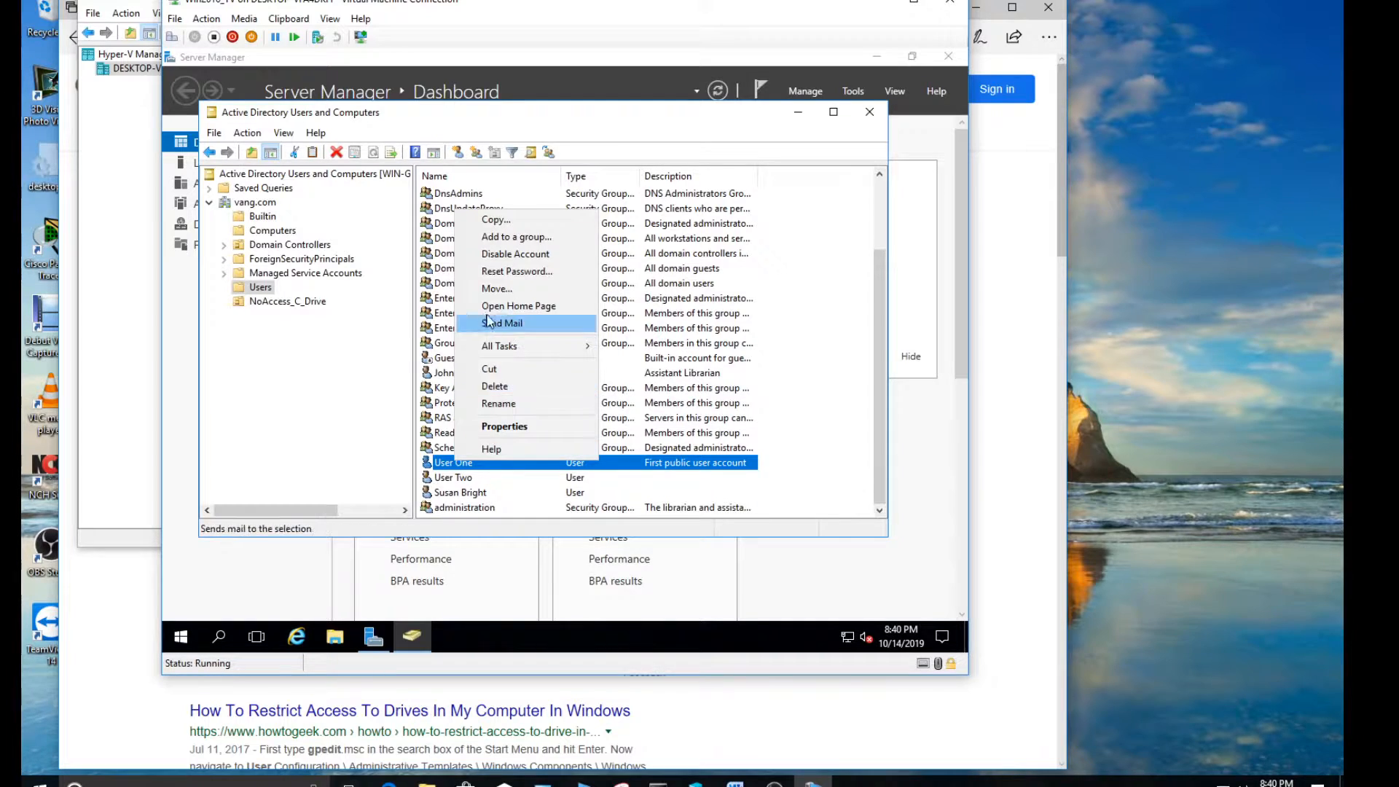
{"action": "left_click", "coordinate": [501, 288]}
{"action": "left_click", "coordinate": [340, 298]}
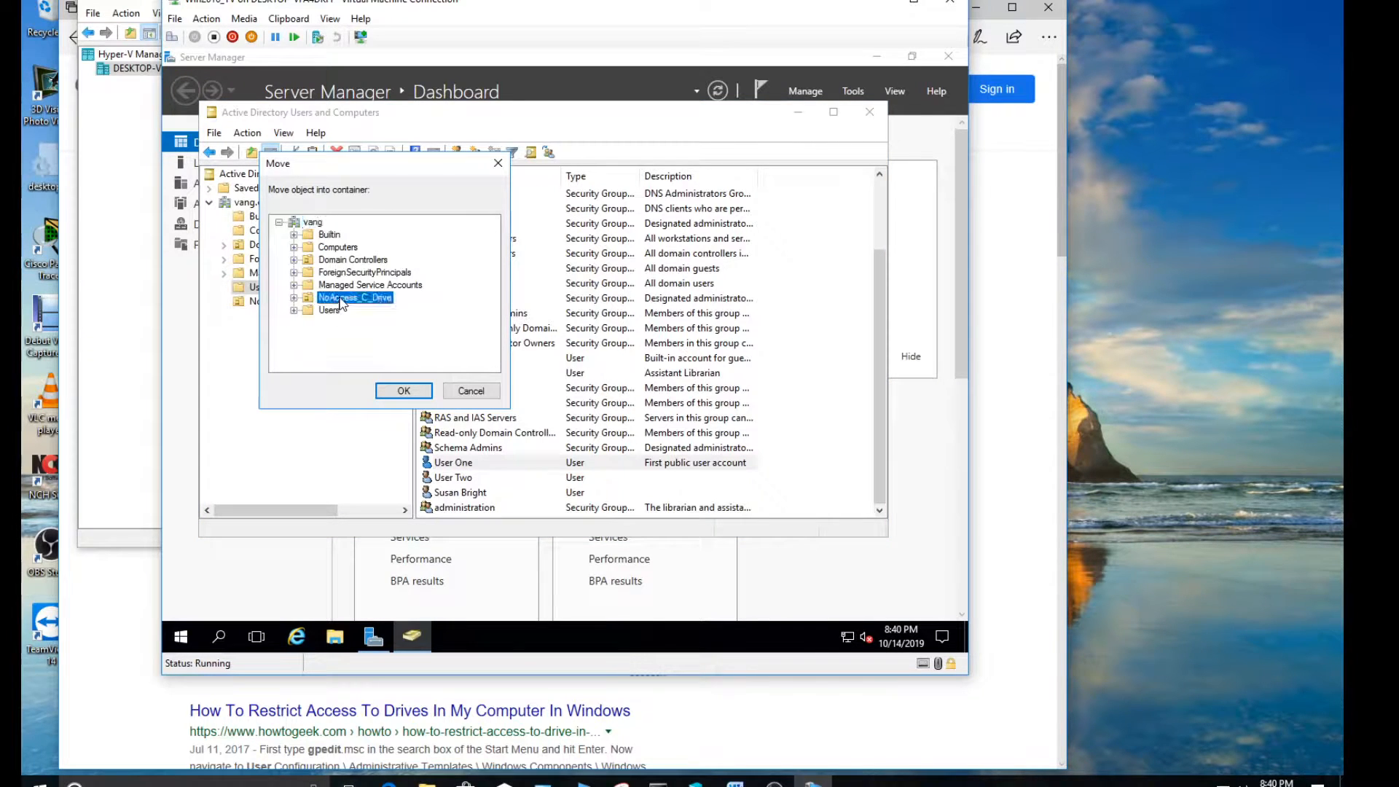
{"action": "left_click", "coordinate": [402, 391]}
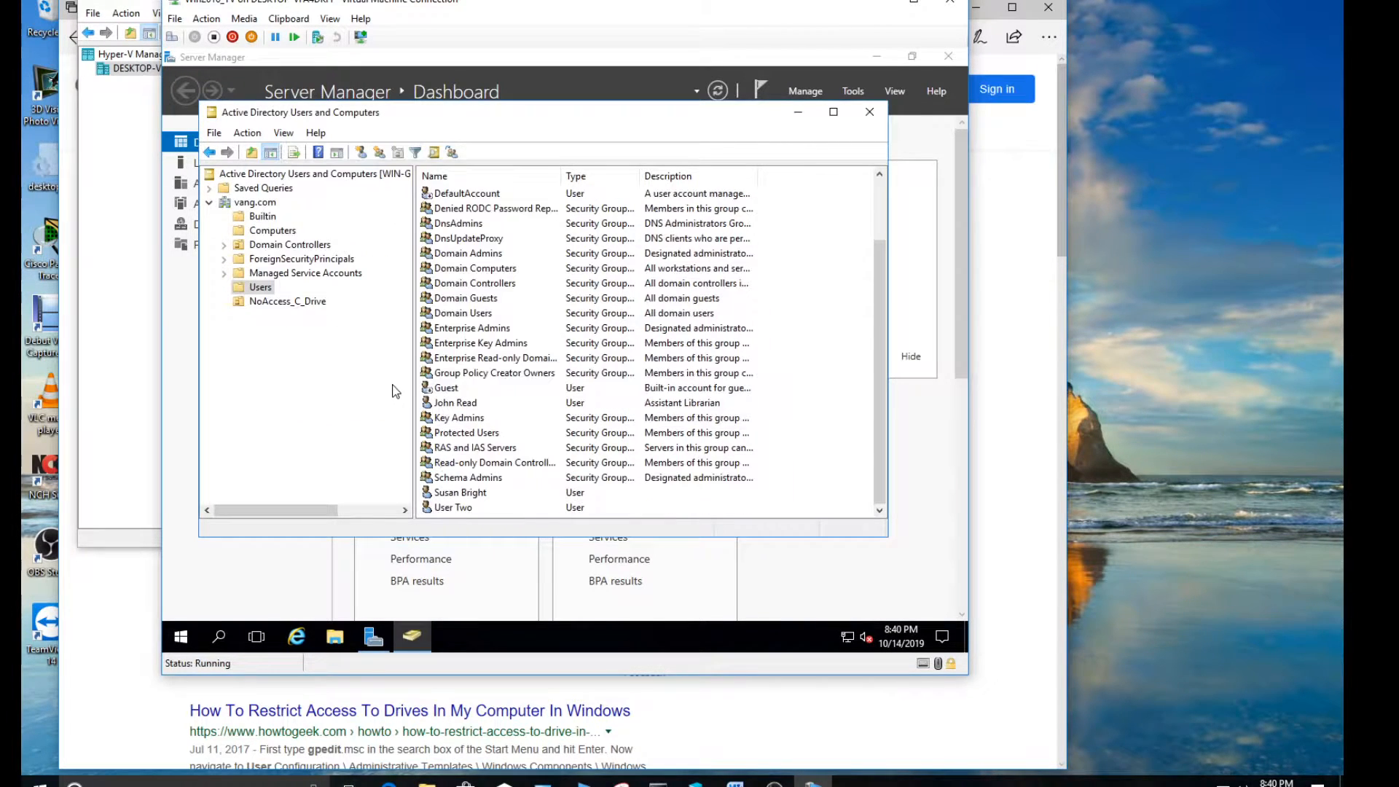
Move the User Two account from the Users container to NoAccess_C_Drive and display that organizational unit's contents
{"action": "right_click", "coordinate": [466, 511]}
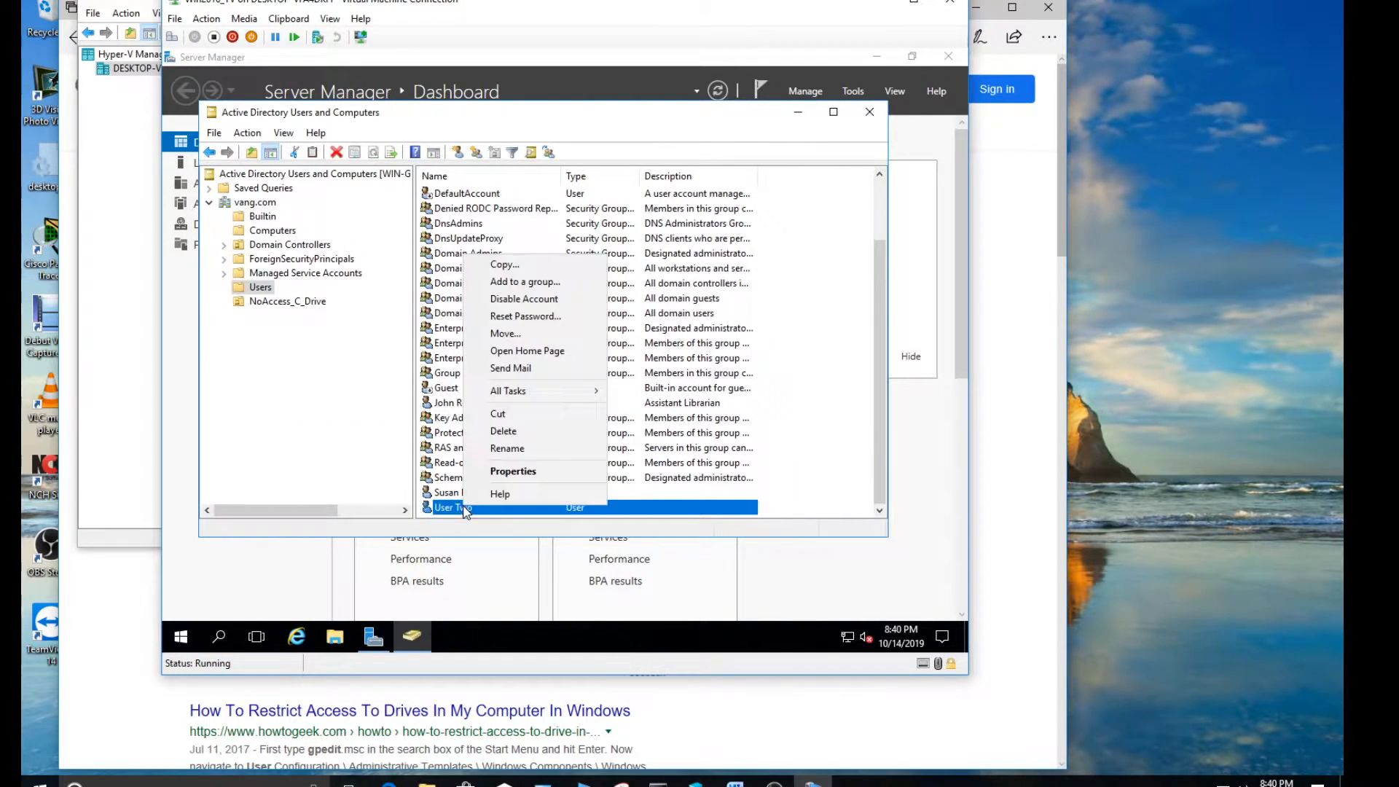
{"action": "left_click", "coordinate": [506, 335]}
{"action": "left_click", "coordinate": [364, 300]}
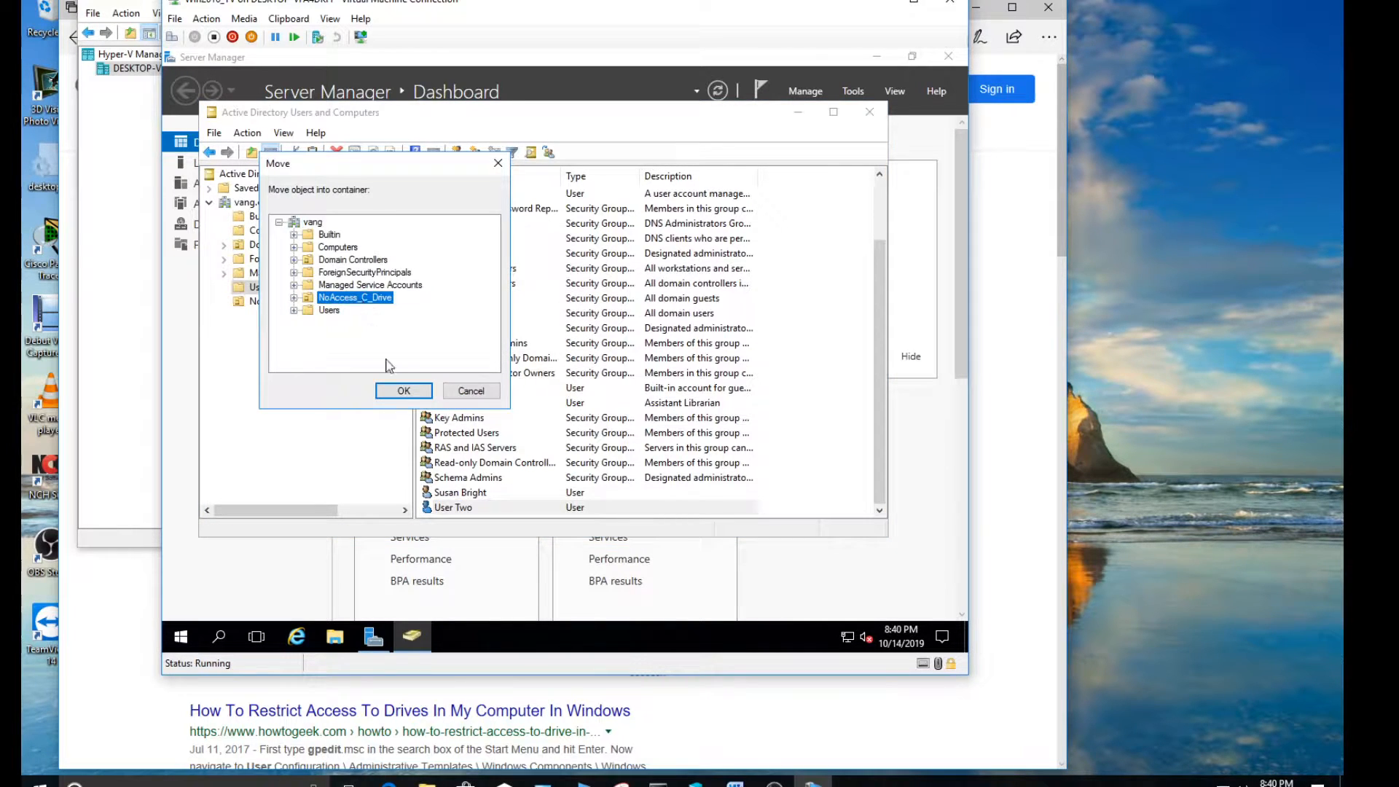
{"action": "left_click", "coordinate": [404, 390]}
{"action": "left_click", "coordinate": [301, 300]}
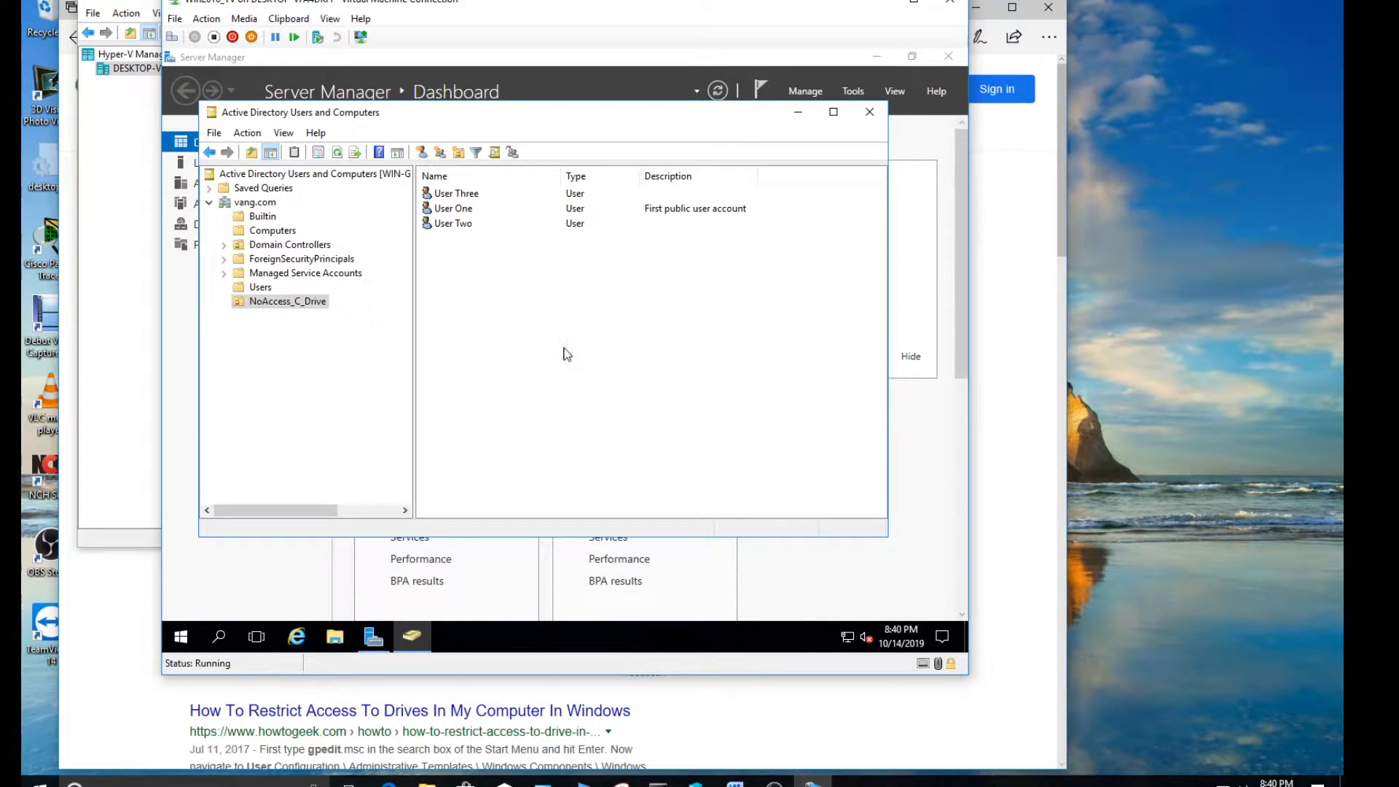
Check the steps list in the Group Policy Management.docx Word document for the name of the policy to create
{"action": "left_click", "coordinate": [734, 783]}
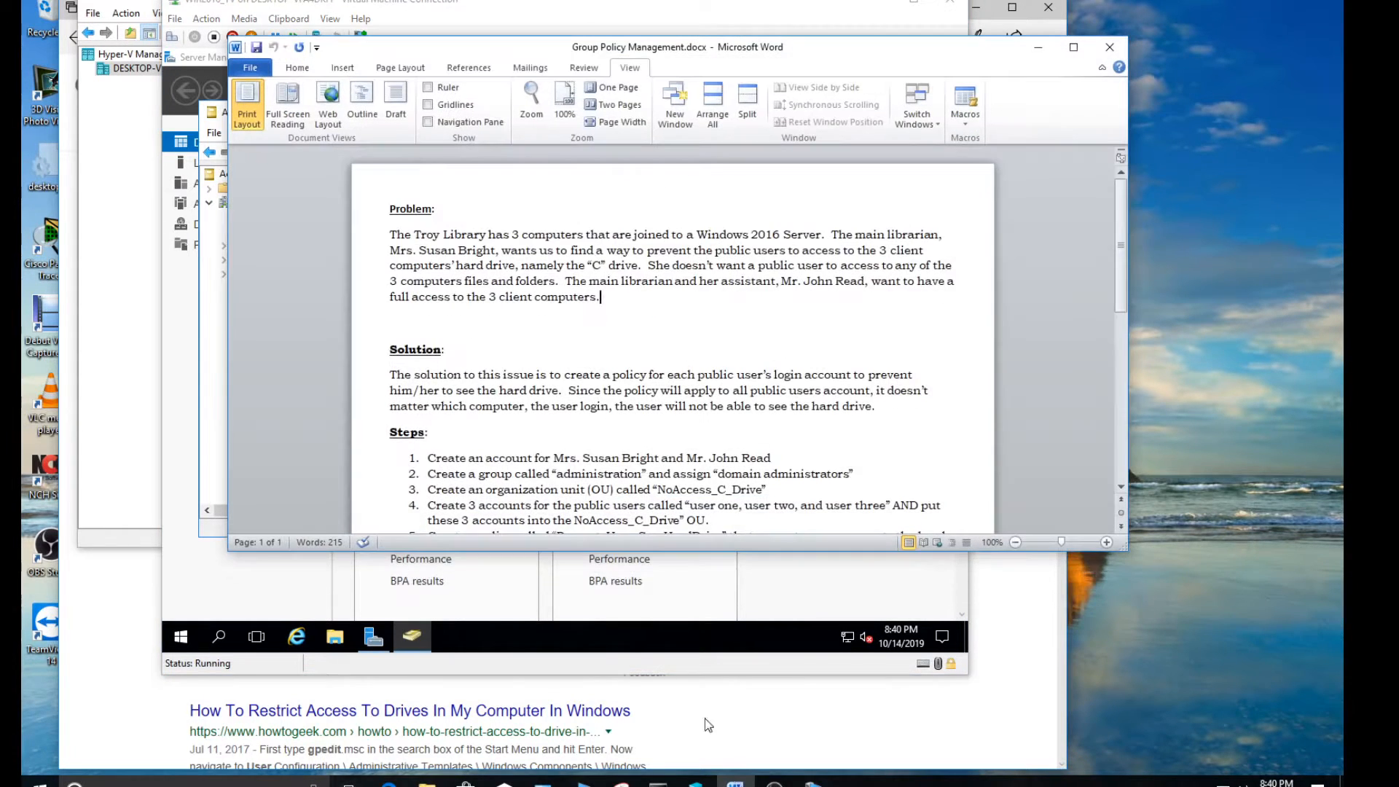
{"action": "scroll", "coordinate": [677, 506], "scroll_direction": "down", "scroll_amount": 2}
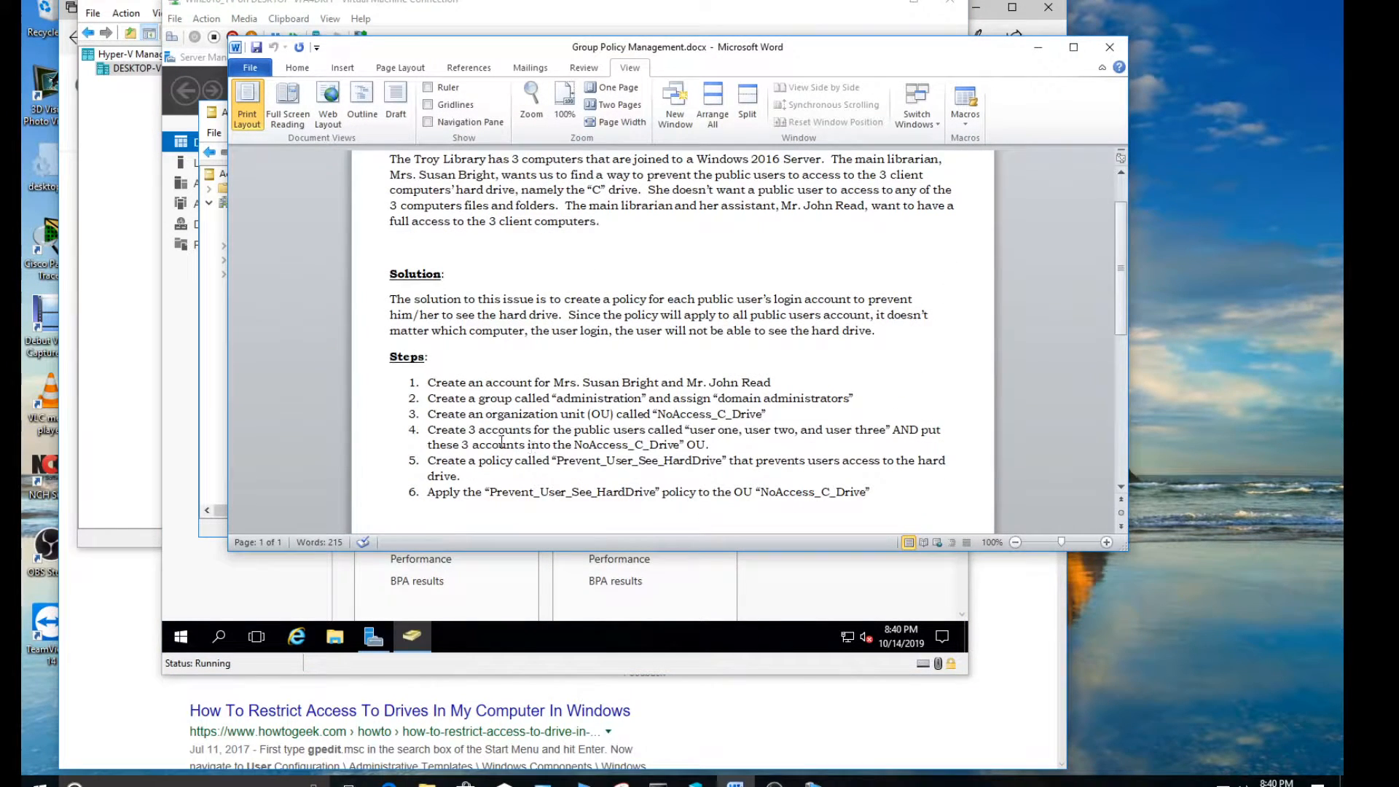
{"action": "left_click_drag", "start_coordinate": [429, 461], "coordinate": [703, 469]}
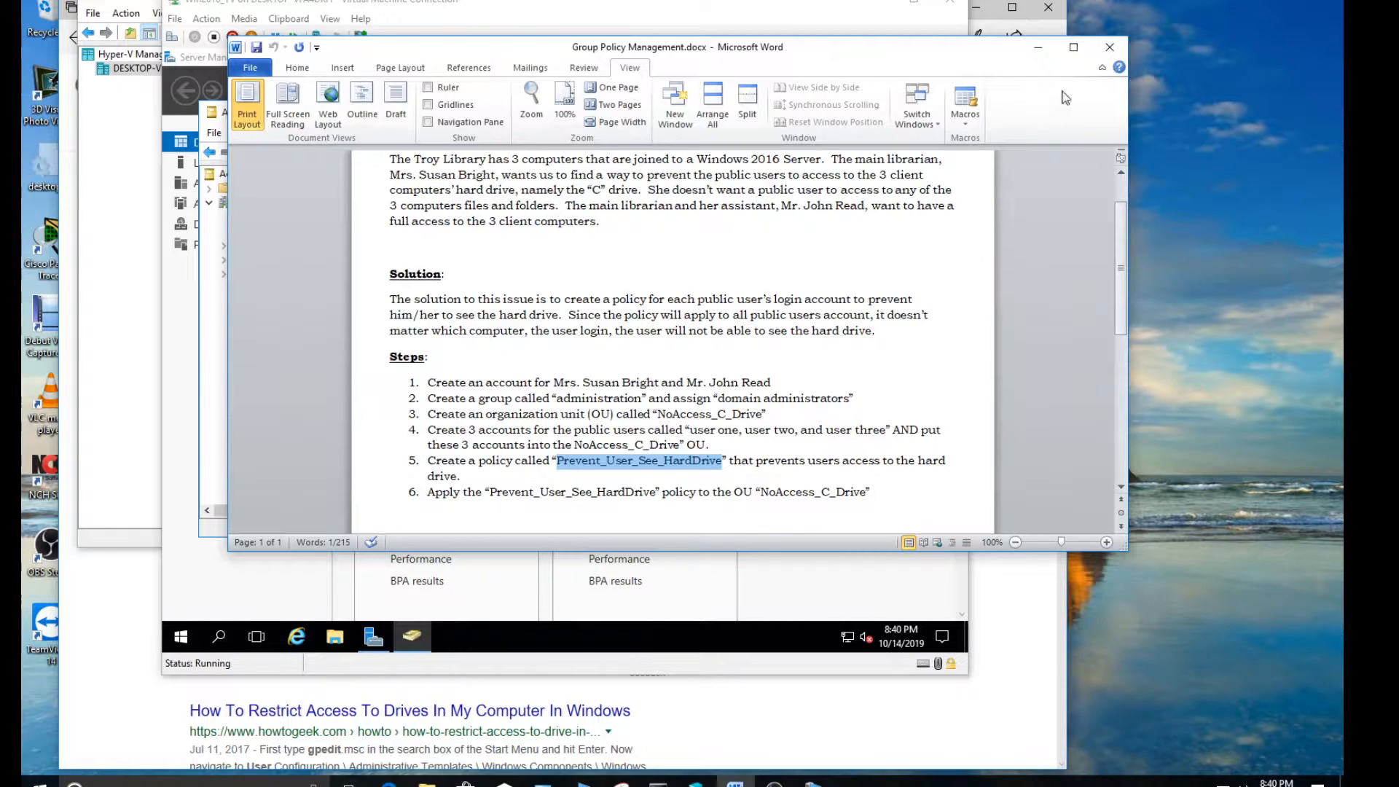
{"action": "left_click", "coordinate": [1039, 47]}
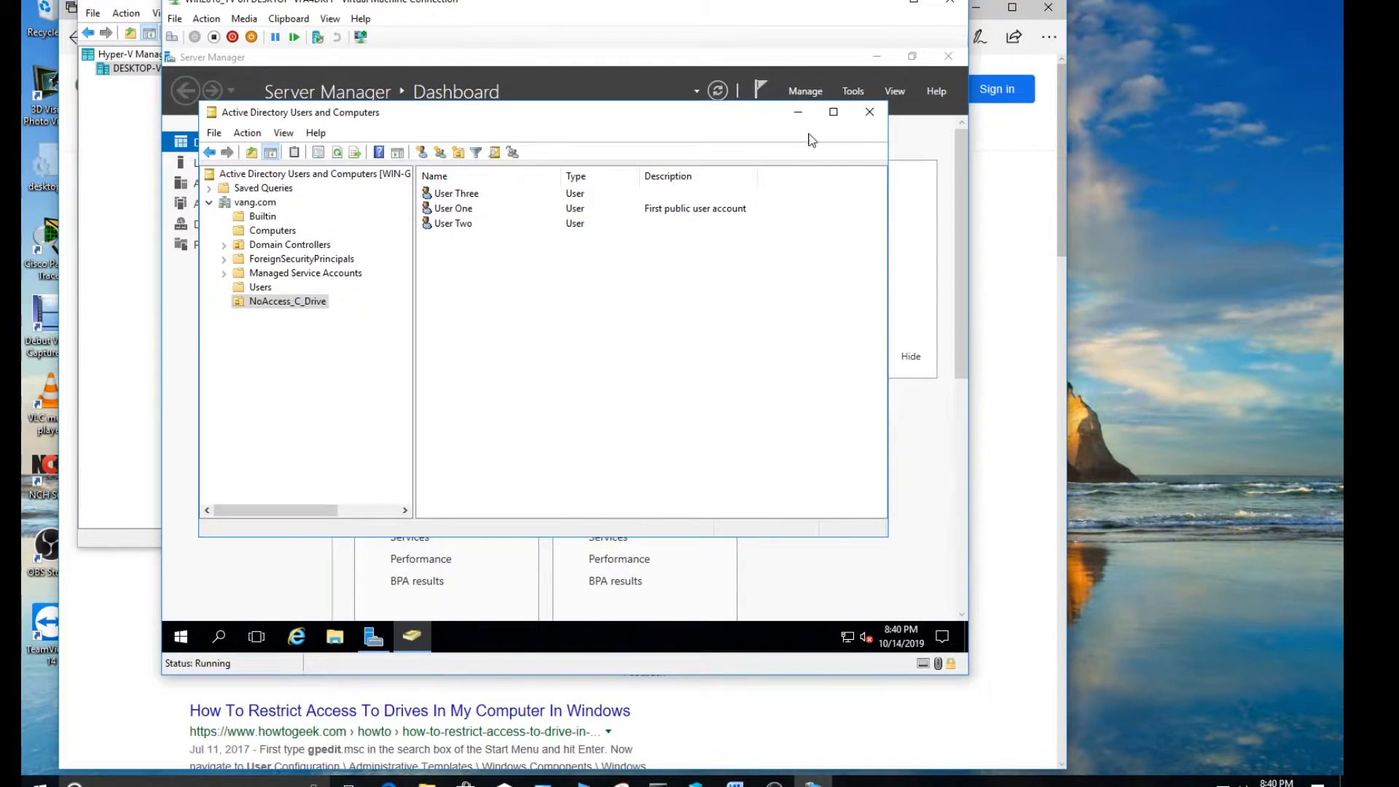
Open Group Policy Management from Server Manager and arrange its window beside the Active Directory Users and Computers tree
{"action": "left_click", "coordinate": [819, 66]}
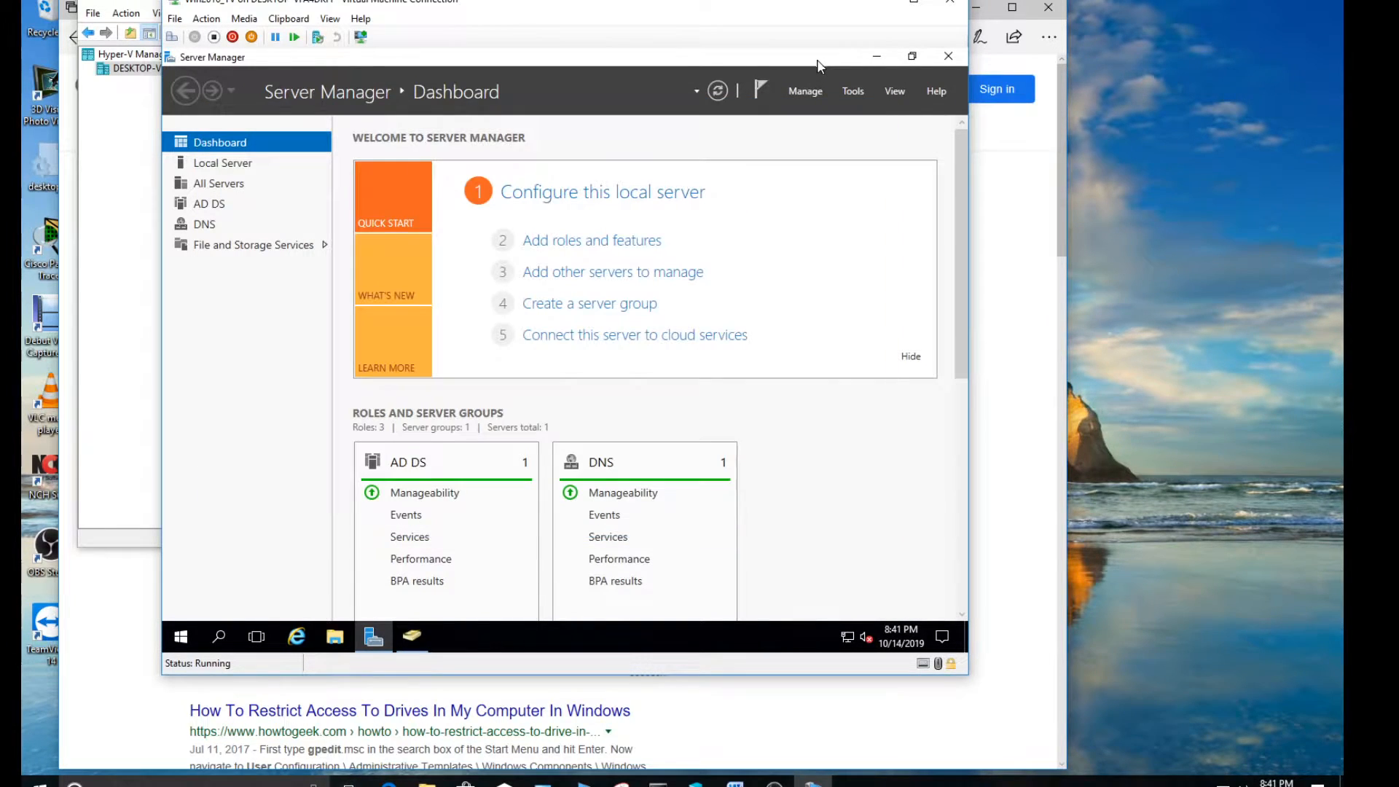
{"action": "left_click", "coordinate": [854, 93]}
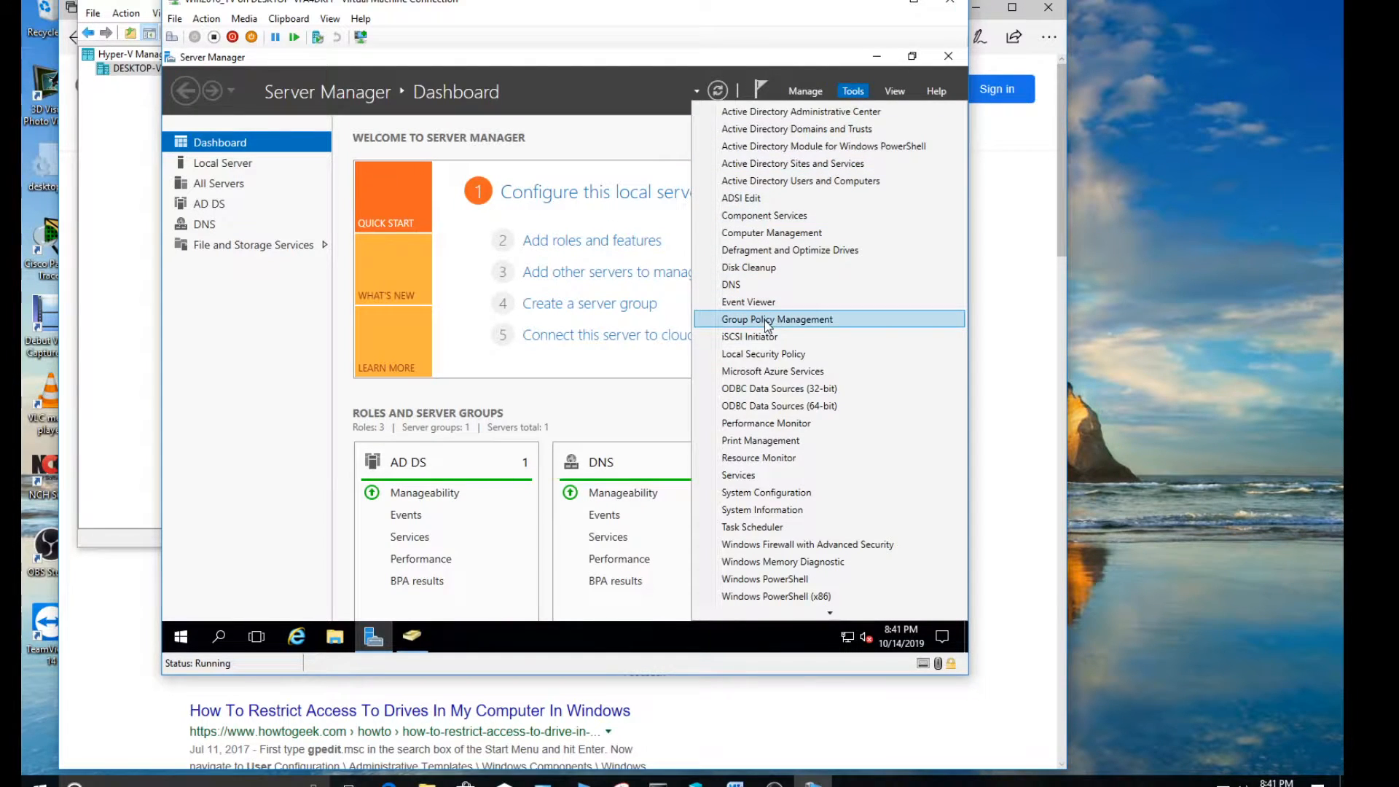
{"action": "left_click", "coordinate": [854, 91]}
{"action": "left_click", "coordinate": [854, 91]}
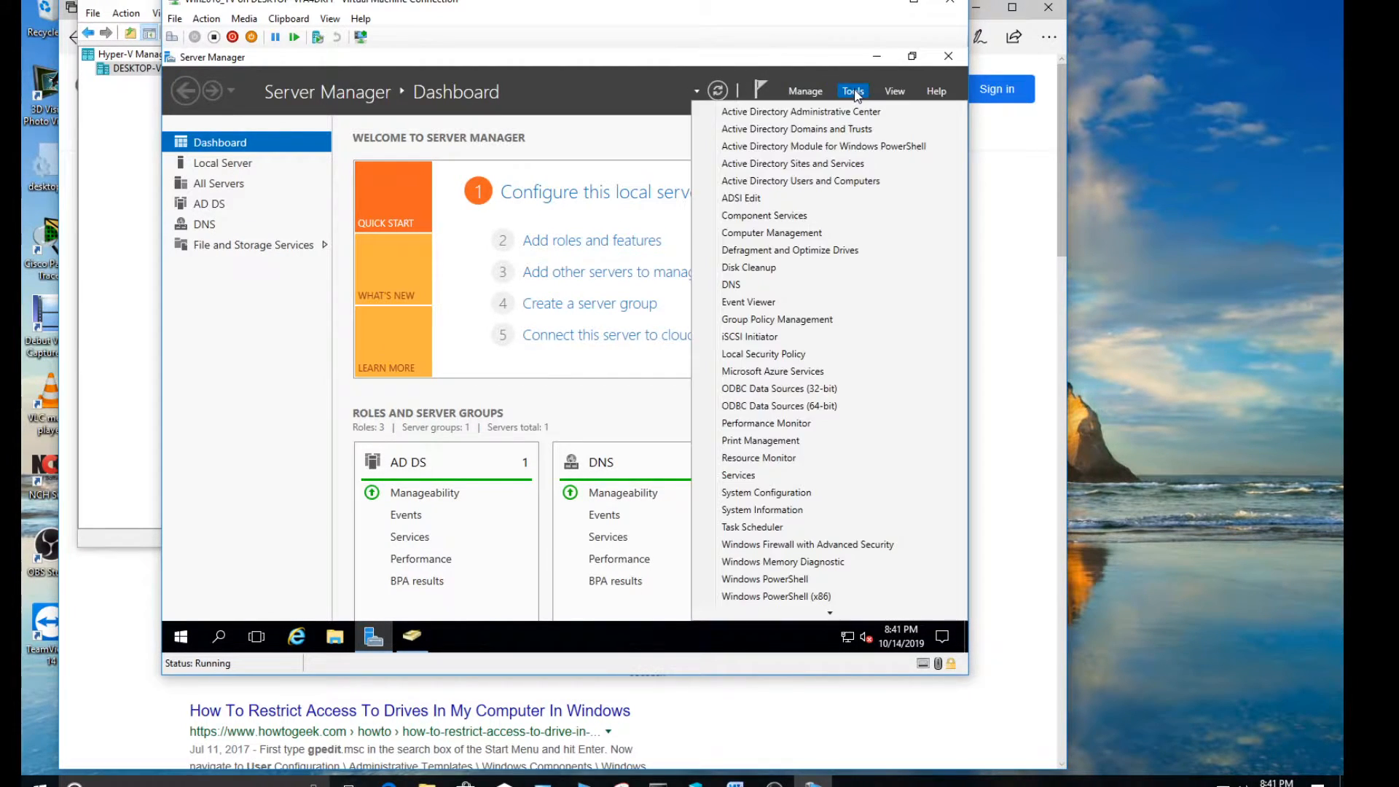
{"action": "left_click", "coordinate": [788, 323]}
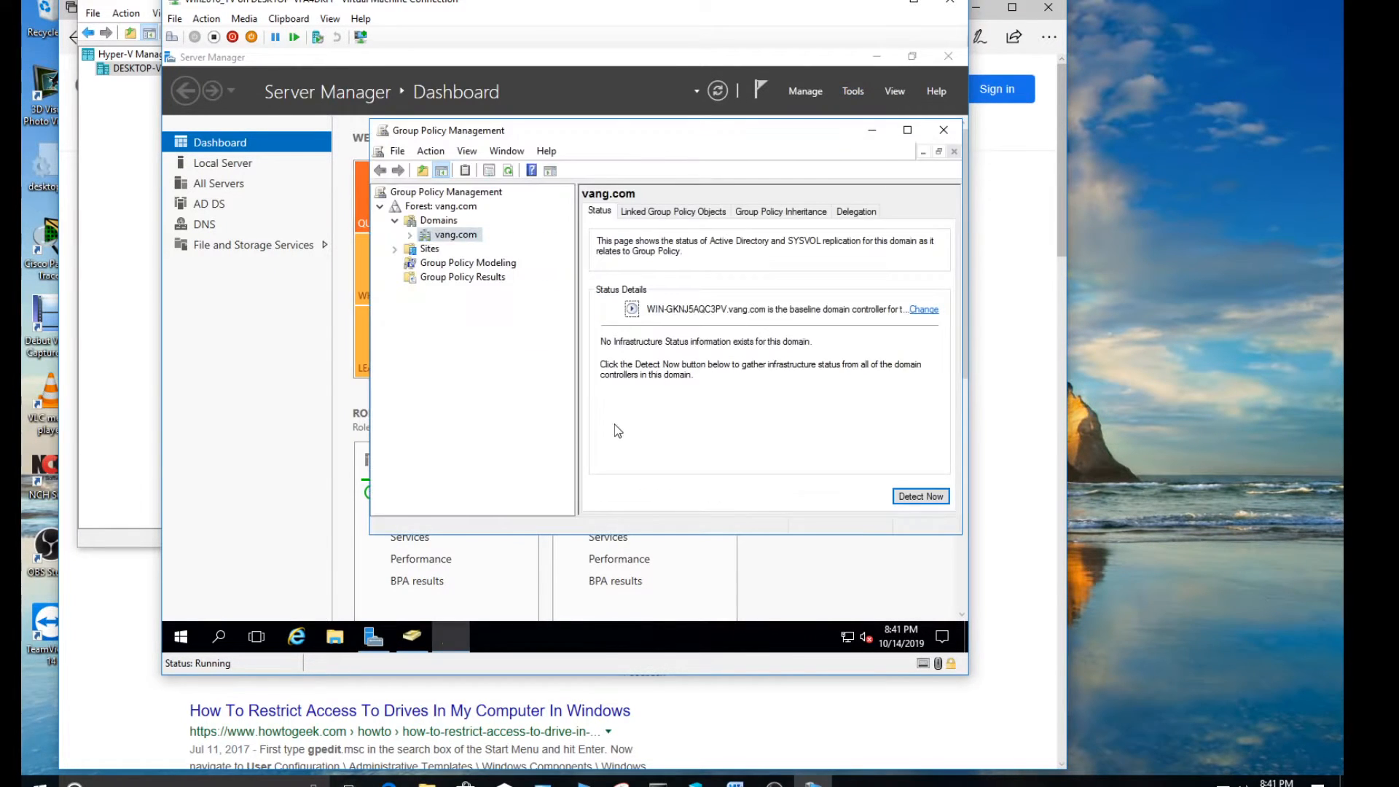
{"action": "left_click", "coordinate": [412, 636]}
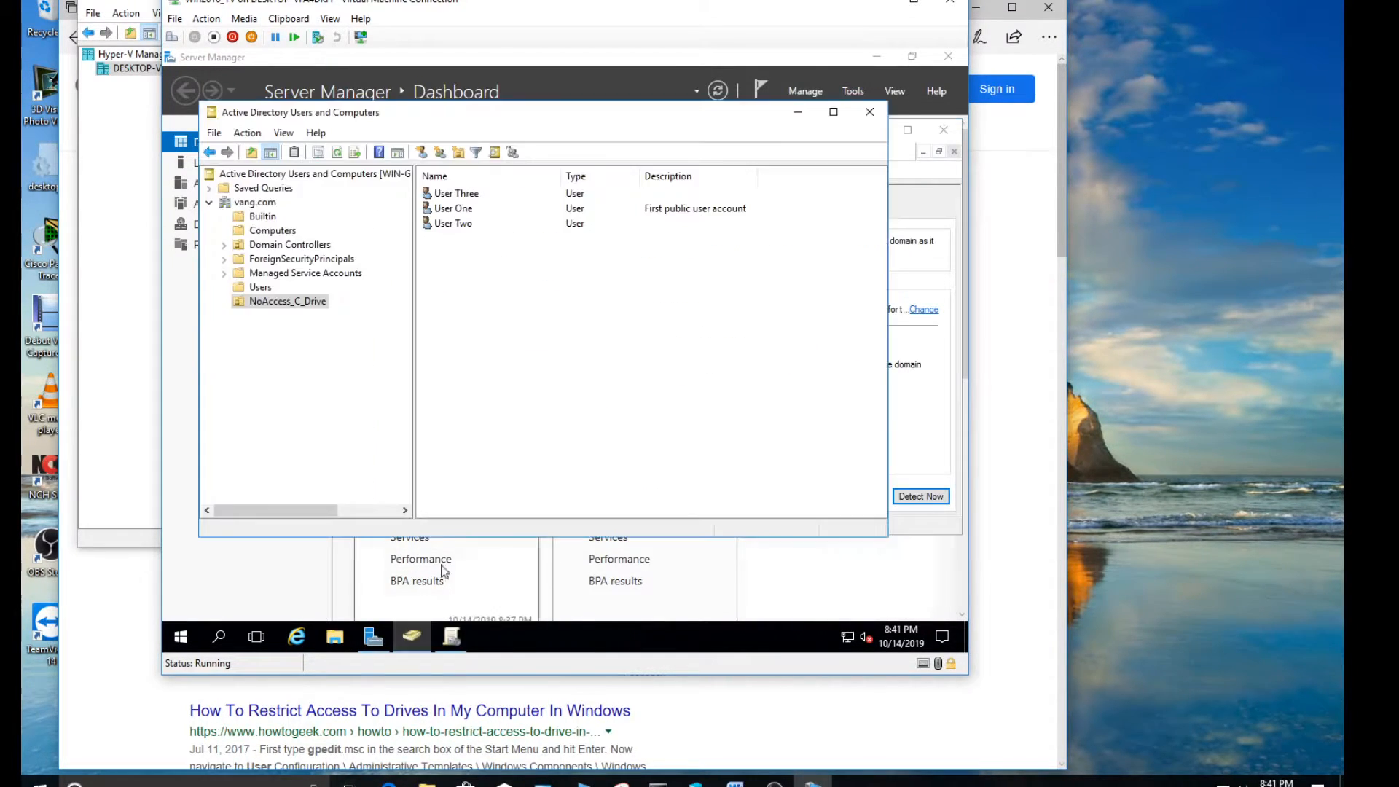
{"action": "left_click", "coordinate": [909, 292]}
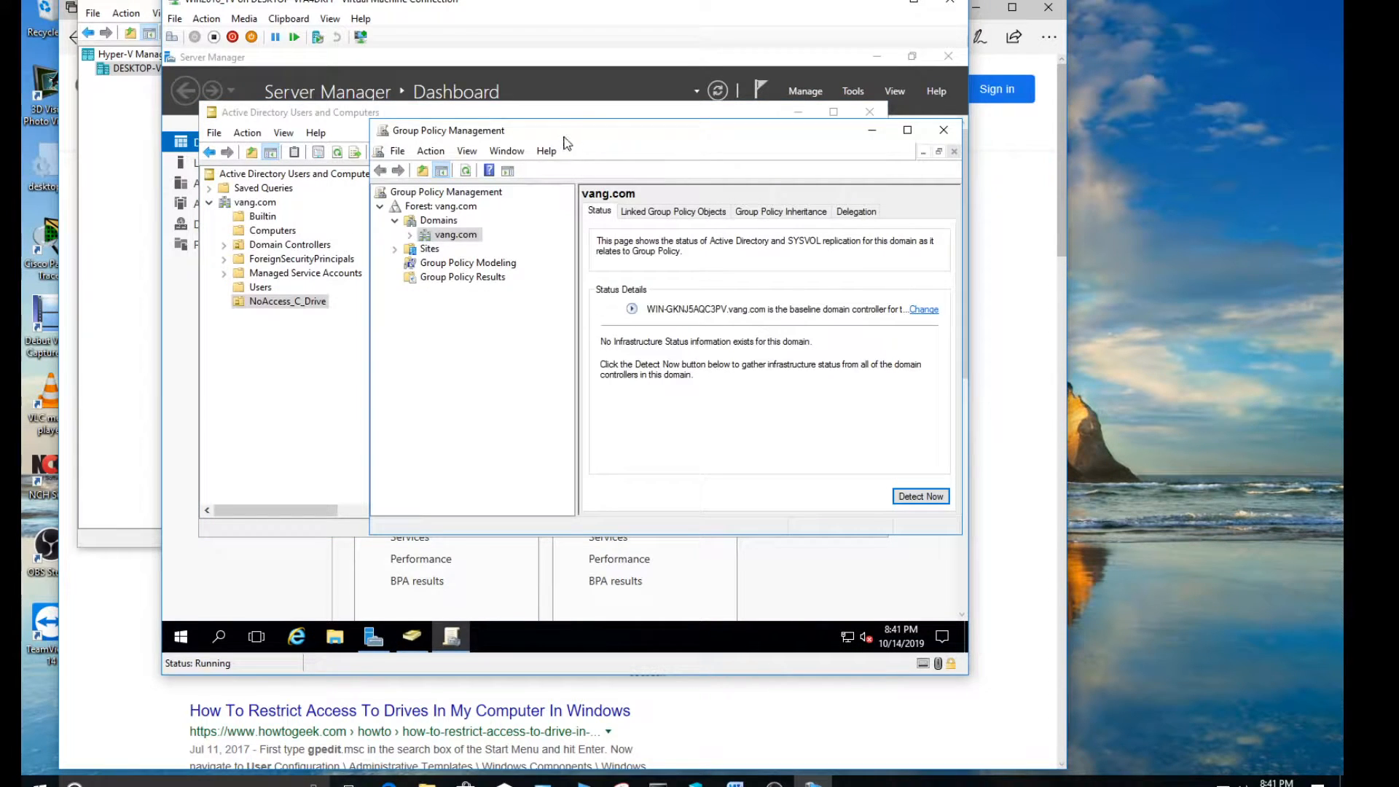
{"action": "left_click_drag", "start_coordinate": [568, 129], "coordinate": [565, 115]}
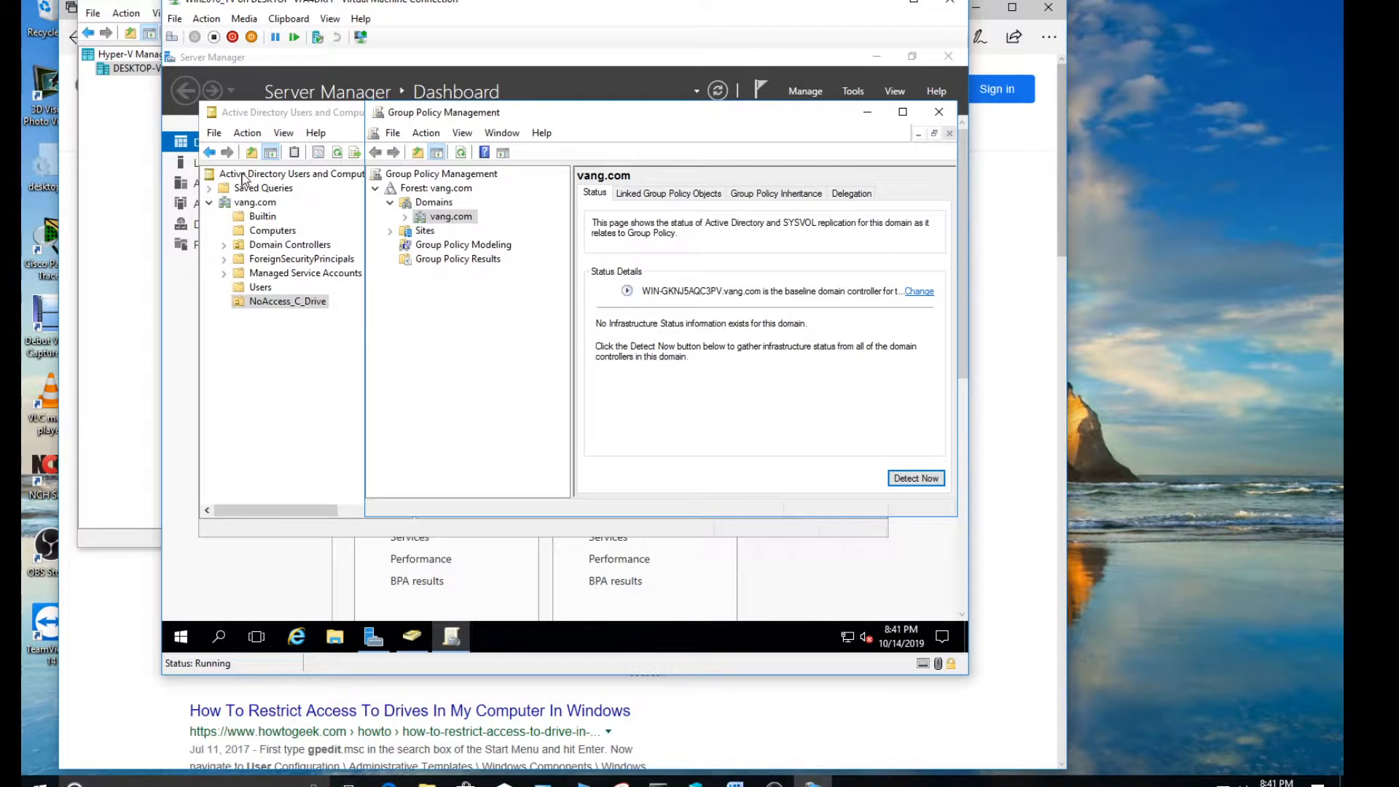
Create a group policy object named "Prevent_User_See_HardDrive" under vang.com's Group Policy Objects and widen the tree to show full names
{"action": "left_click", "coordinate": [405, 217]}
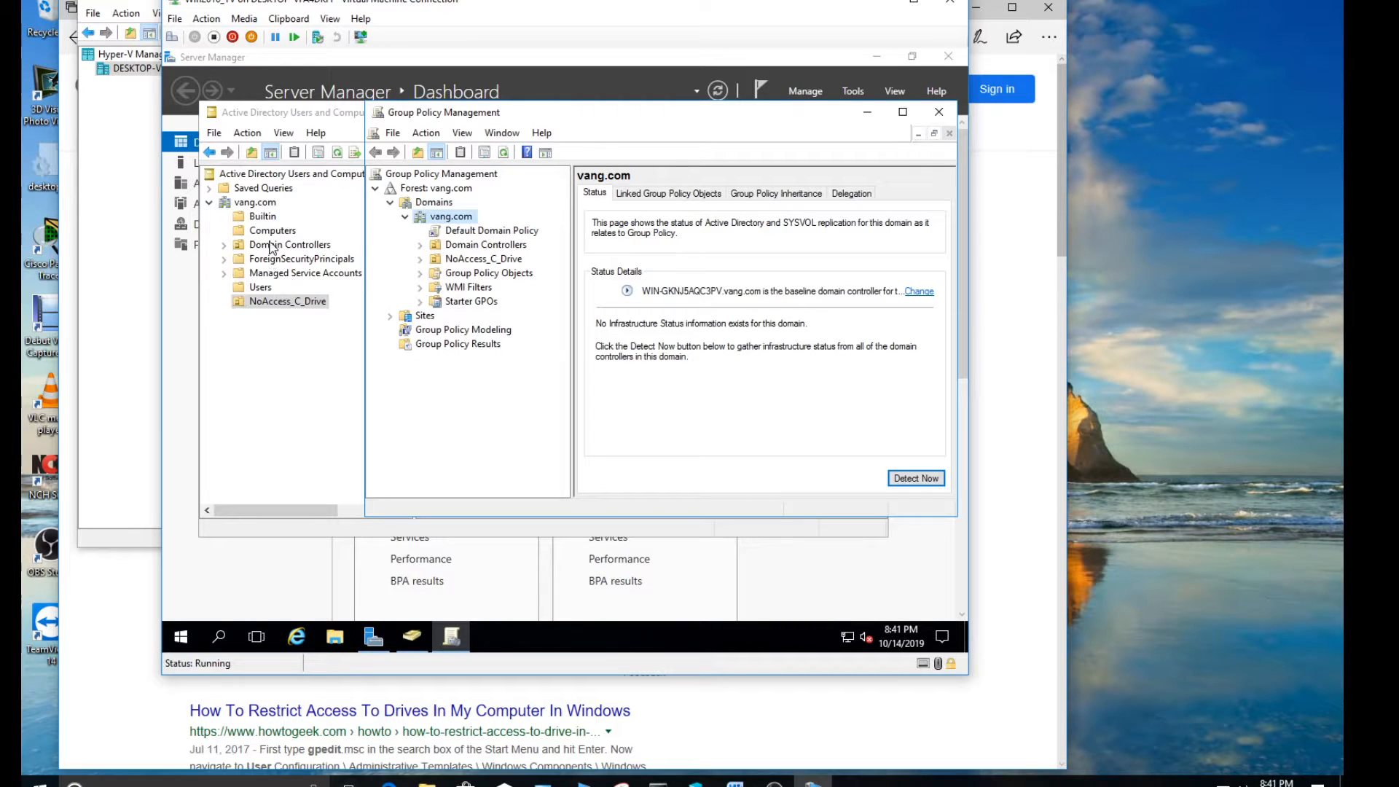
{"action": "left_click", "coordinate": [421, 275]}
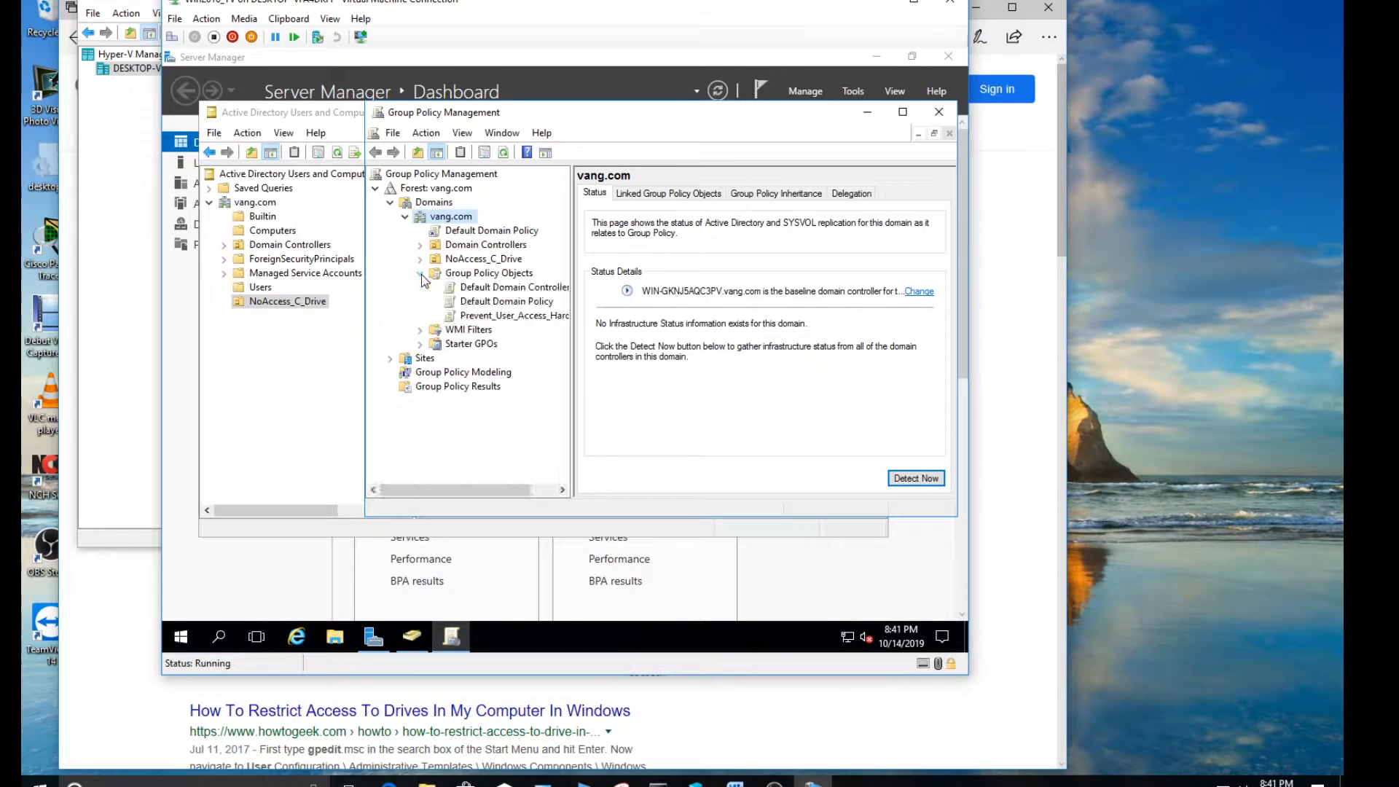
{"action": "right_click", "coordinate": [490, 280]}
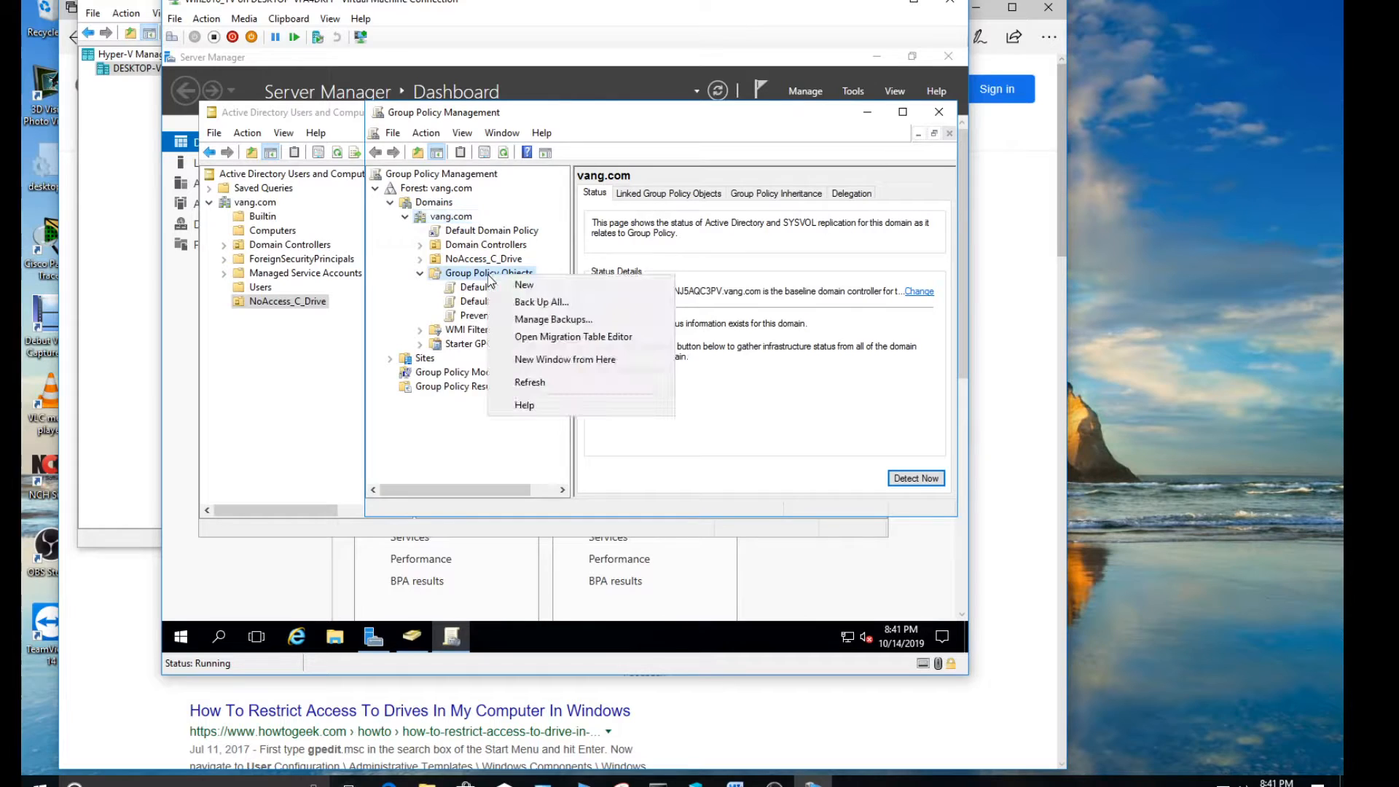
{"action": "left_click", "coordinate": [525, 285]}
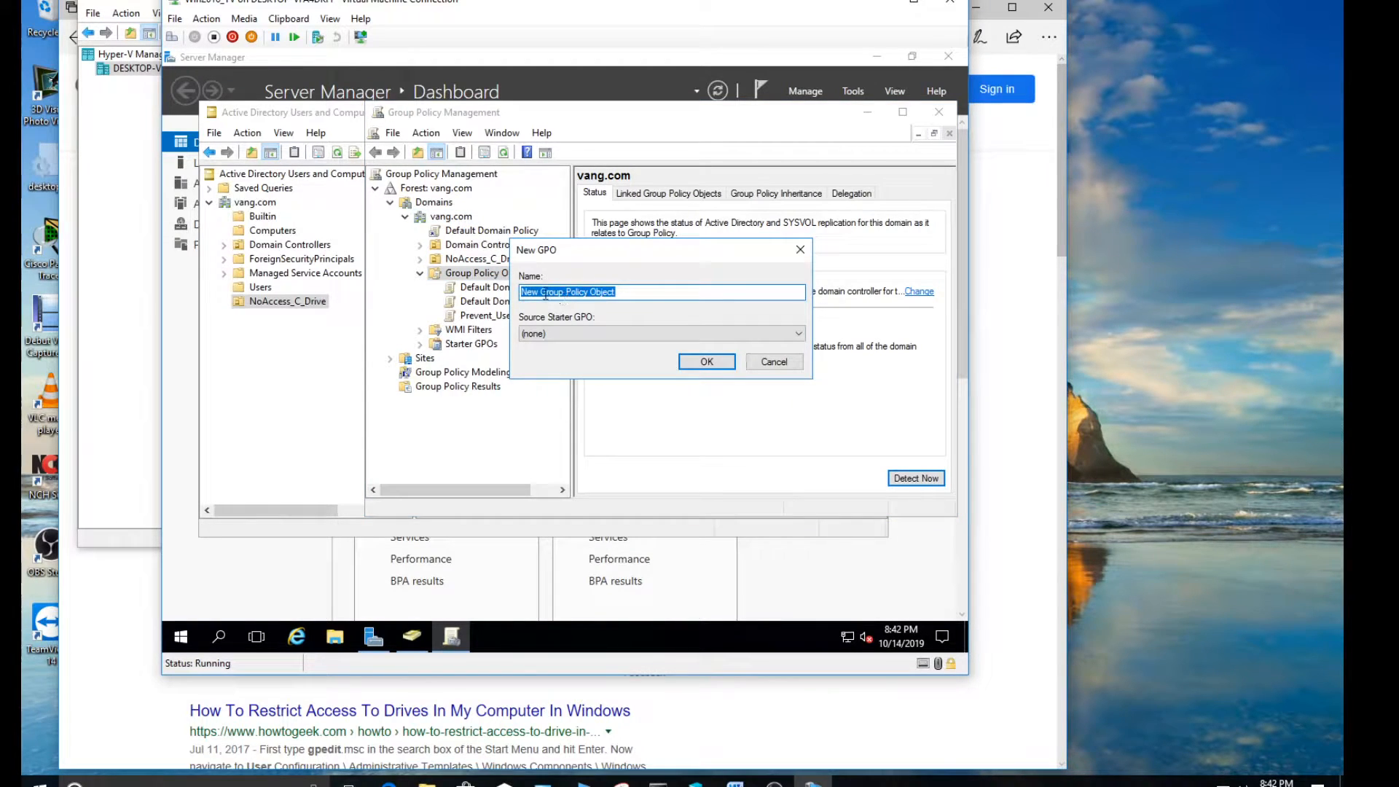
{"action": "type", "text": "Prevent_User_See_HardDrive"}
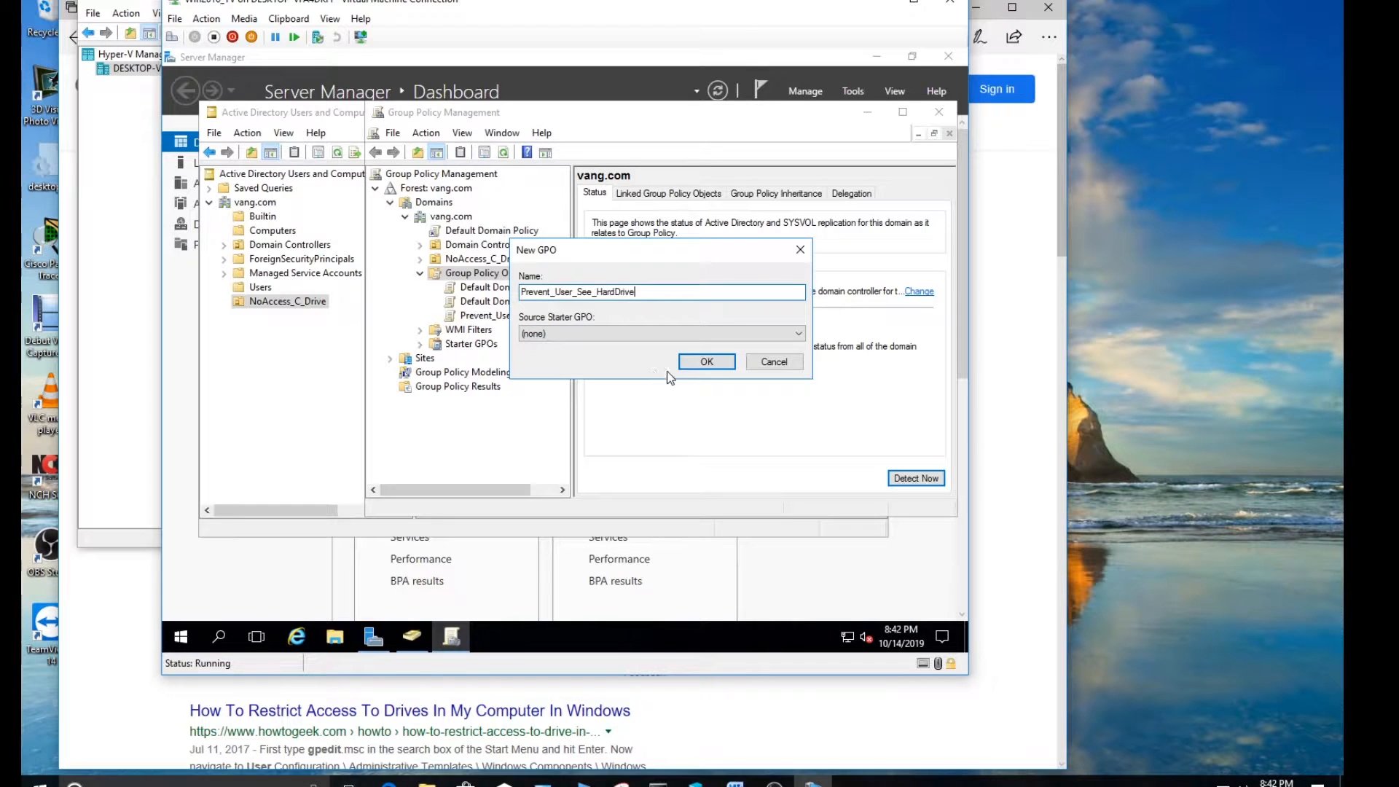
{"action": "left_click", "coordinate": [686, 362]}
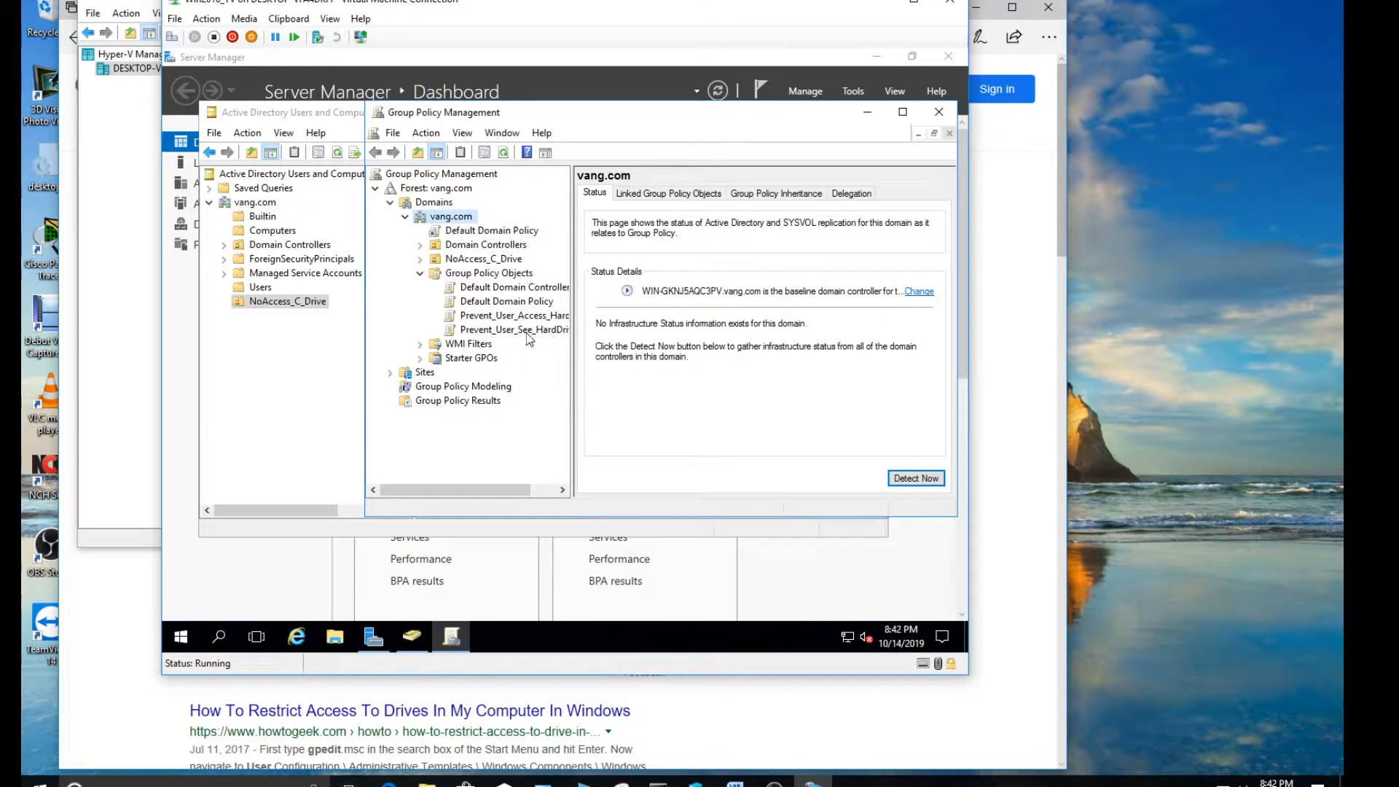
{"action": "left_click_drag", "start_coordinate": [573, 332], "coordinate": [602, 331]}
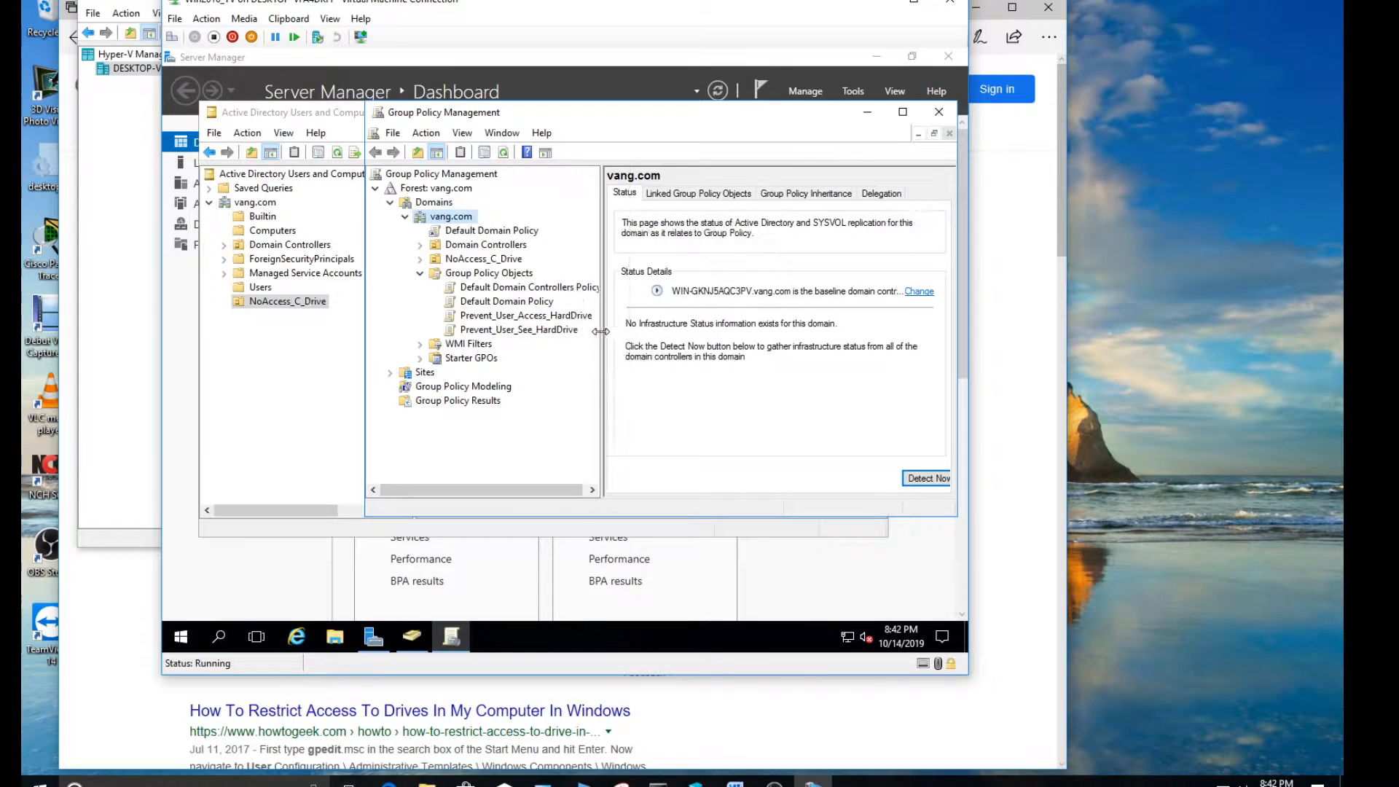
Delete the Prevent_User_Access_HardDrive group policy object and display the scope of Prevent_User_See_HardDrive
{"action": "right_click", "coordinate": [511, 317]}
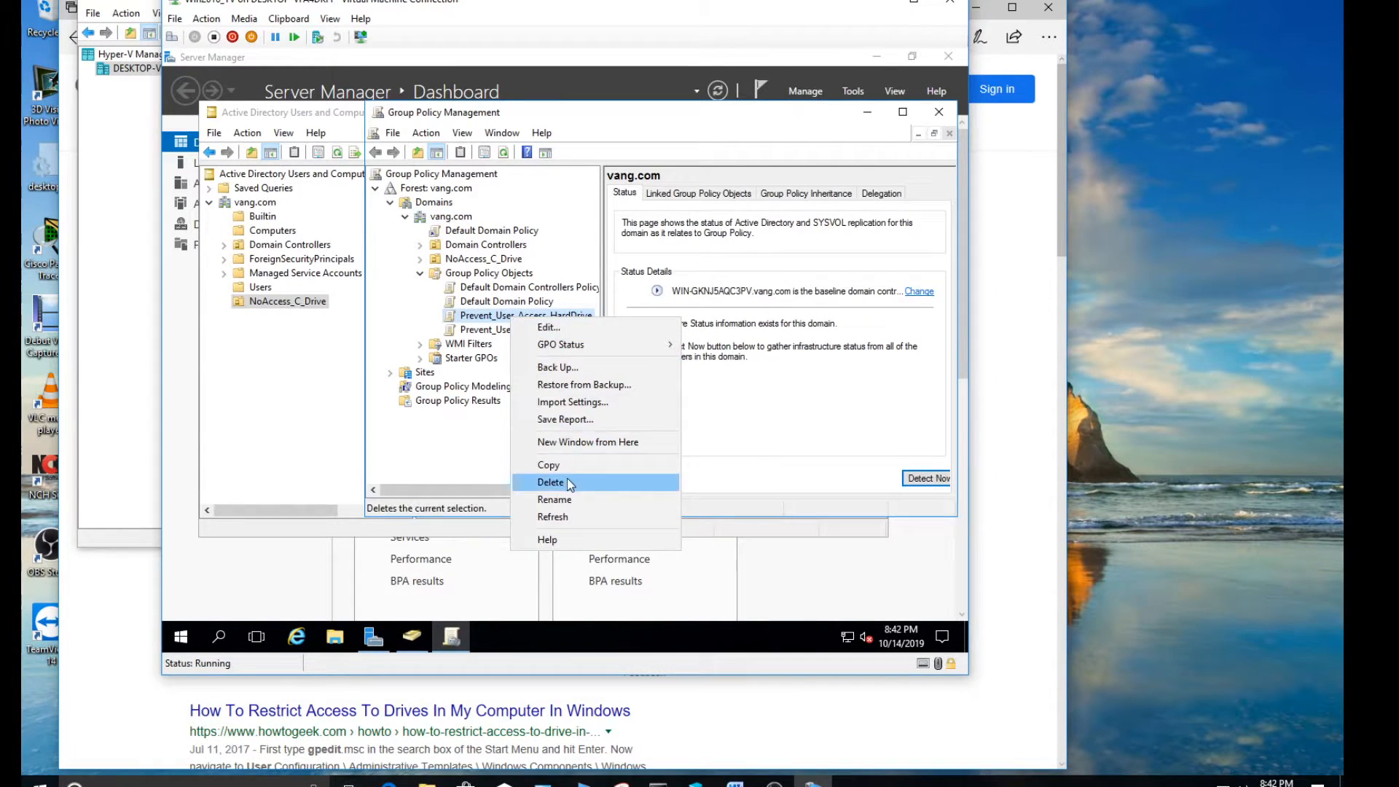
{"action": "left_click", "coordinate": [571, 483]}
{"action": "left_click", "coordinate": [611, 349]}
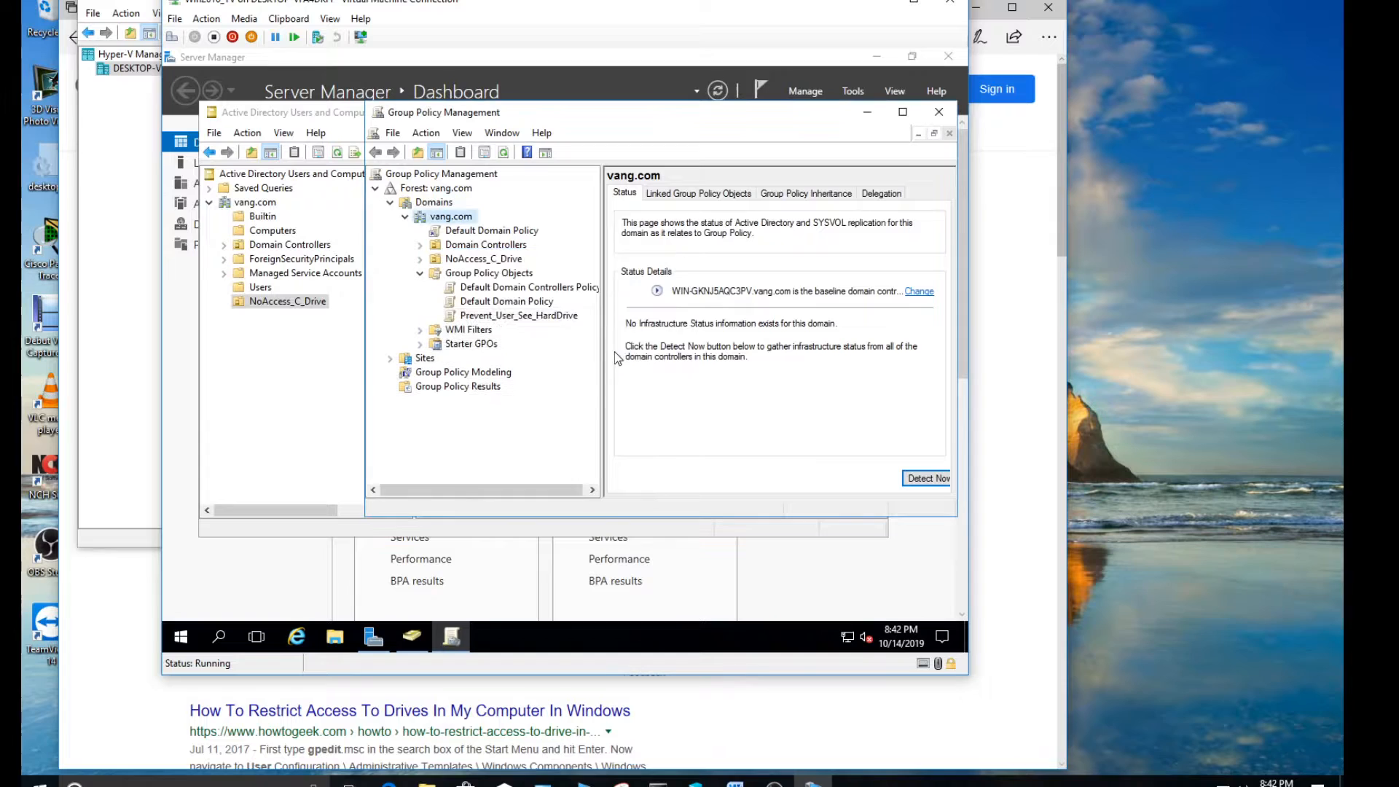
{"action": "left_click", "coordinate": [512, 318]}
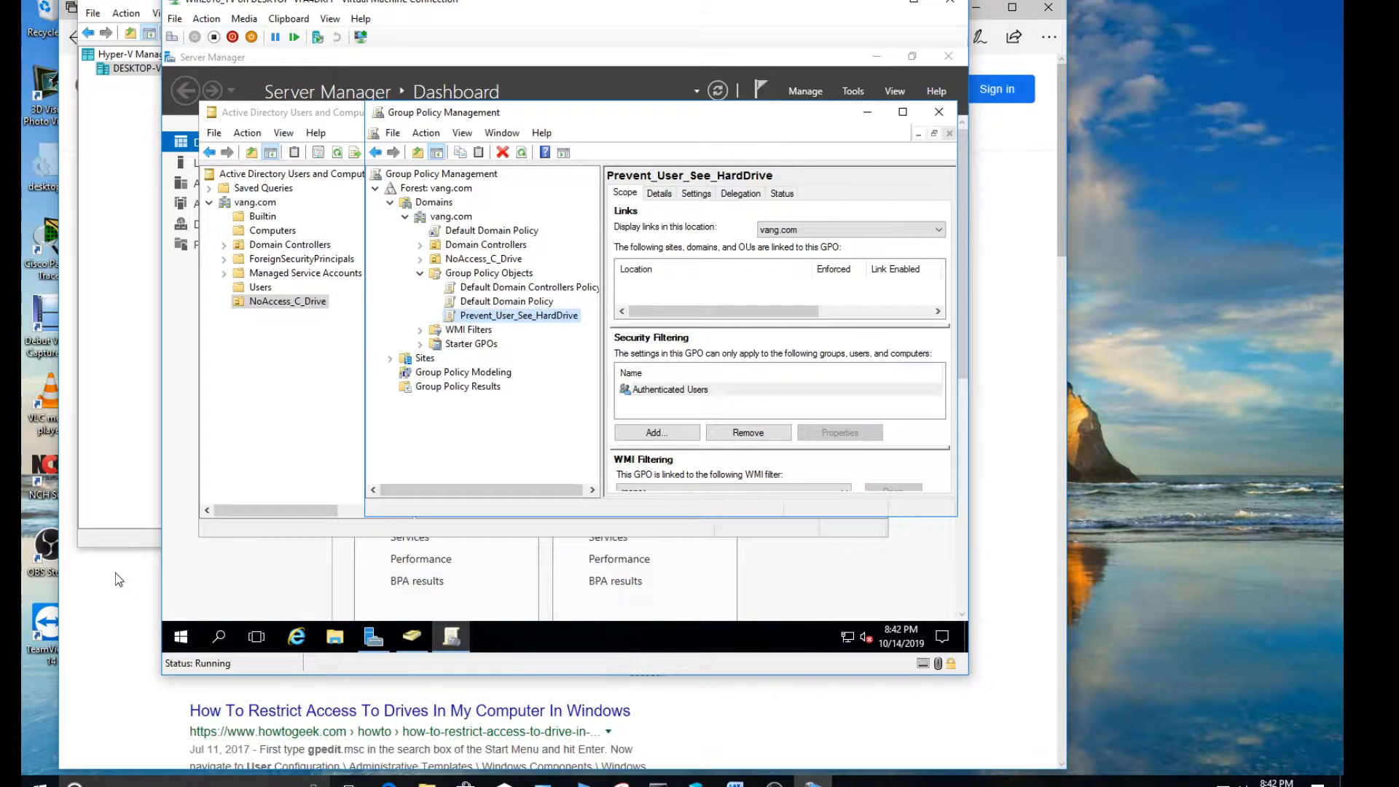
Switch to the browser, rerun the Google search "Group policy to prevent user from access to hard drive" and examine the policy path in the featured answer
{"action": "left_click", "coordinate": [105, 591]}
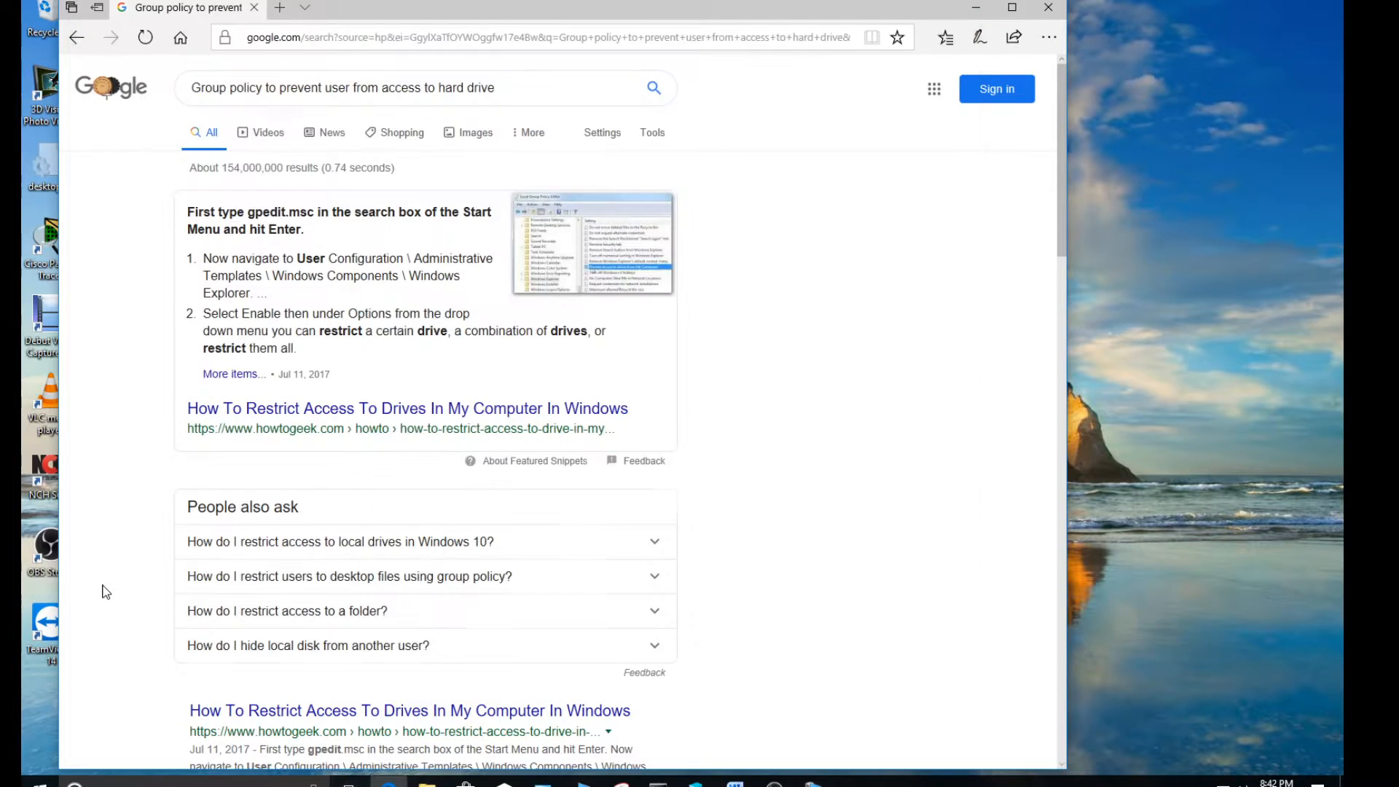
{"action": "left_click", "coordinate": [504, 92]}
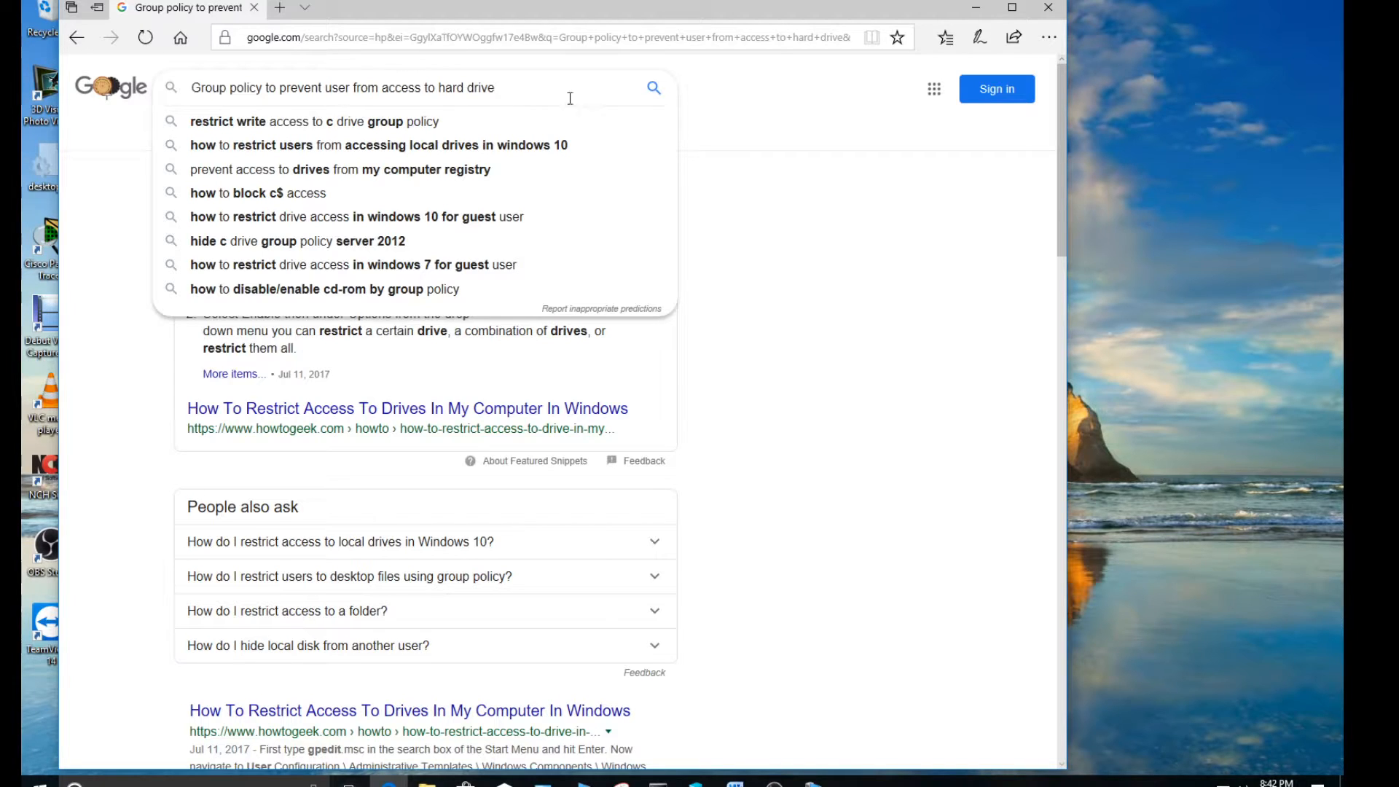
{"action": "left_click", "coordinate": [653, 90]}
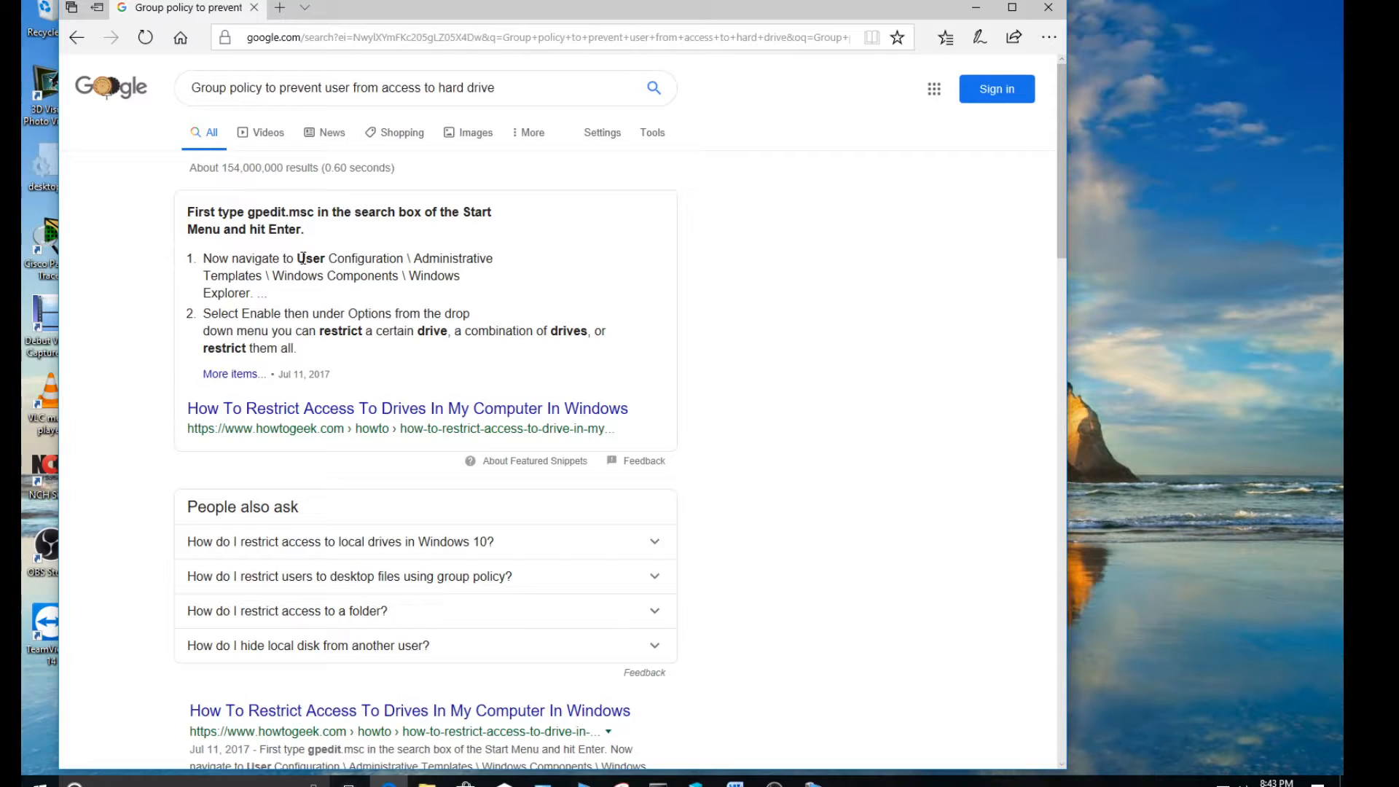
{"action": "left_click_drag", "start_coordinate": [299, 258], "coordinate": [371, 259]}
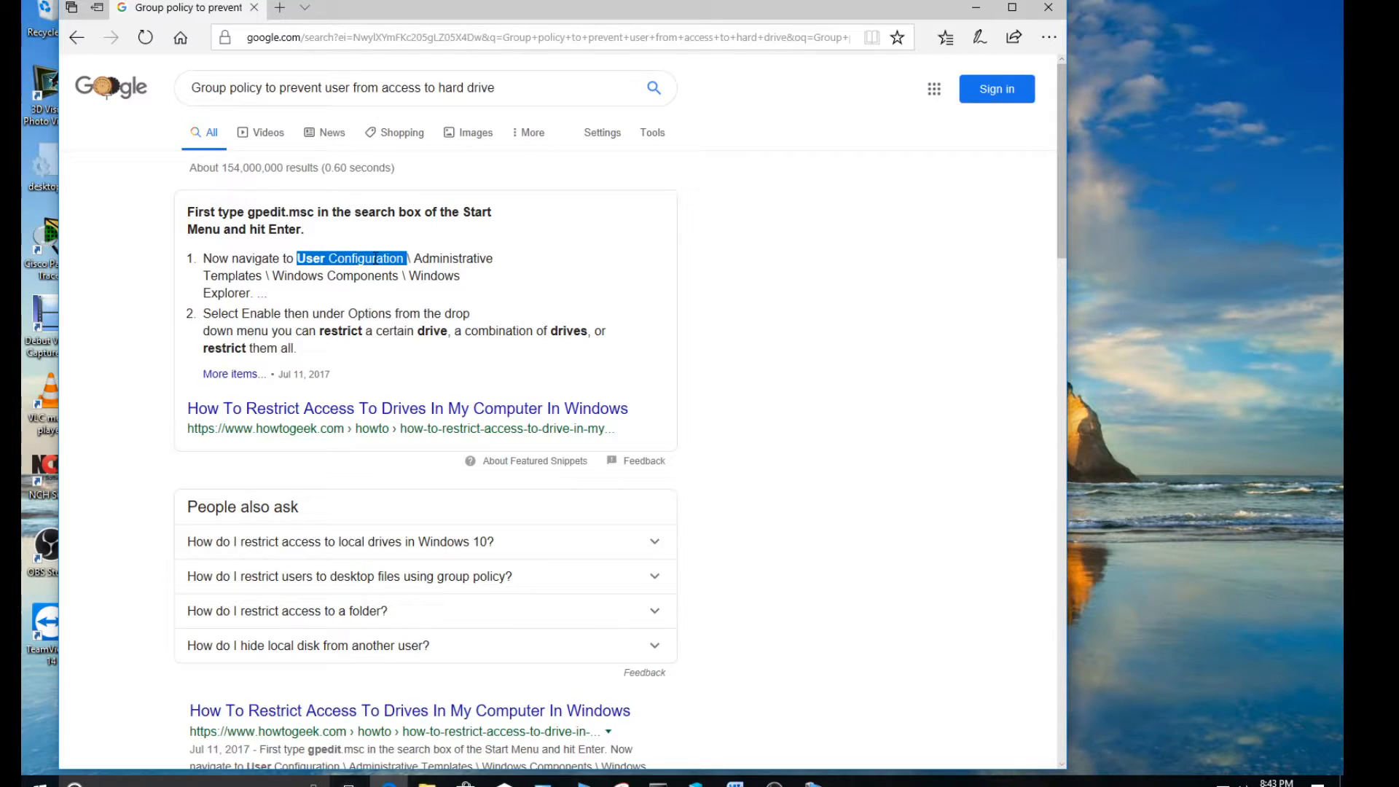
{"action": "left_click", "coordinate": [313, 260]}
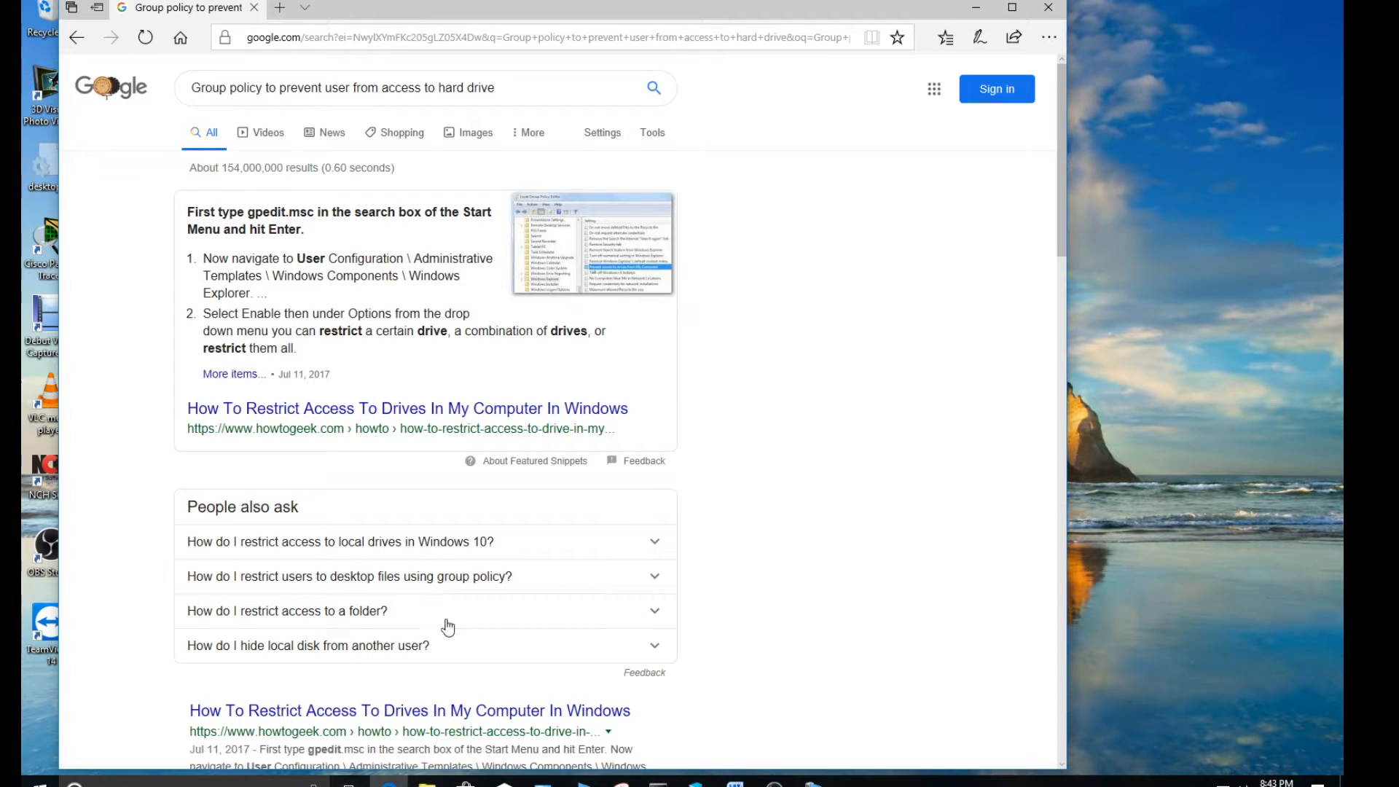
Return to the Windows Server virtual machine, open Prevent_User_See_HardDrive for editing and arrange the windows so the Google instructions stay readable alongside
{"action": "left_click", "coordinate": [814, 781]}
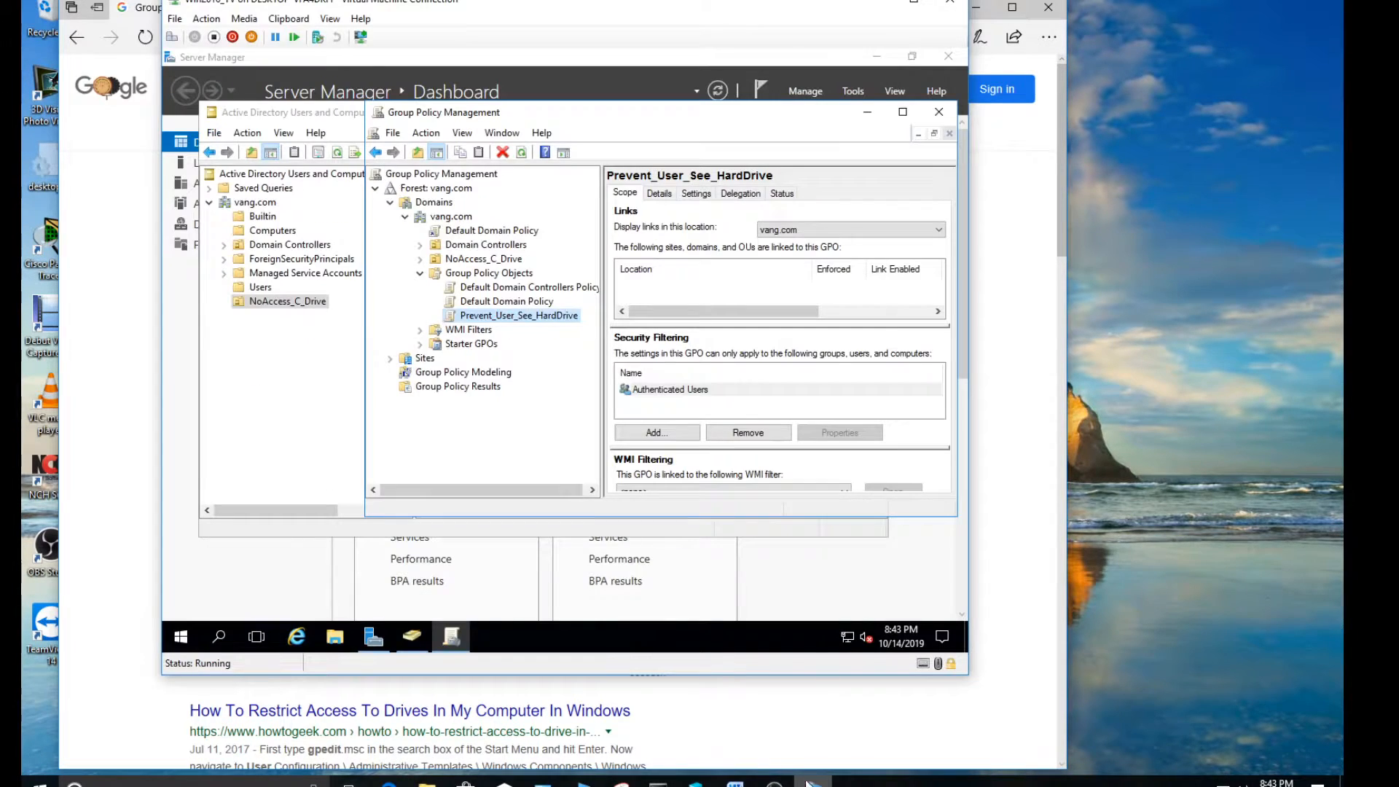
{"action": "right_click", "coordinate": [524, 318]}
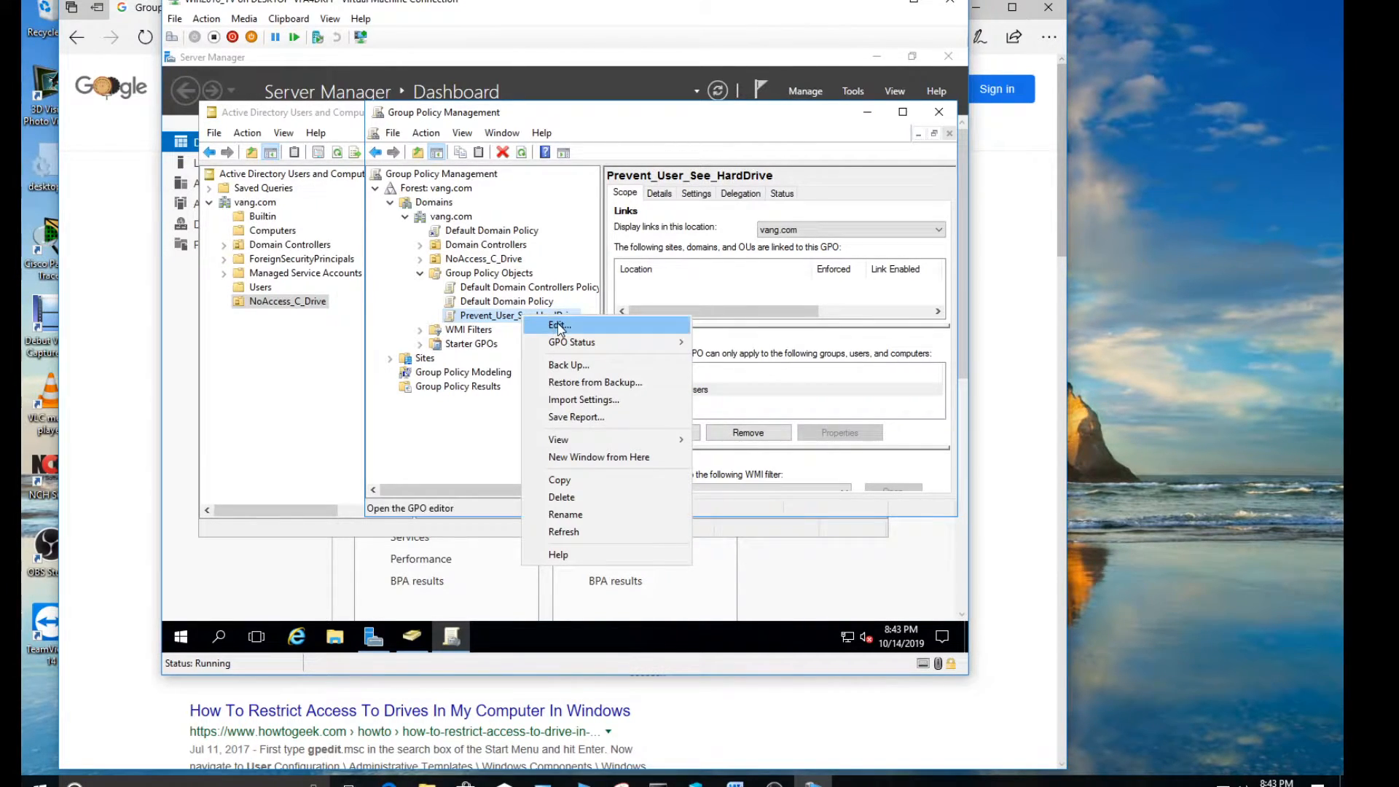
{"action": "left_click", "coordinate": [561, 327]}
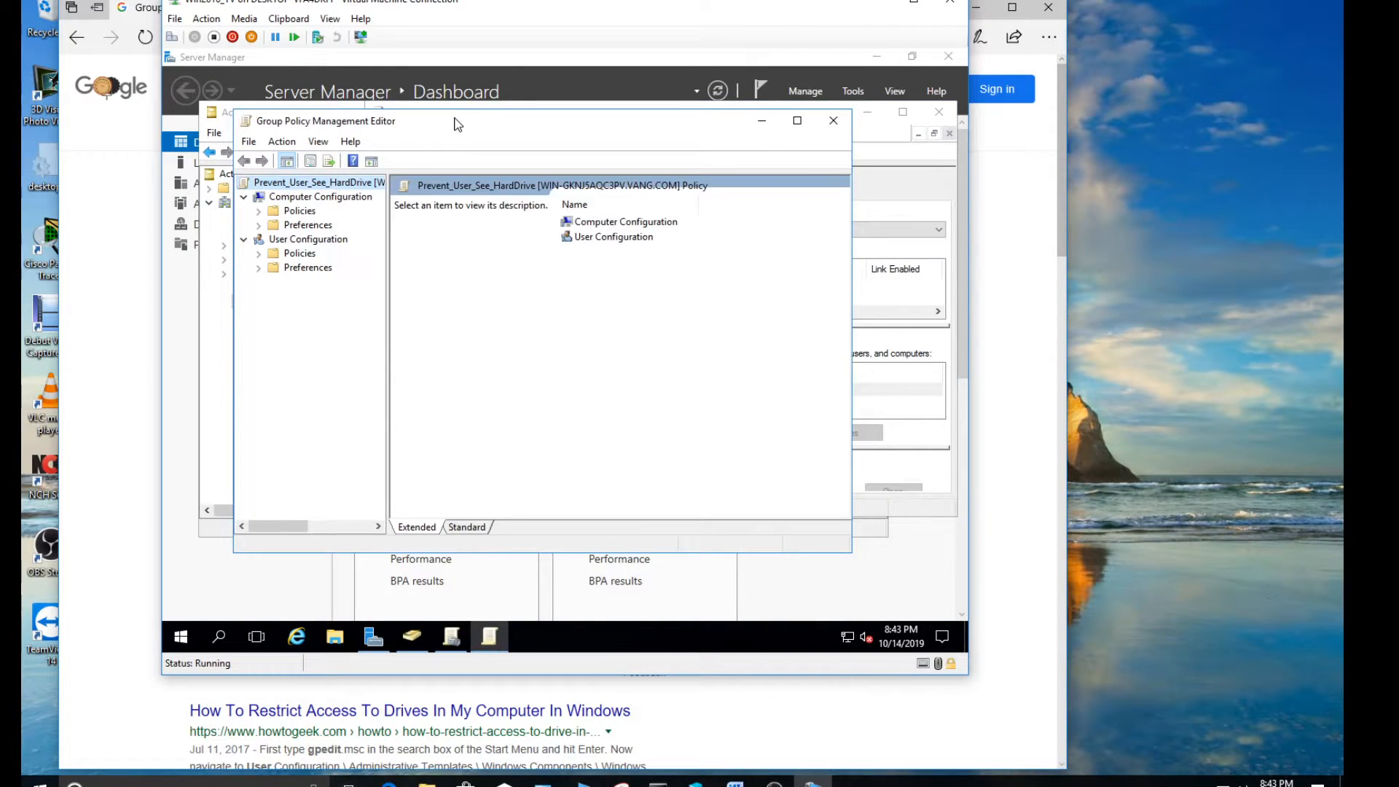
{"action": "left_click_drag", "start_coordinate": [458, 124], "coordinate": [525, 181]}
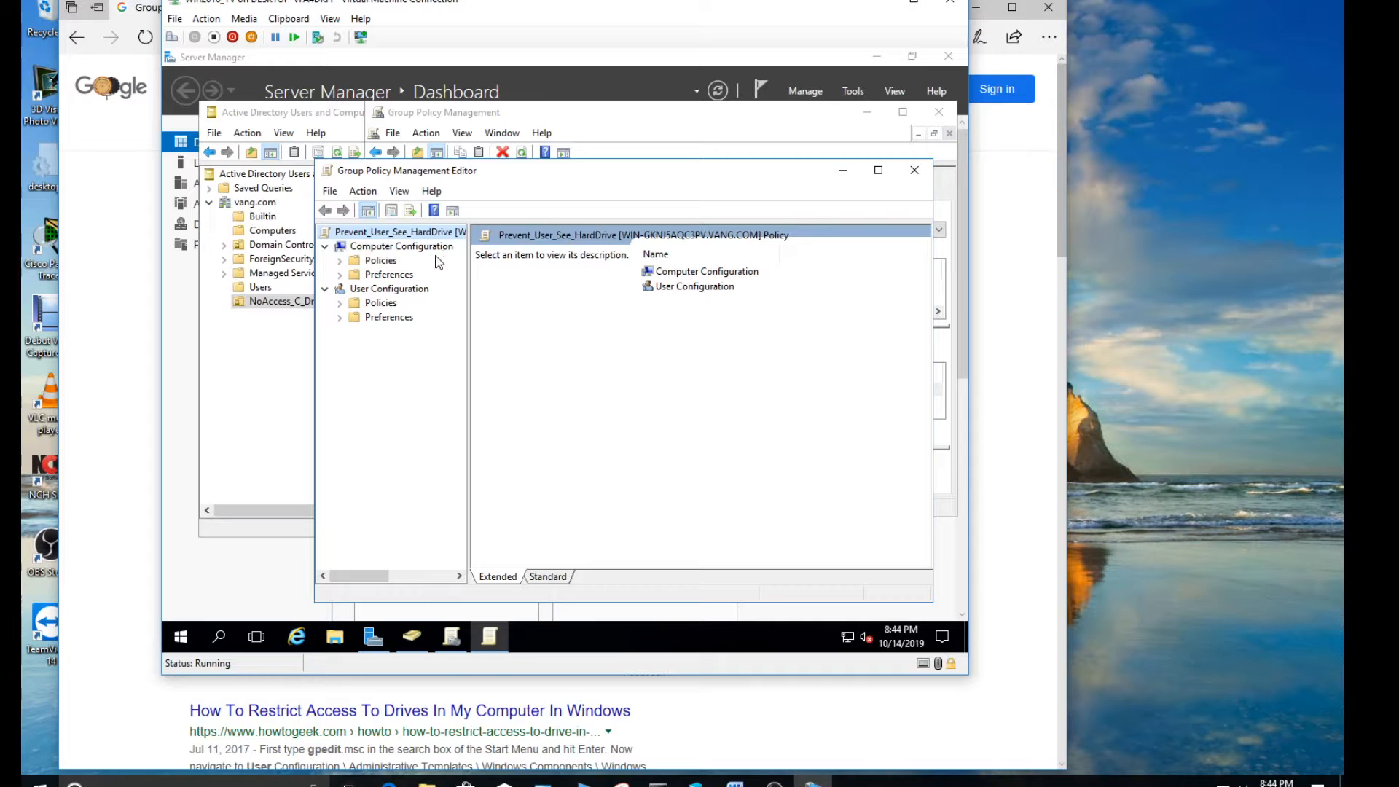
{"action": "left_click_drag", "start_coordinate": [362, 5], "coordinate": [661, 6]}
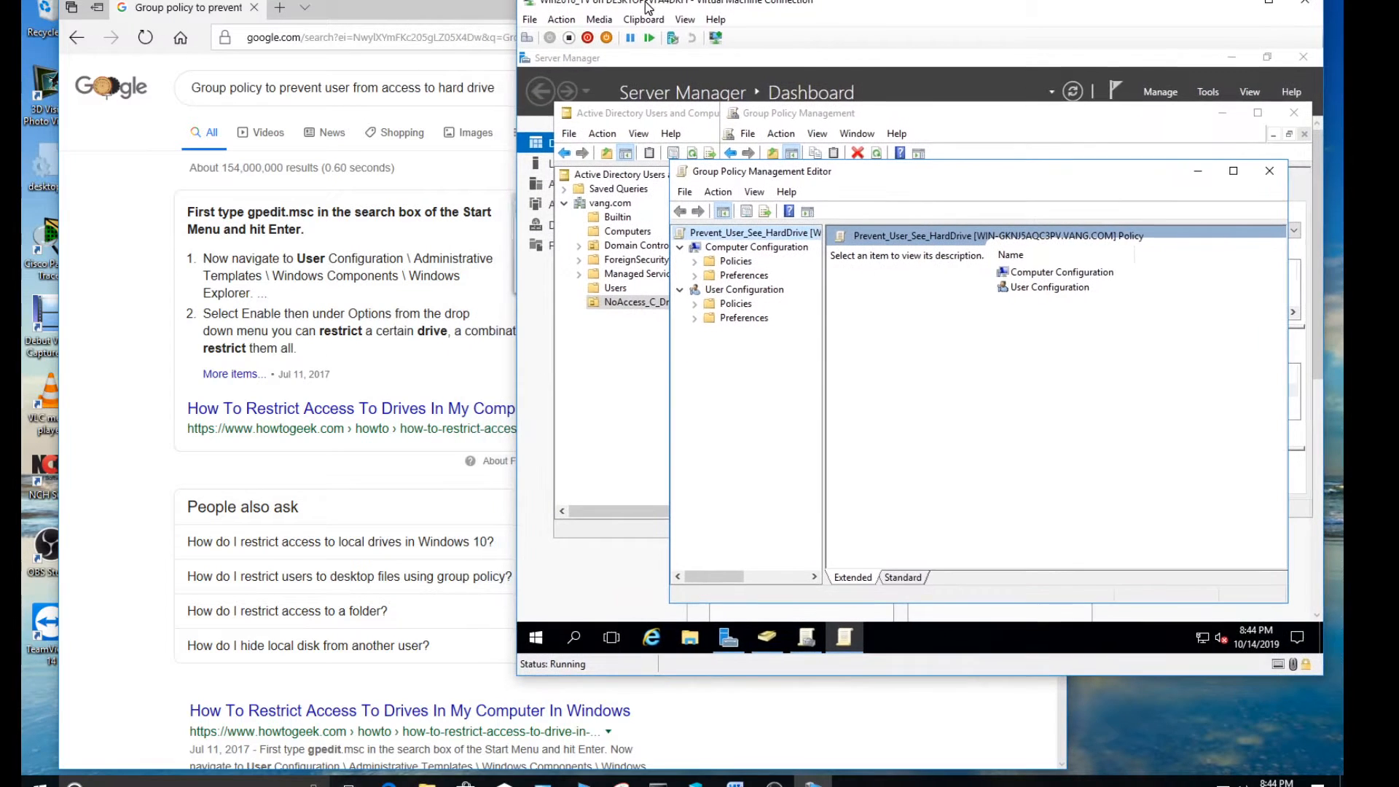
{"action": "left_click_drag", "start_coordinate": [590, 6], "coordinate": [646, 6]}
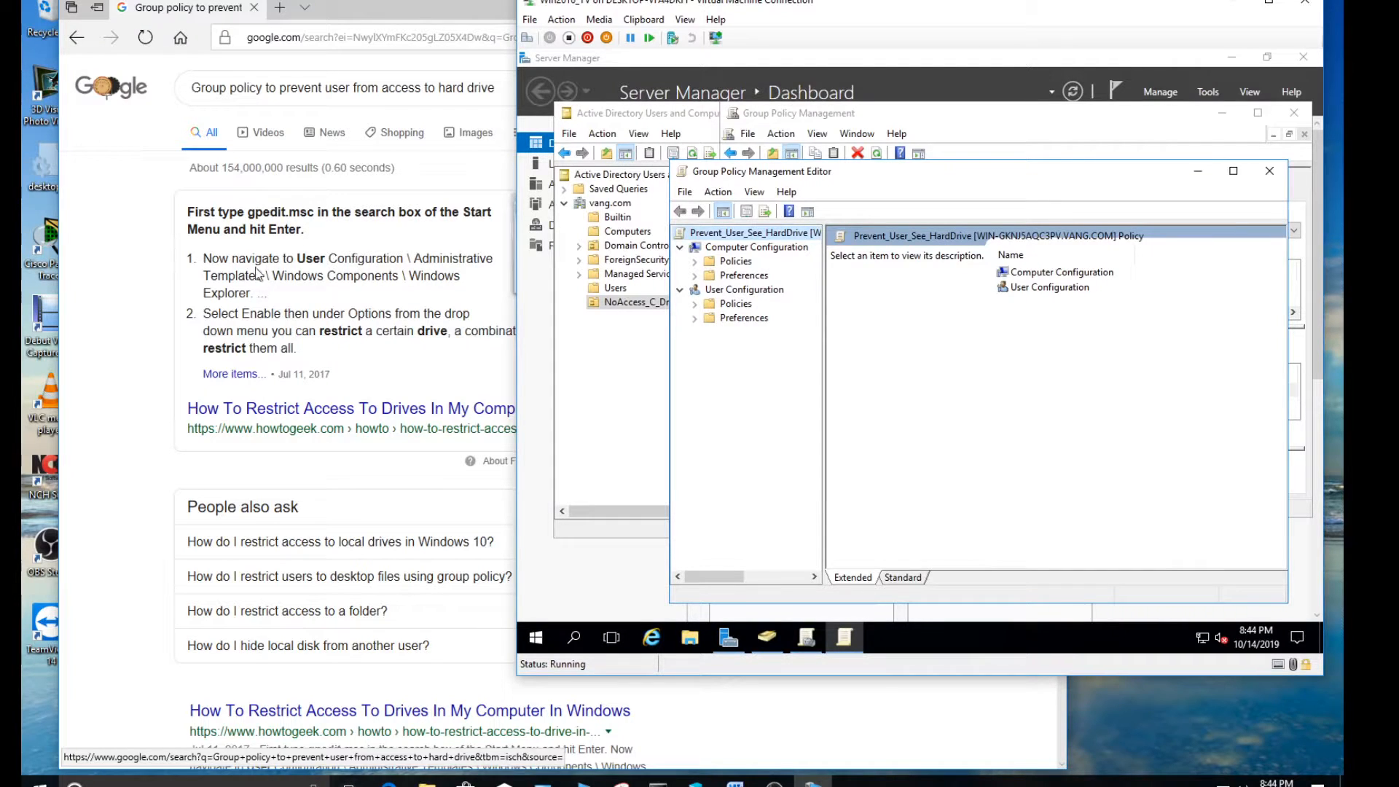
Display the File Explorer settings under User Configuration, Policies, Administrative Templates, Windows Components, widening the tree to read the folder names
{"action": "left_click", "coordinate": [696, 305]}
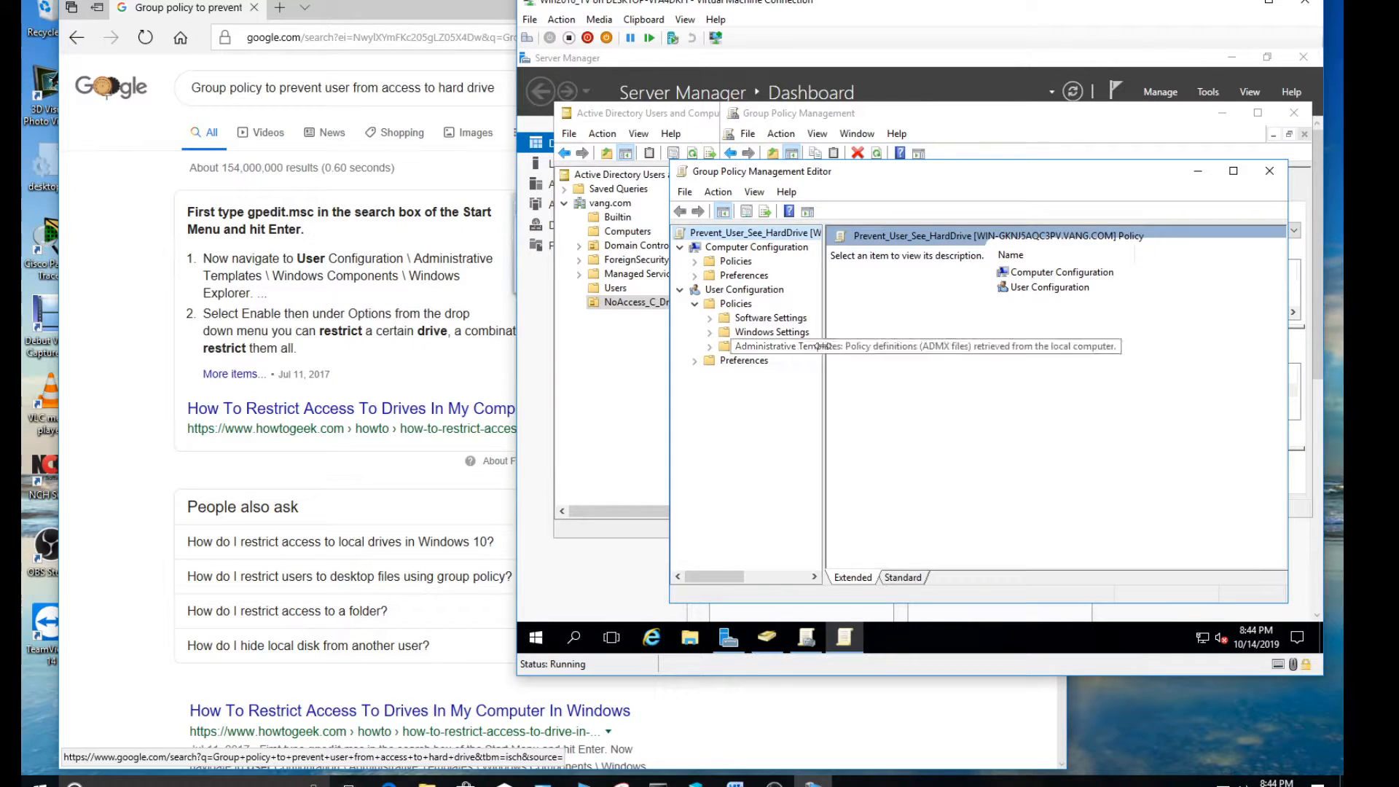
{"action": "left_click_drag", "start_coordinate": [824, 330], "coordinate": [874, 330]}
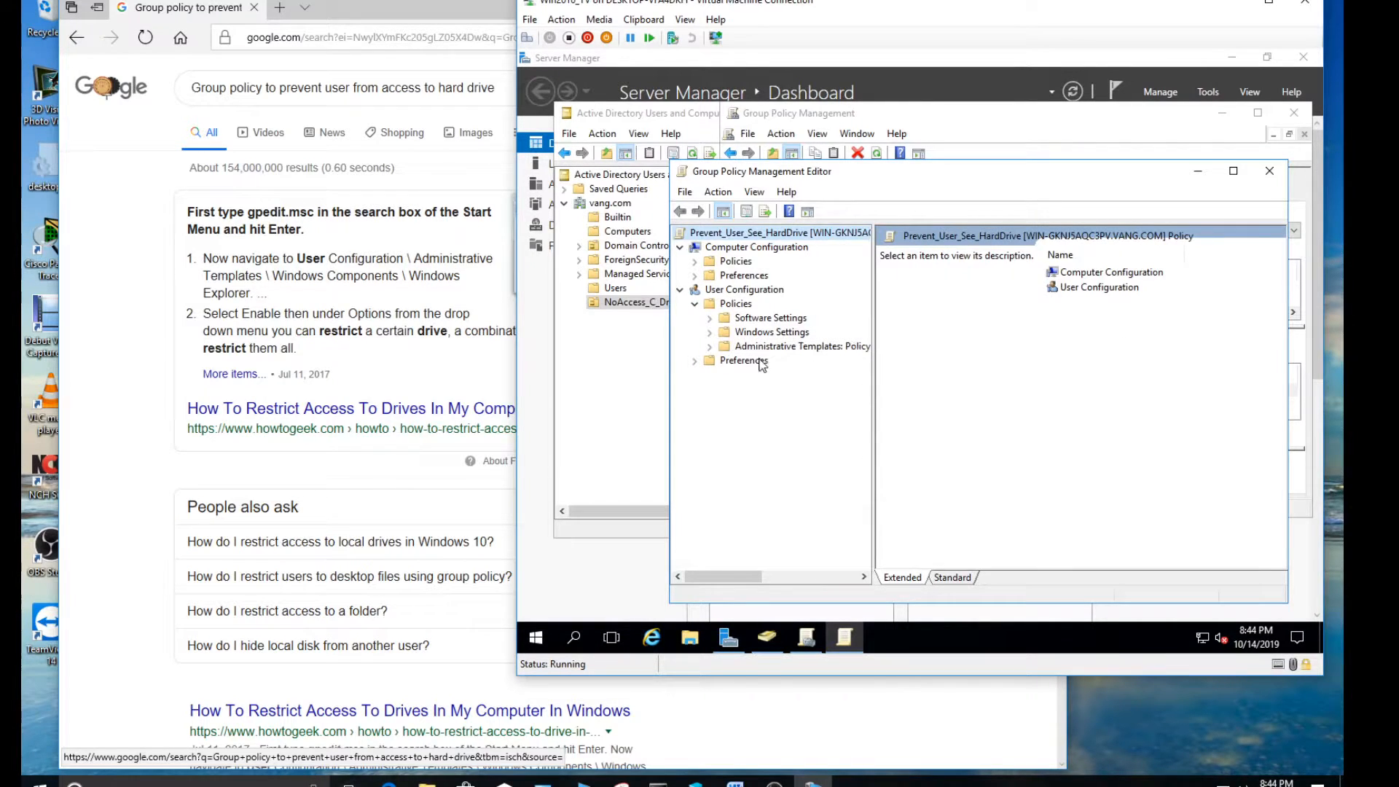
{"action": "left_click", "coordinate": [709, 347]}
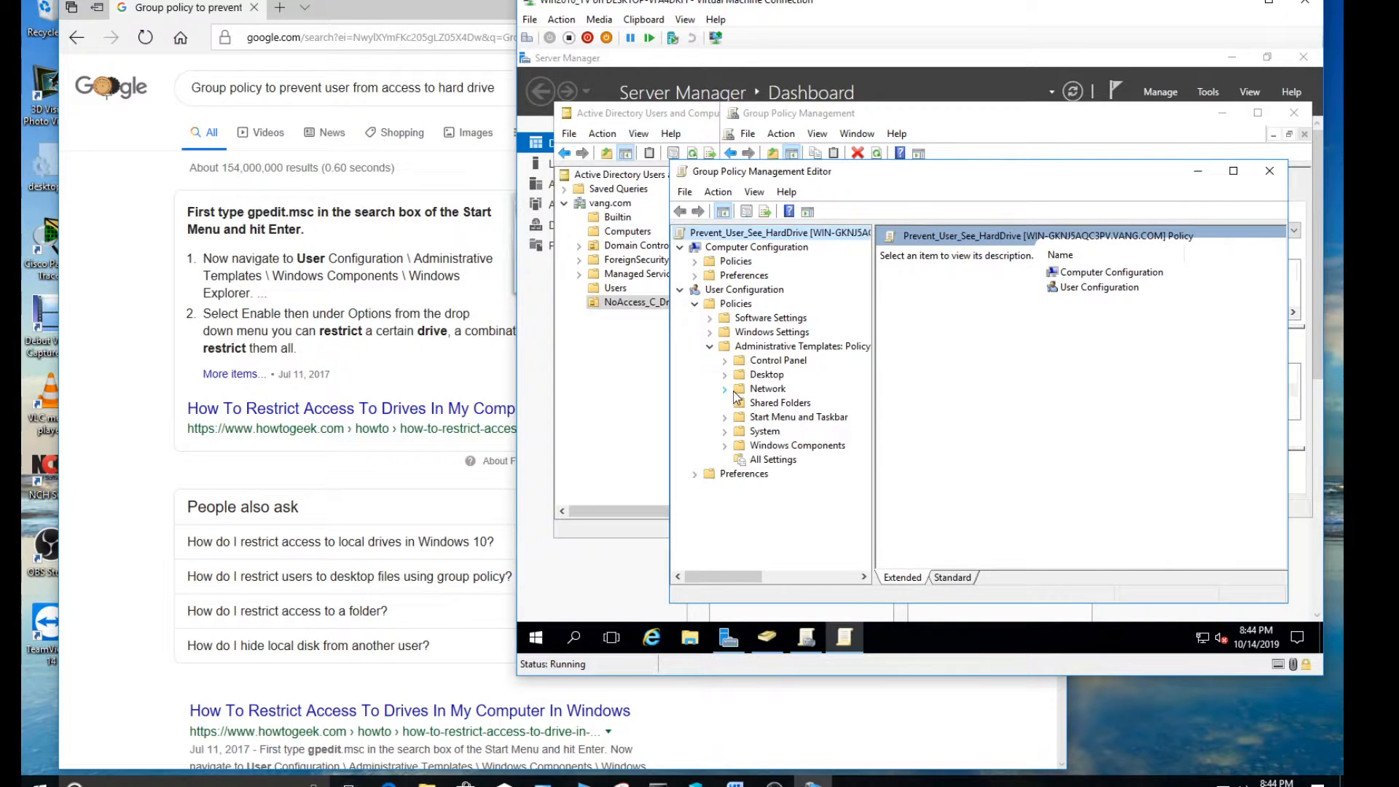
{"action": "left_click", "coordinate": [723, 446]}
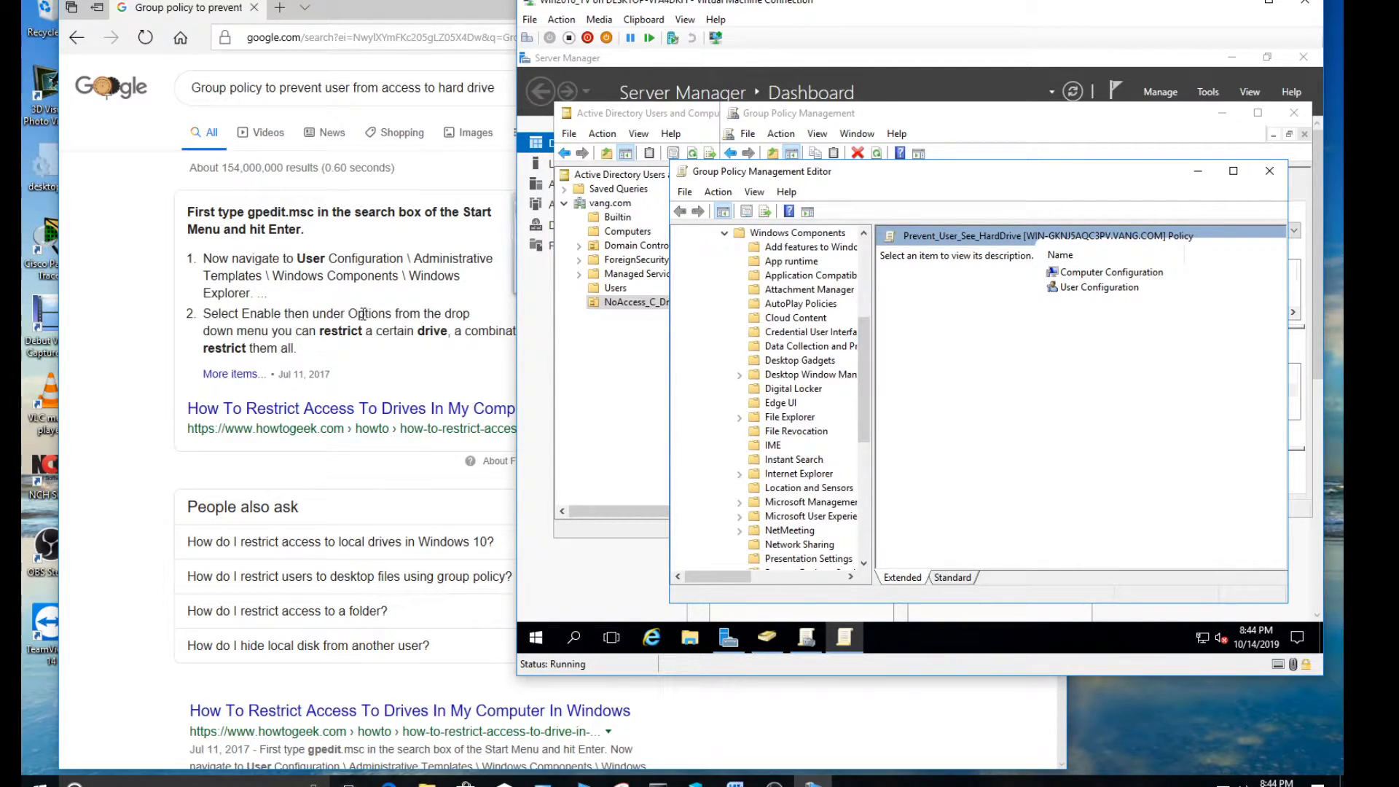
{"action": "left_click_drag", "start_coordinate": [866, 349], "coordinate": [867, 383]}
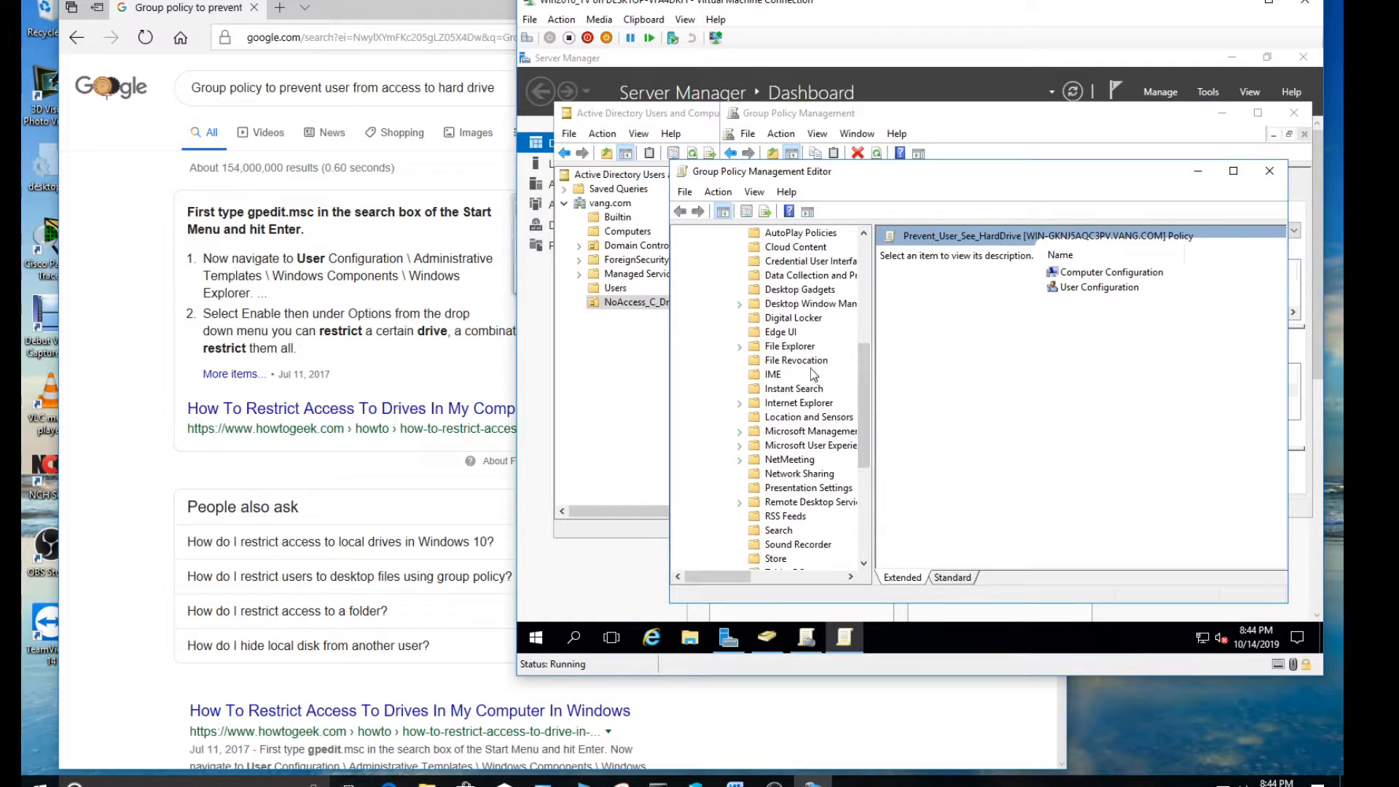
{"action": "left_click", "coordinate": [782, 348]}
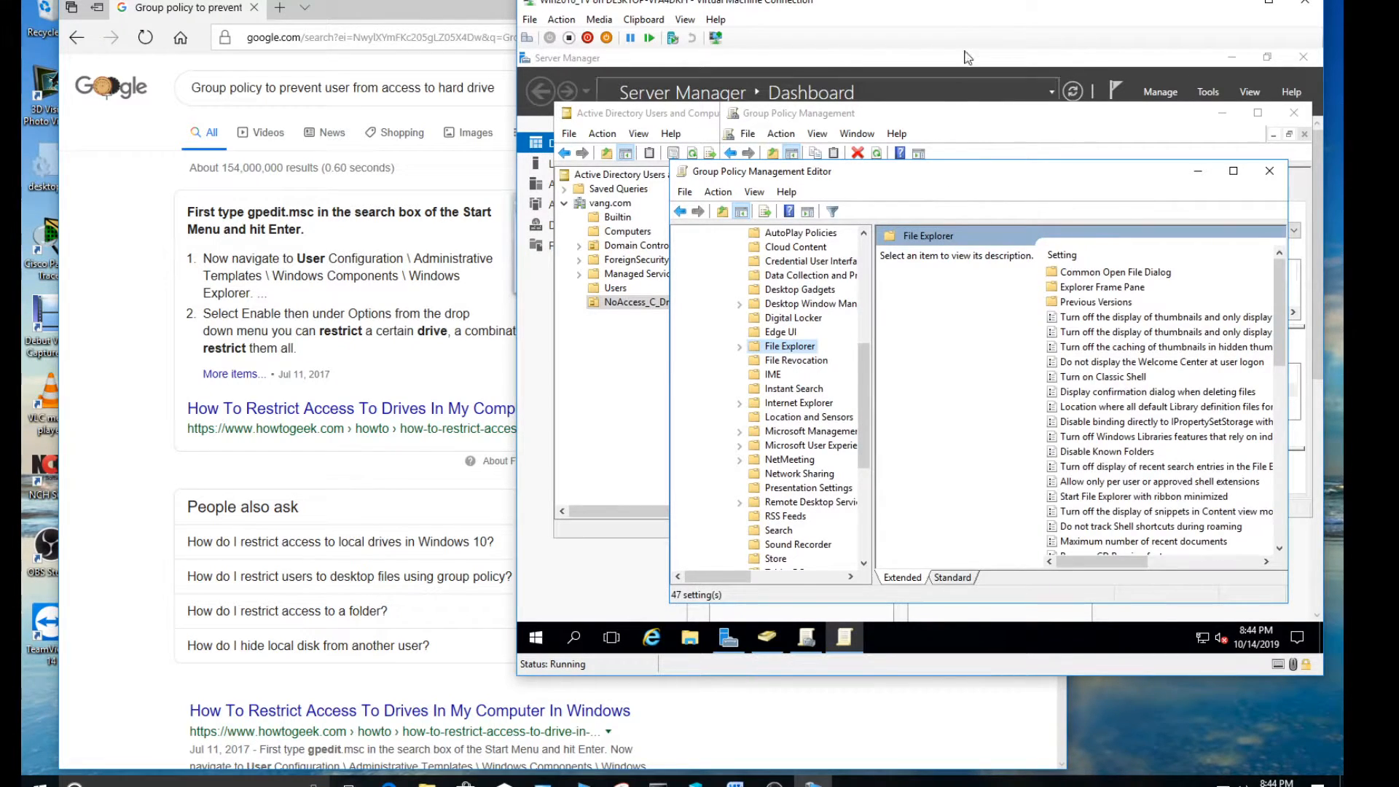
Reposition the virtual machine window and enlarge the Group Policy Management Editor to show the full setting names and their State column
{"action": "left_click_drag", "start_coordinate": [984, 7], "coordinate": [767, 9]}
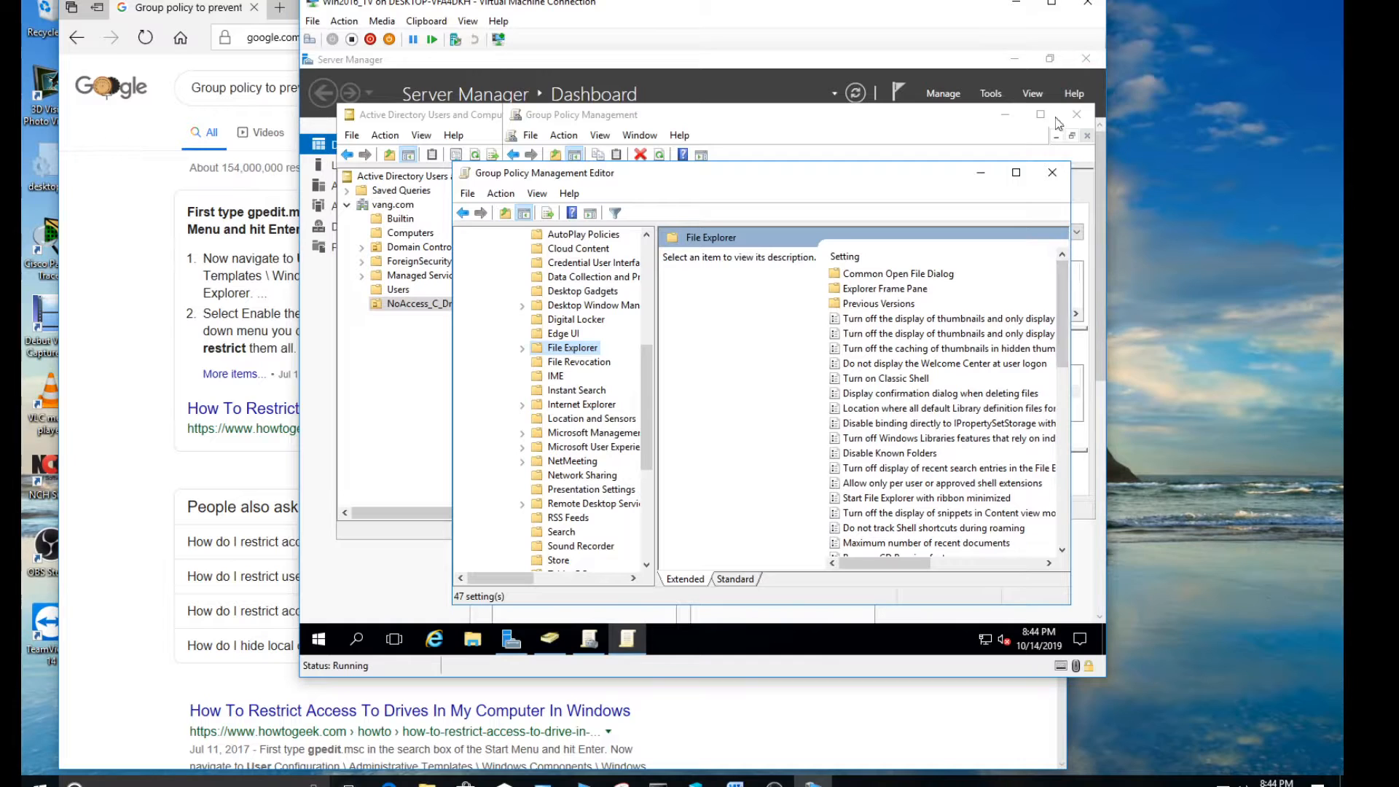
{"action": "left_click", "coordinate": [1053, 5]}
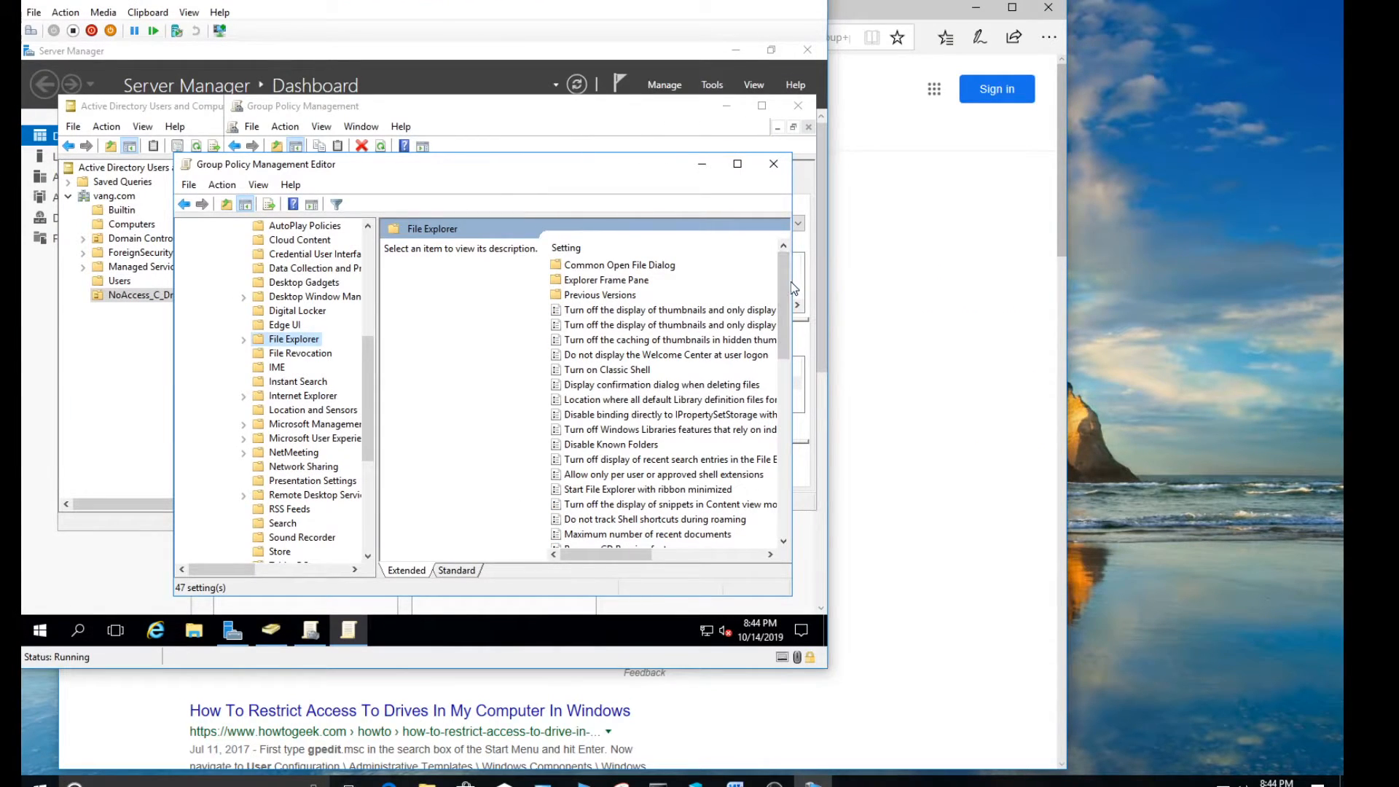
{"action": "left_click_drag", "start_coordinate": [795, 284], "coordinate": [824, 295]}
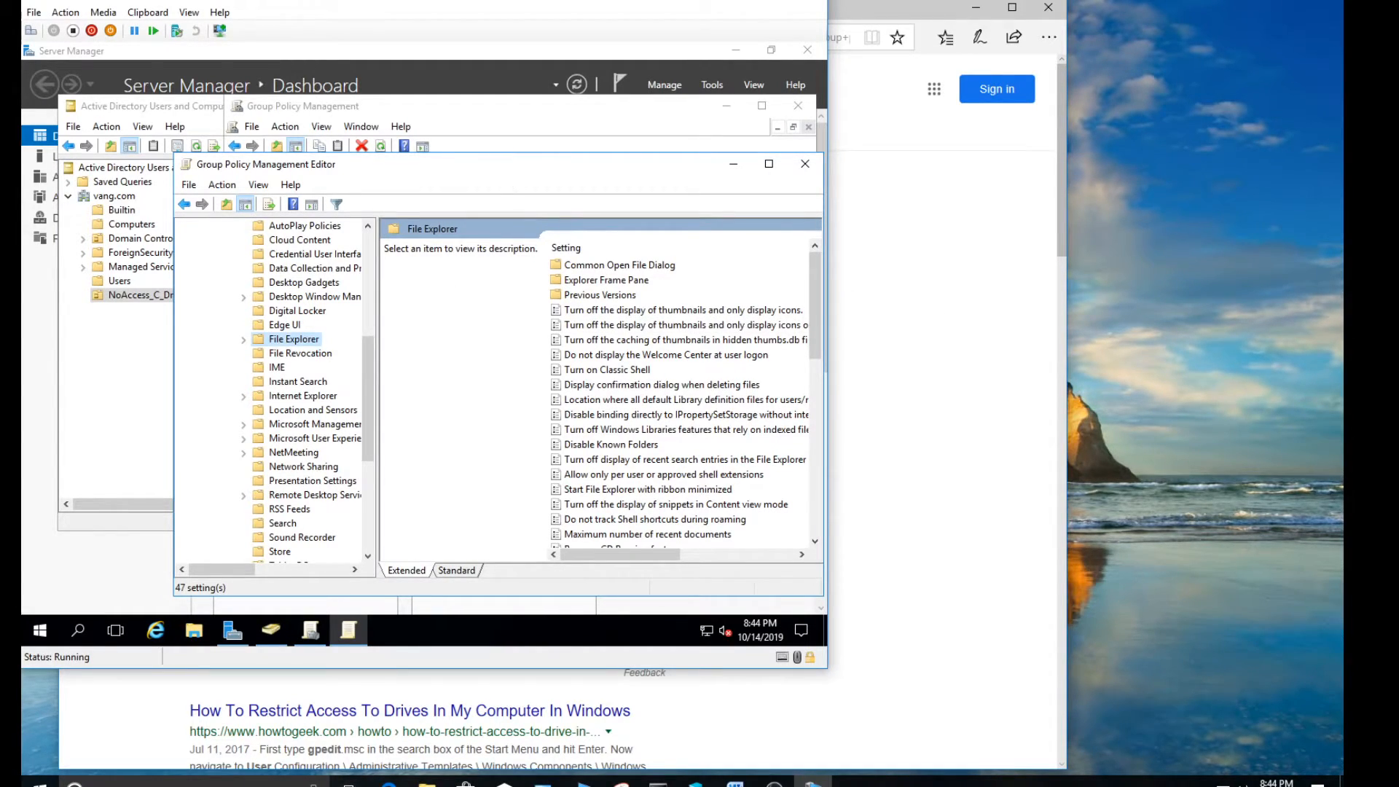
{"action": "left_click_drag", "start_coordinate": [508, 168], "coordinate": [409, 159]}
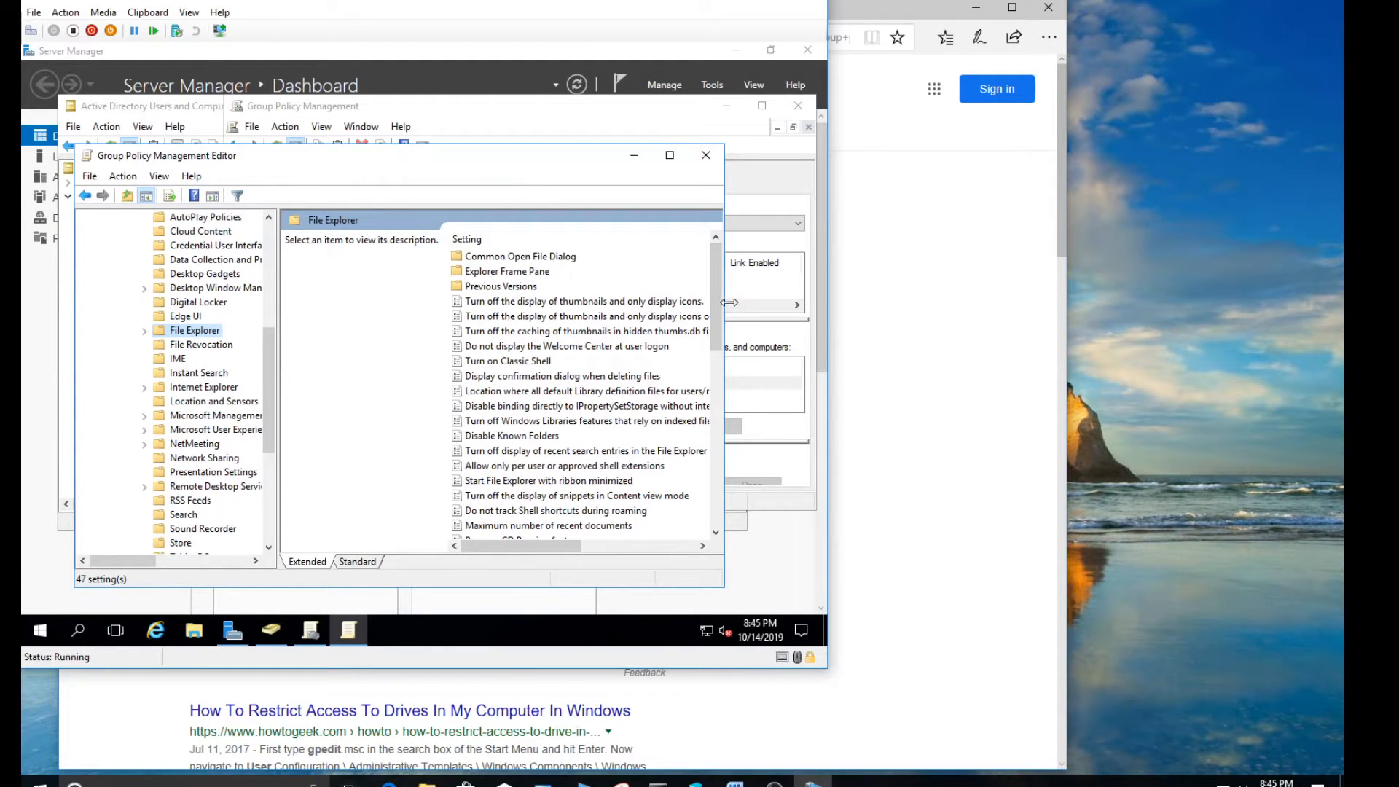
{"action": "left_click_drag", "start_coordinate": [725, 300], "coordinate": [802, 406]}
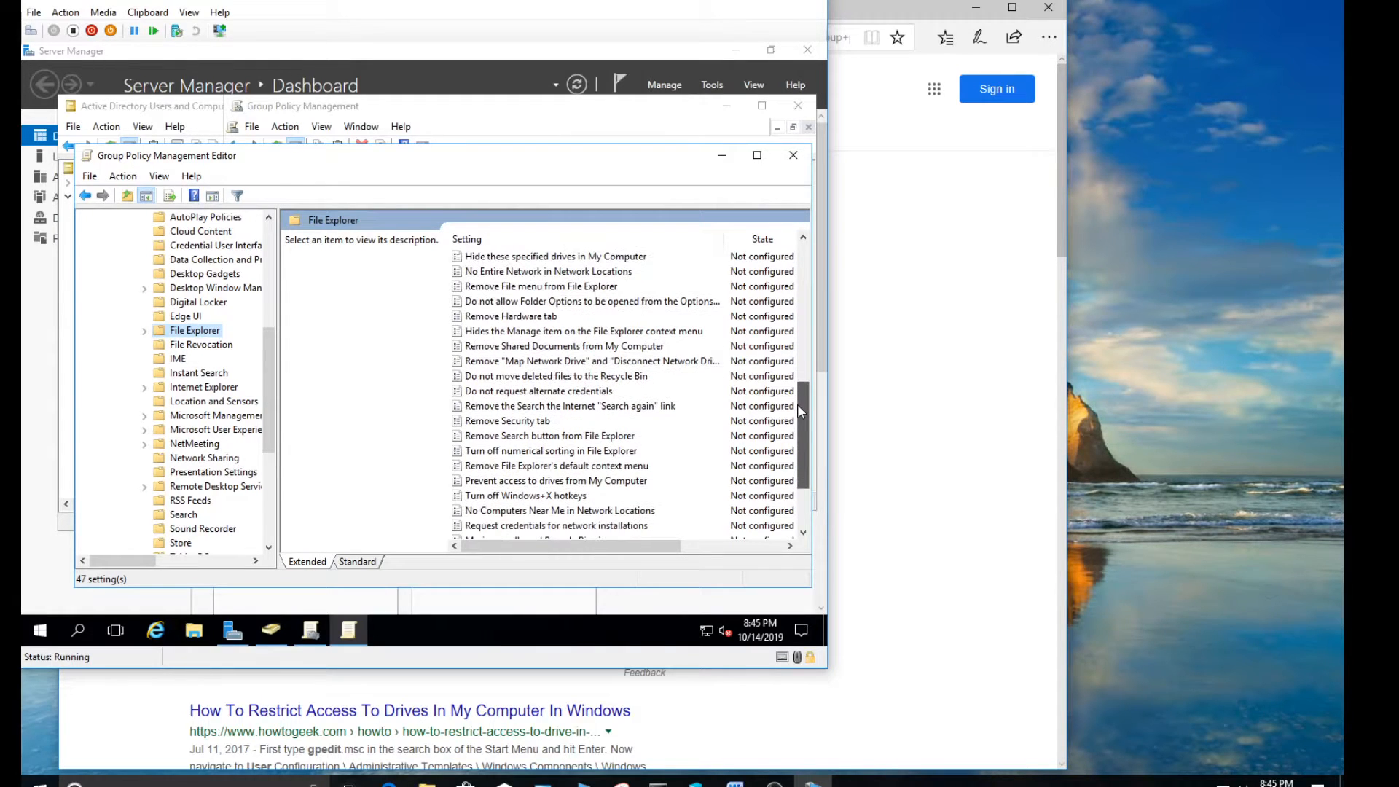
Enable "Prevent access to drives from My Computer" with the "Restrict C drive only" option, apply it and close the policy editor
{"action": "left_click", "coordinate": [508, 482]}
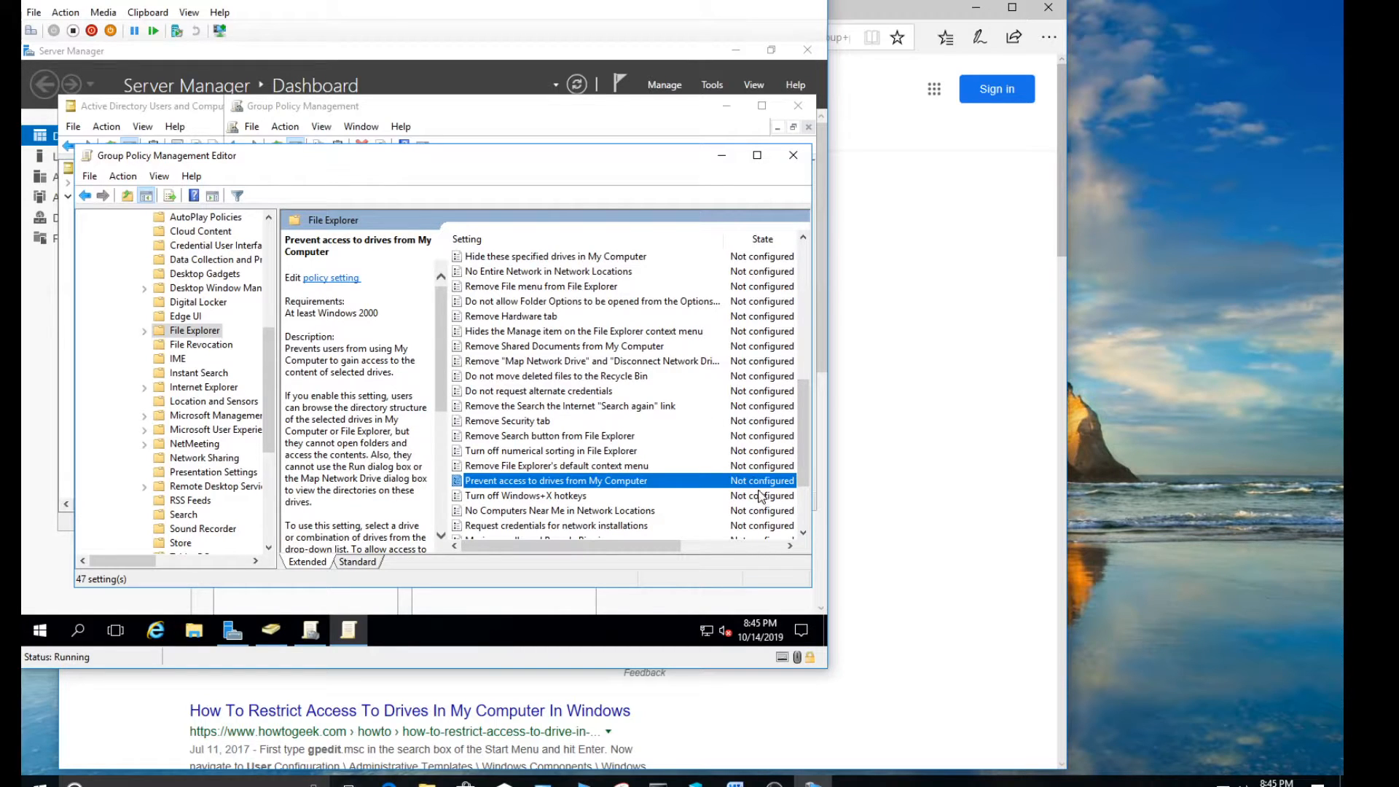
{"action": "double_click", "coordinate": [572, 483]}
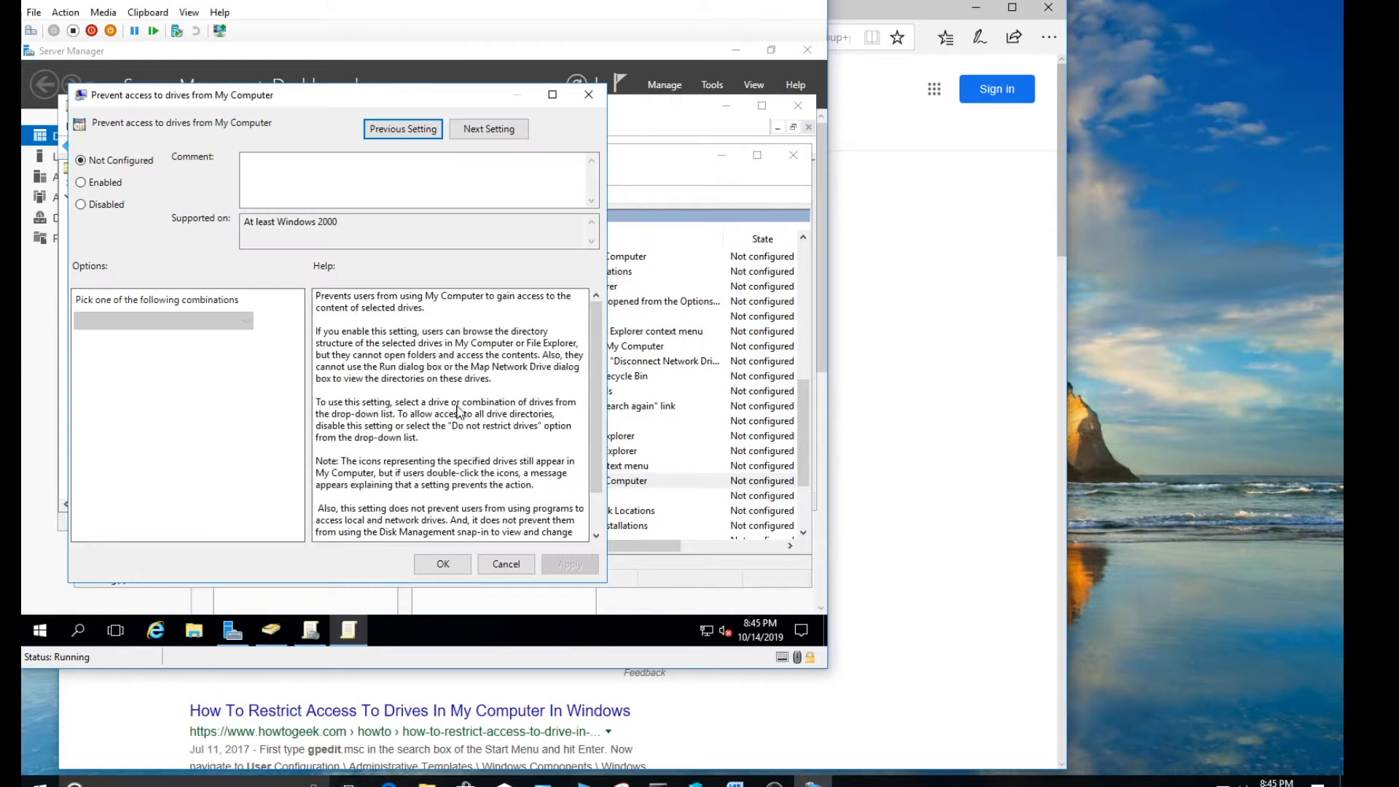
{"action": "left_click", "coordinate": [106, 186]}
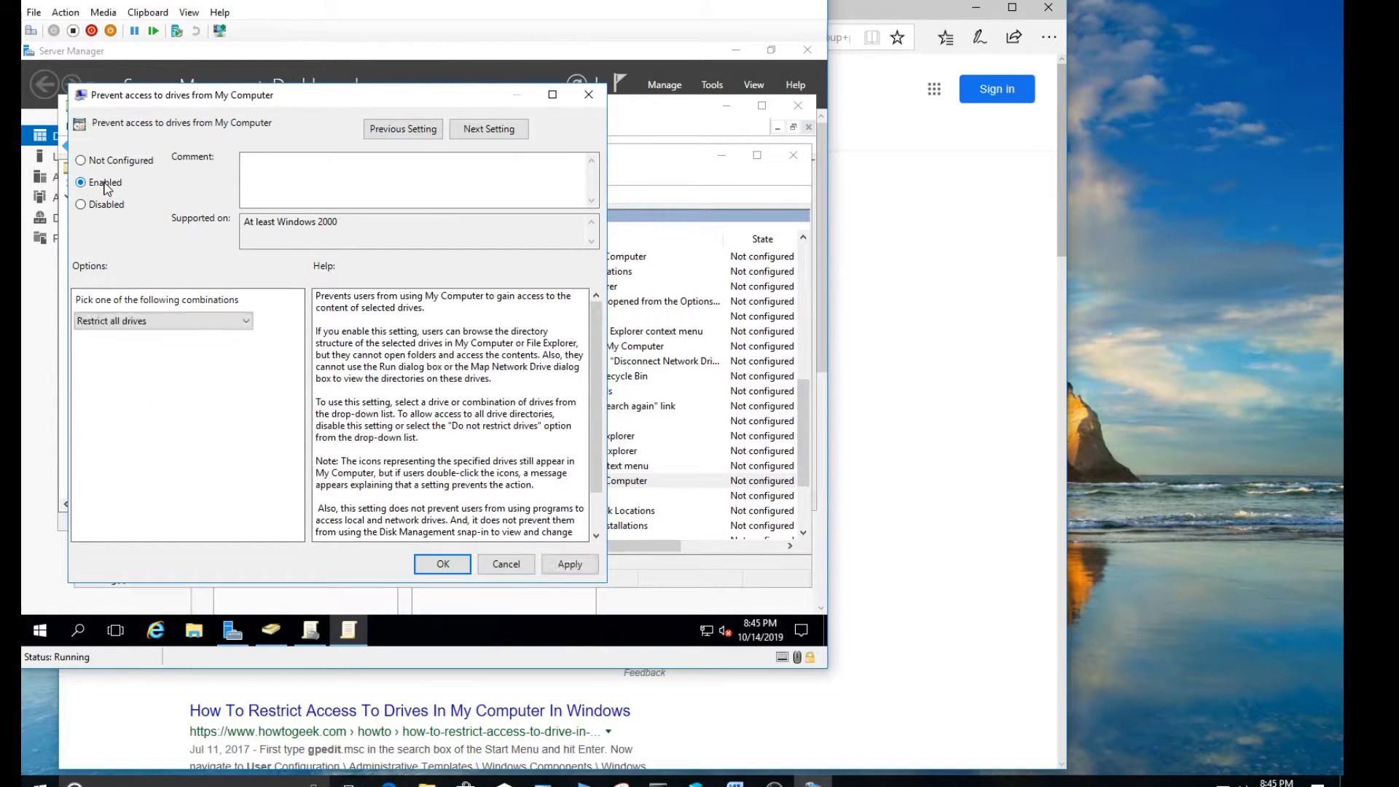
{"action": "left_click", "coordinate": [159, 320]}
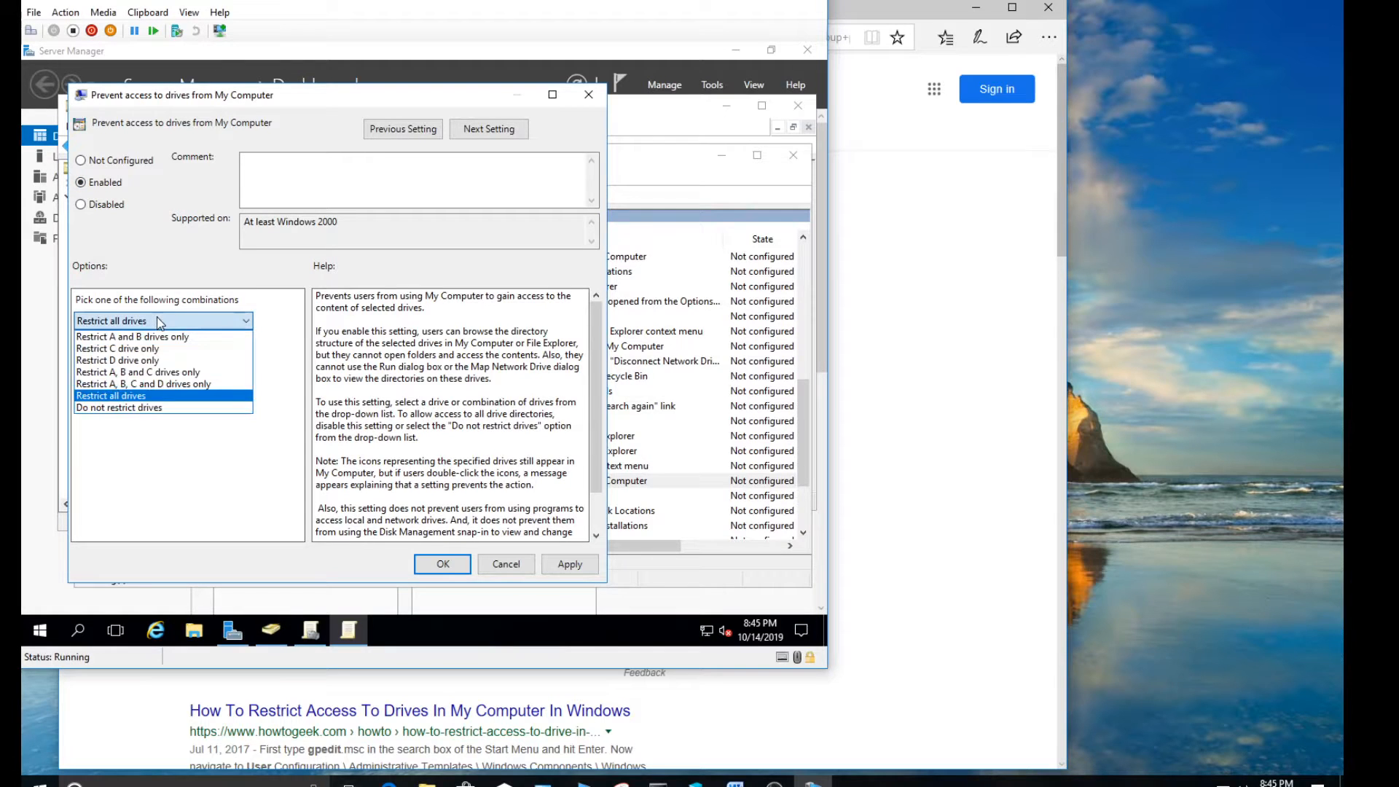
{"action": "left_click", "coordinate": [132, 349]}
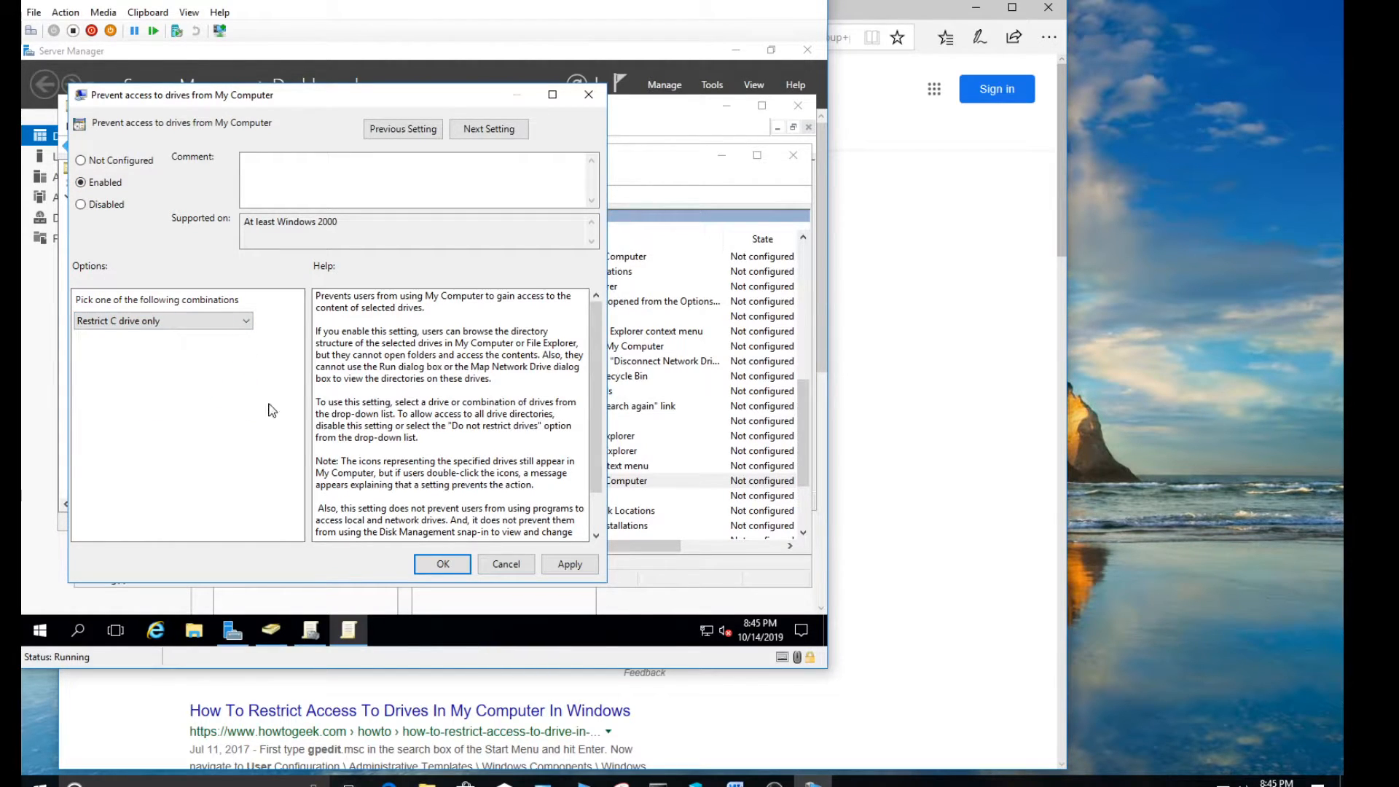
{"action": "left_click", "coordinate": [569, 564]}
{"action": "left_click", "coordinate": [447, 564]}
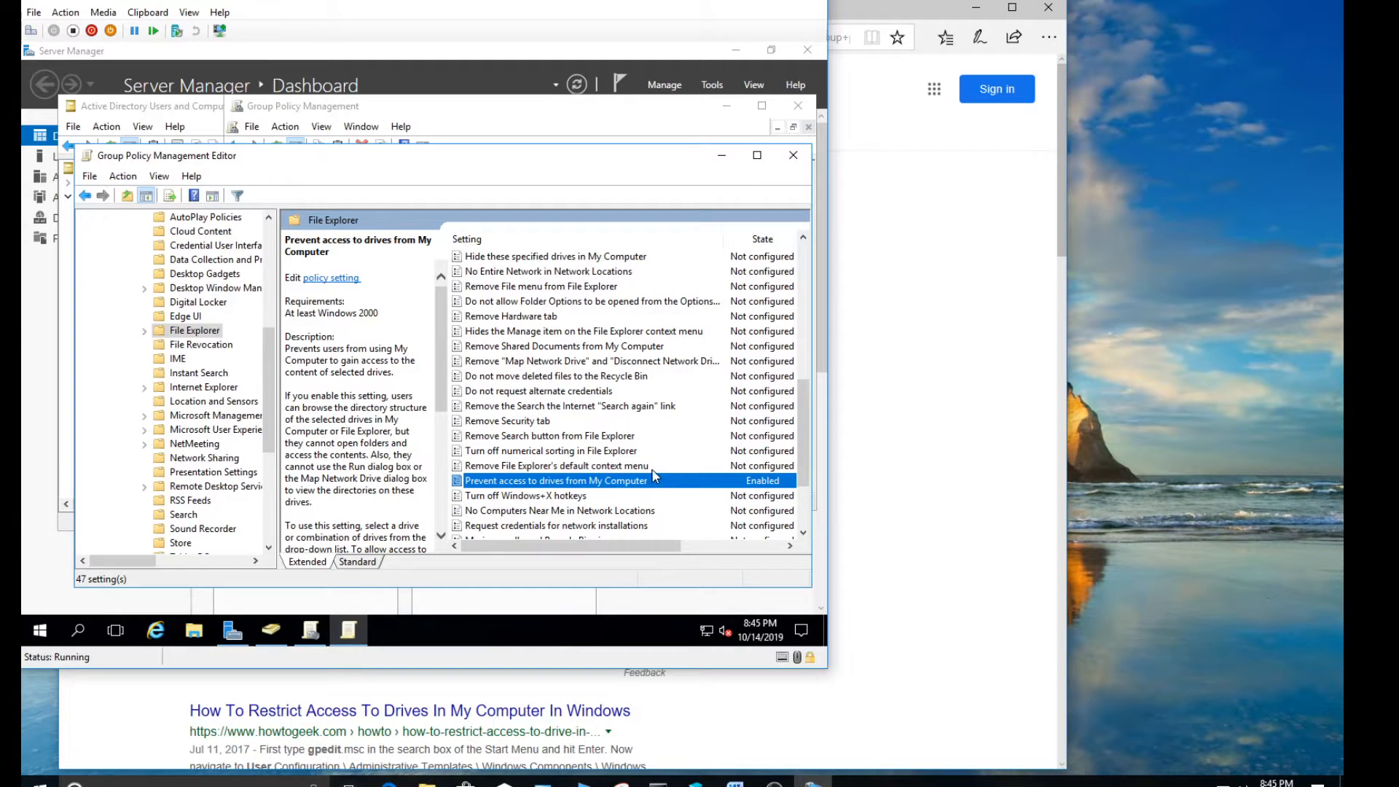
{"action": "left_click", "coordinate": [793, 156]}
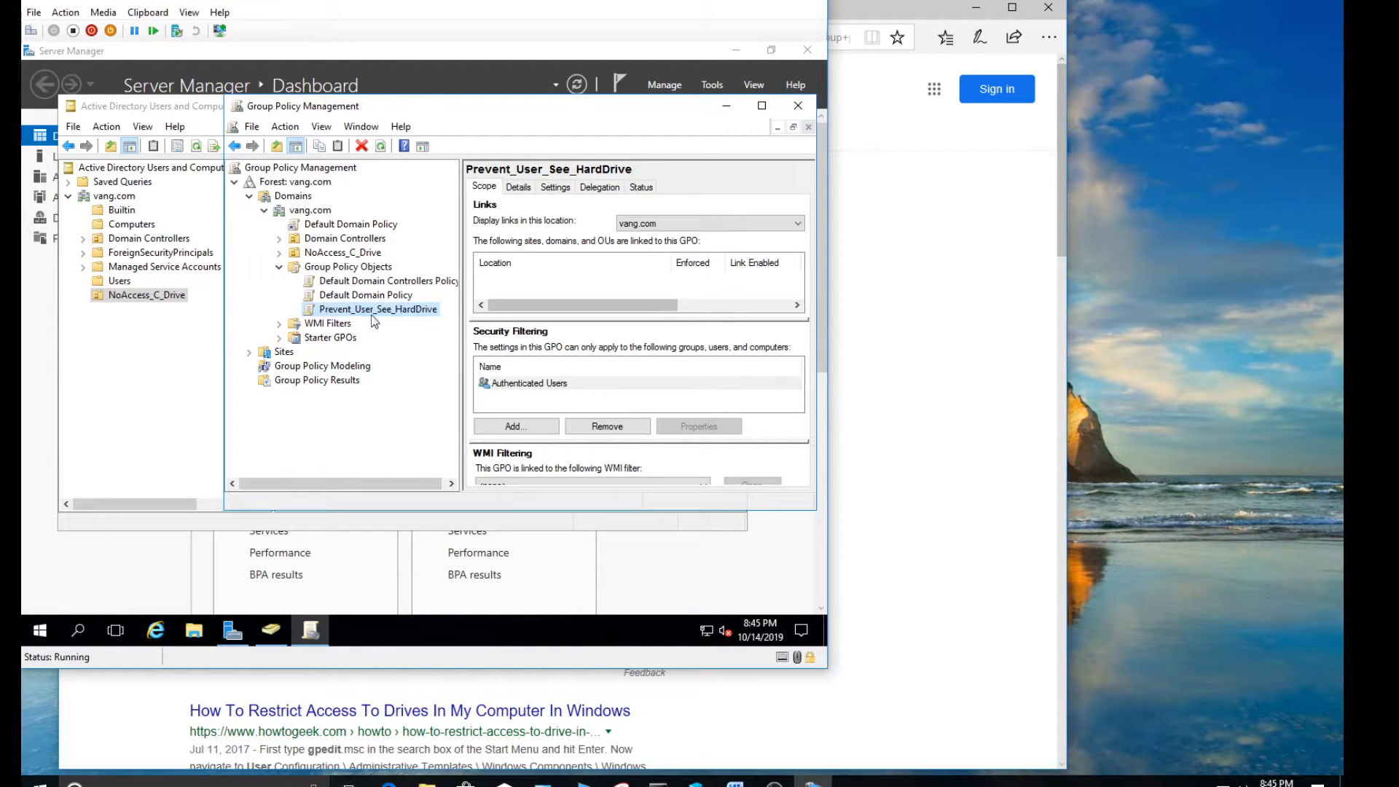
Link the existing Prevent_User_See_HardDrive GPO to the NoAccess_C_Drive organizational unit in vang.com
{"action": "left_click", "coordinate": [343, 255]}
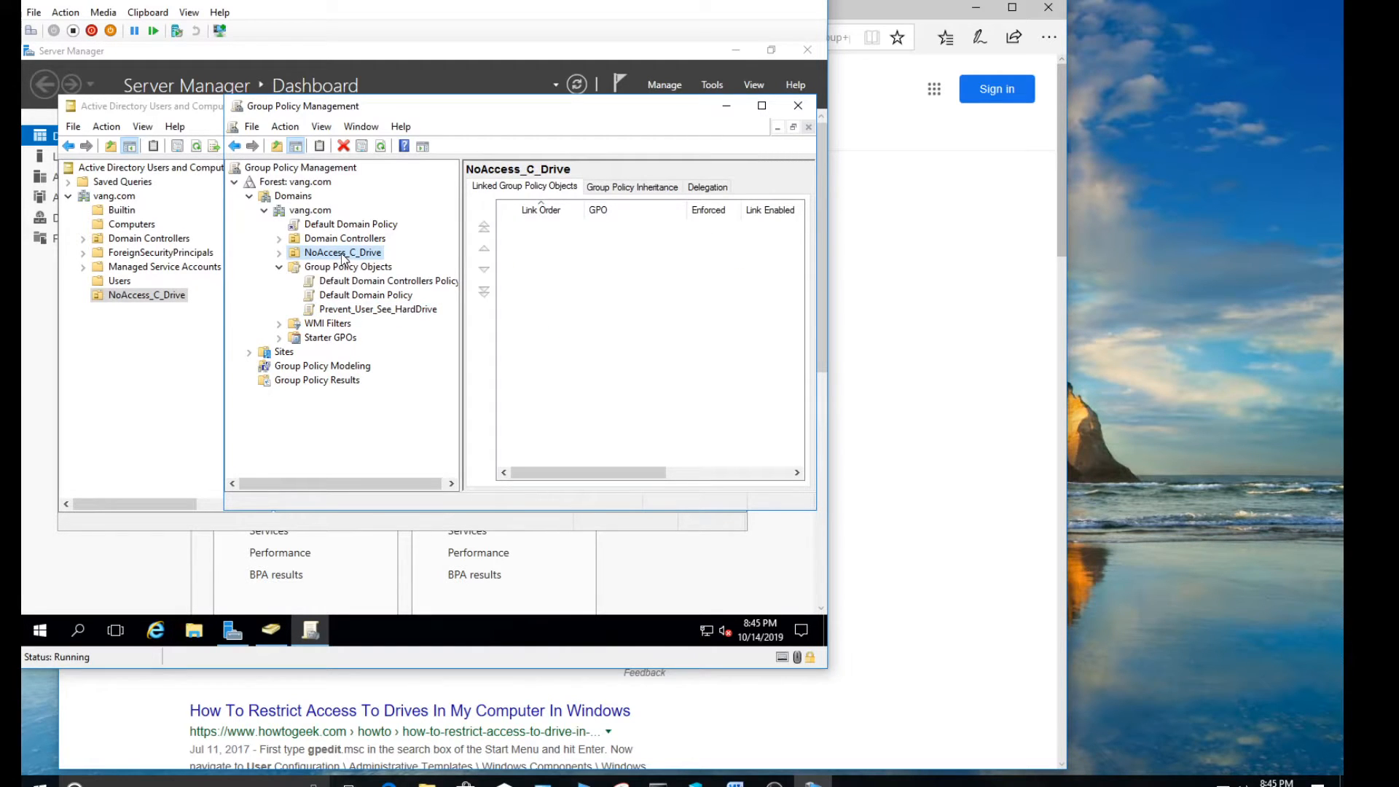
{"action": "left_click", "coordinate": [373, 313]}
{"action": "left_click", "coordinate": [345, 256]}
{"action": "right_click", "coordinate": [329, 251]}
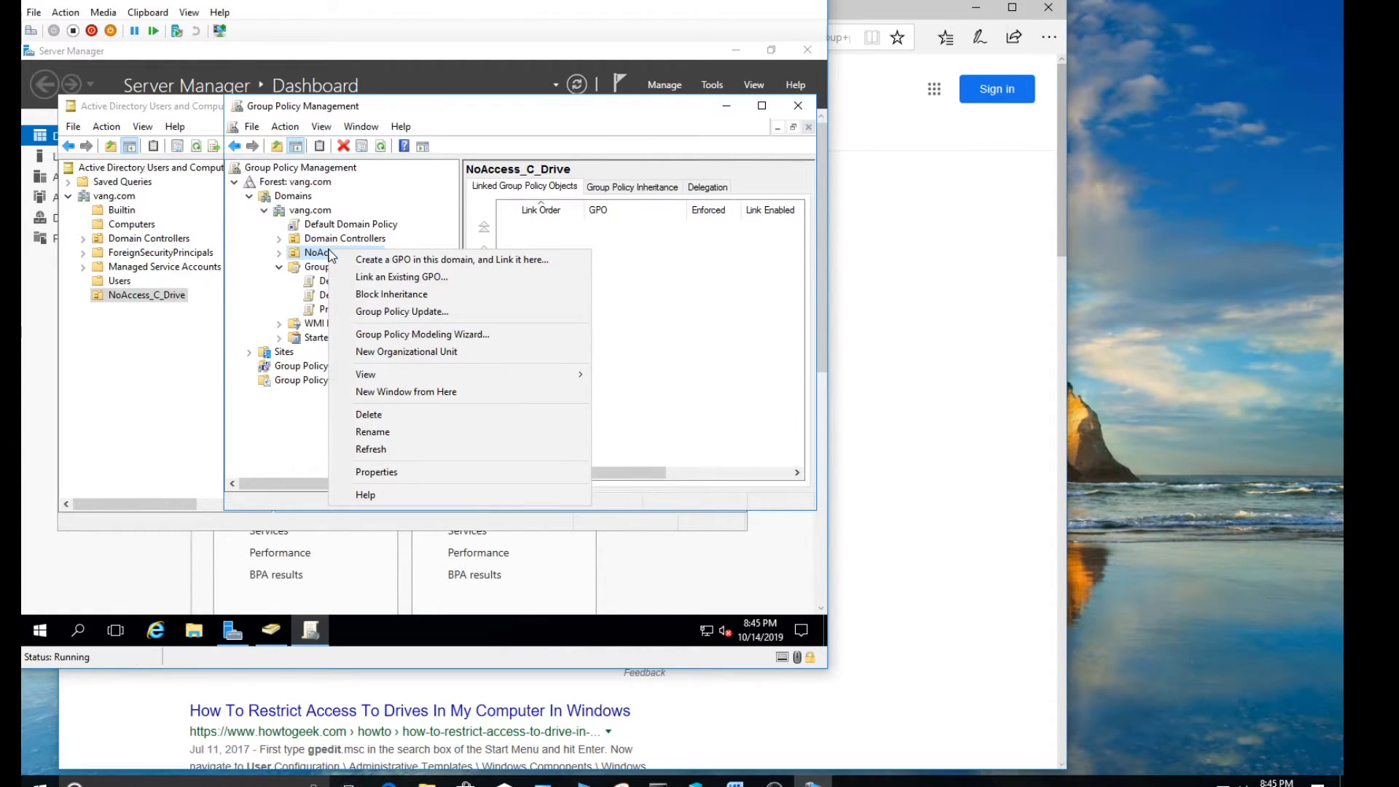
{"action": "left_click", "coordinate": [380, 280]}
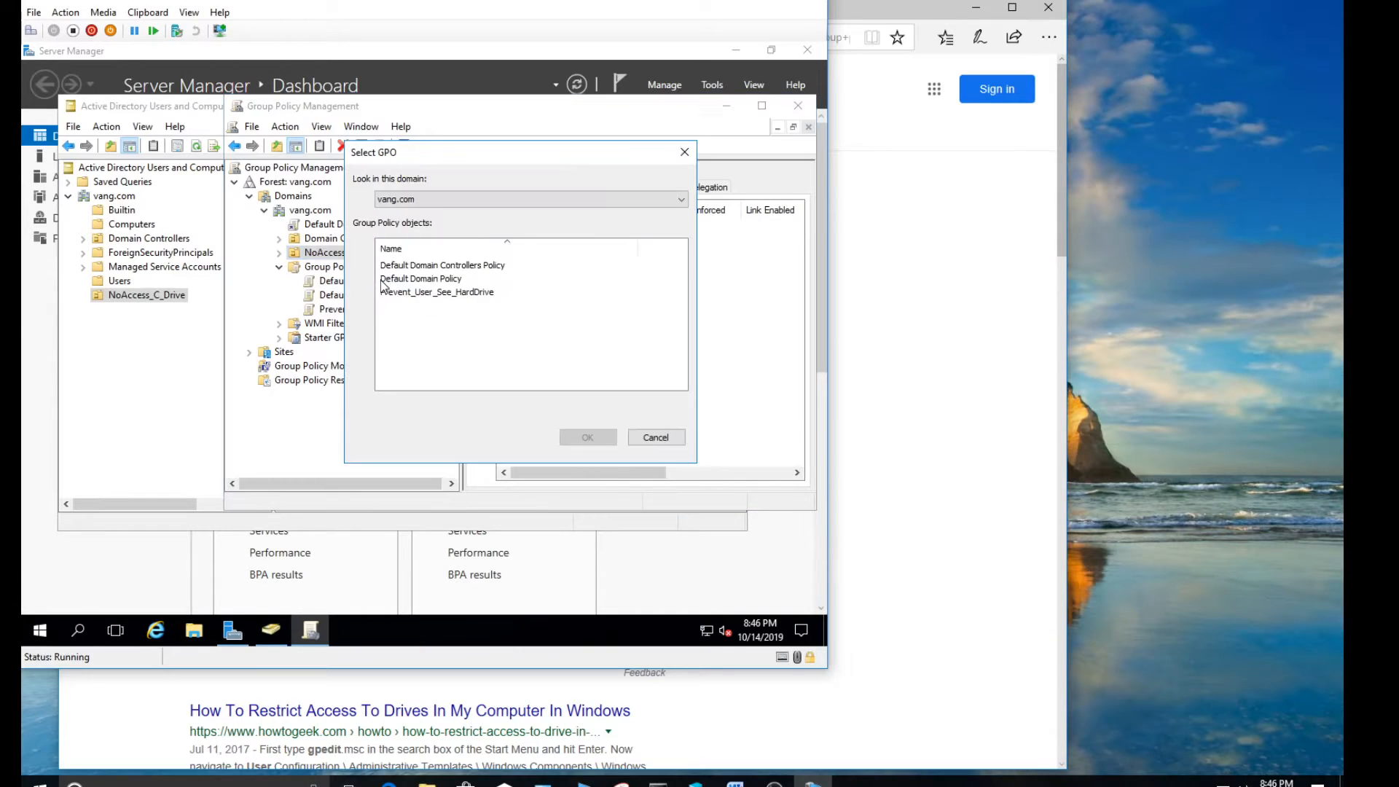
{"action": "double_click", "coordinate": [426, 293]}
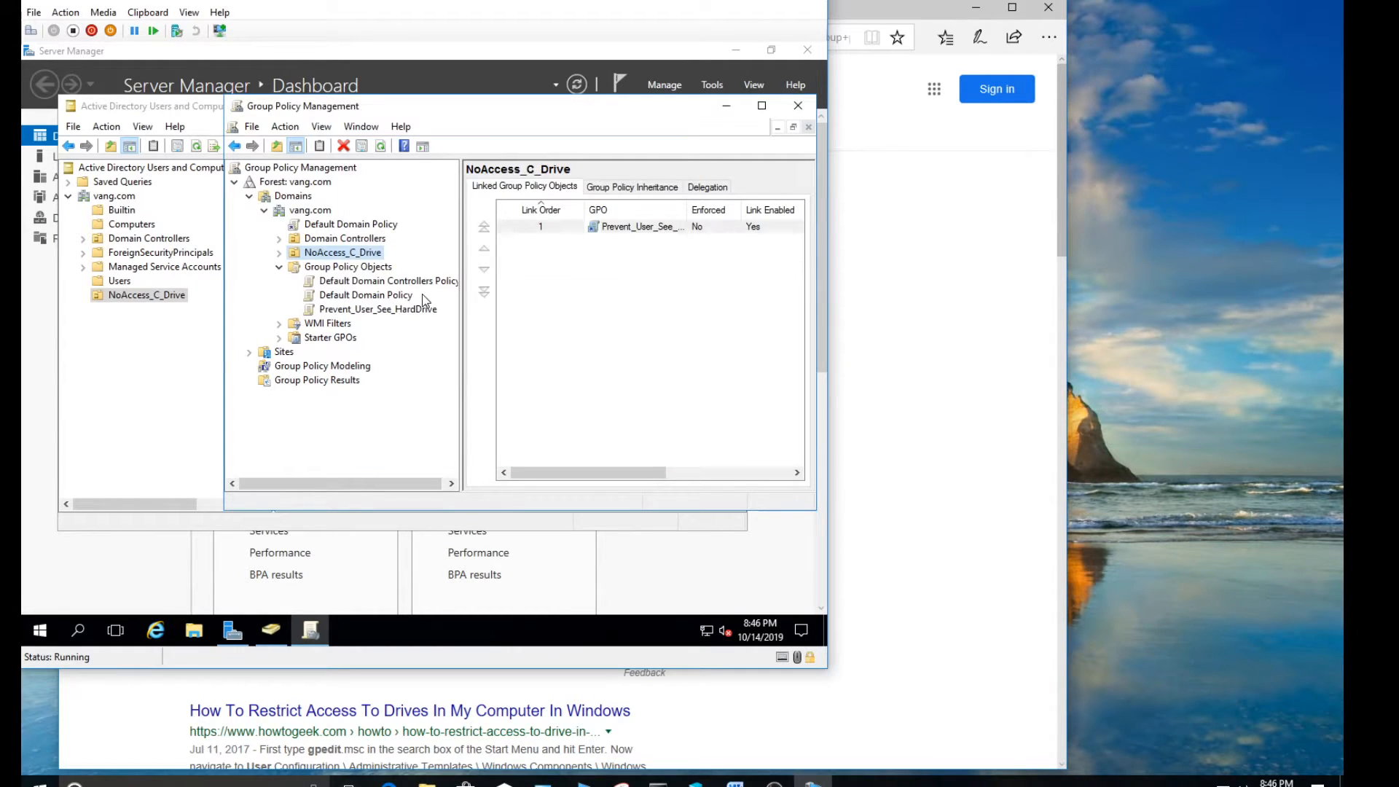
Expand NoAccess_C_Drive in the policy tree and check the scope of the linked Prevent_User_See_HardDrive policy
{"action": "left_click", "coordinate": [279, 253]}
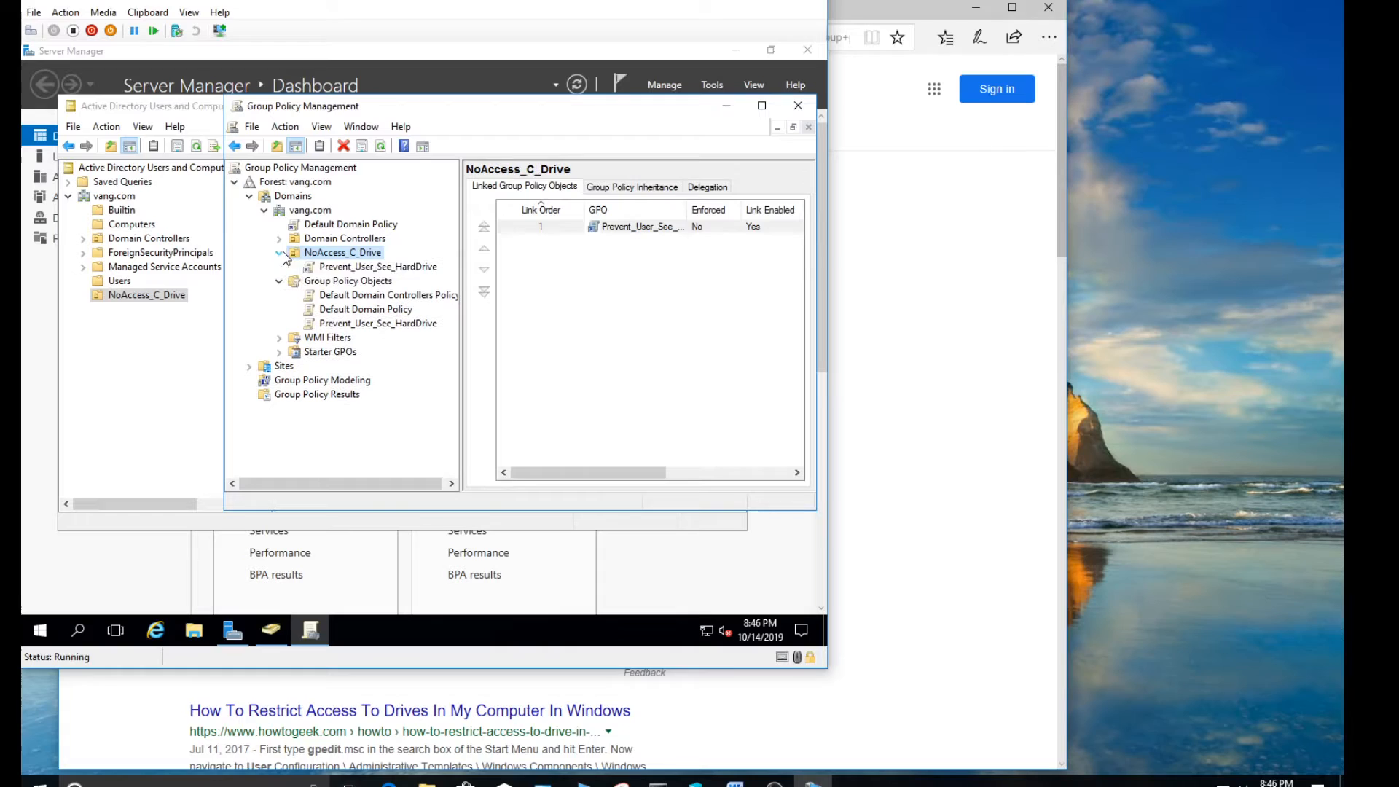
{"action": "left_click", "coordinate": [361, 269]}
{"action": "left_click", "coordinate": [657, 253]}
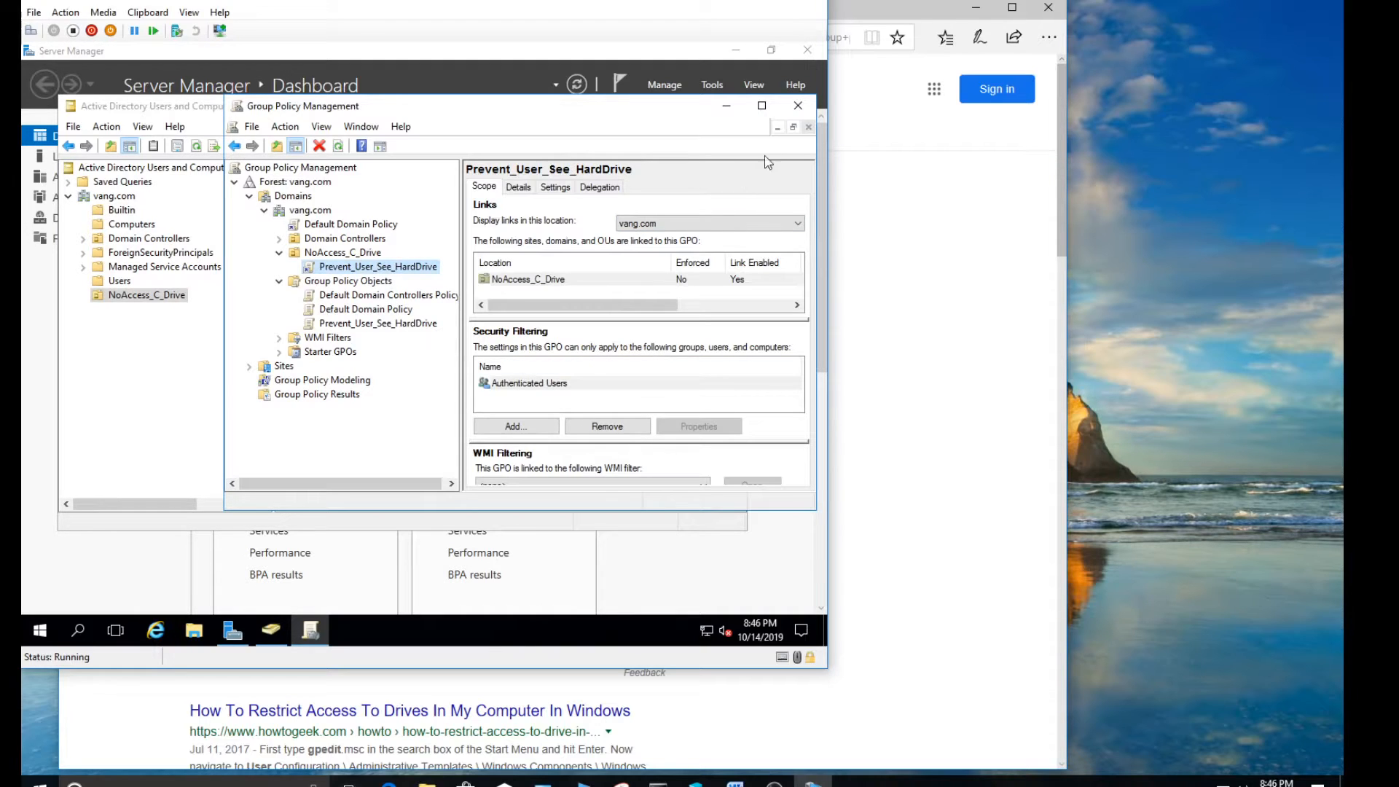
Close Group Policy Management, Active Directory Users and Computers and Server Manager, and reposition the virtual machine window so its whole frame shows
{"action": "left_click", "coordinate": [796, 108]}
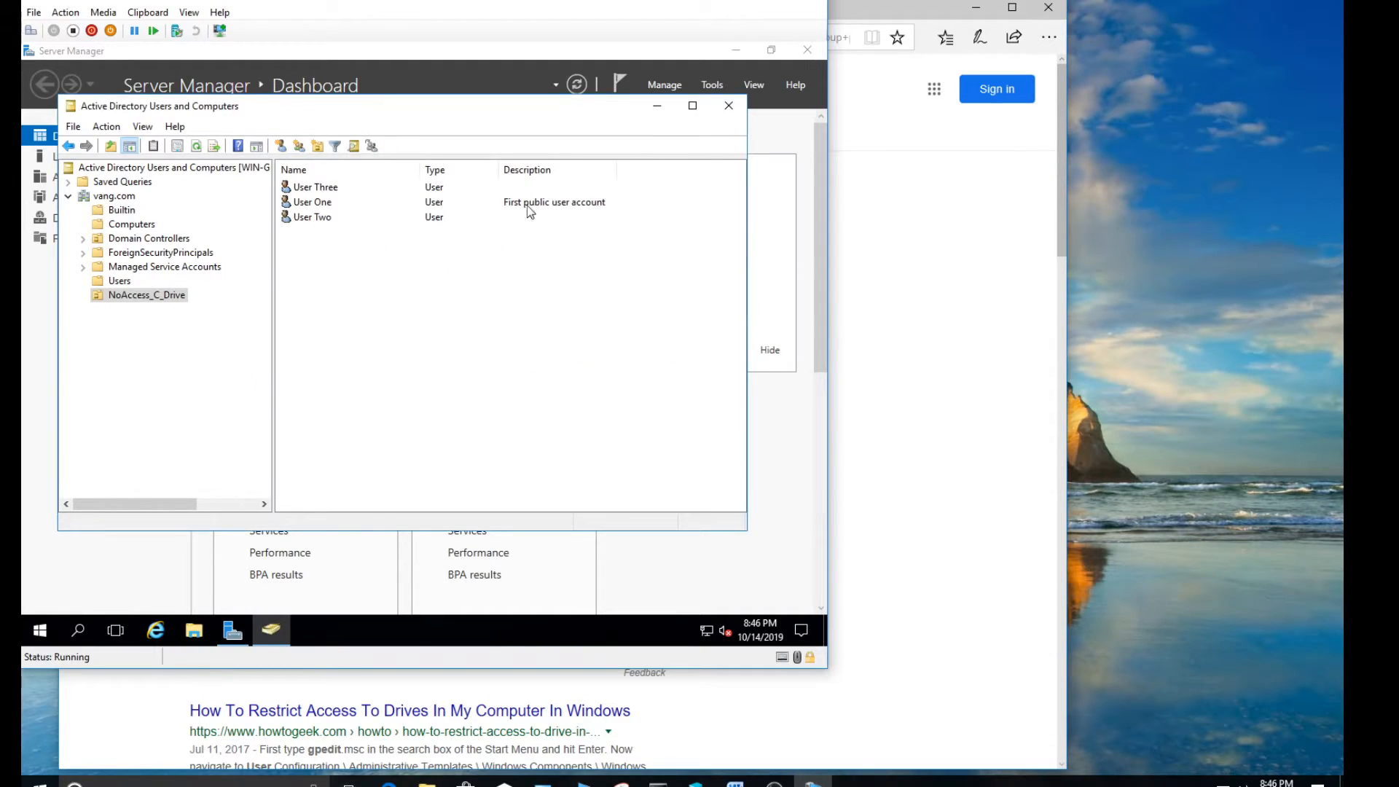
{"action": "left_click", "coordinate": [156, 296]}
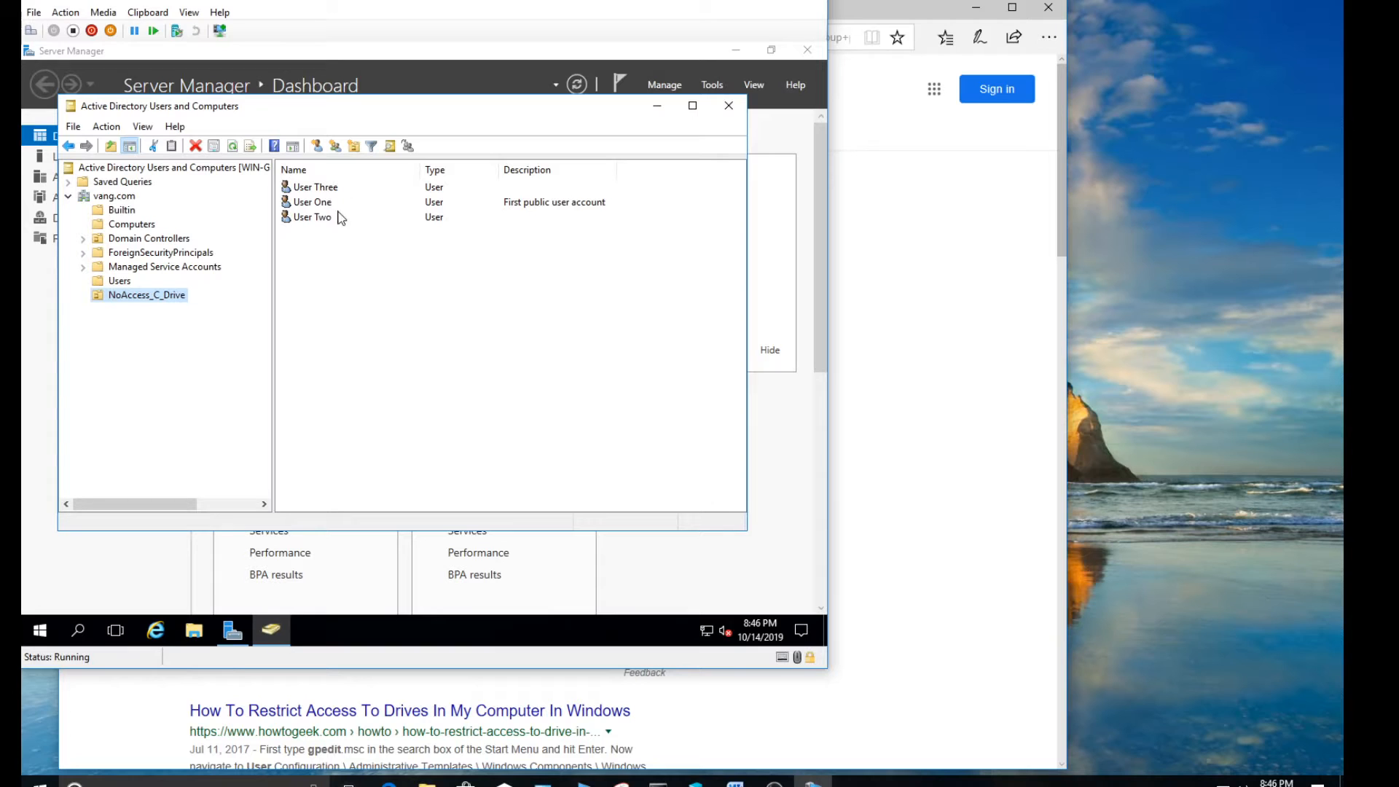
{"action": "left_click", "coordinate": [730, 107]}
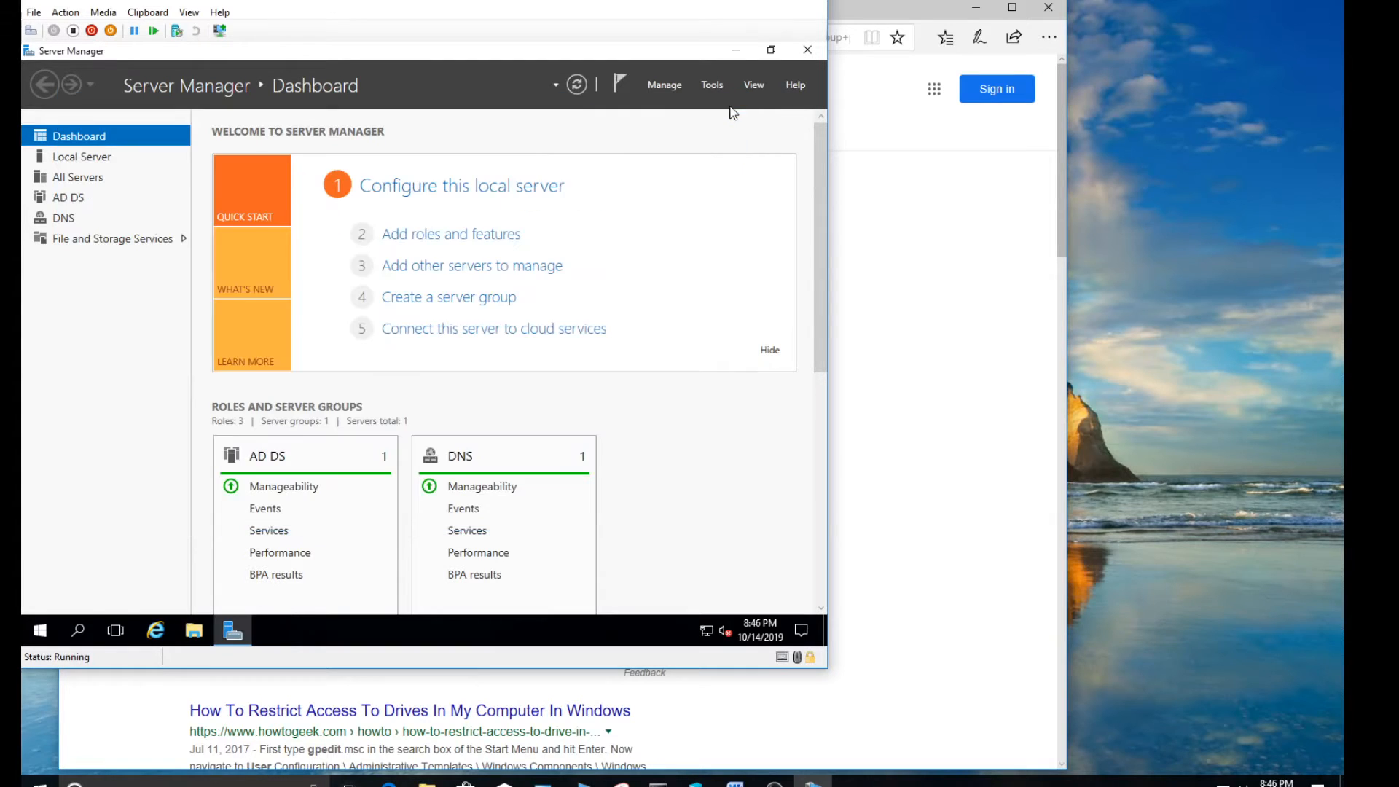
{"action": "left_click", "coordinate": [806, 51]}
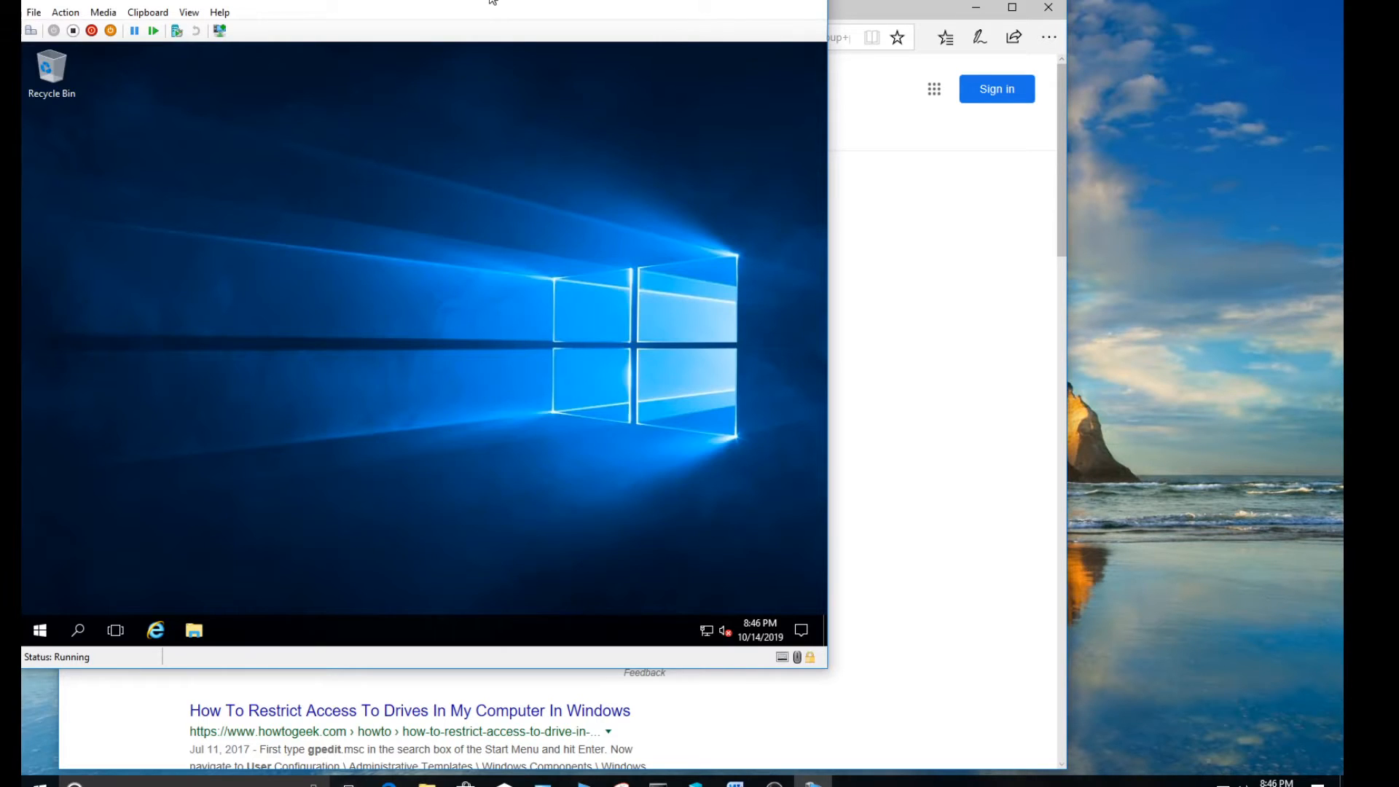
{"action": "left_click_drag", "start_coordinate": [499, 2], "coordinate": [682, 21]}
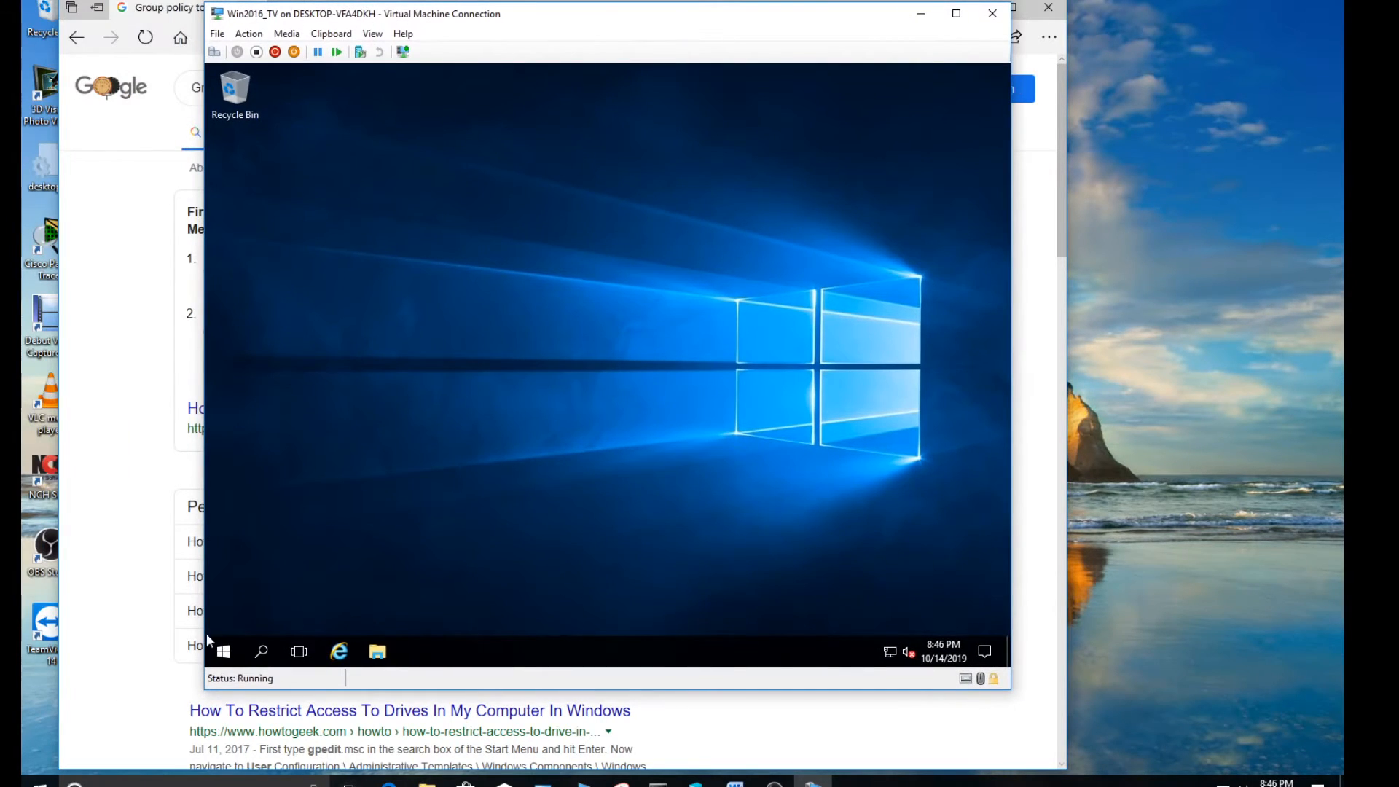
Sign the administrator account out of the Windows Server virtual machine
{"action": "left_click", "coordinate": [224, 651]}
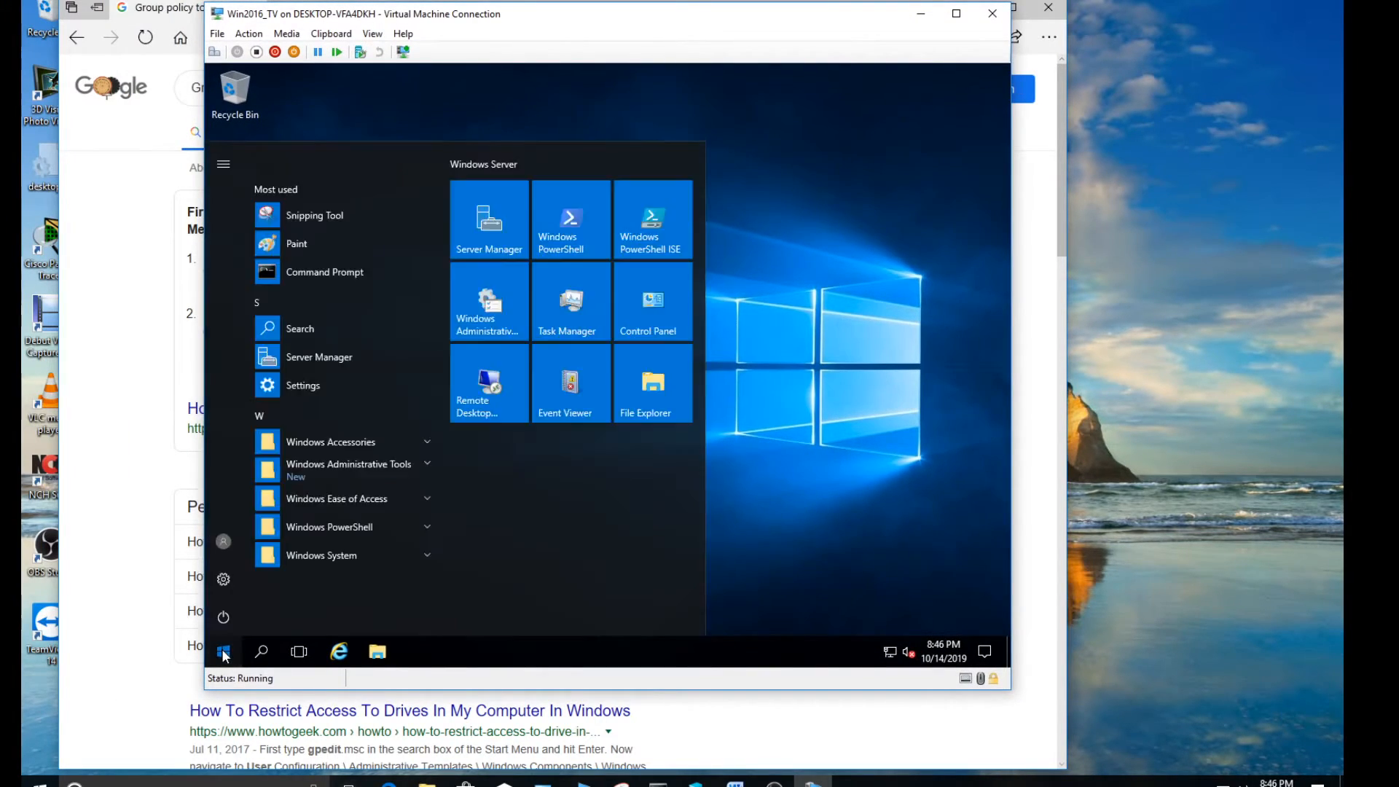
{"action": "left_click", "coordinate": [223, 167]}
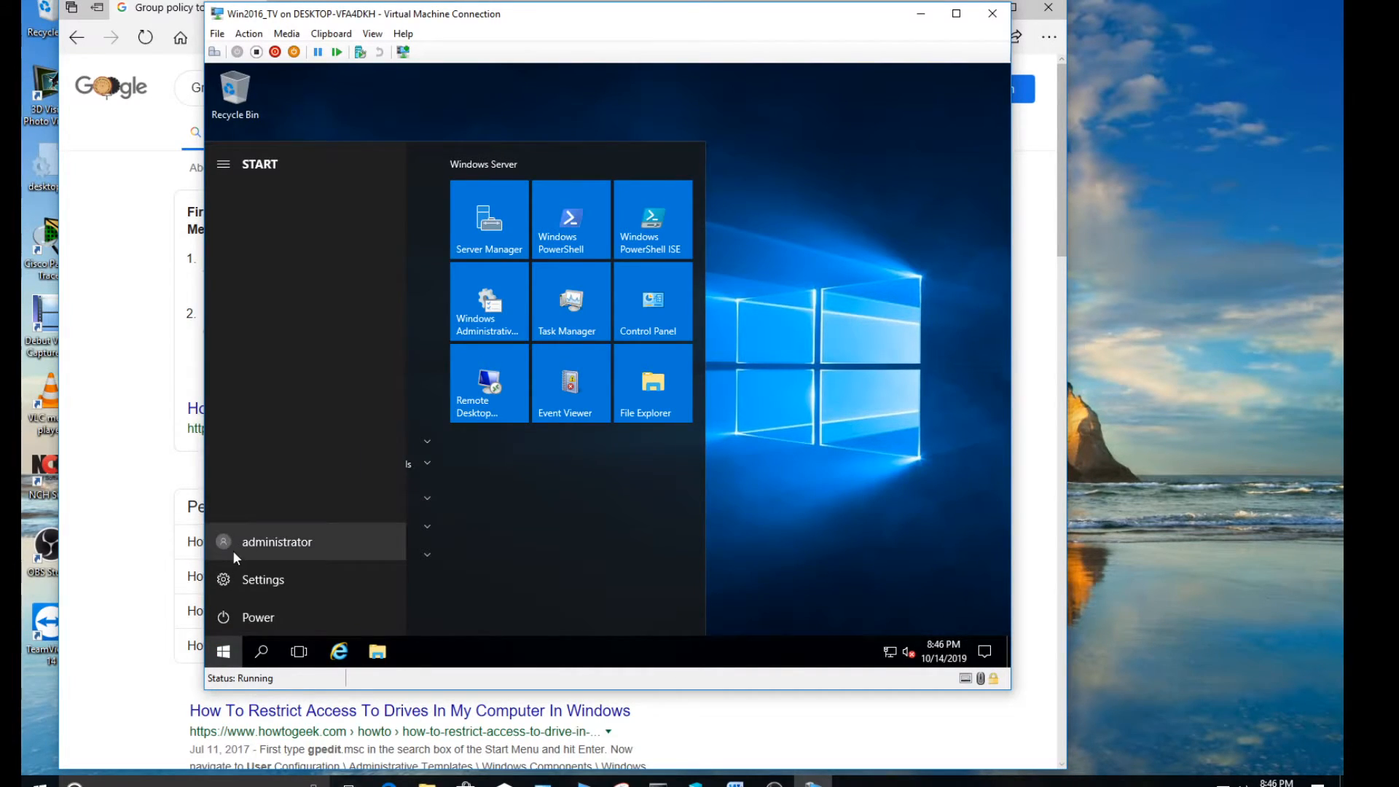
{"action": "left_click", "coordinate": [223, 653]}
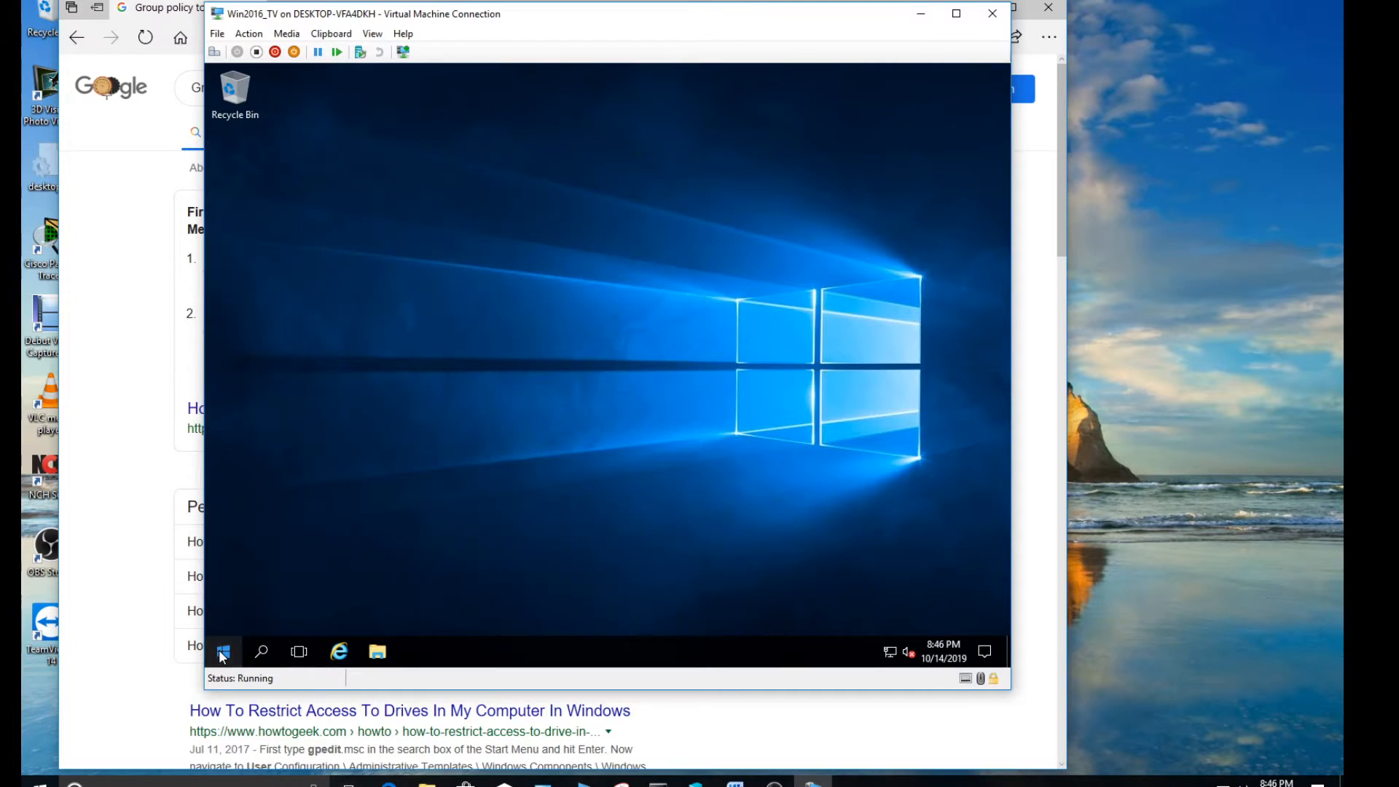
{"action": "left_click", "coordinate": [223, 654]}
{"action": "left_click", "coordinate": [226, 539]}
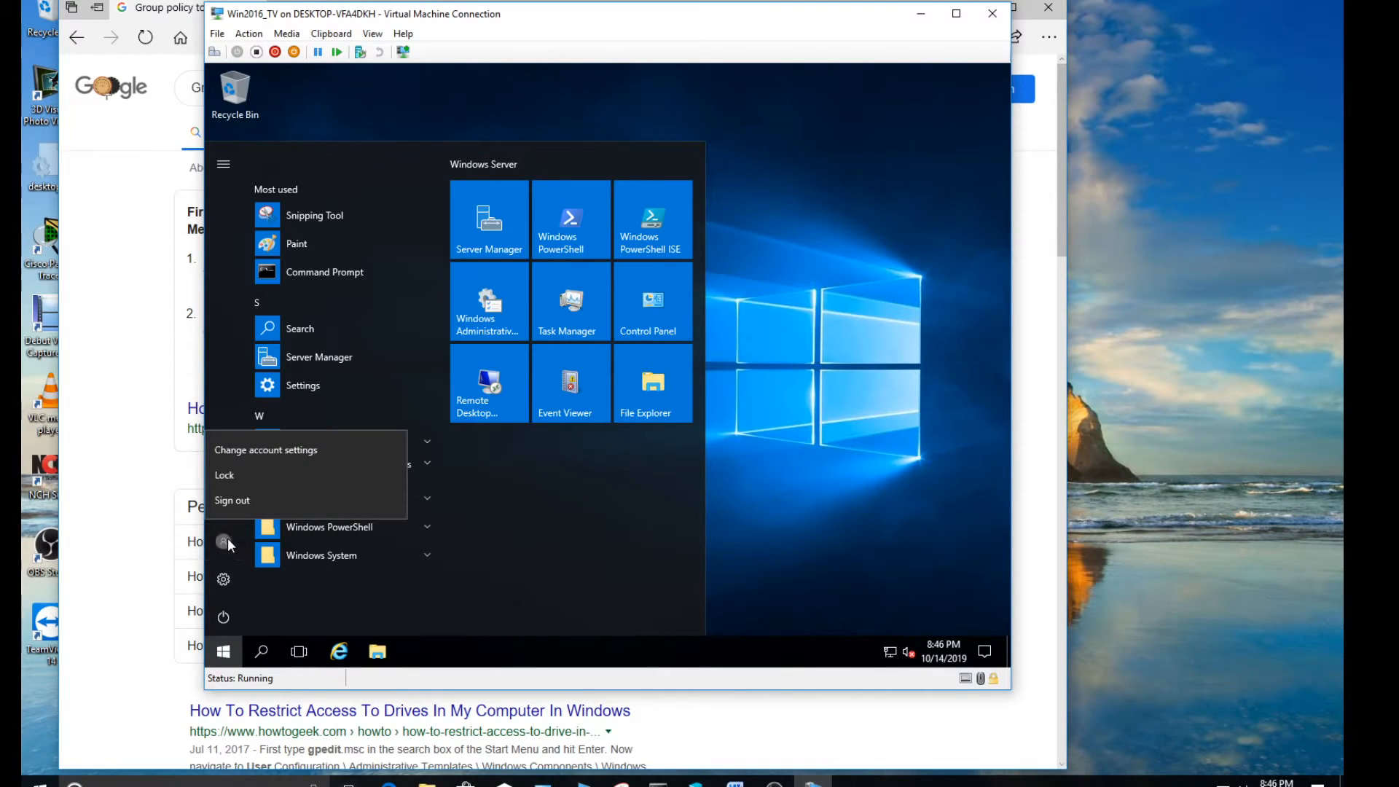
{"action": "left_click", "coordinate": [241, 502]}
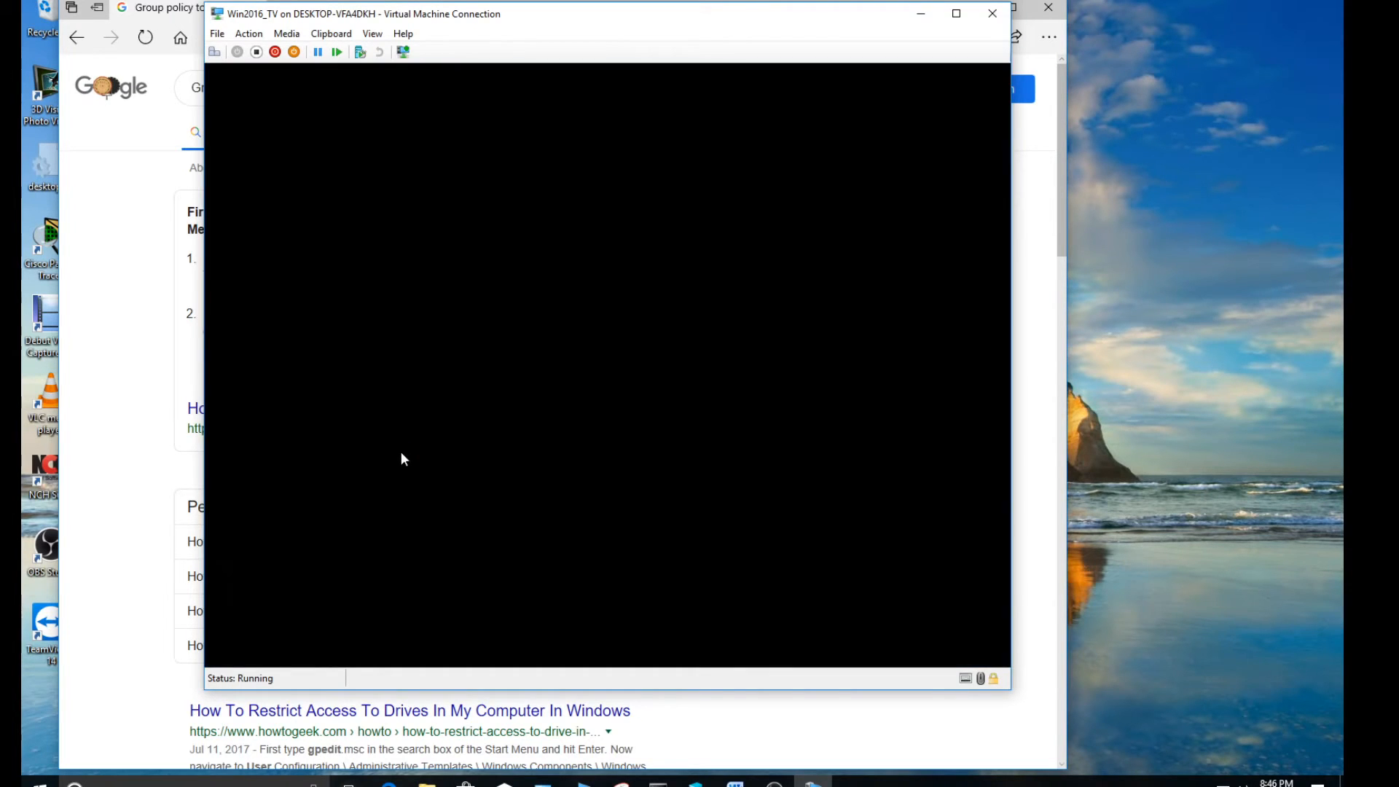
Unlock the virtual machine and sign in to the VANG domain as another user, "userone", with the account password
{"action": "left_click", "coordinate": [215, 53]}
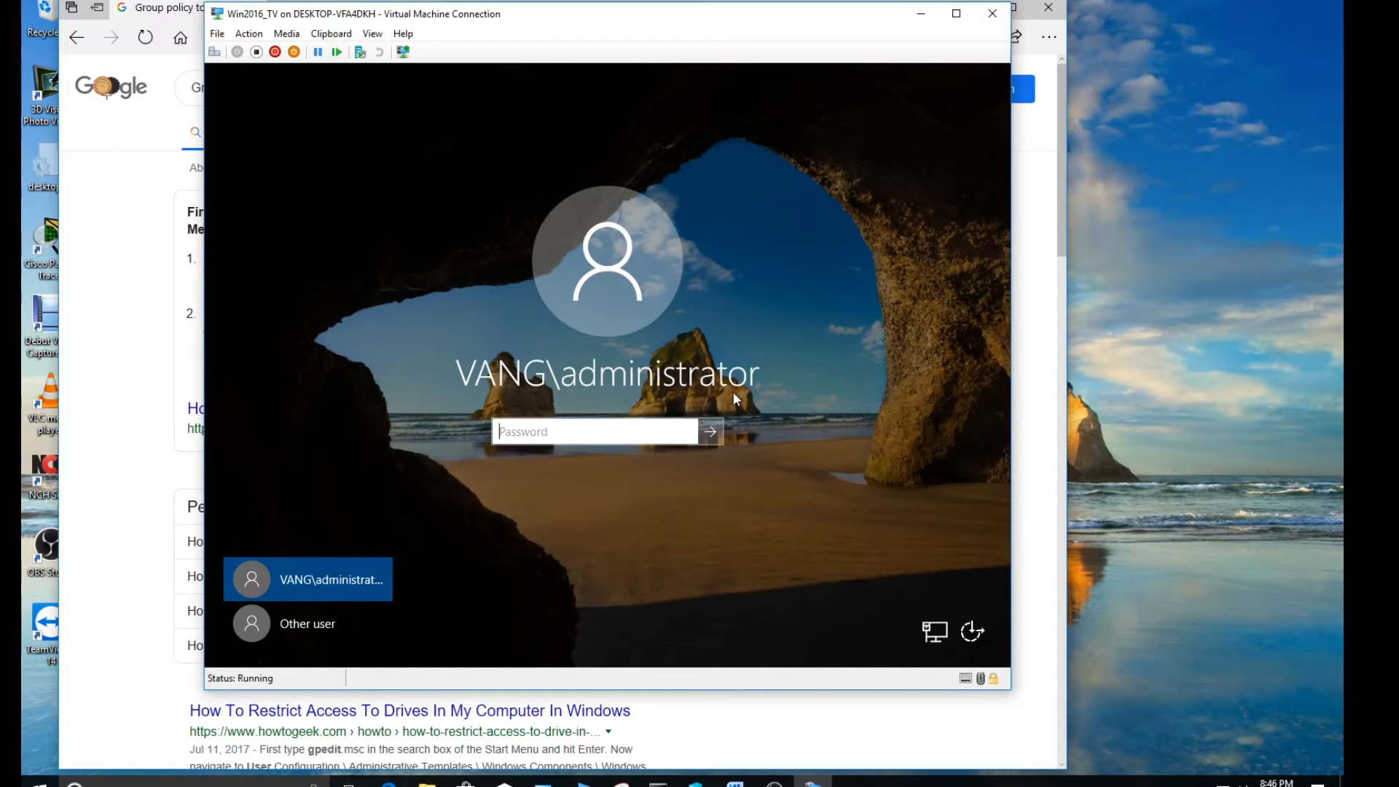
{"action": "left_click", "coordinate": [309, 622]}
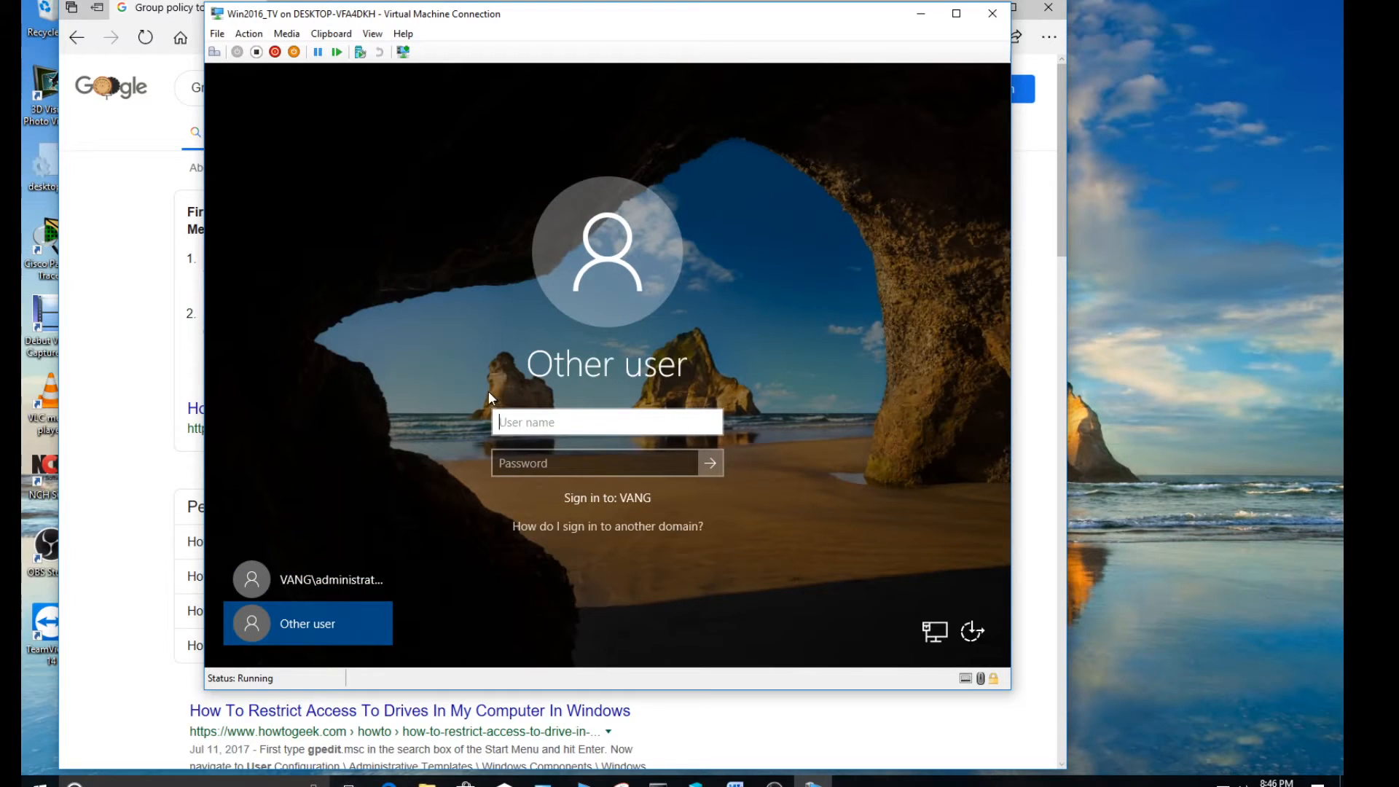
{"action": "type", "text": "userone"}
{"action": "key", "text": "Tab"}
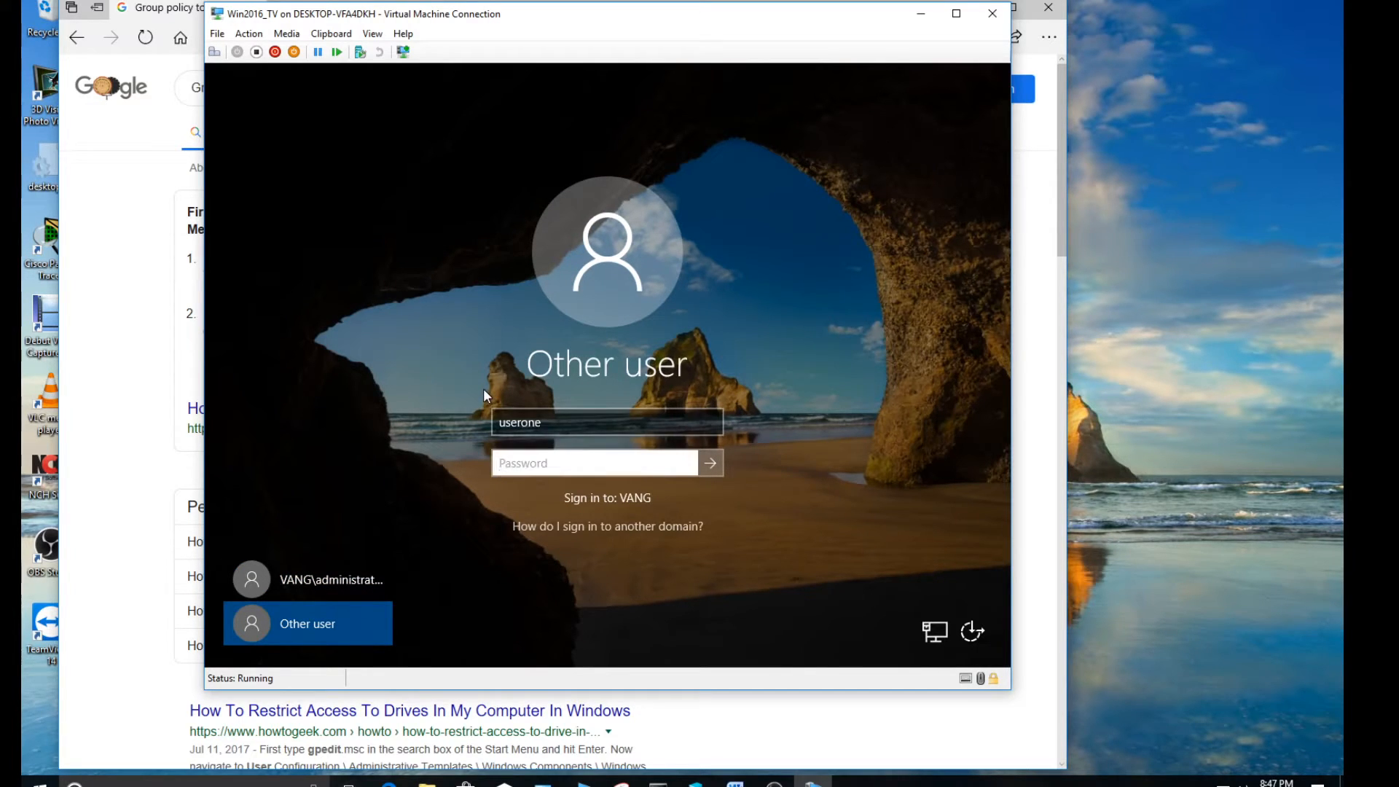
{"action": "type", "text": "*******"}
{"action": "key", "text": "Return"}
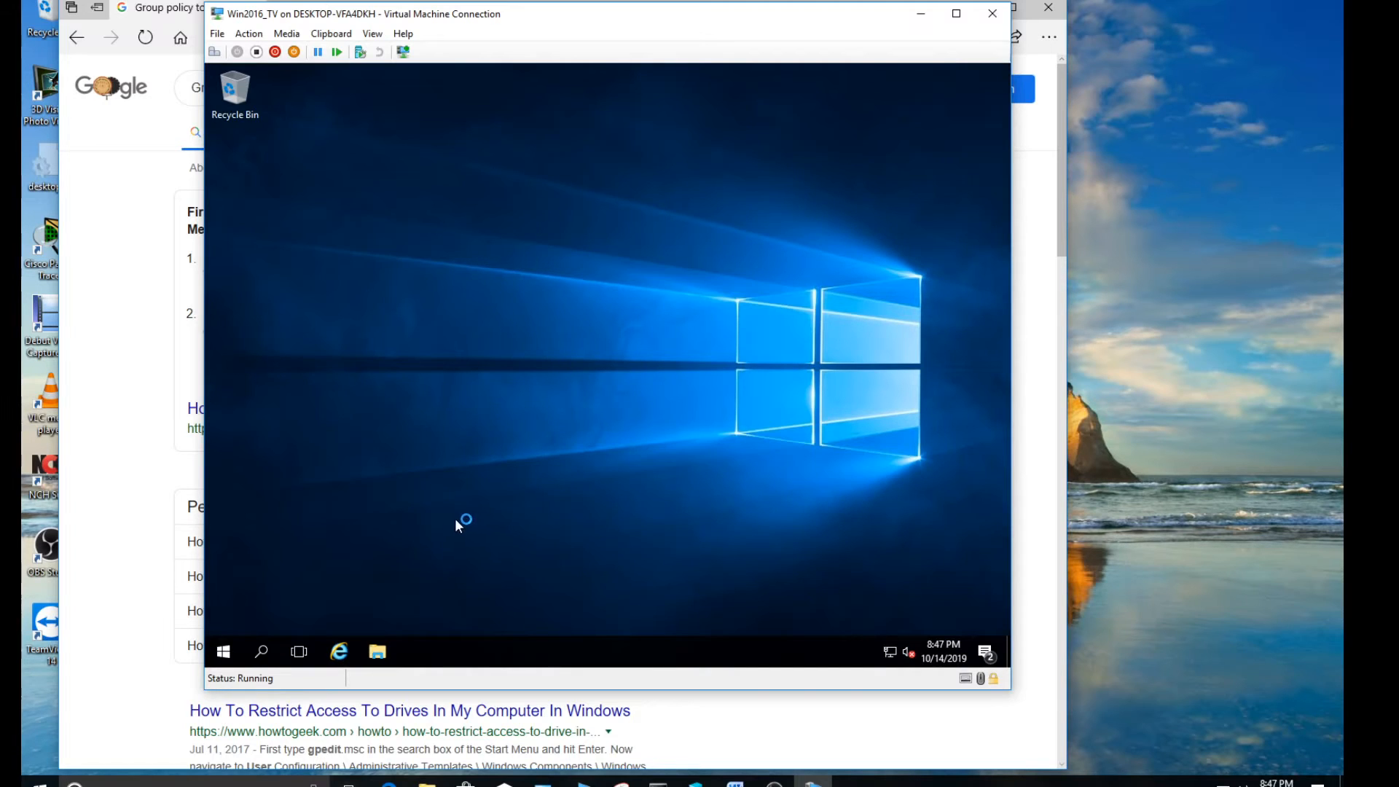
Test access to Local Disk (C:) from This PC in File Explorer by trying twice to open it, and close the window
{"action": "left_click", "coordinate": [377, 652]}
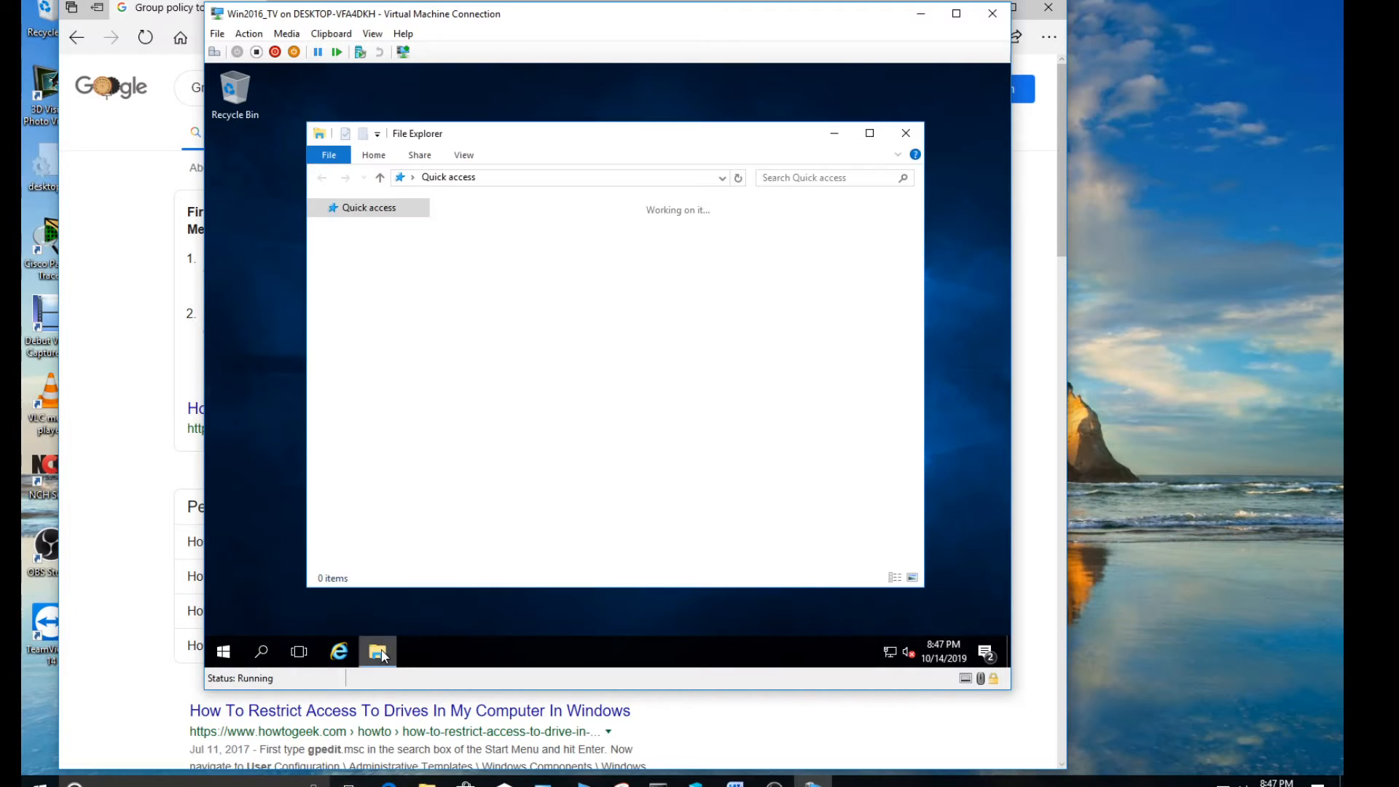
{"action": "left_click", "coordinate": [369, 319]}
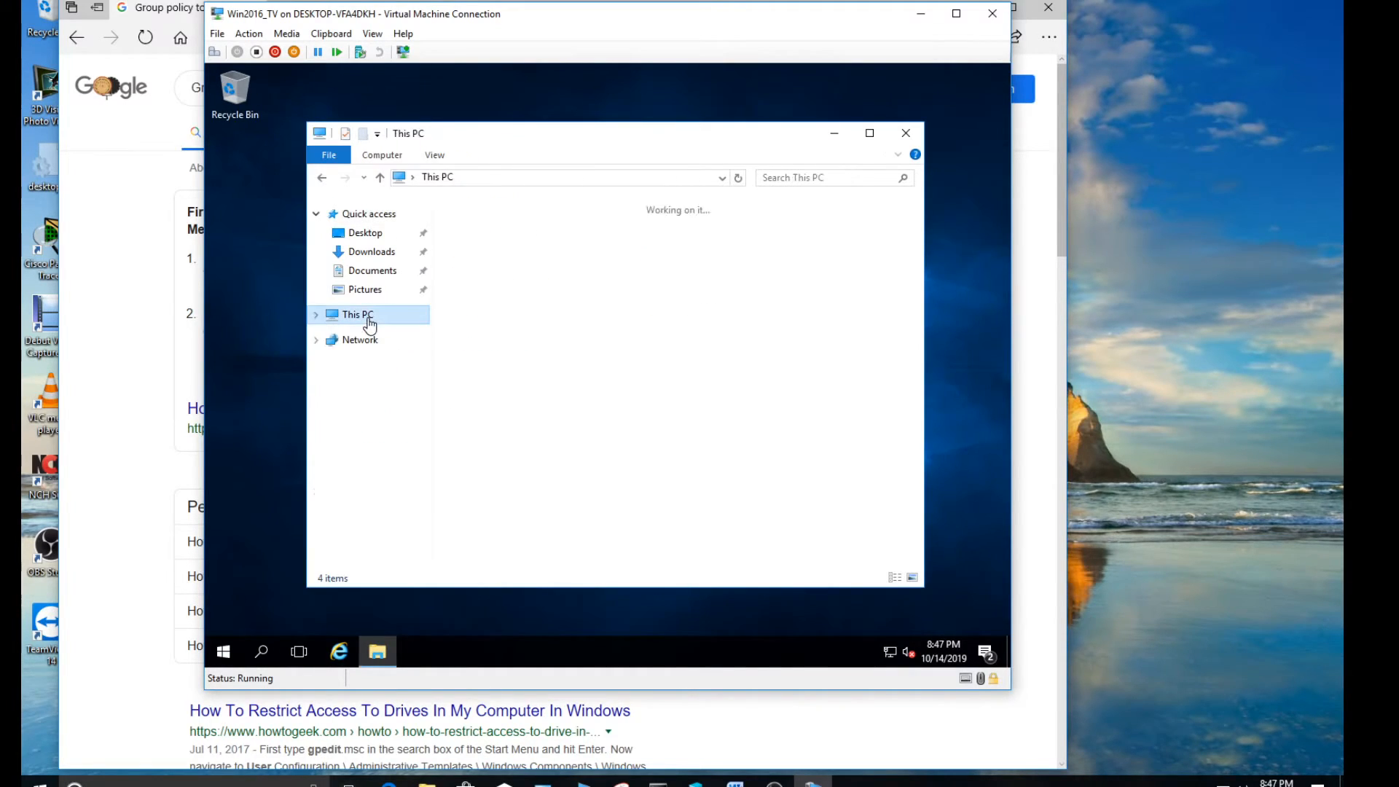
{"action": "left_click", "coordinate": [529, 387]}
{"action": "double_click", "coordinate": [529, 386]}
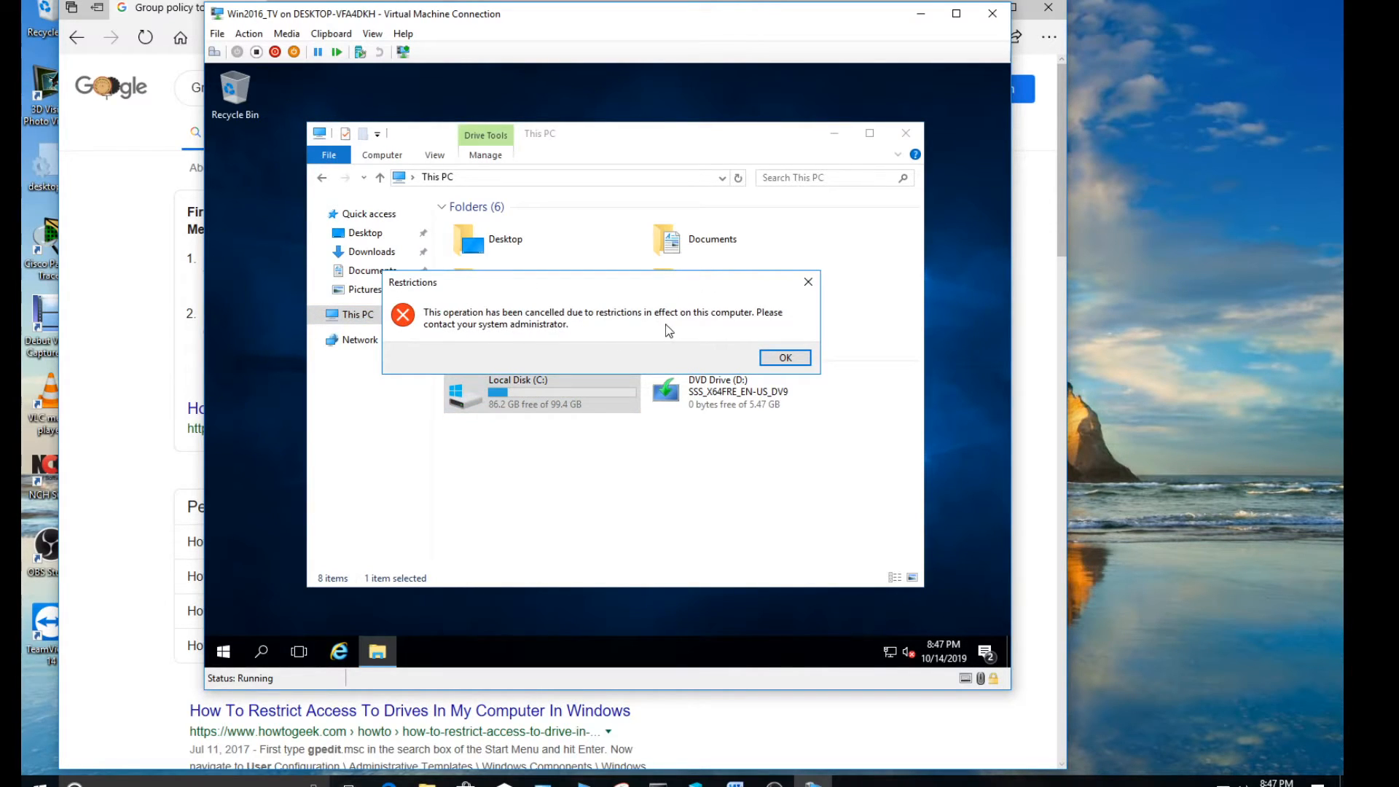
{"action": "left_click", "coordinate": [785, 357]}
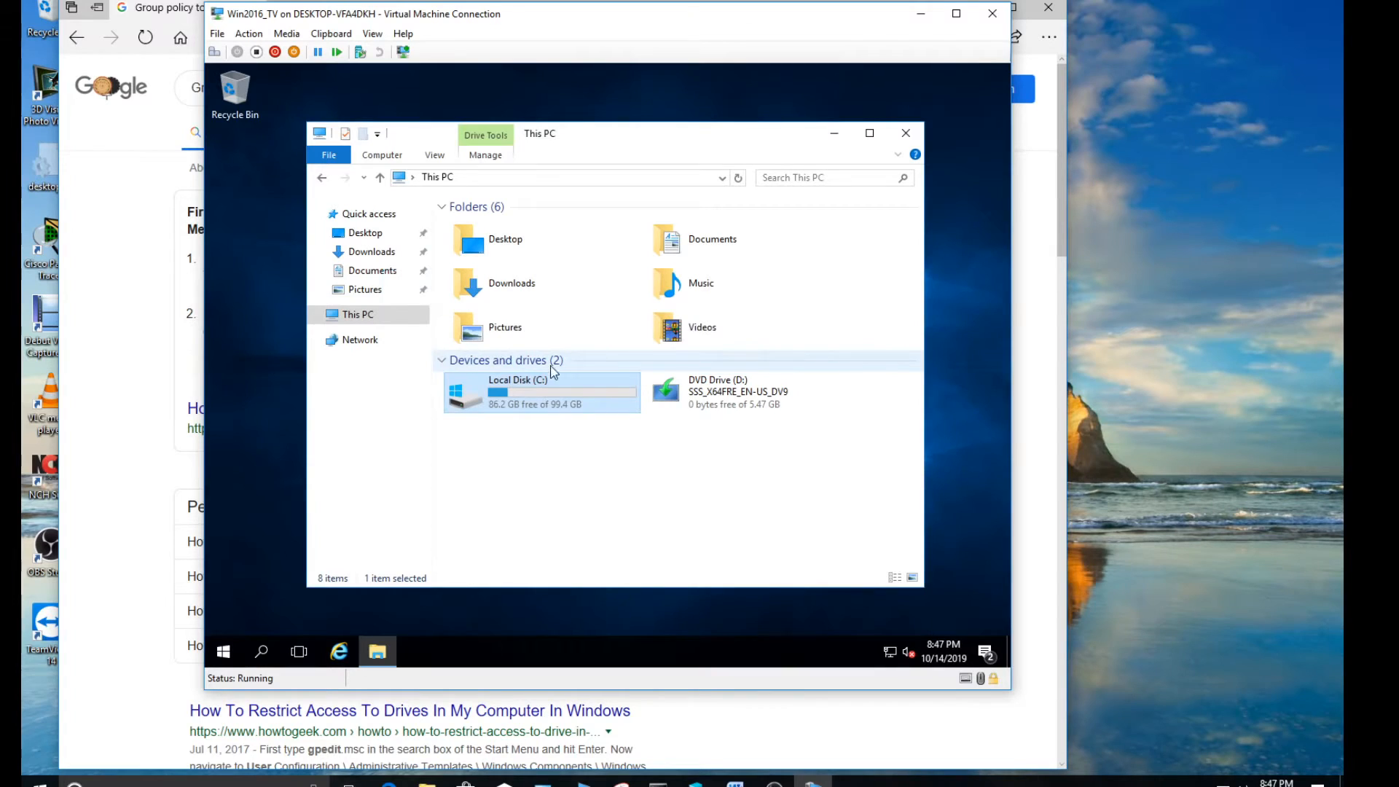
{"action": "double_click", "coordinate": [557, 387]}
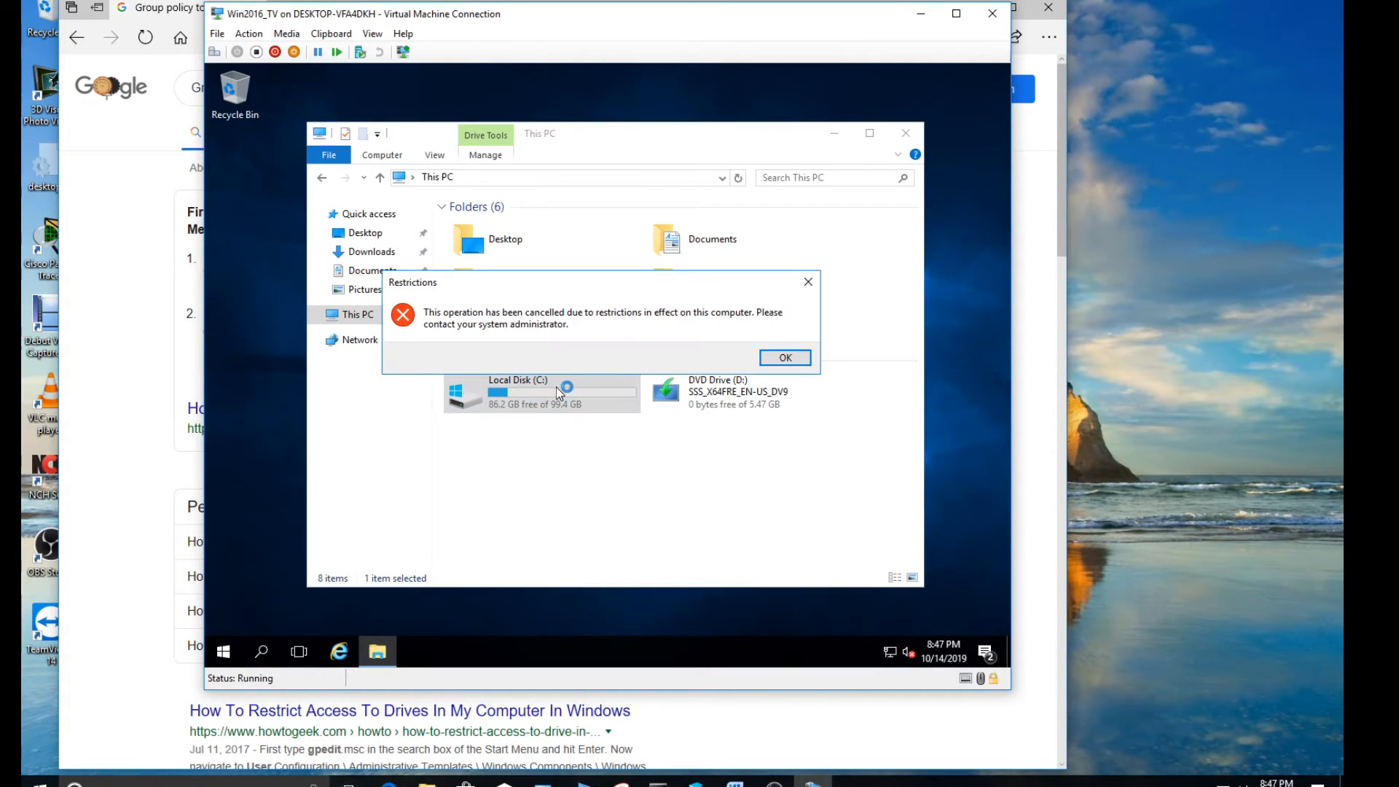
{"action": "left_click", "coordinate": [785, 358]}
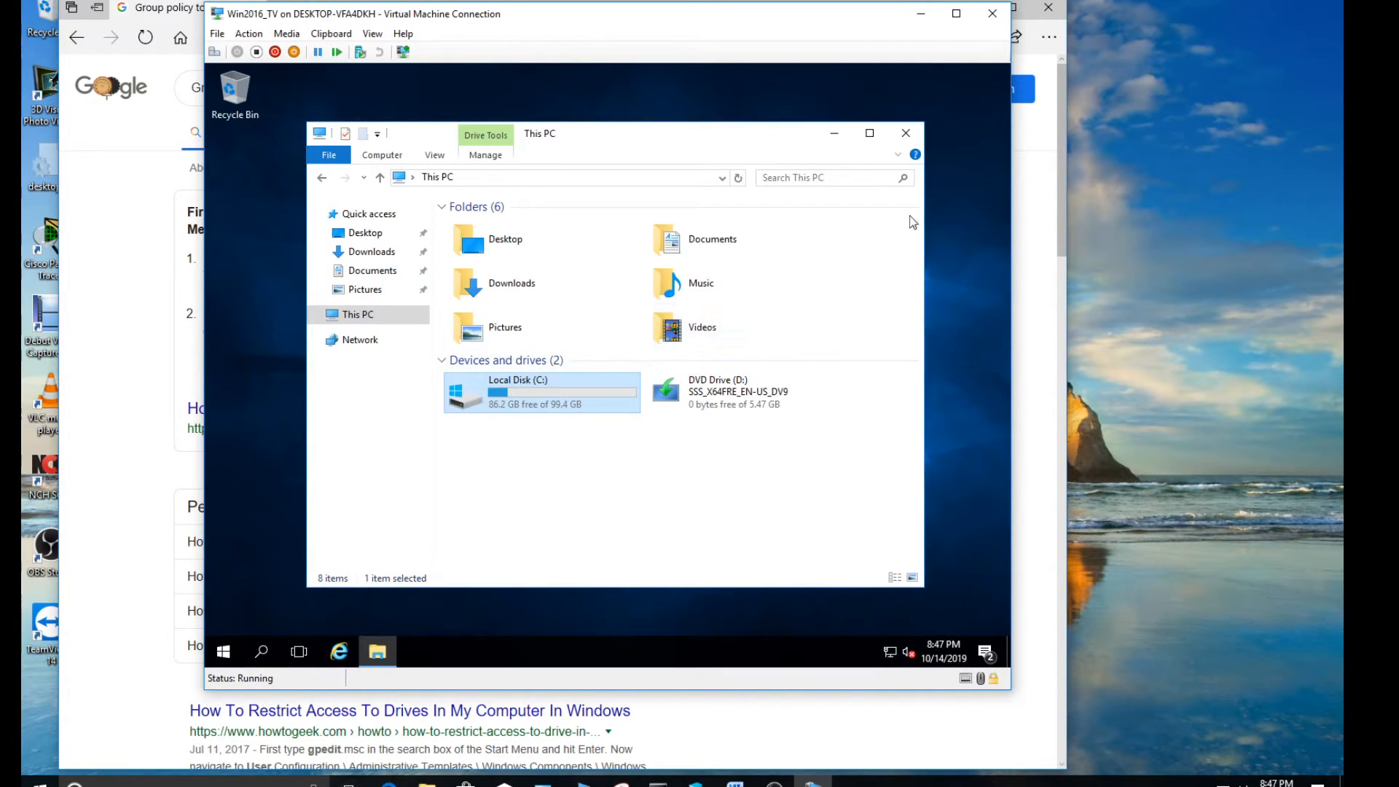
{"action": "left_click", "coordinate": [905, 134]}
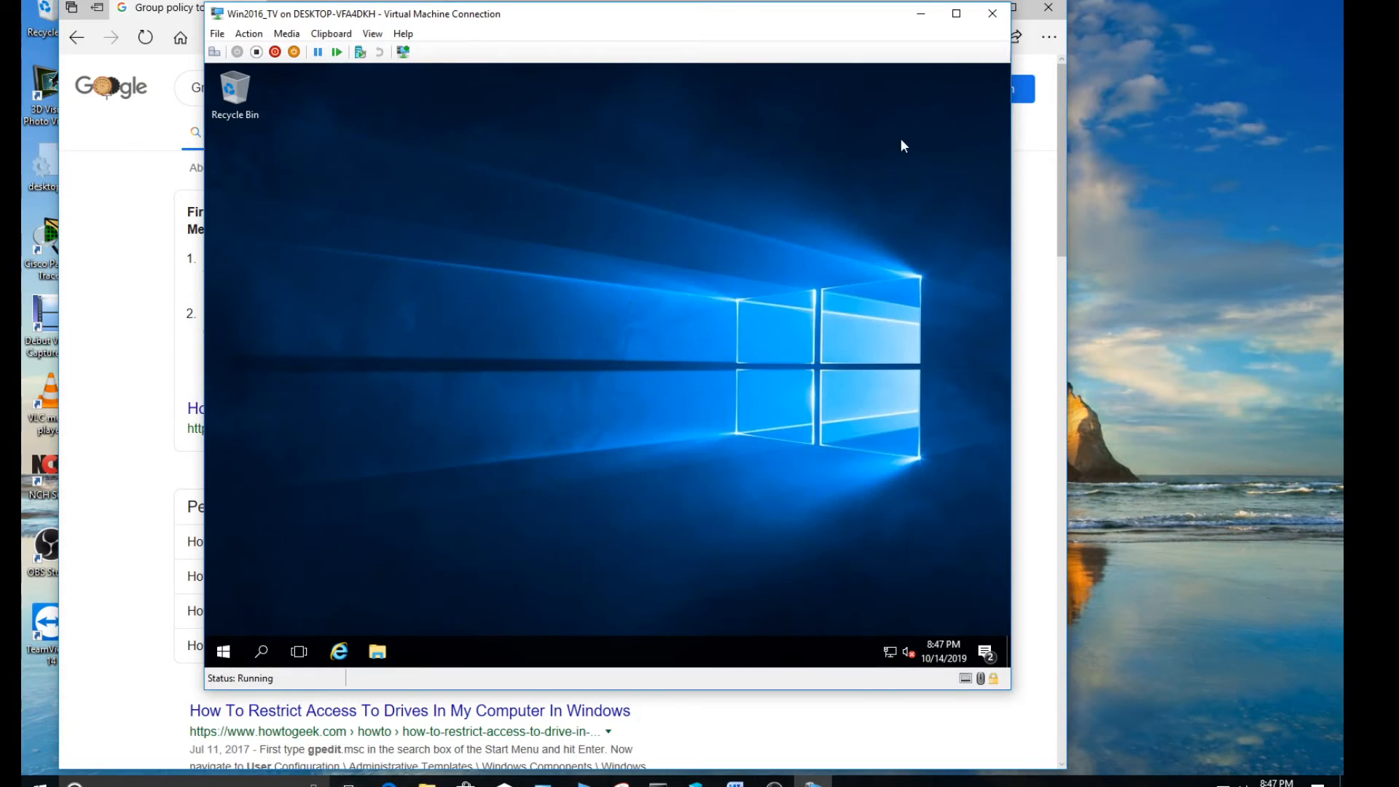
Sign userone out of the virtual machine and bring up the sign-in form for another user
{"action": "left_click", "coordinate": [224, 651]}
{"action": "left_click", "coordinate": [223, 542]}
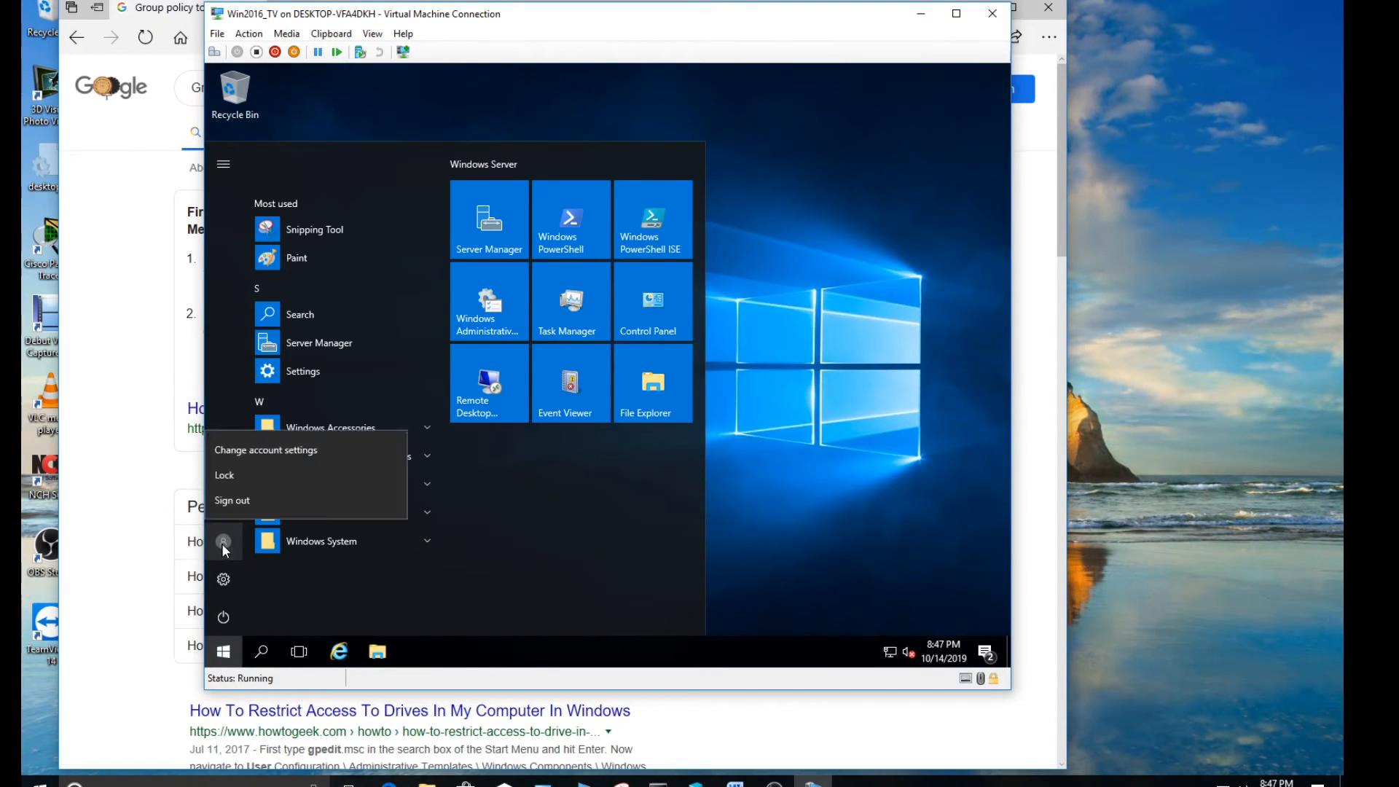
{"action": "left_click", "coordinate": [242, 501]}
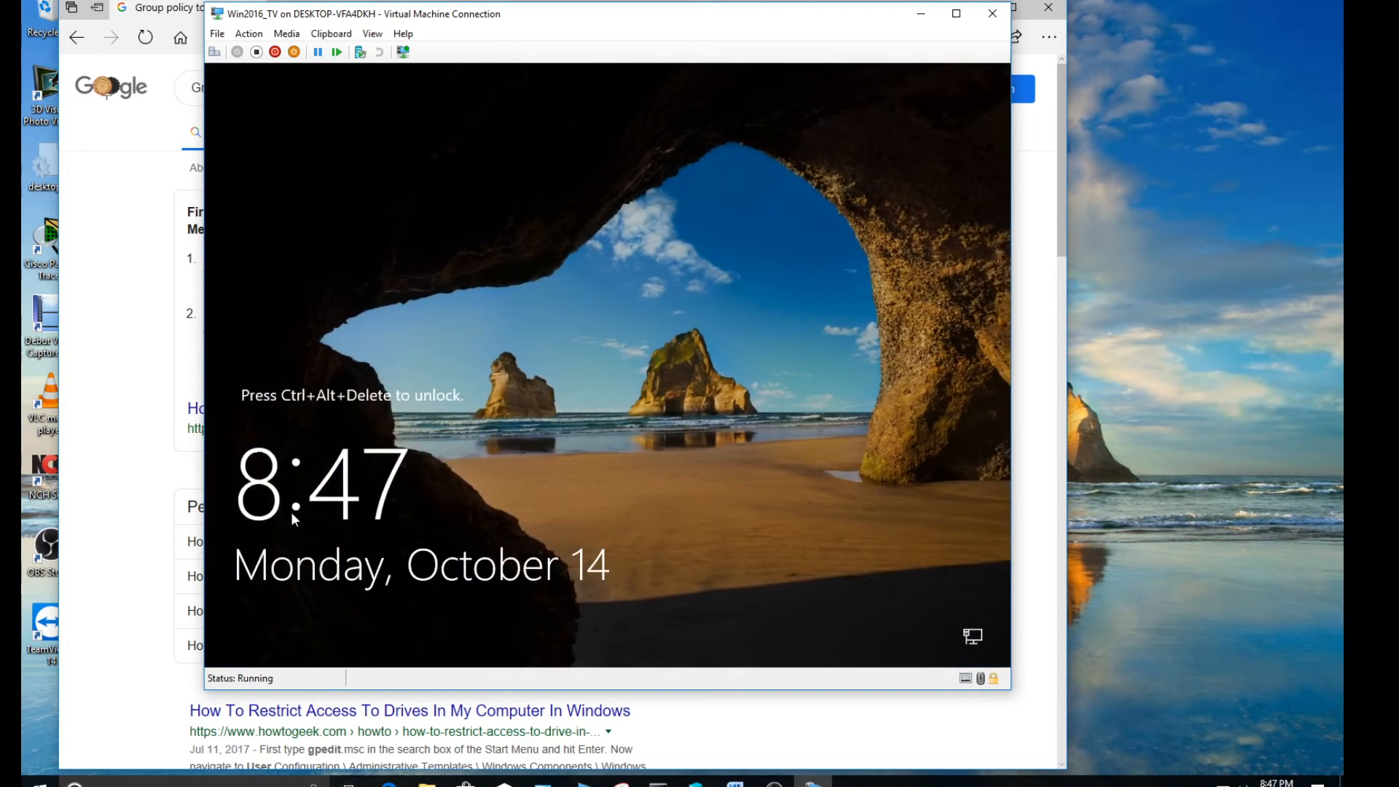
{"action": "left_click", "coordinate": [215, 52]}
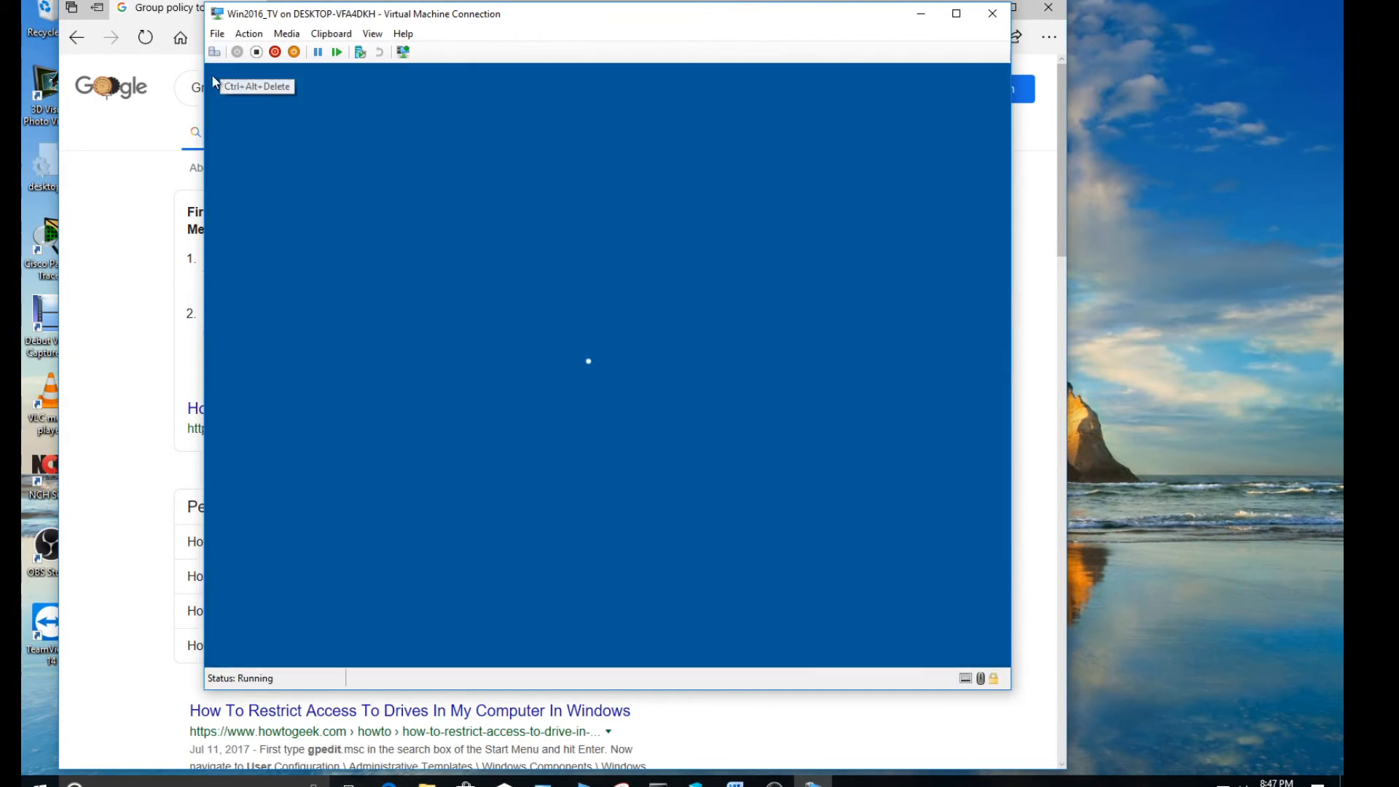
{"action": "left_click", "coordinate": [290, 624]}
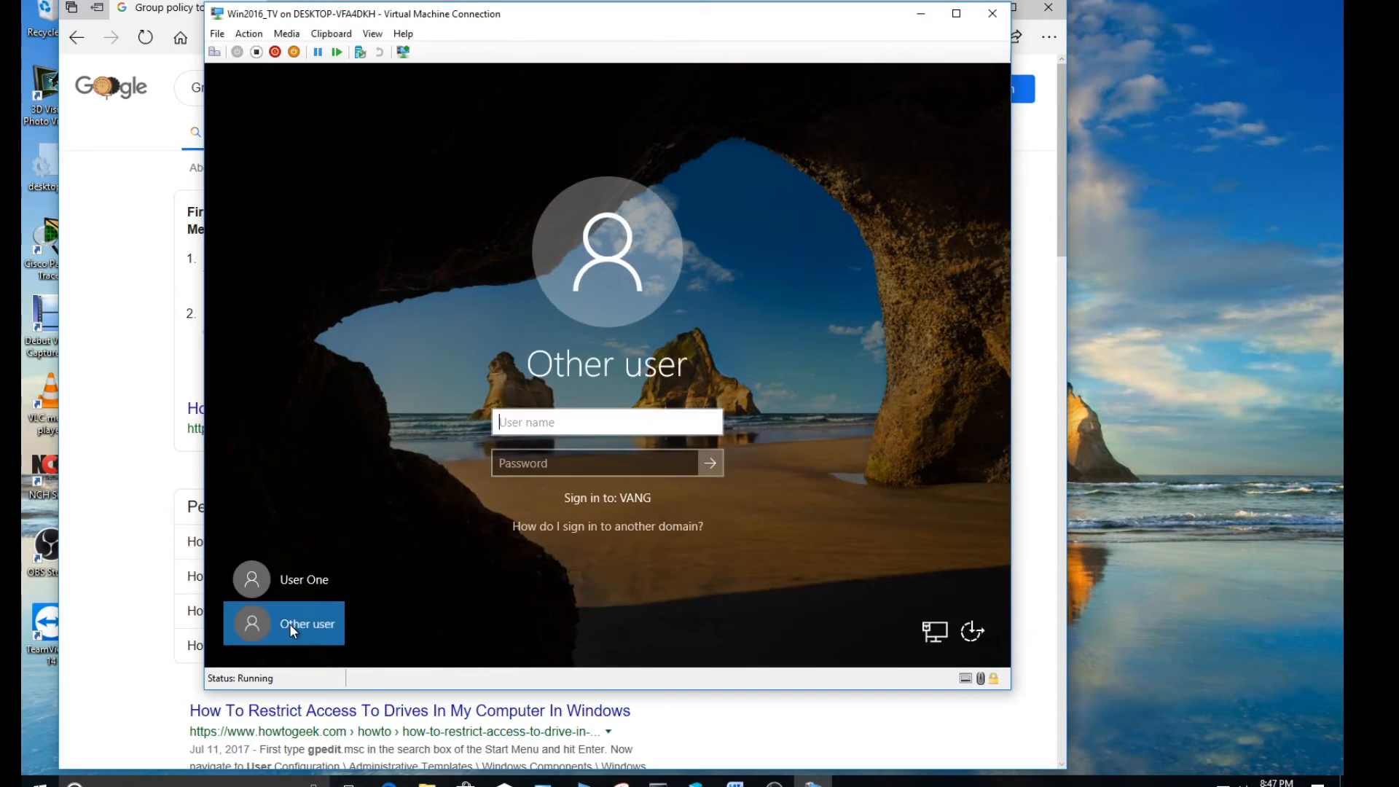
Try to sign in to the VANG domain as "usetwo" with the account password
{"action": "type", "text": "usetwo"}
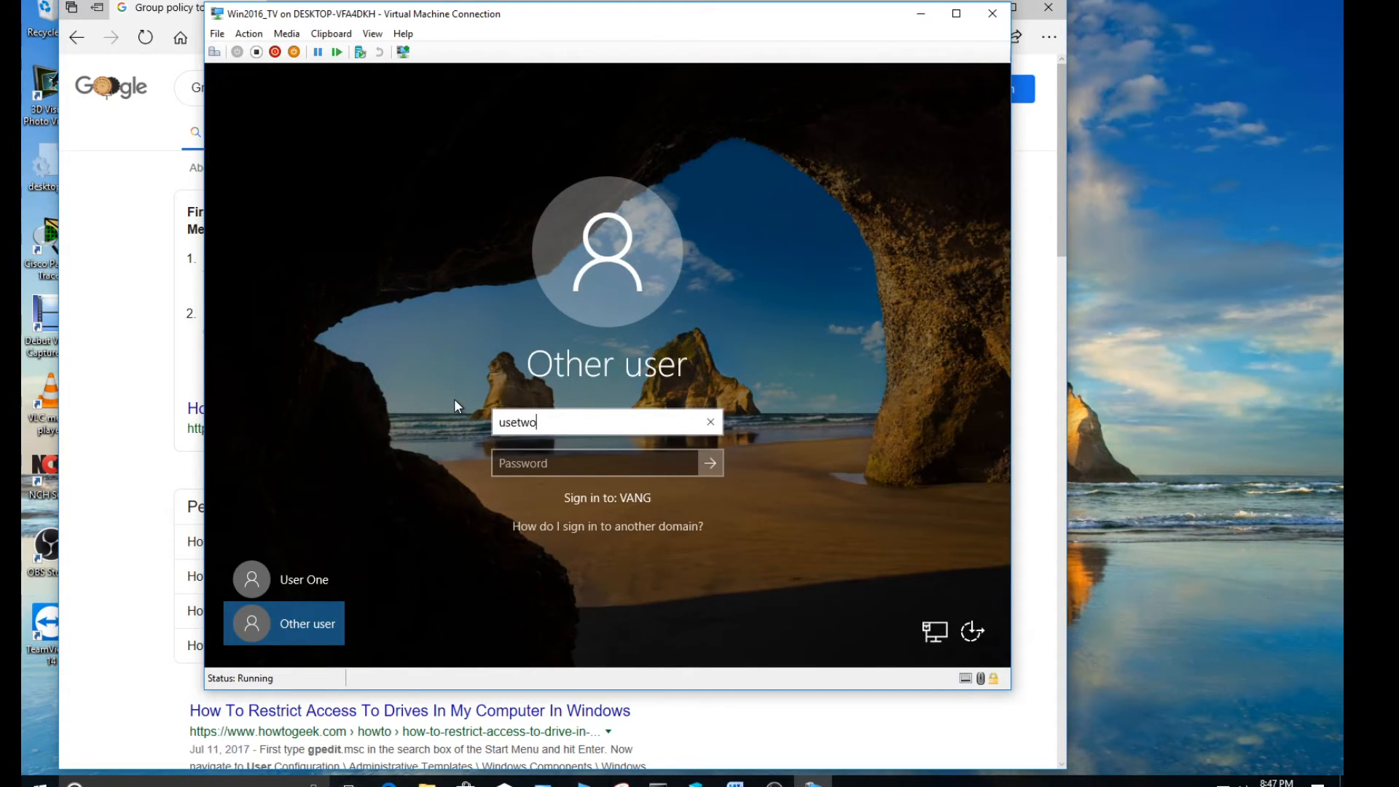
{"action": "key", "text": "Tab"}
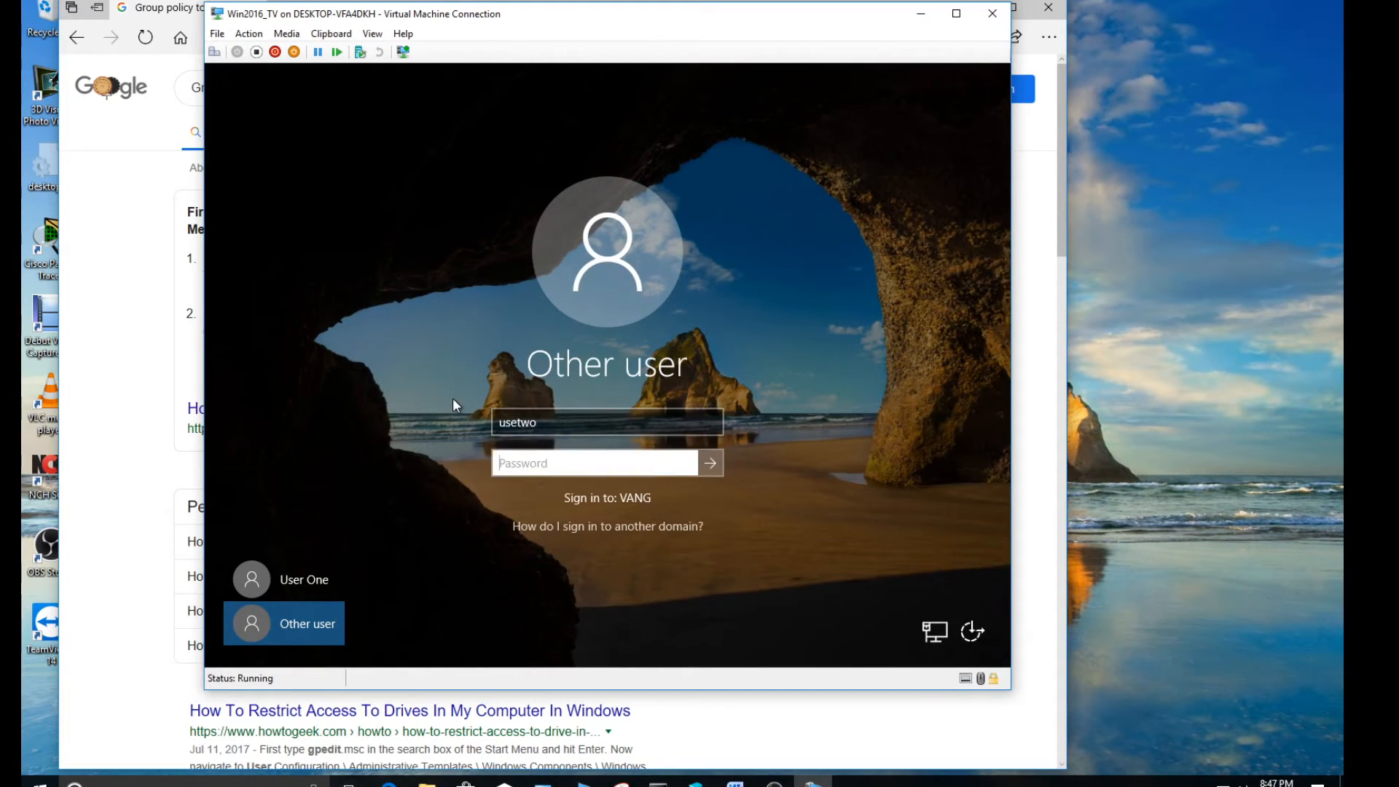
{"action": "type", "text": "P@ssw0rd"}
{"action": "key", "text": "Return"}
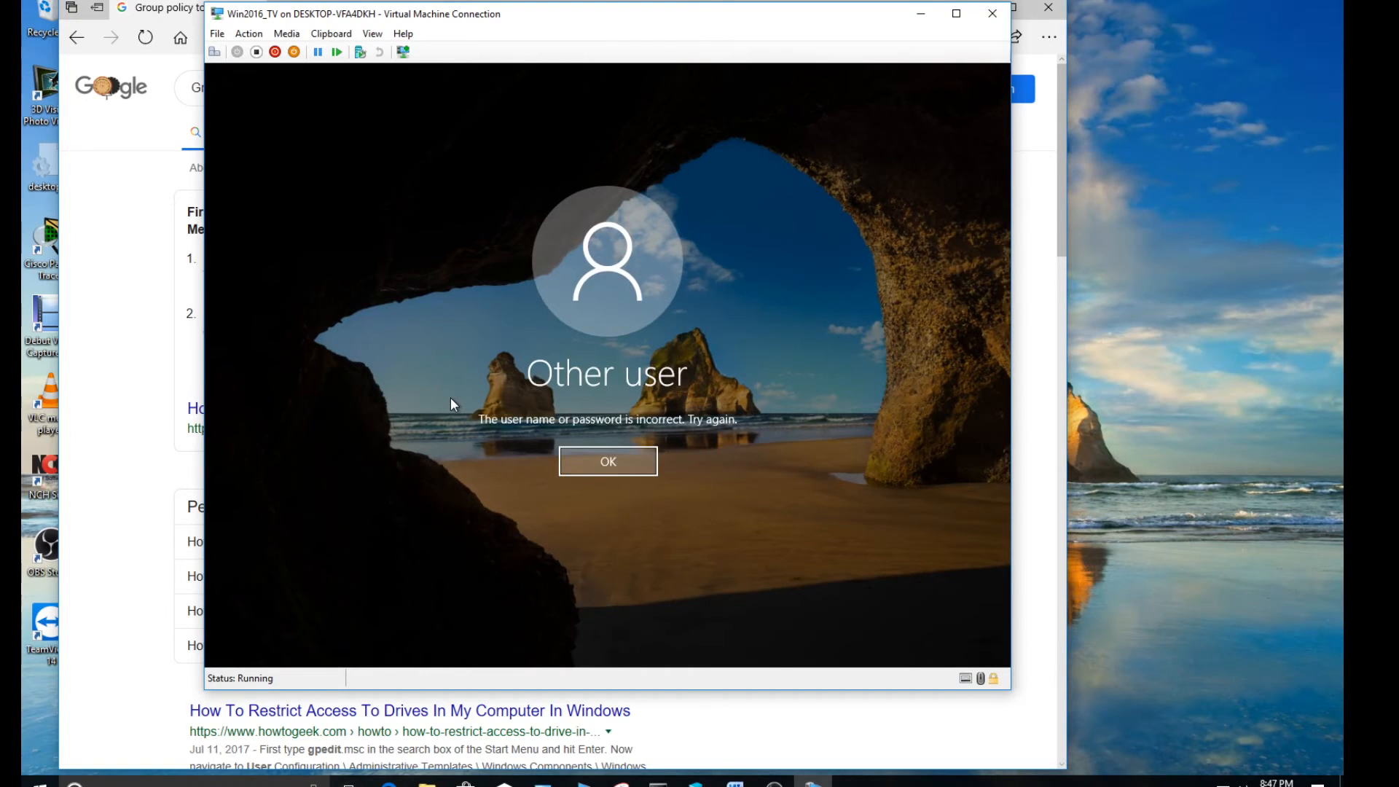
{"action": "left_click", "coordinate": [587, 457]}
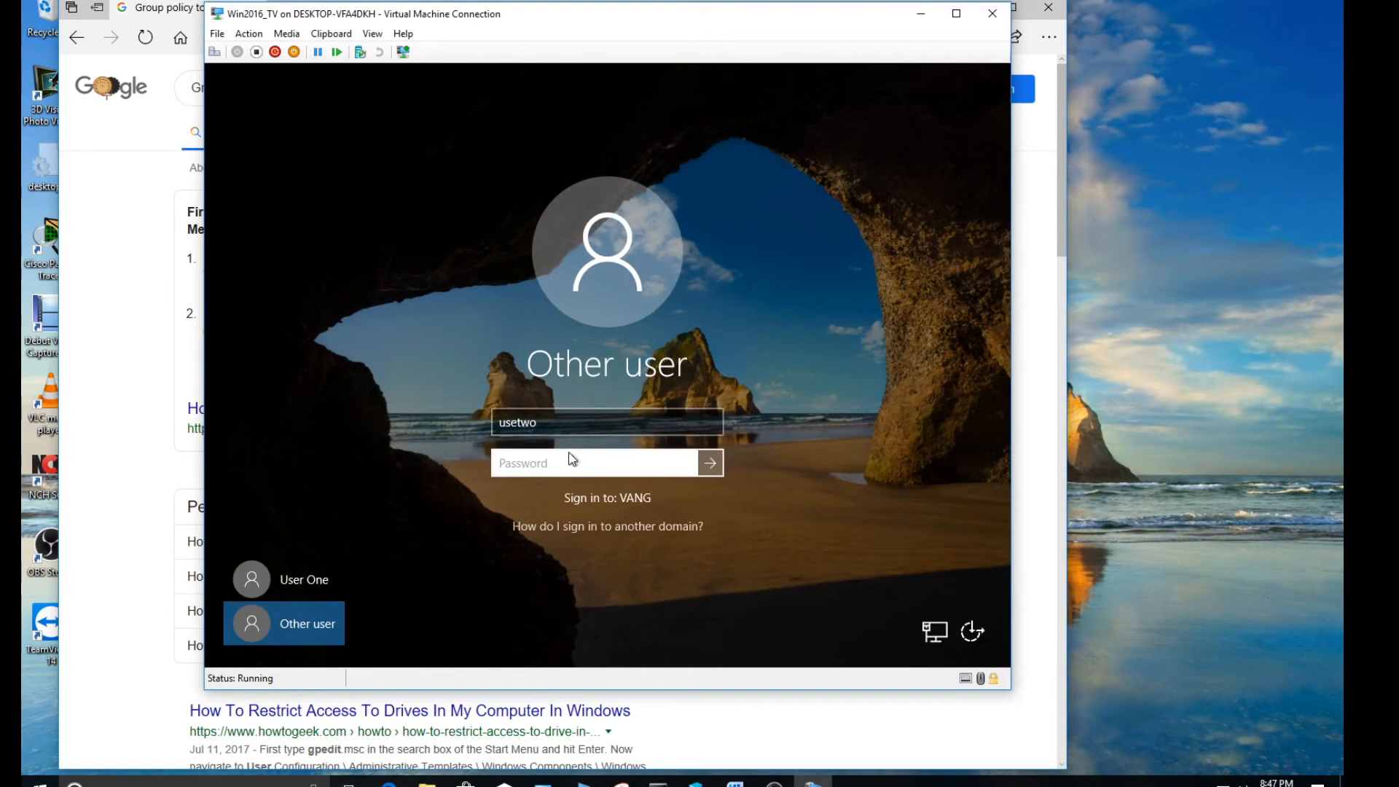
Correct the user name to "usertwo" and sign in to the VANG domain with the account password
{"action": "left_click", "coordinate": [519, 423]}
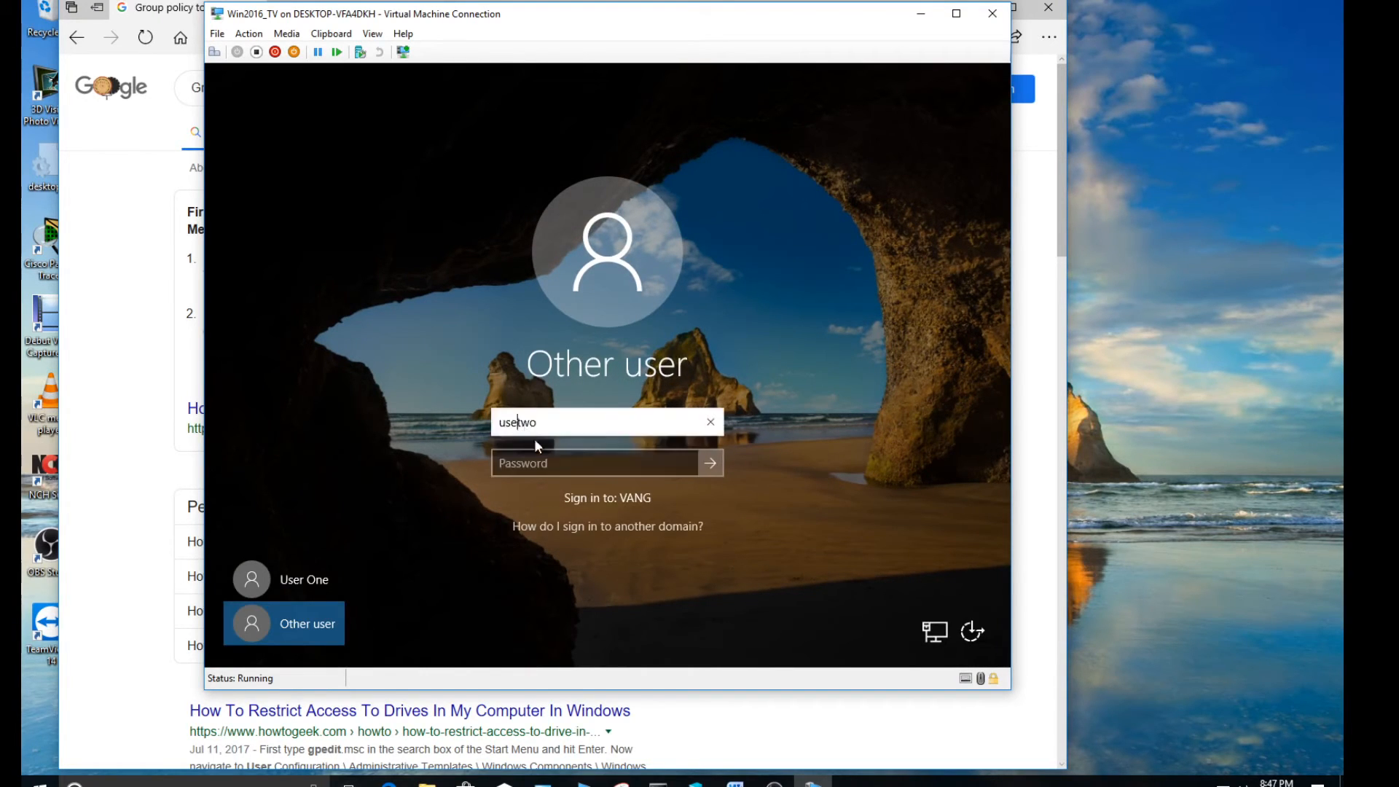
{"action": "type", "text": "r"}
{"action": "left_click", "coordinate": [521, 466]}
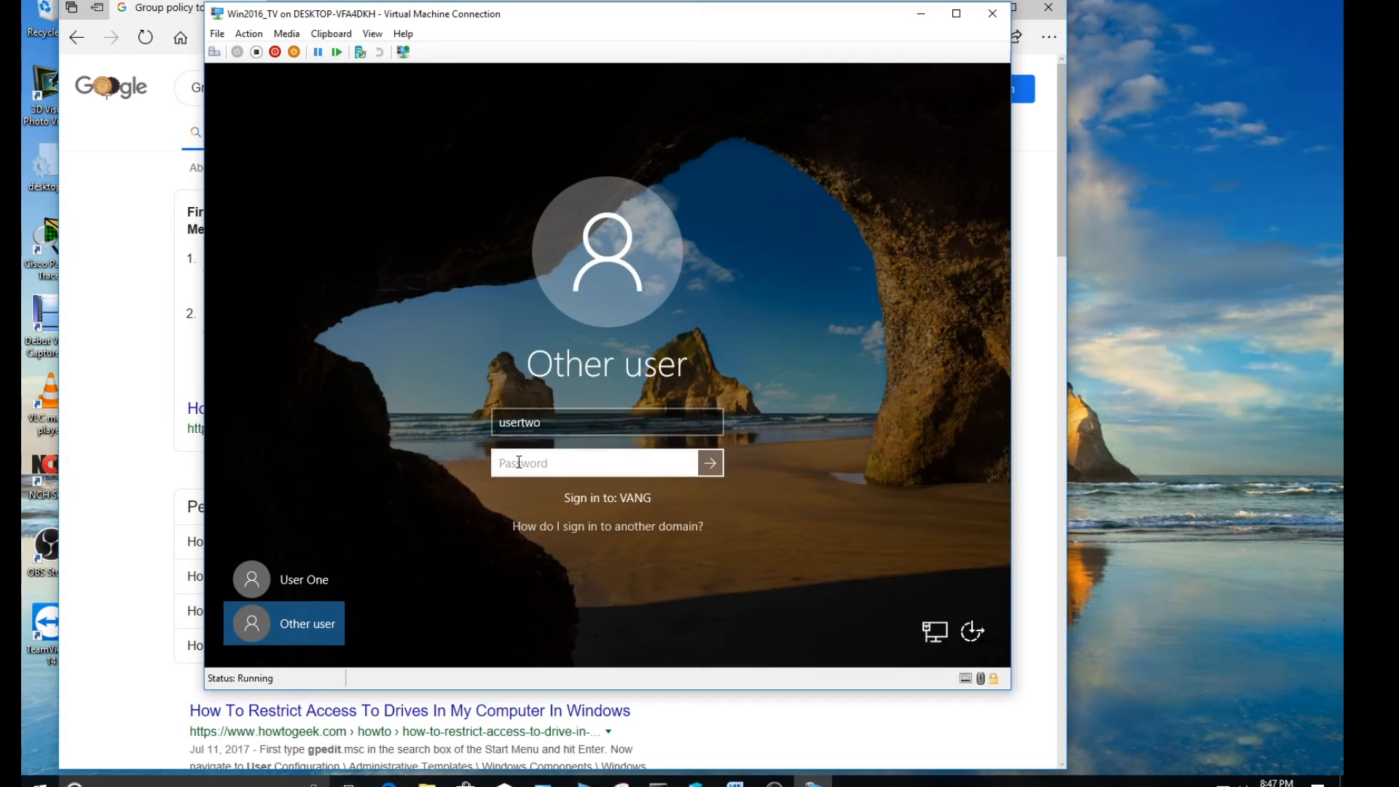
{"action": "type", "text": "****"}
{"action": "key", "text": "Return"}
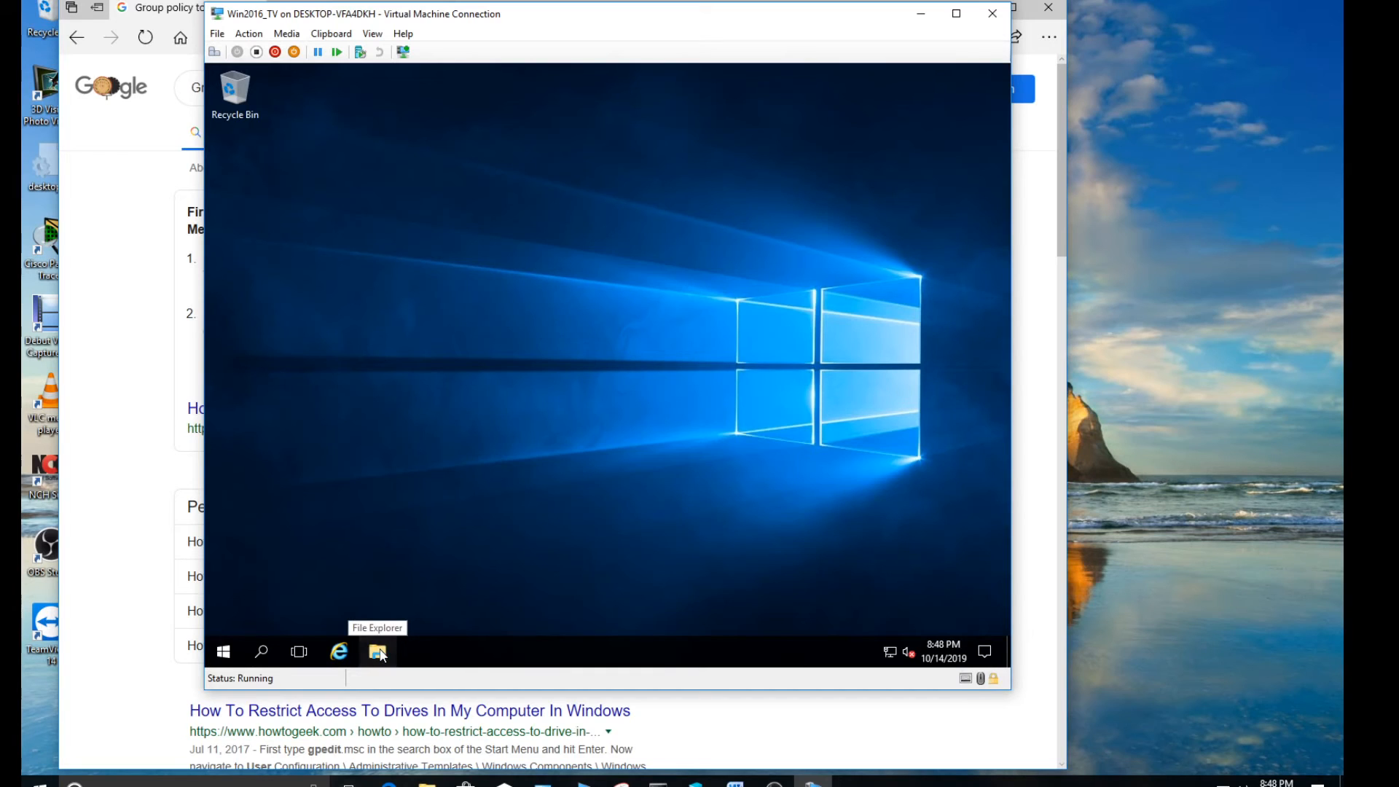
Test usertwo's access to Local Disk (C:) from This PC in File Explorer, and close the window
{"action": "left_click", "coordinate": [379, 652]}
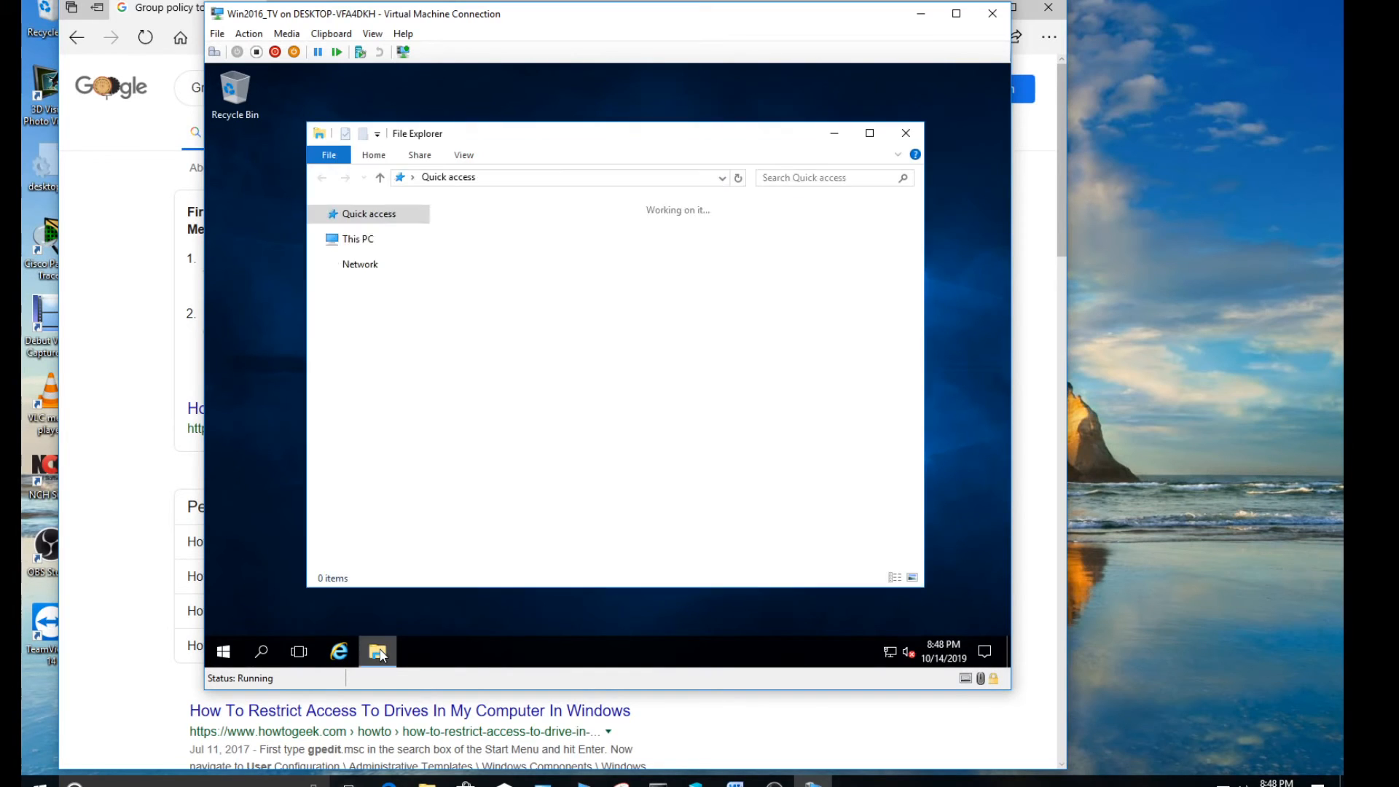
{"action": "left_click", "coordinate": [359, 318]}
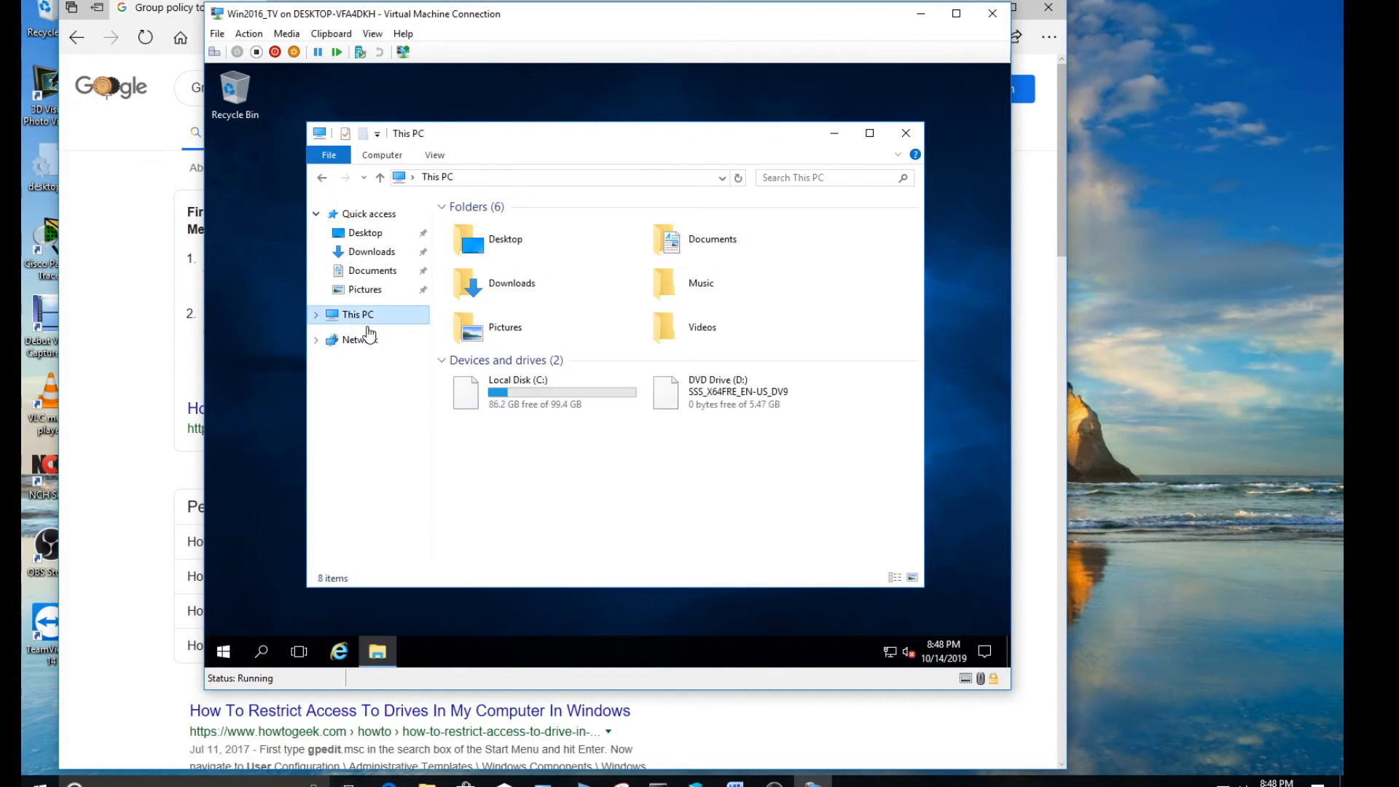
{"action": "double_click", "coordinate": [557, 396]}
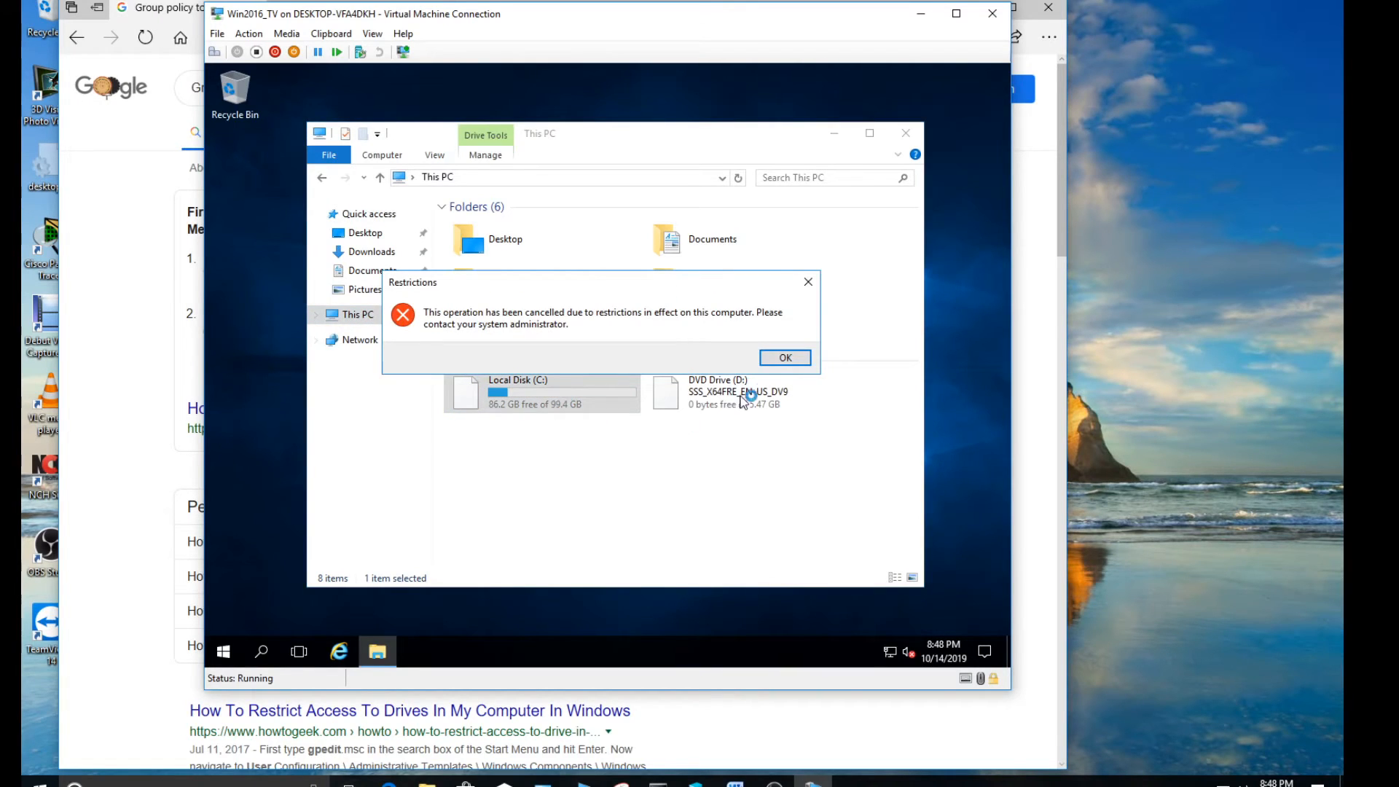
{"action": "left_click", "coordinate": [780, 357]}
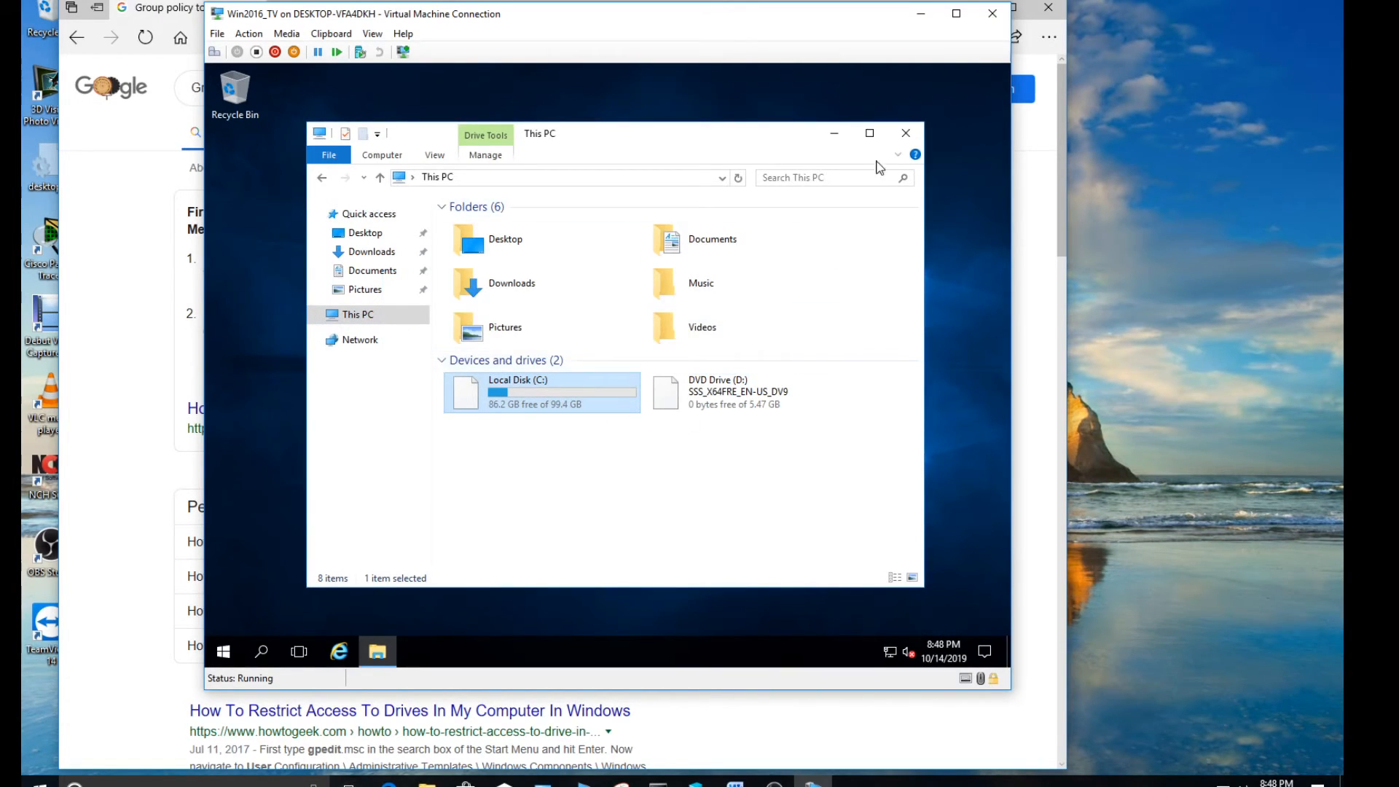
{"action": "left_click", "coordinate": [906, 132]}
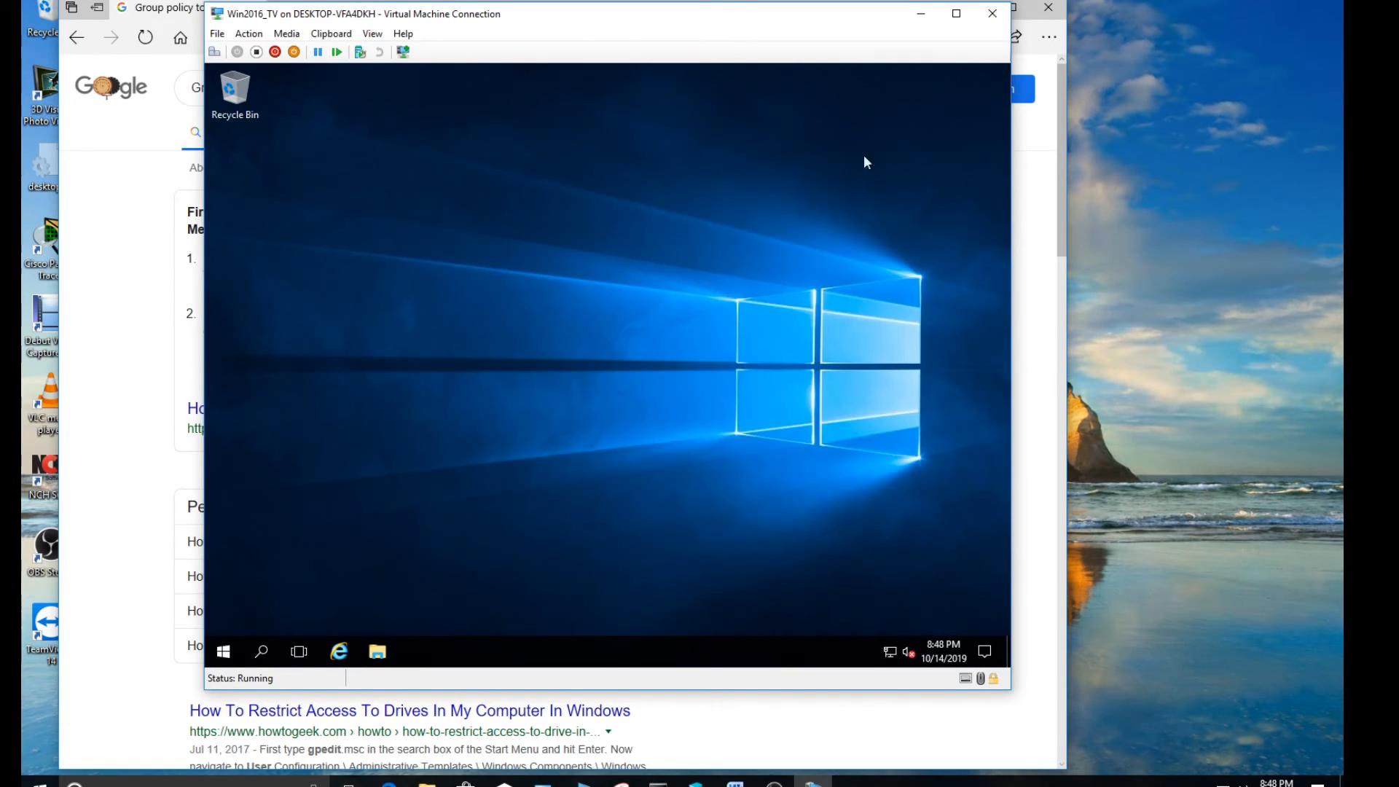
Sign usertwo out of the virtual machine, unlock the screen and bring up the sign-in form for another user
{"action": "left_click", "coordinate": [224, 653]}
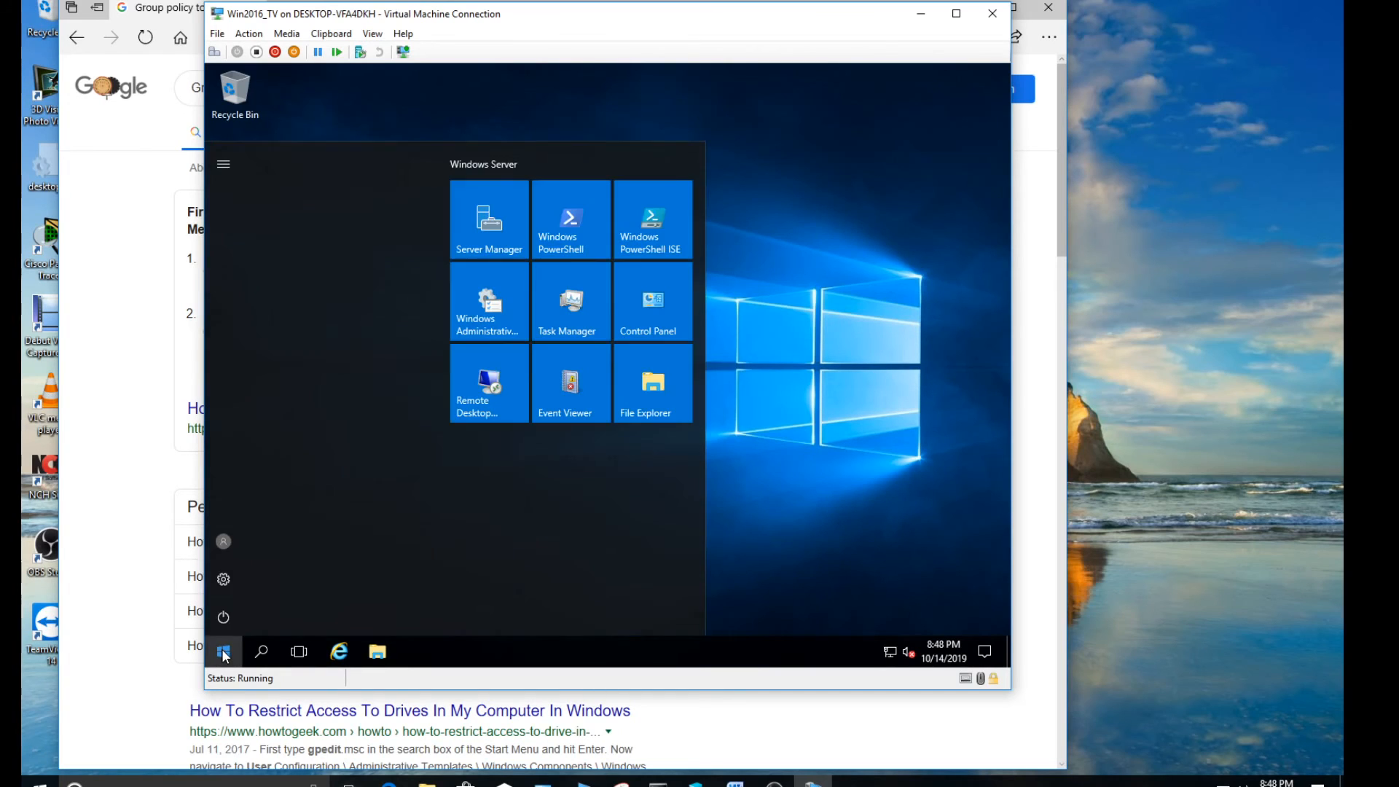
{"action": "left_click", "coordinate": [226, 541]}
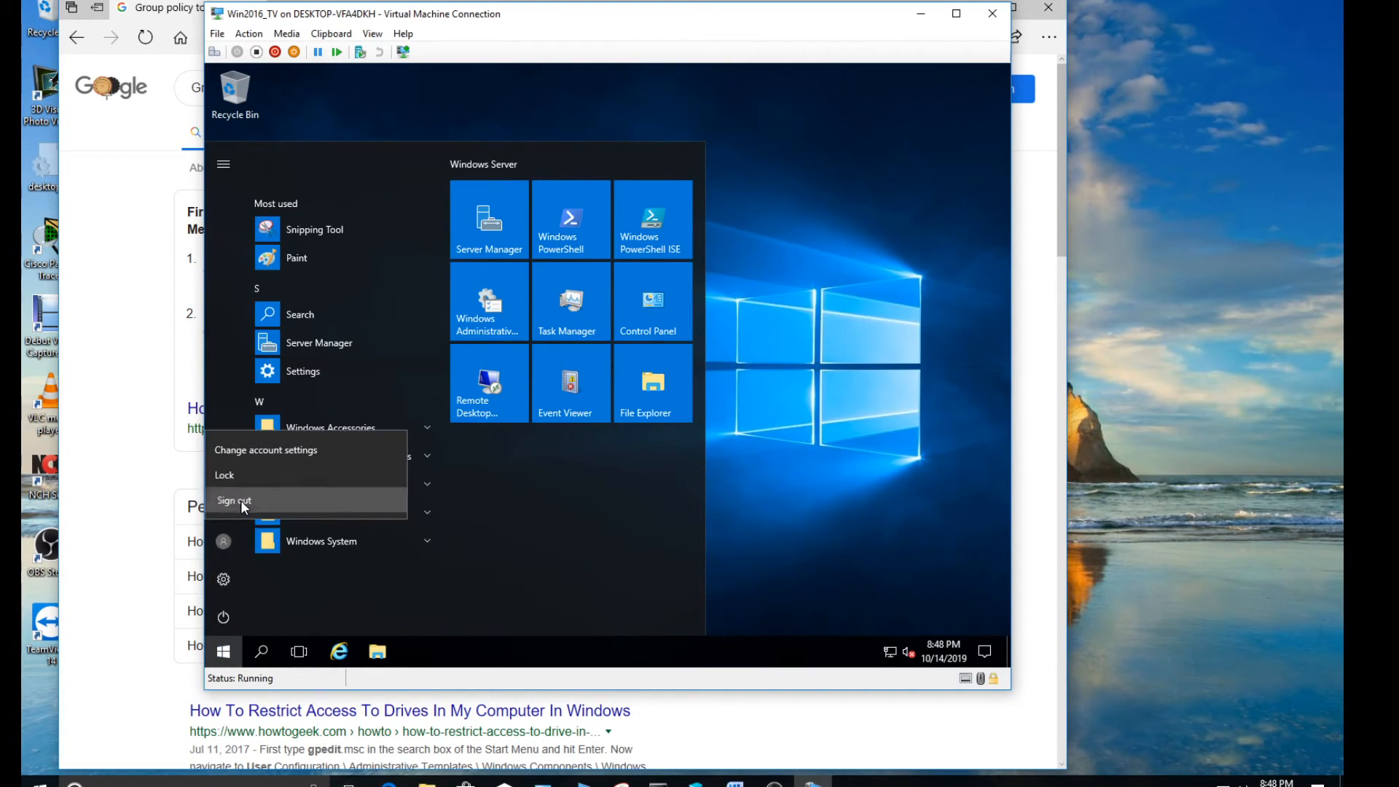
{"action": "left_click", "coordinate": [241, 500]}
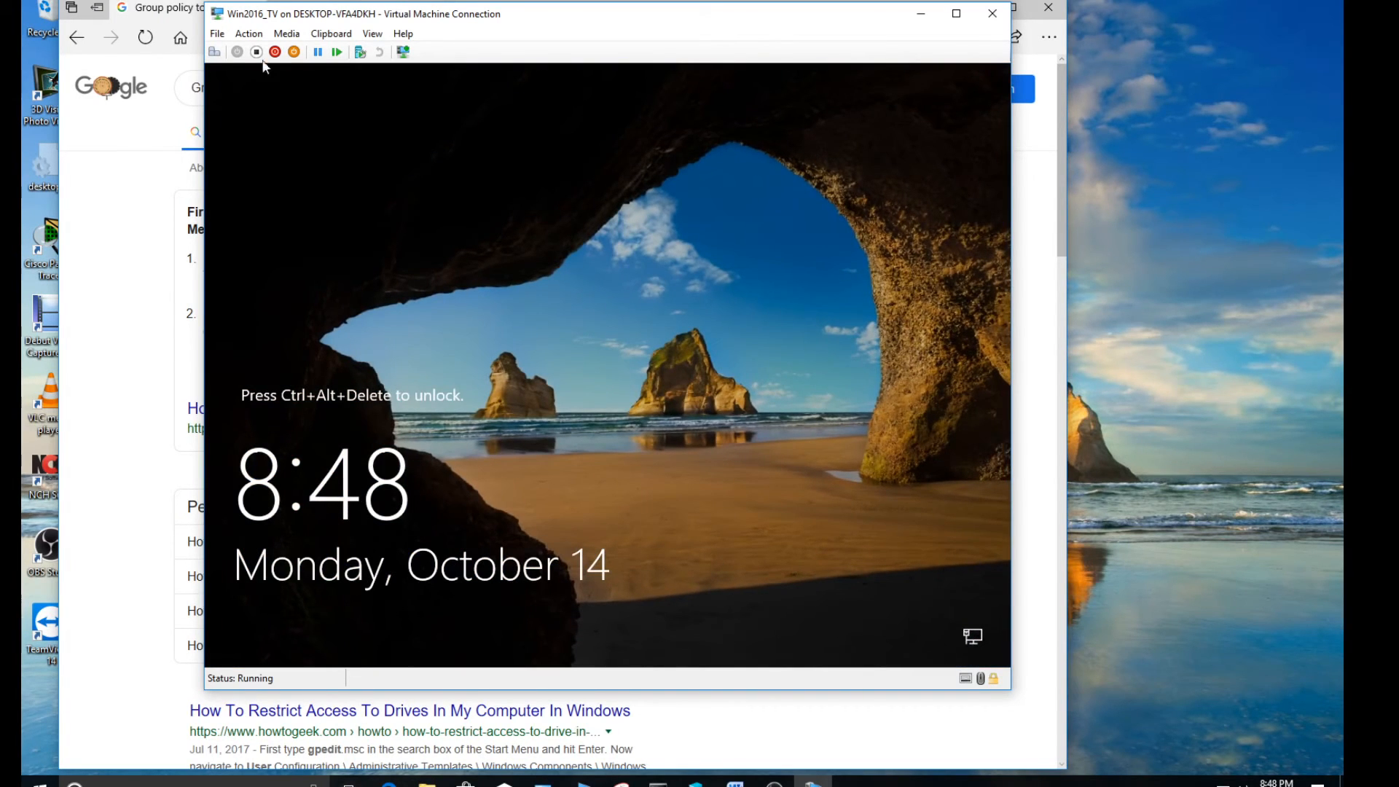
{"action": "left_click", "coordinate": [216, 52]}
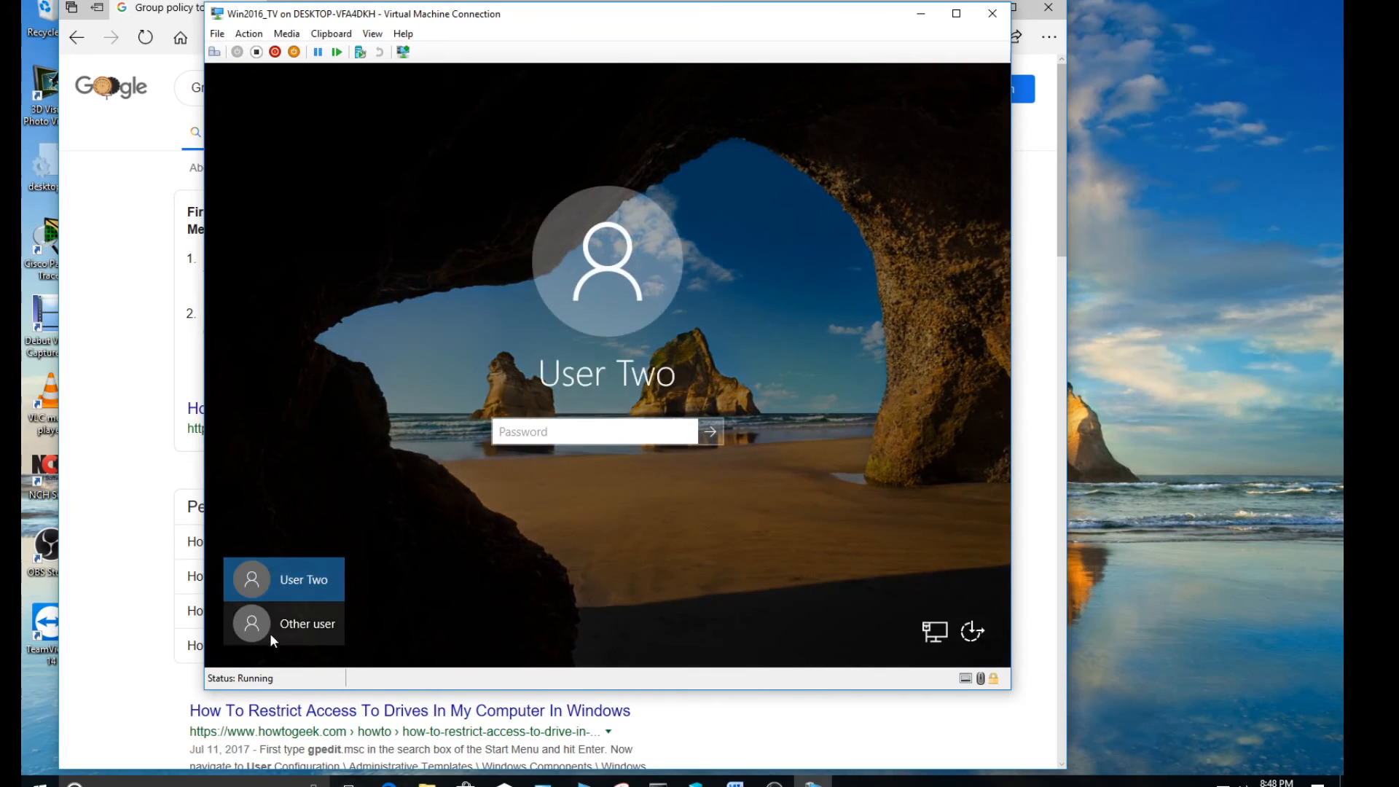
{"action": "left_click", "coordinate": [281, 628]}
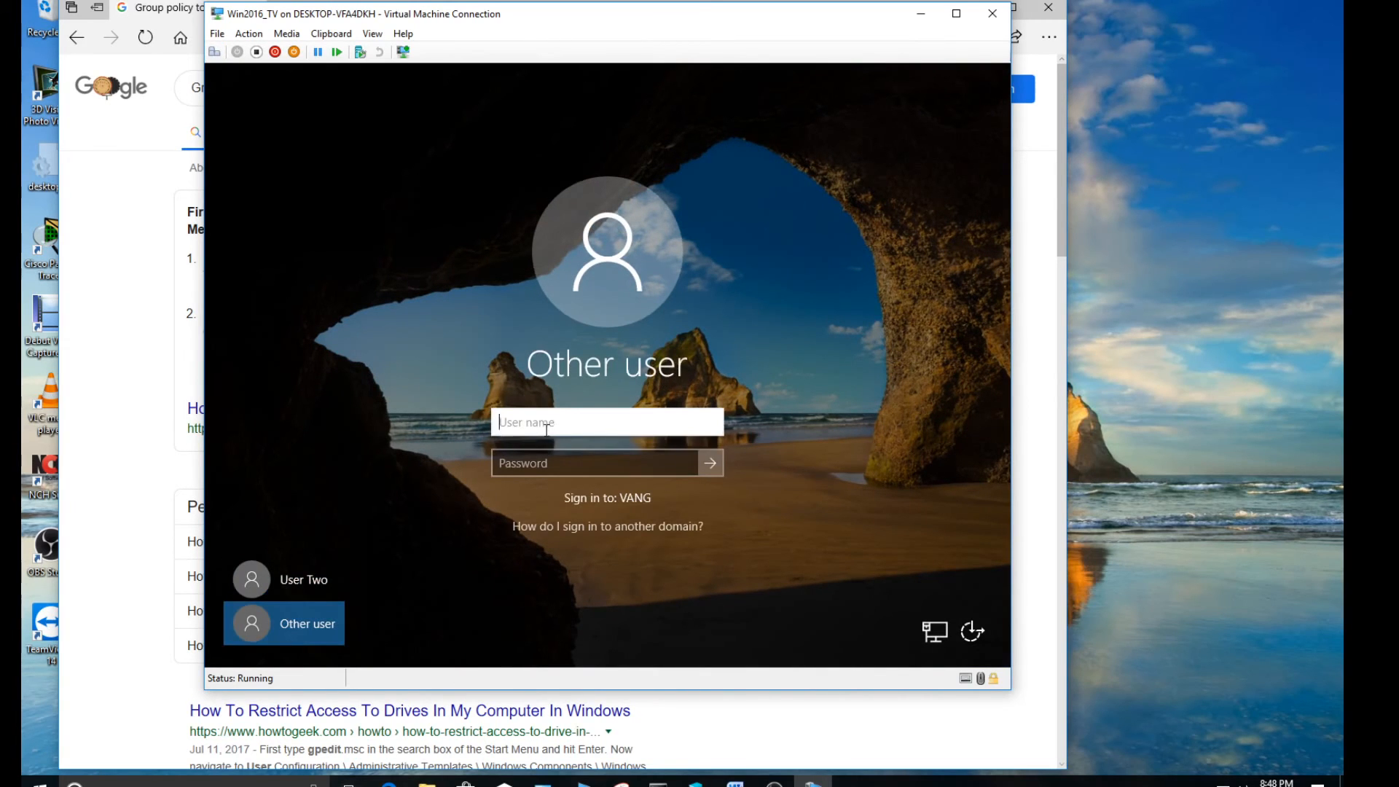
Sign in to the VANG domain with the comparison account's user name and account password
{"action": "key", "text": "Tab"}
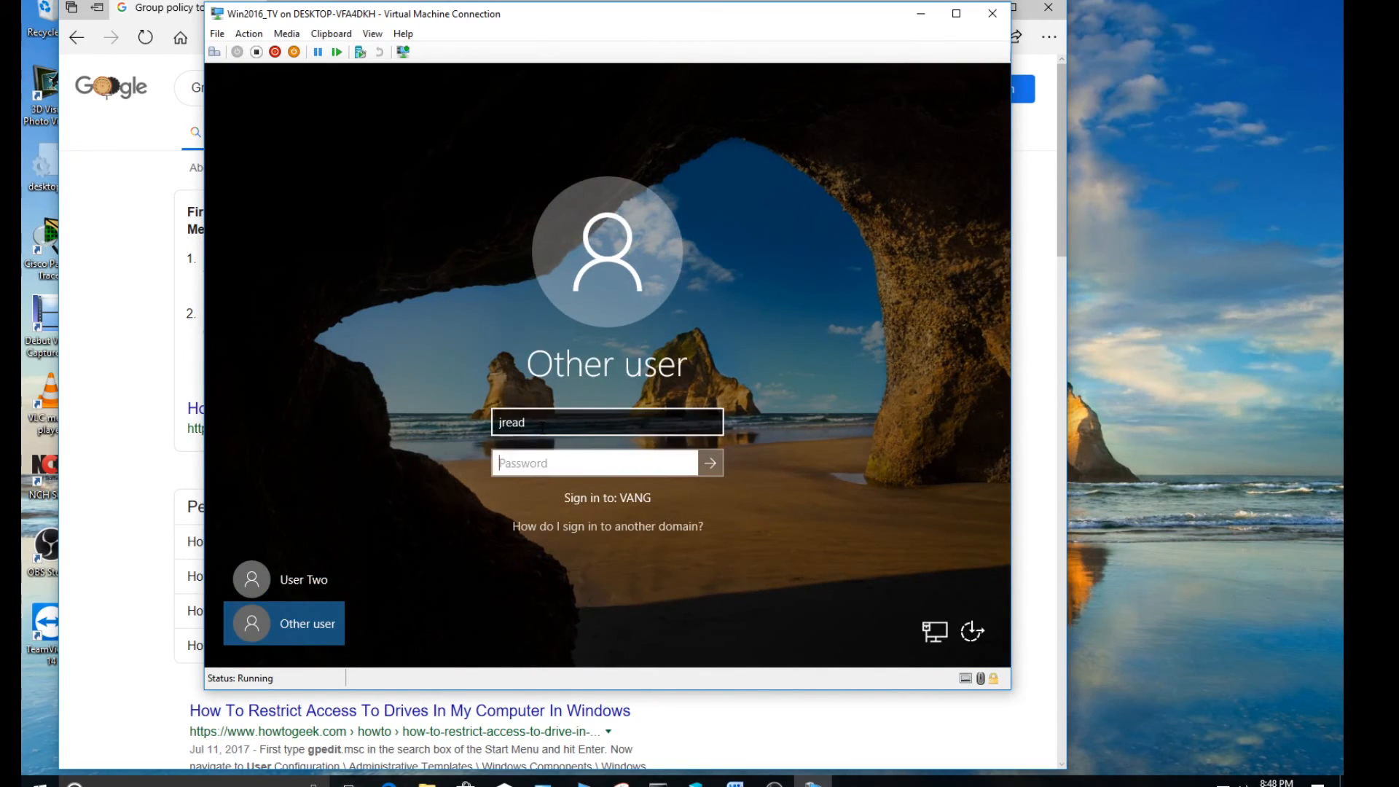
{"action": "type", "text": "••••••"}
{"action": "key", "text": "Return"}
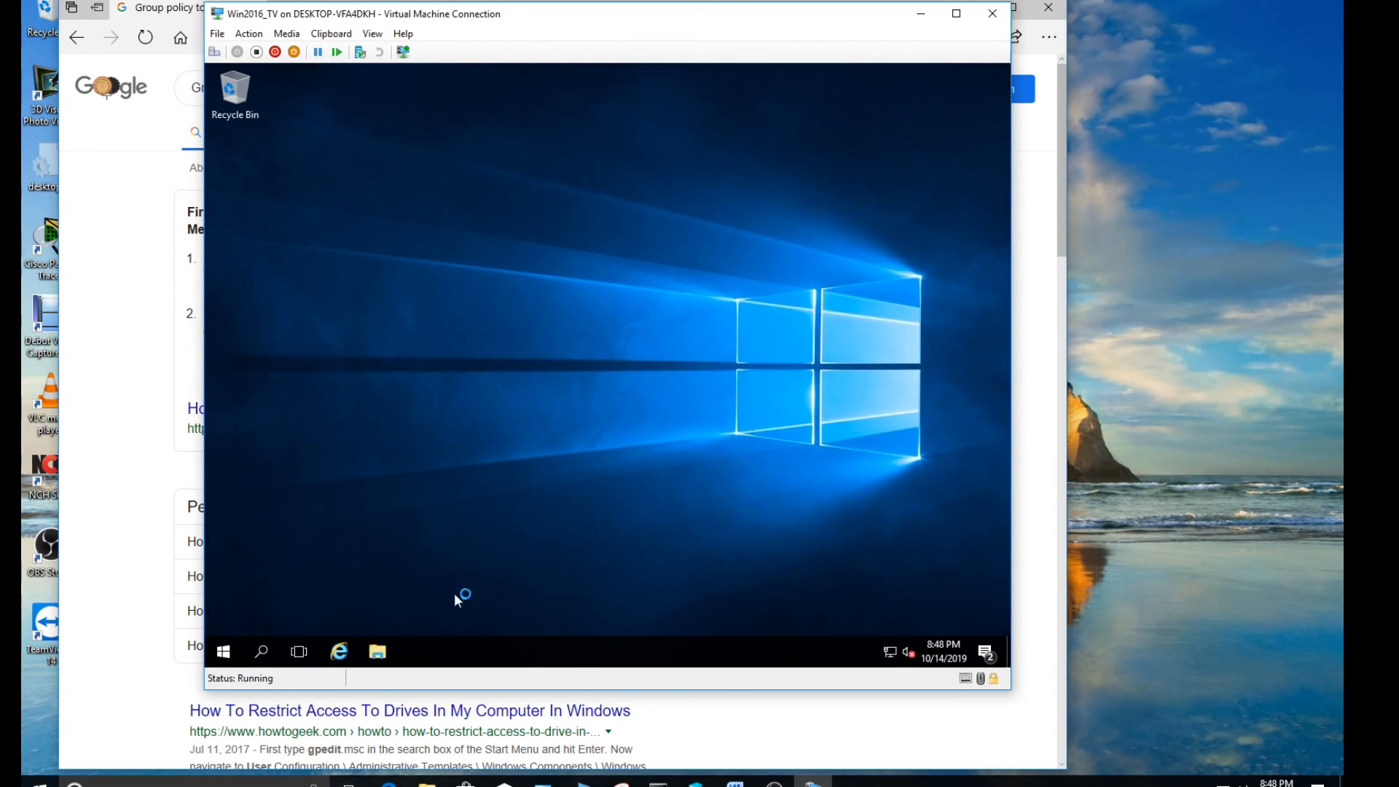
Open Local Disk (C:) from This PC in File Explorer to test this account's access
{"action": "left_click", "coordinate": [377, 652]}
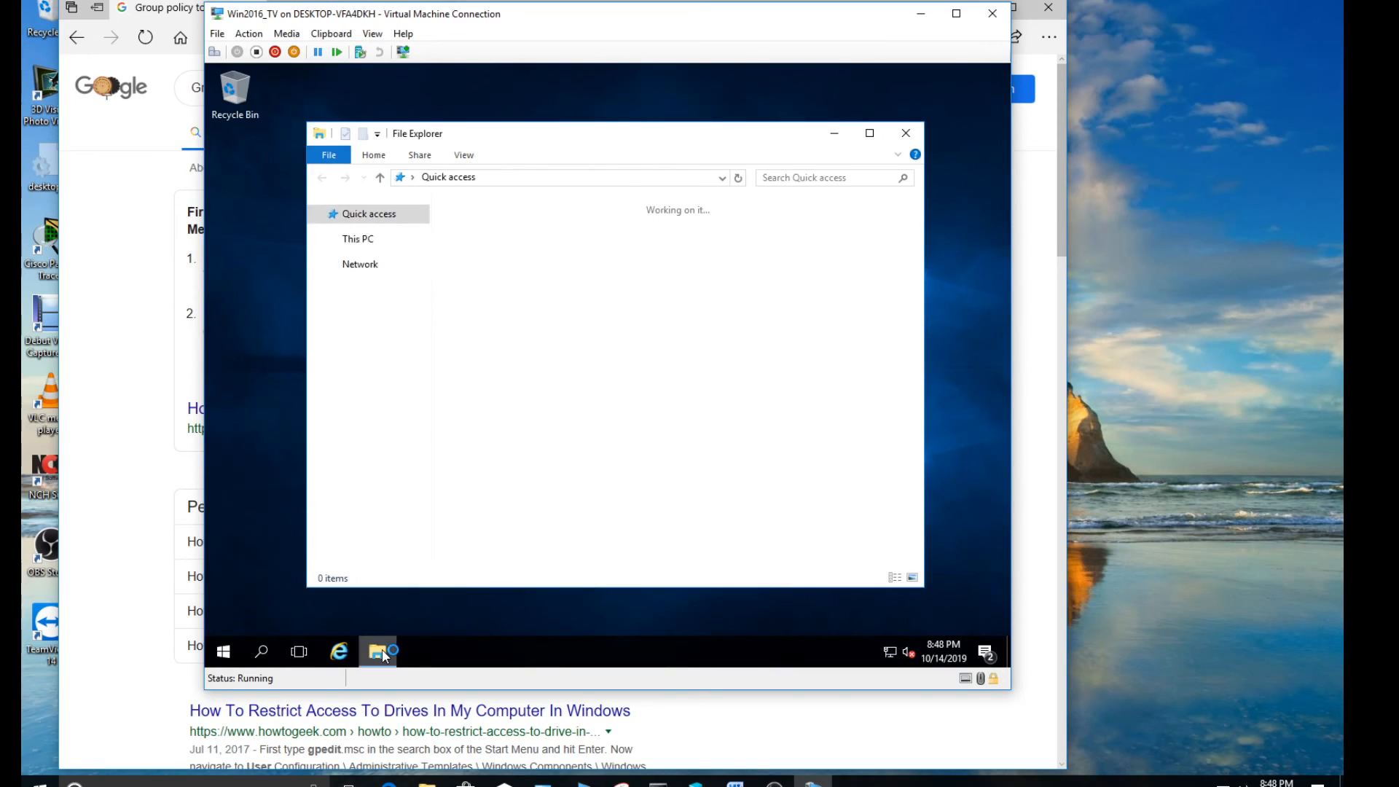
{"action": "left_click", "coordinate": [381, 319]}
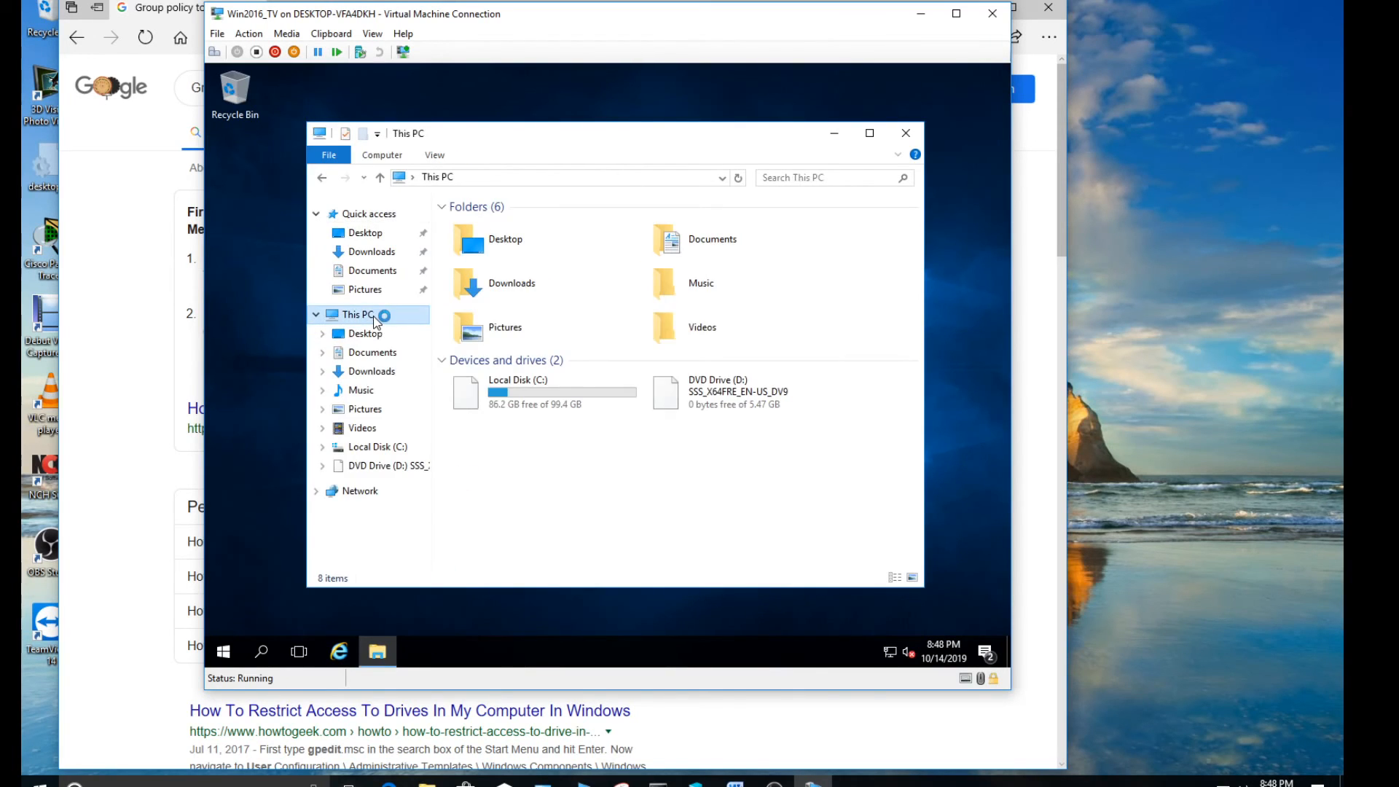
{"action": "left_click", "coordinate": [516, 392]}
{"action": "double_click", "coordinate": [516, 393]}
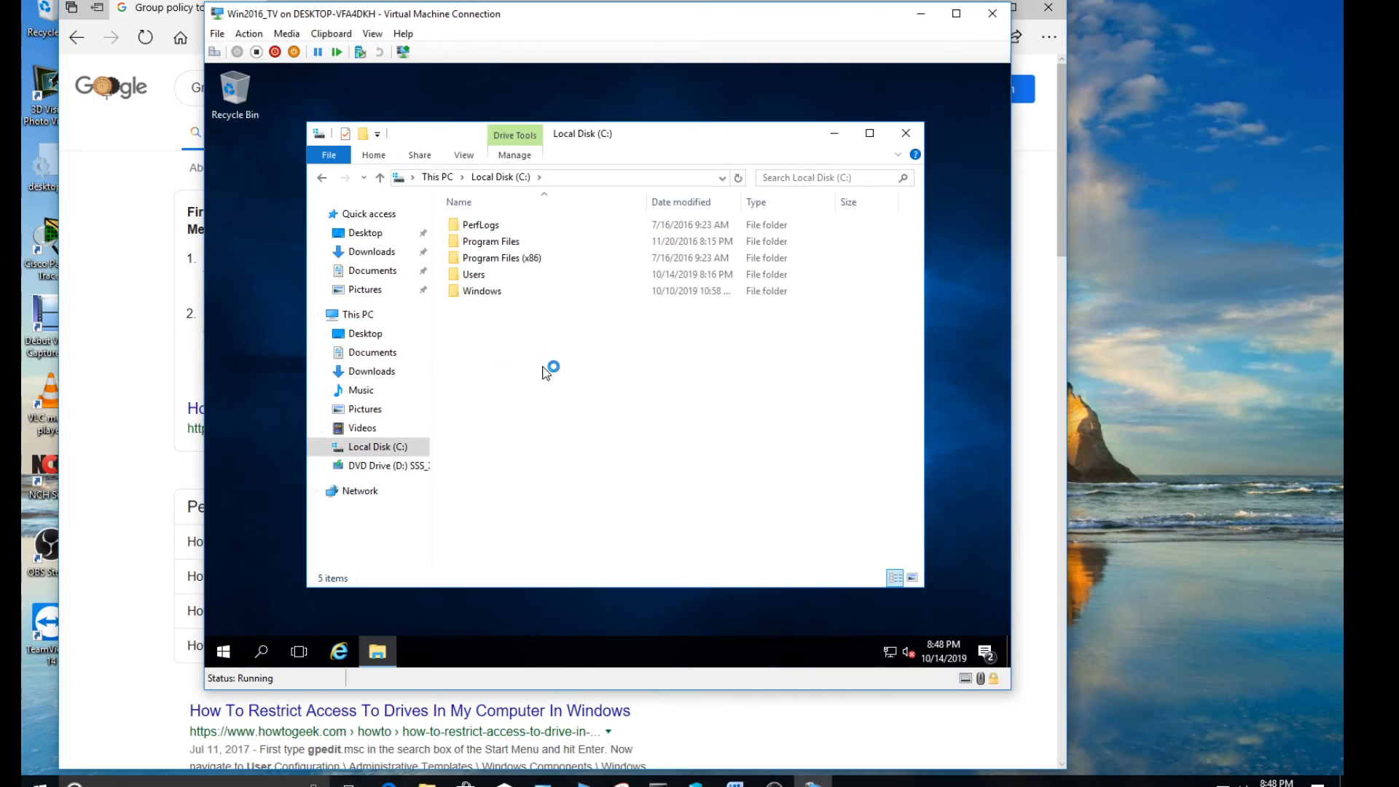
Create a folder named "Testing" in the root of Local Disk (C:), and close the File Explorer window
{"action": "right_click", "coordinate": [543, 366]}
{"action": "mouse_move", "coordinate": [610, 516]}
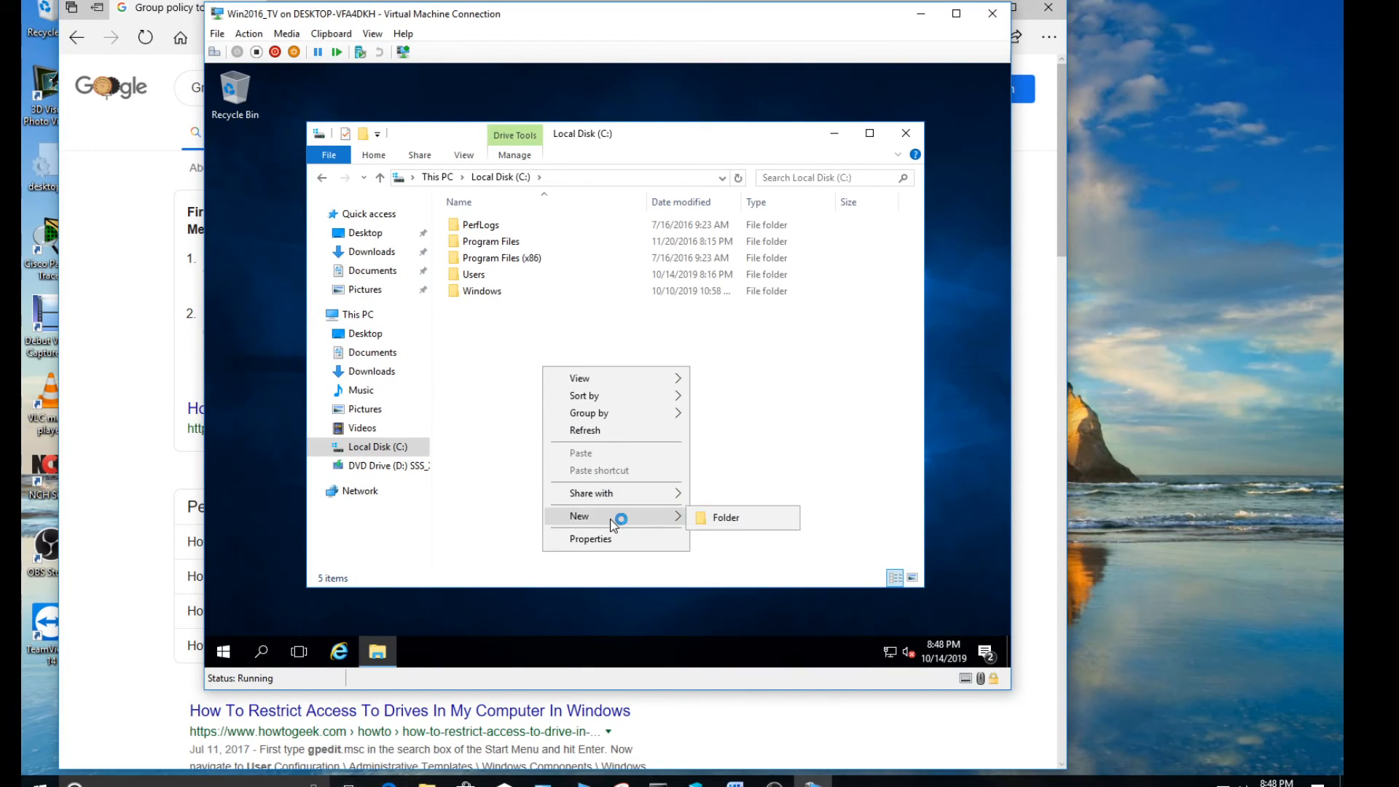
{"action": "left_click", "coordinate": [715, 519]}
{"action": "type", "text": "Testing"}
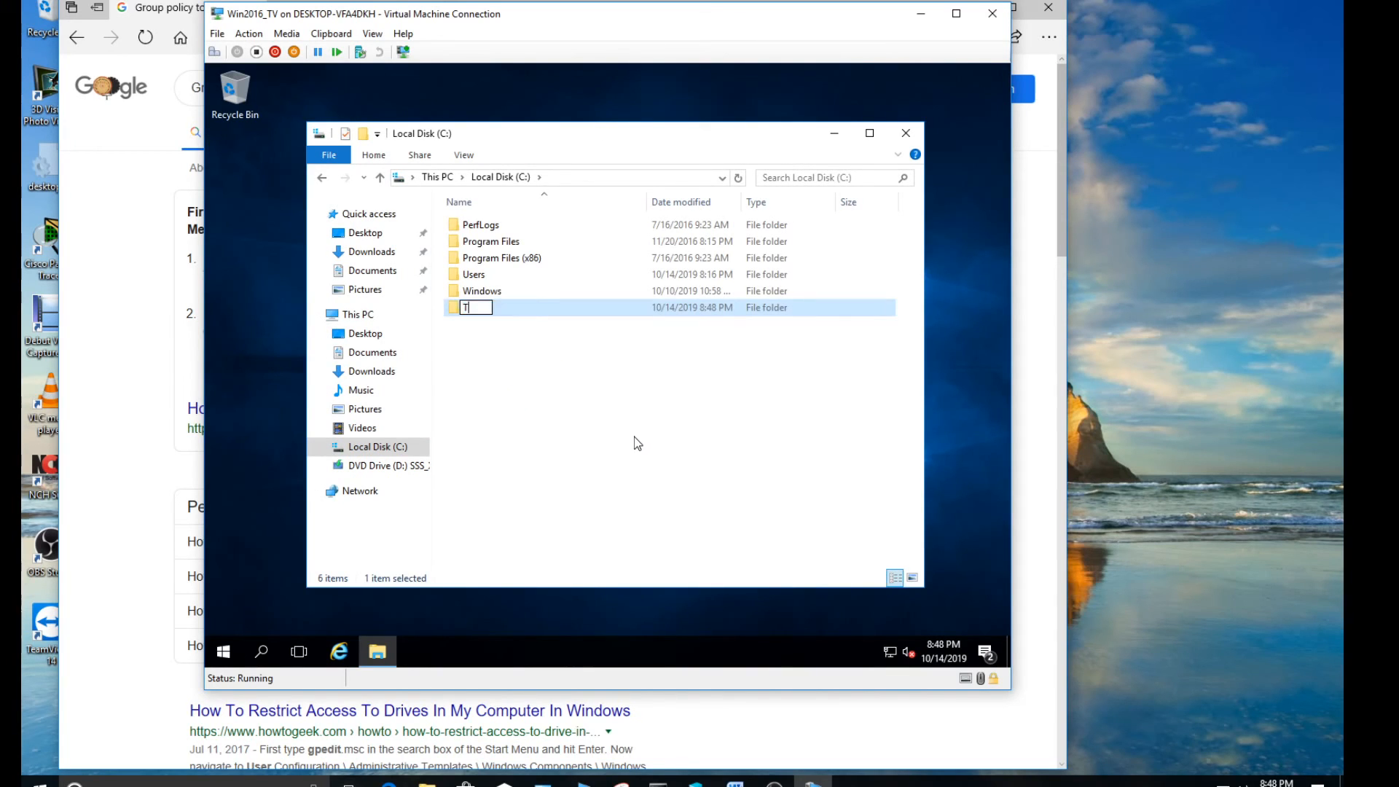
{"action": "key", "text": "Return"}
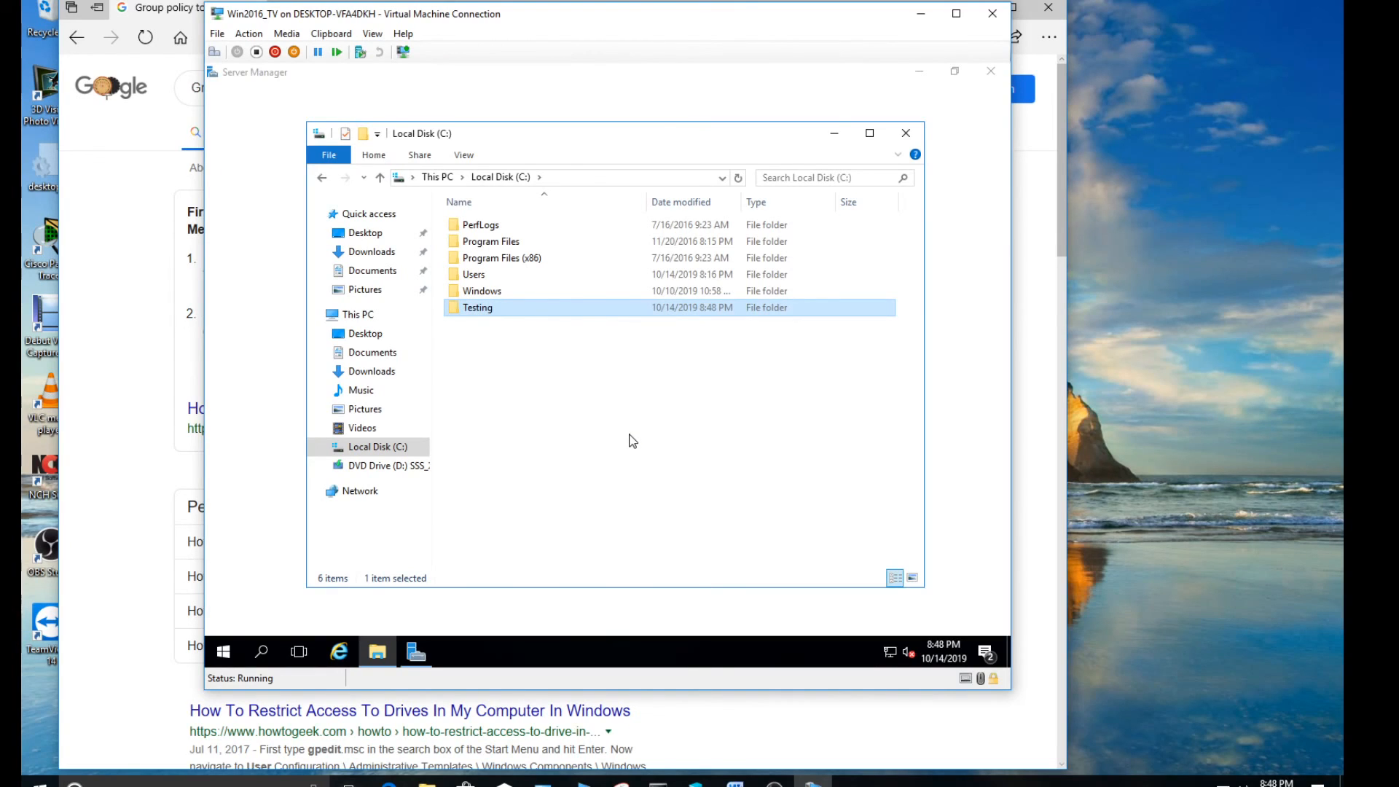
{"action": "left_click", "coordinate": [907, 134]}
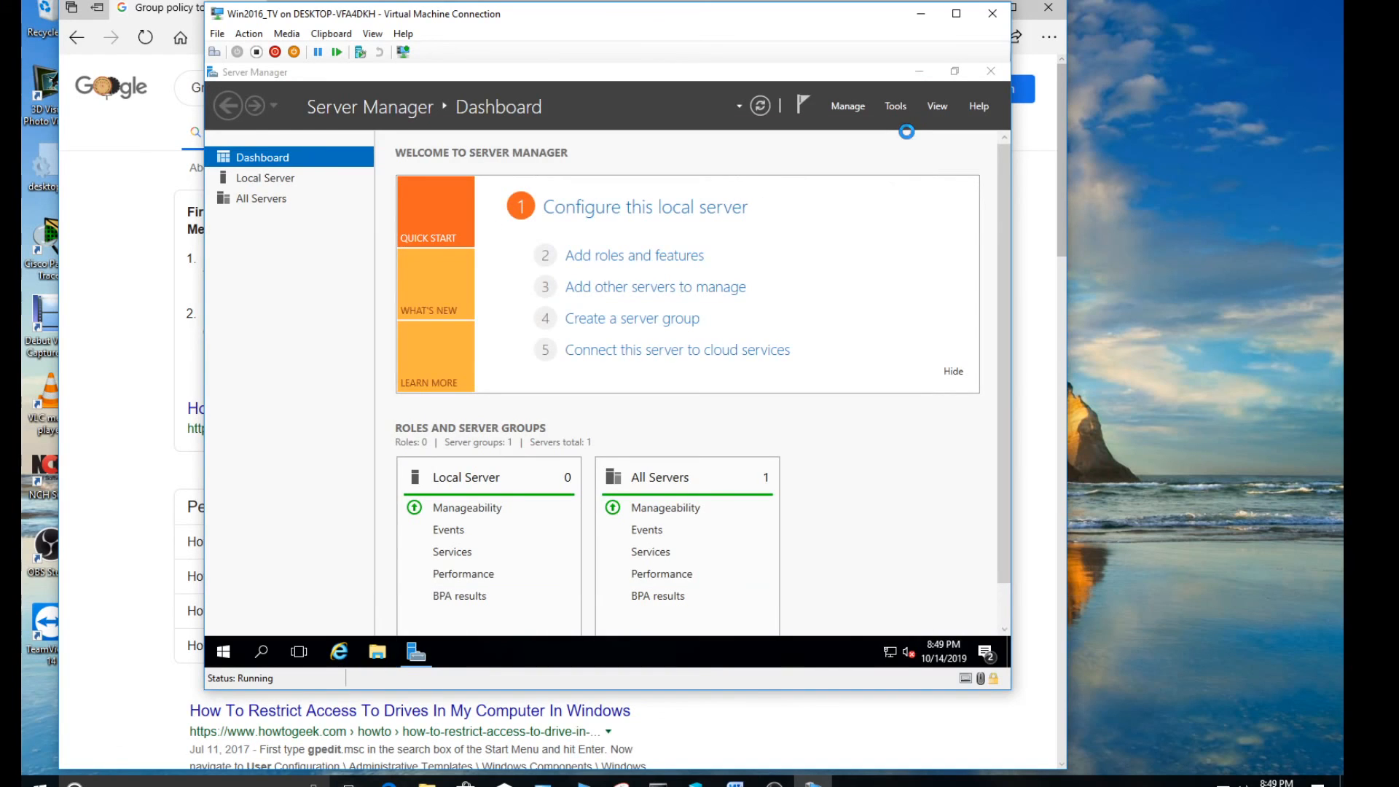